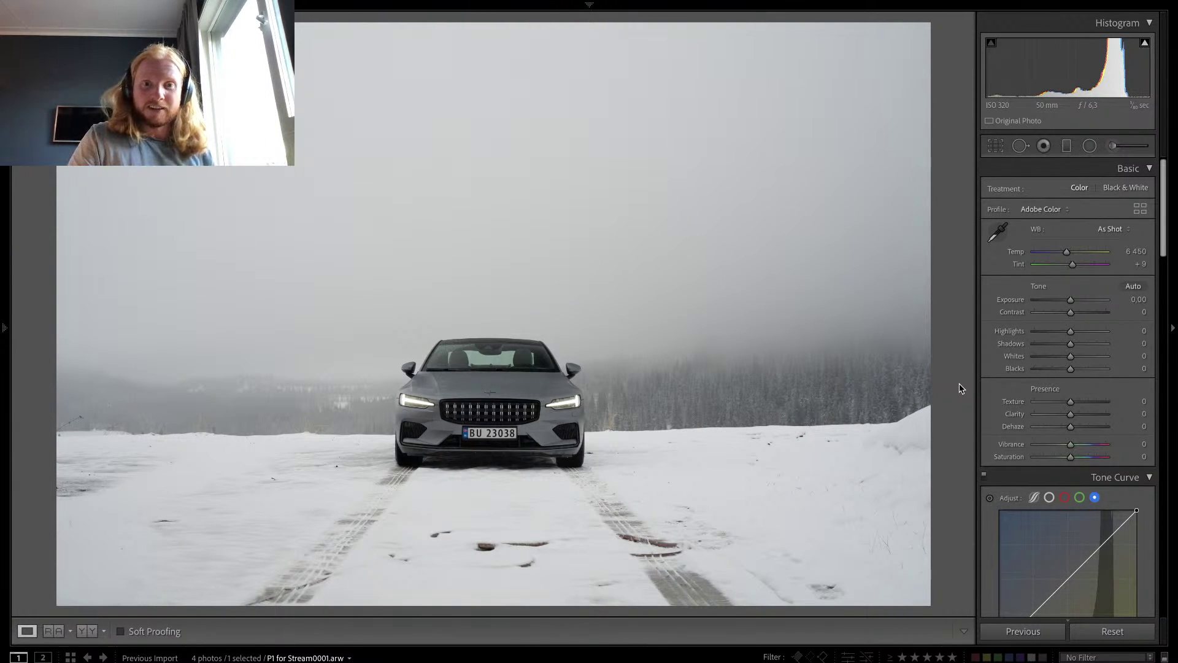
# Step: Browse the imported car photos, glance at the livestream dashboard, and open the snow photo showing the car at an angle
pyautogui.press('Left')
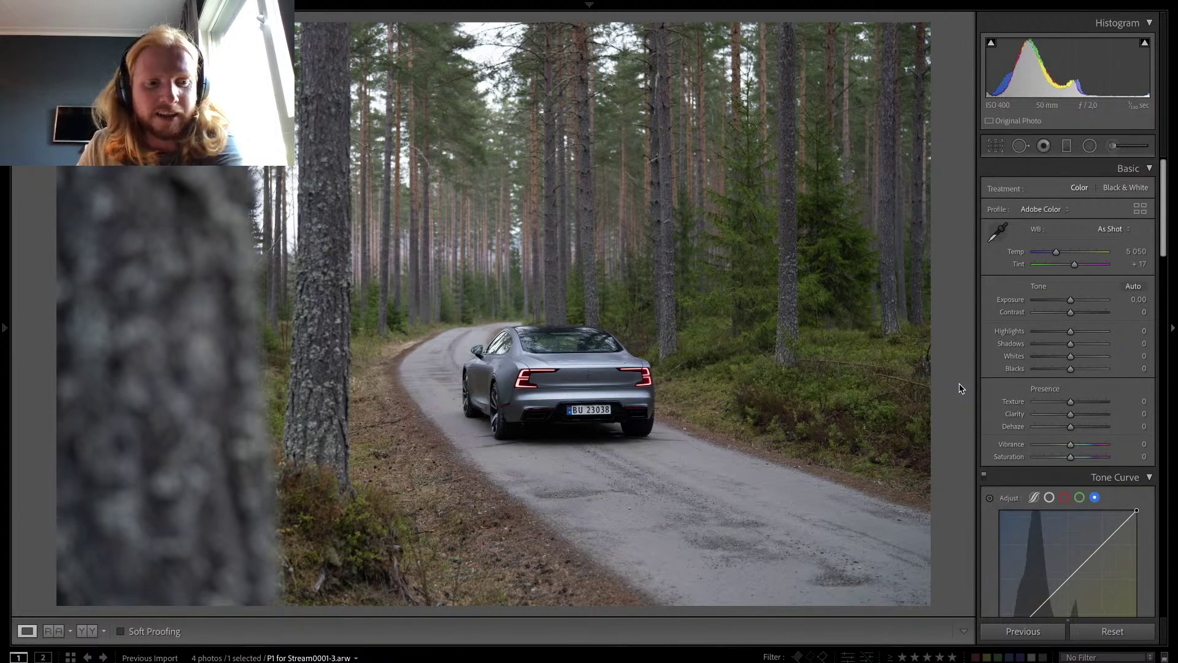
pyautogui.press('Right')
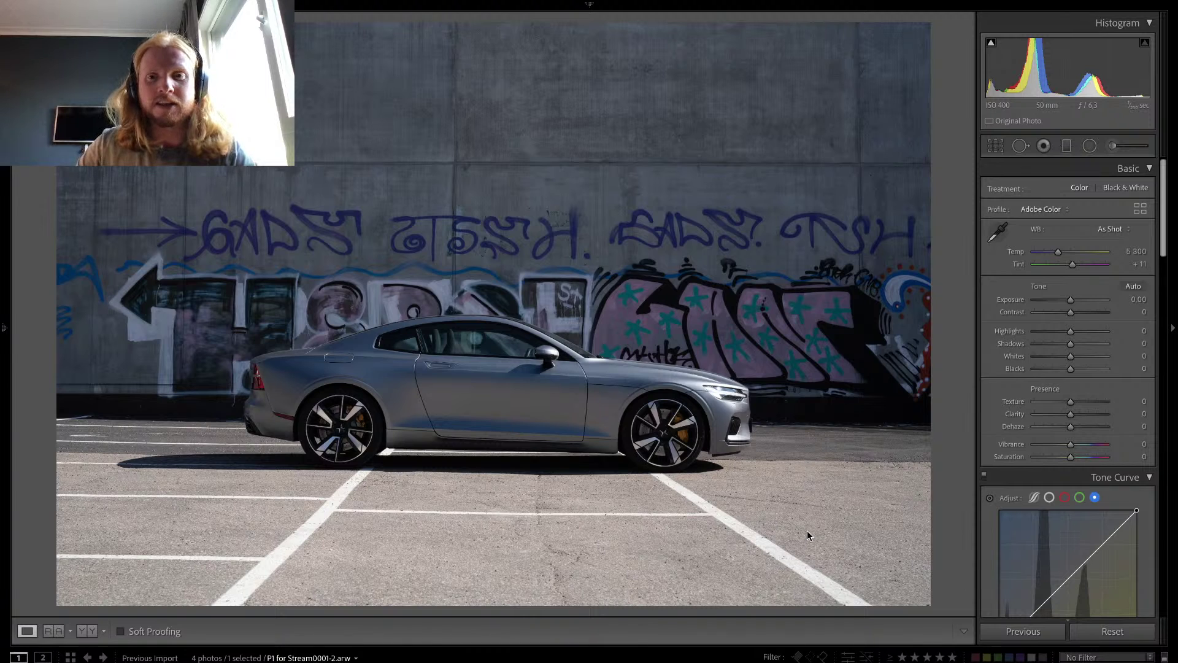
pyautogui.hotkey('ctrl', 'Left')
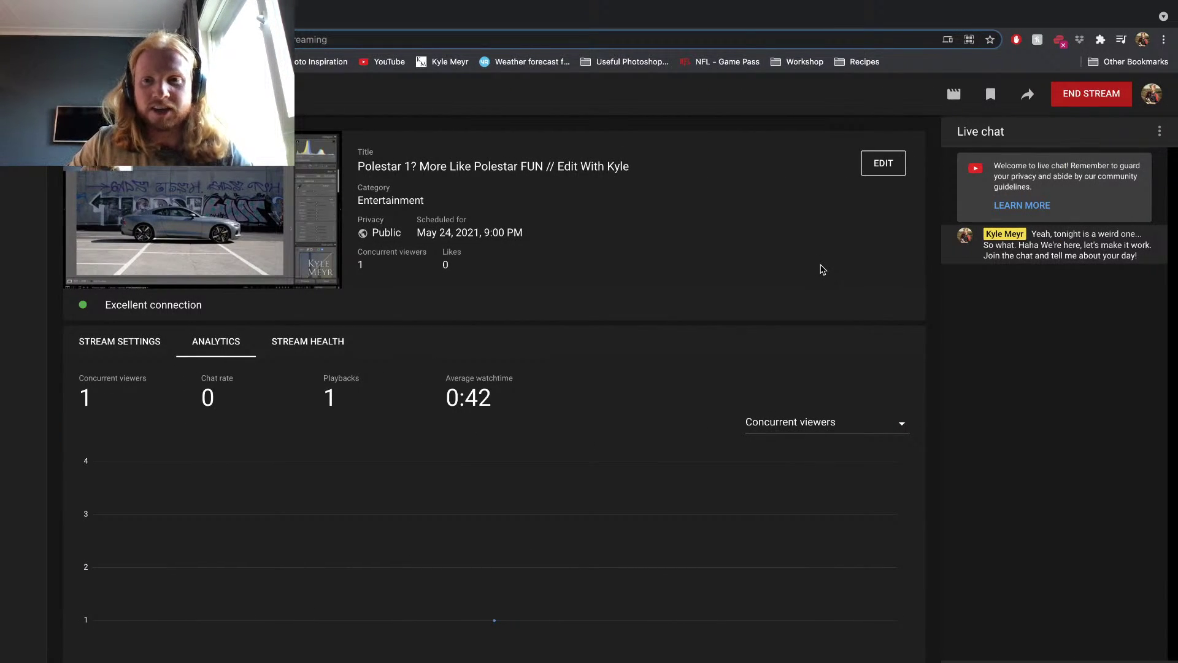
pyautogui.hotkey('ctrl', 'Right')
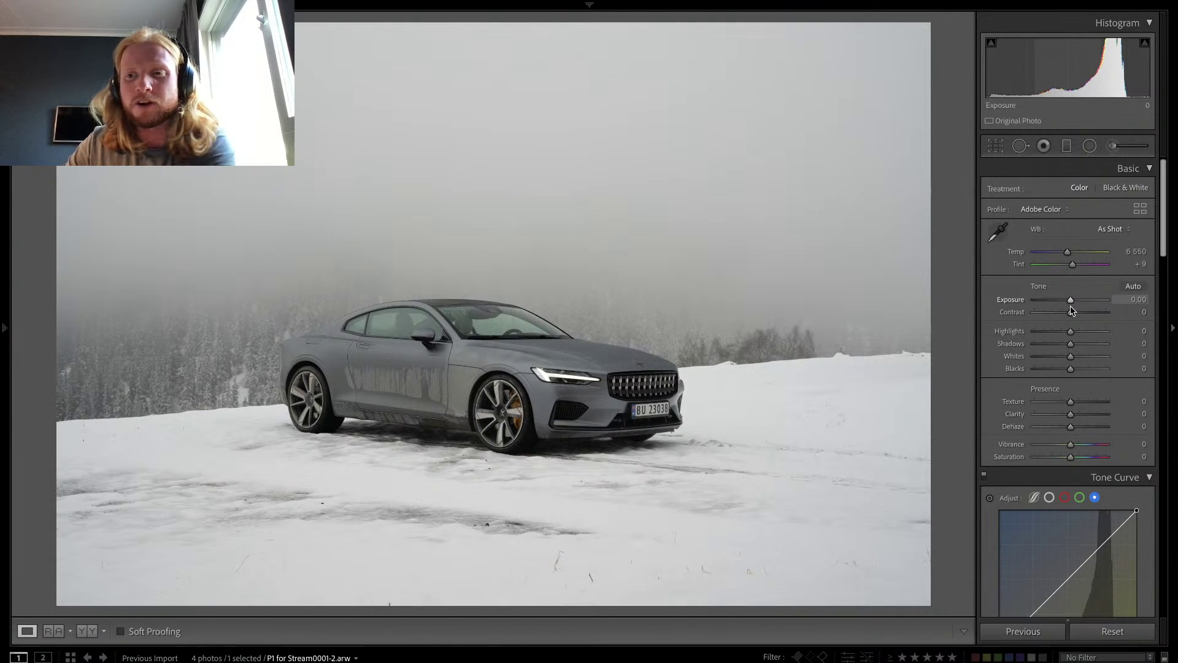
# Step: Enable lens profile corrections for the snow photo of the car
pyautogui.scroll(-2, 1071, 358)
pyautogui.scroll(-10, 1070, 358)
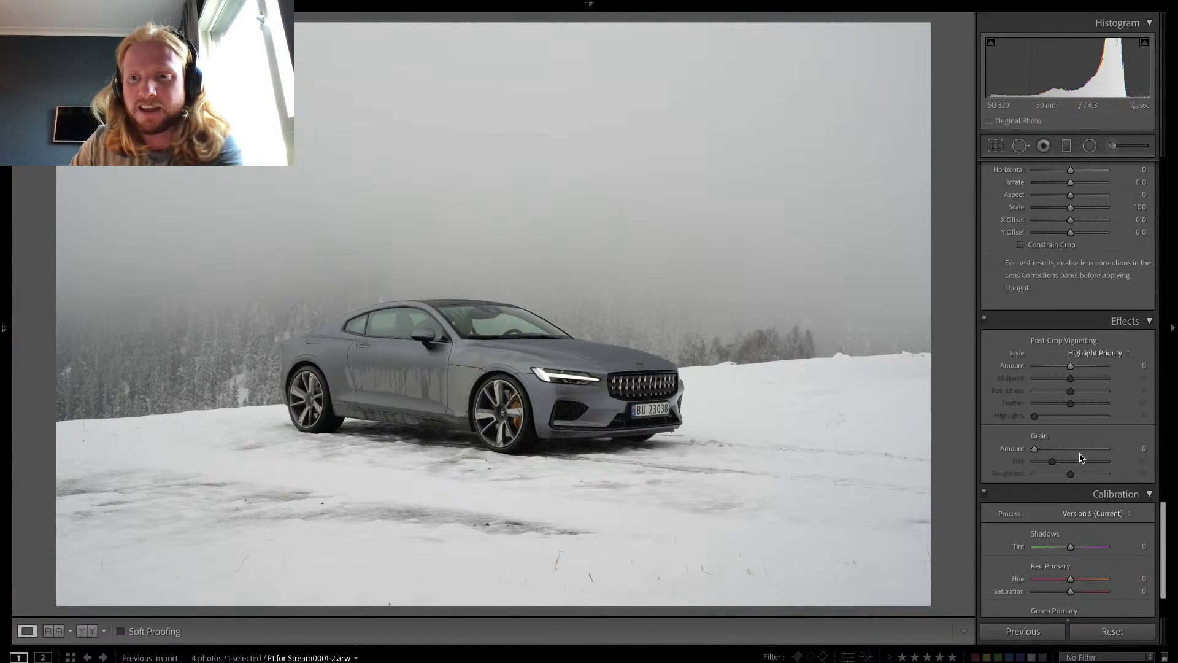
pyautogui.scroll(2, 1052, 235)
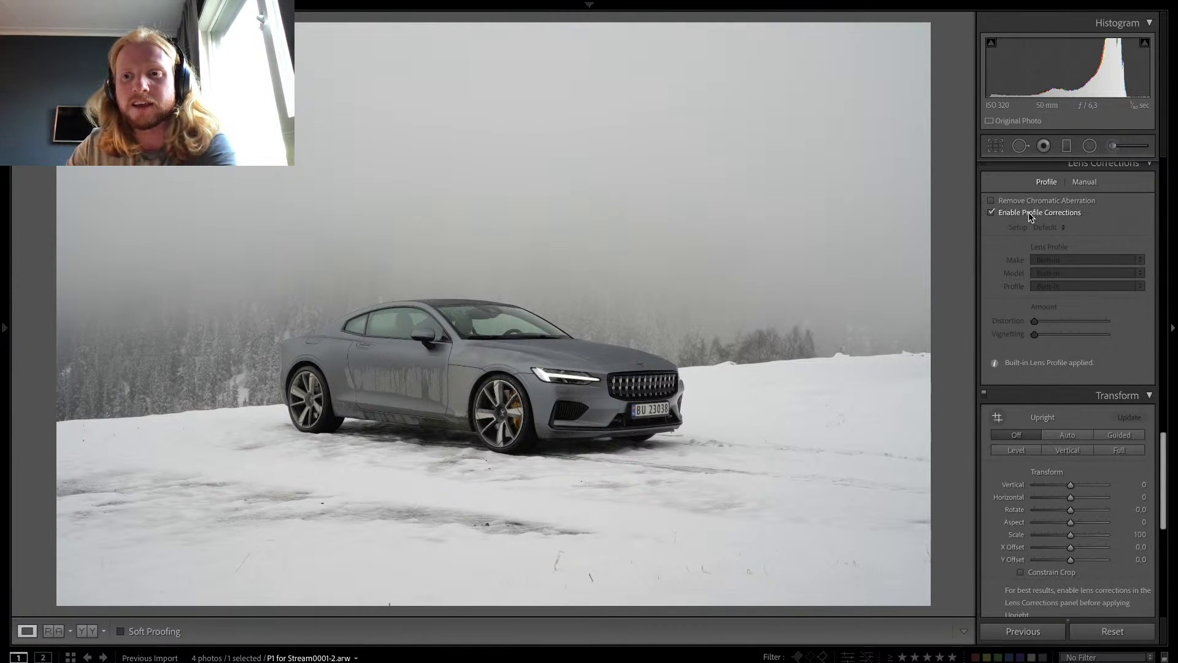
pyautogui.click(1028, 212)
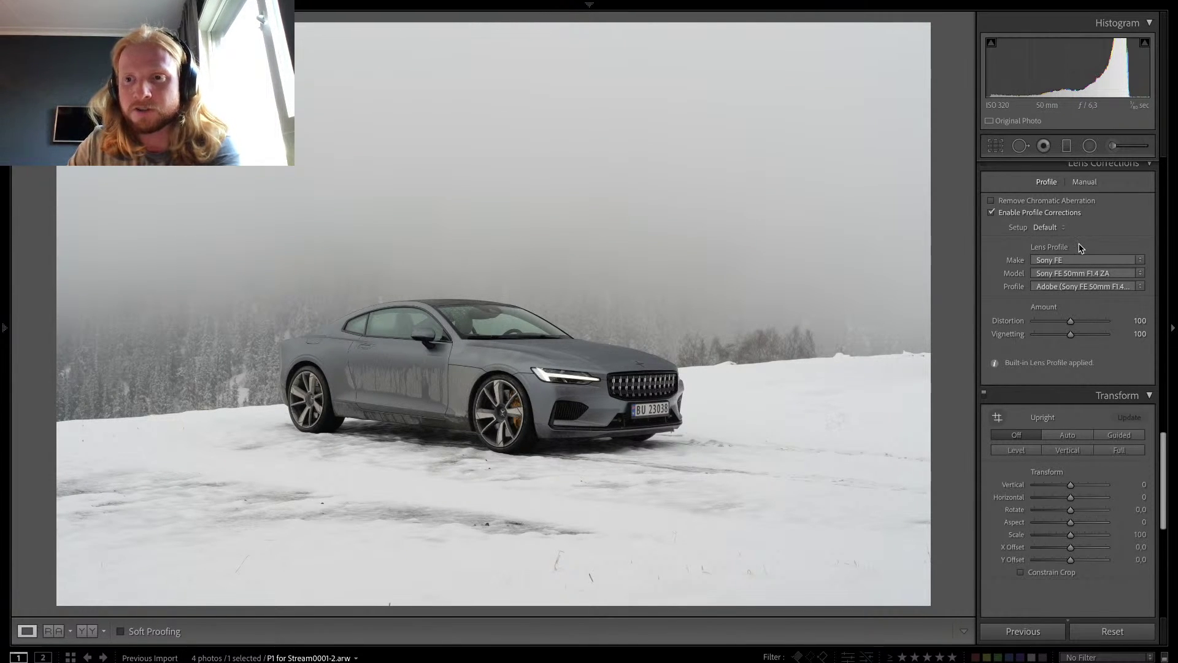
# Step: Set the photo's exposure to +0.40, contrast to +20, whites to +28 and highlights to +19
pyautogui.scroll(6, 1074, 230)
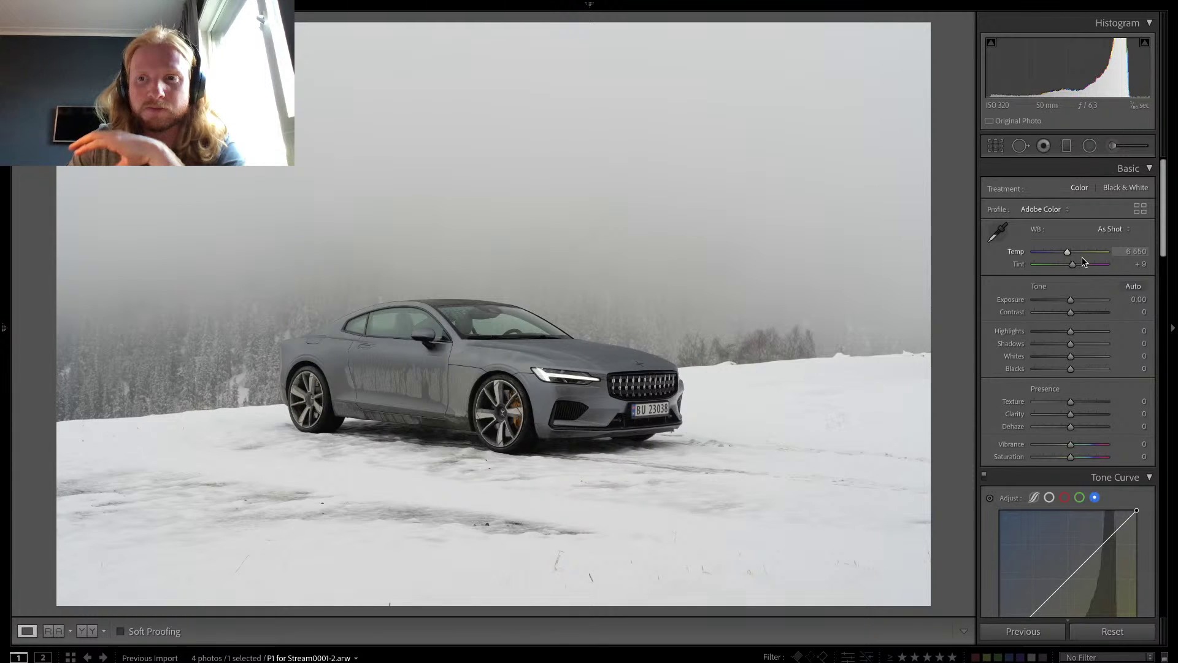
pyautogui.click(1075, 301)
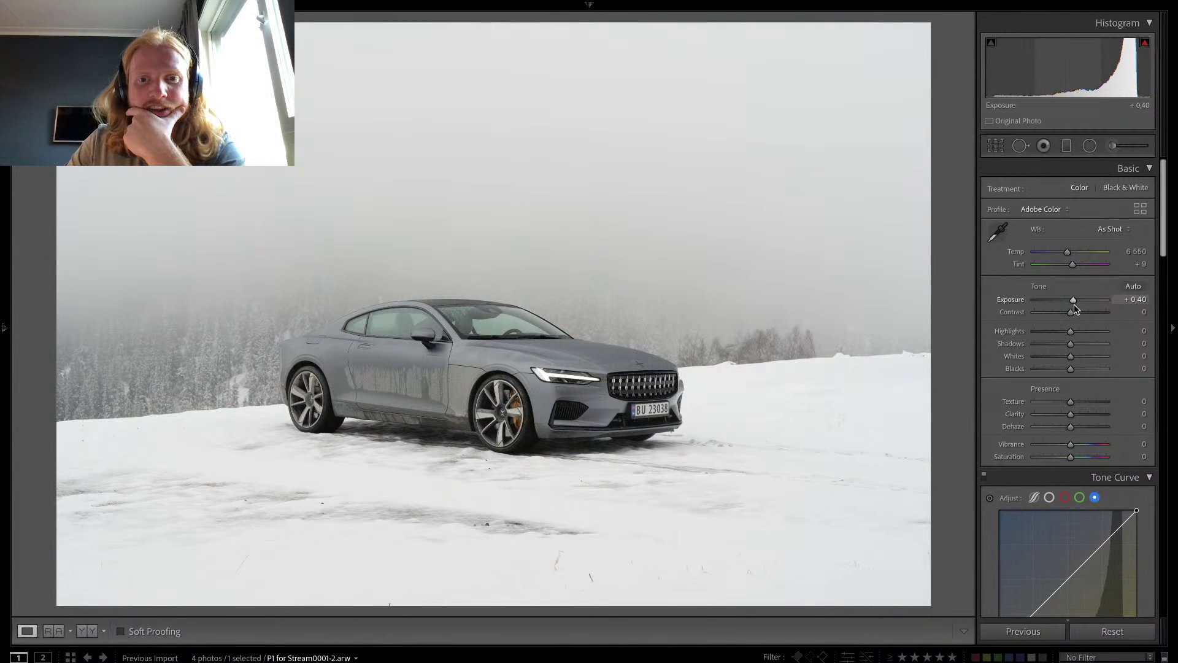
pyautogui.click(1079, 313)
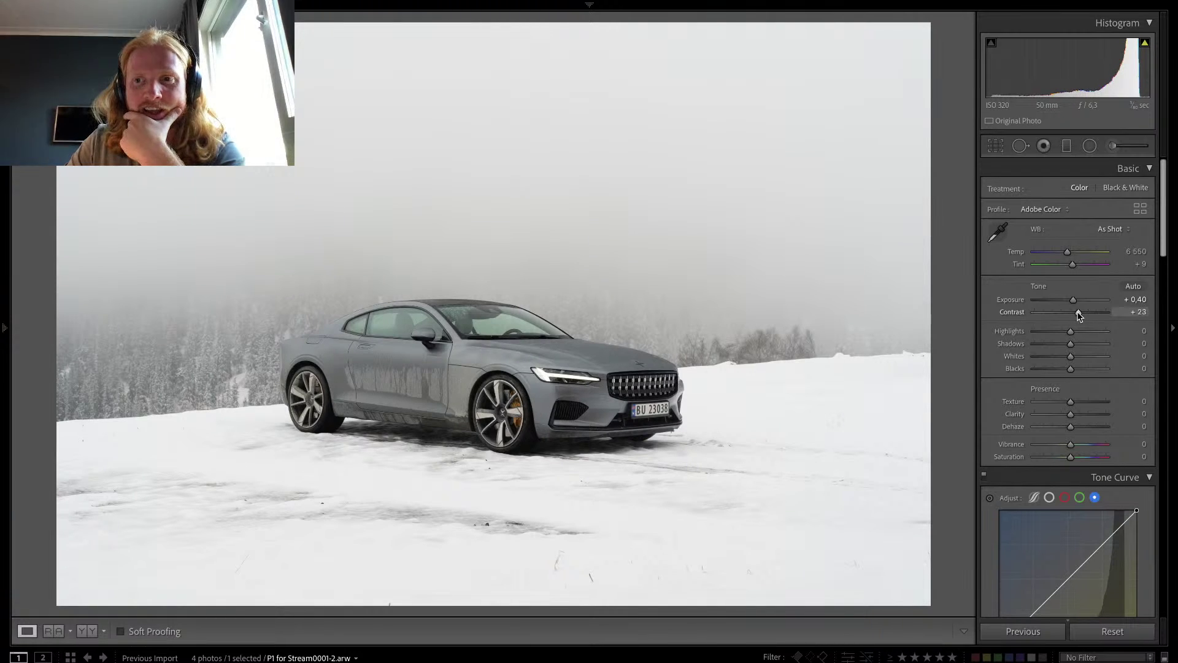
pyautogui.press('super+Tab')
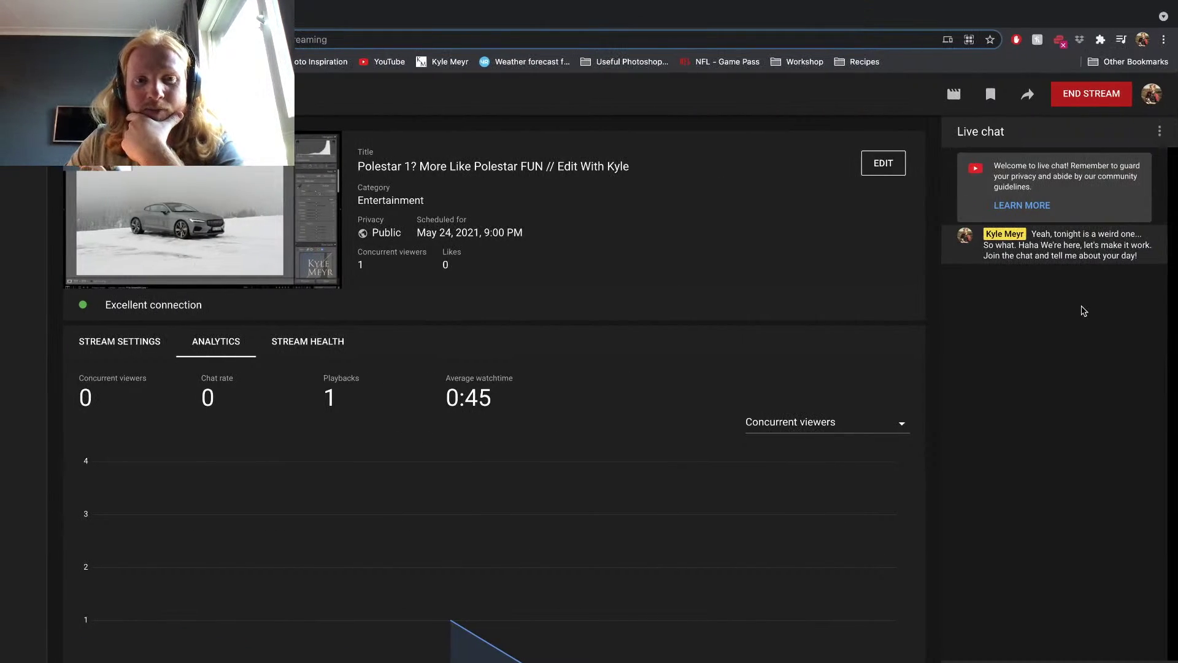
pyautogui.press('super+Tab')
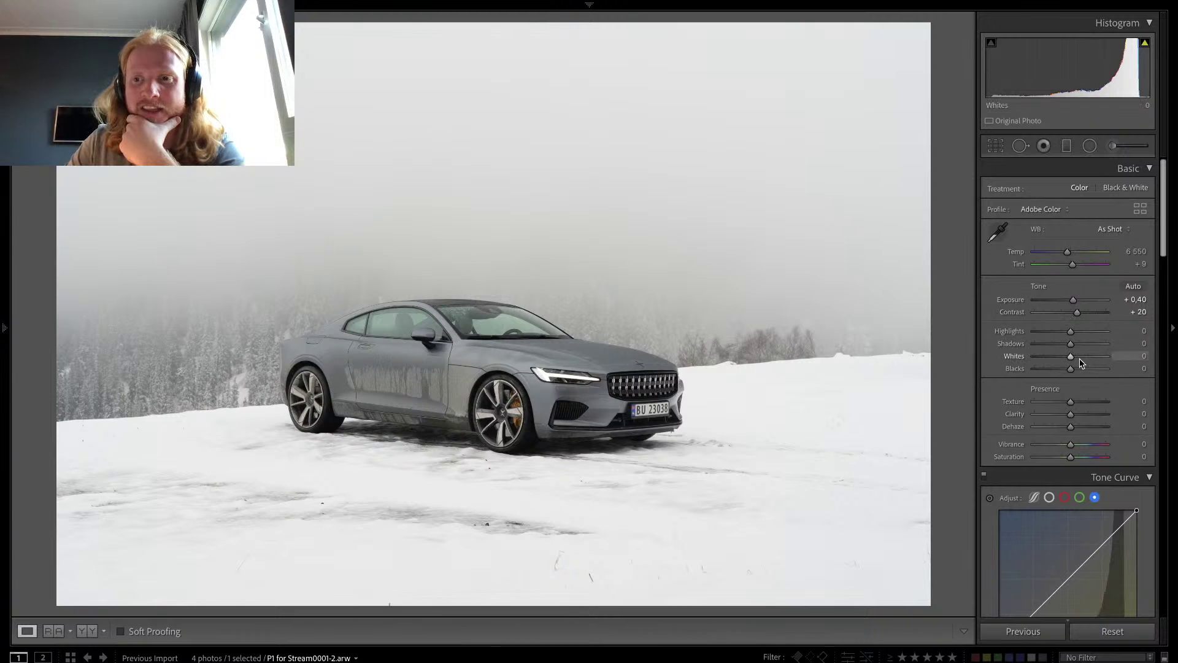
pyautogui.click(1081, 357)
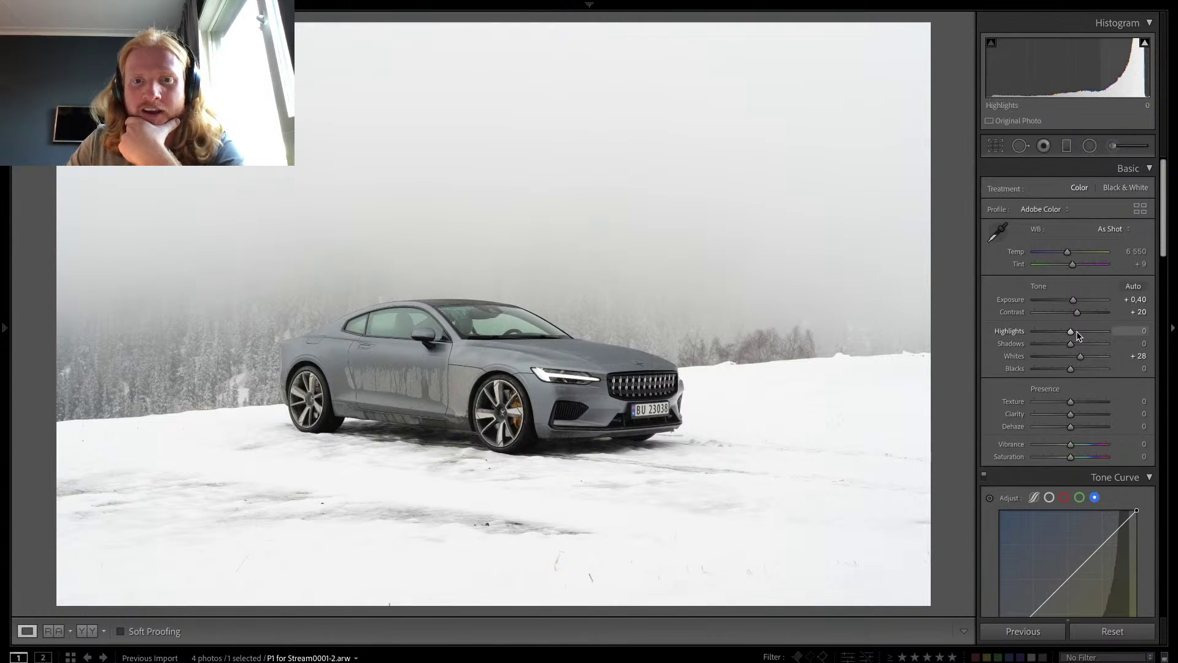
pyautogui.click(1078, 335)
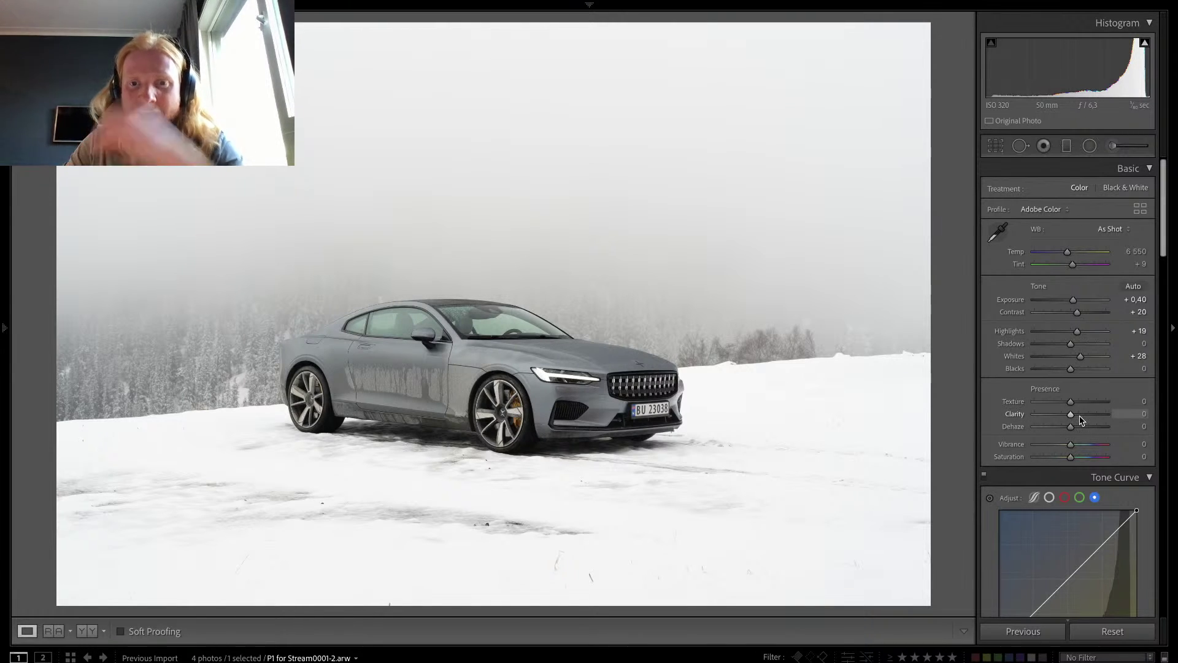
# Step: Try clarity at +24 and dehaze at +22 on the photo, resetting each one
pyautogui.moveTo(1076, 415); pyautogui.dragTo(1079, 415)
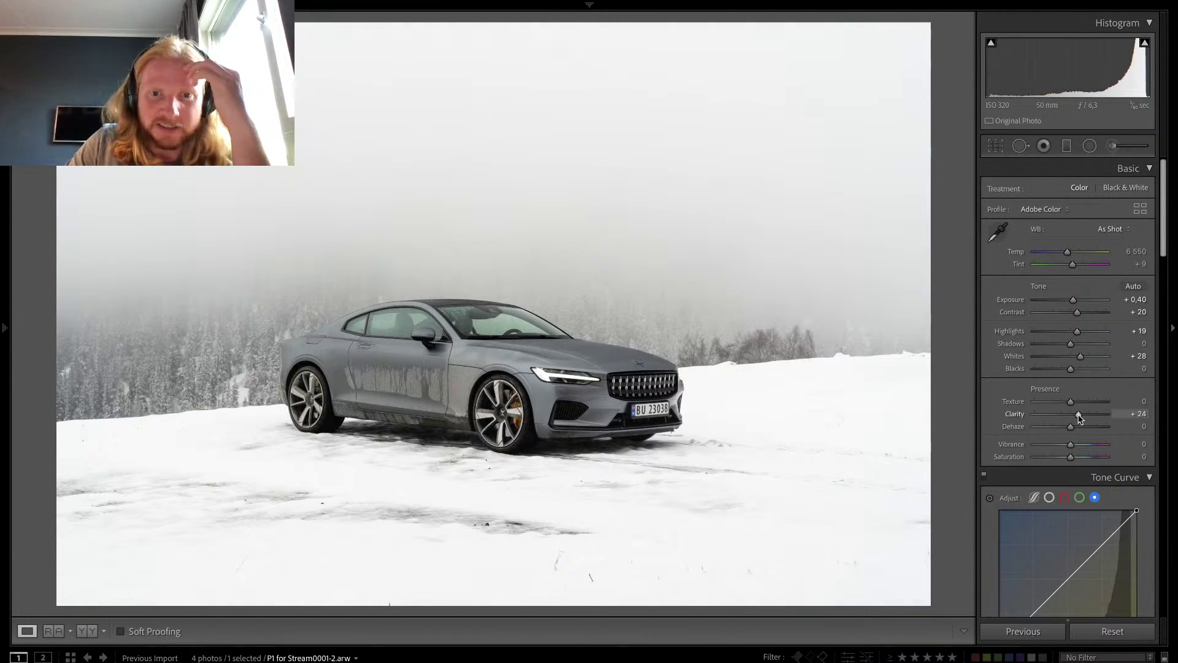
pyautogui.doubleClick(1079, 417)
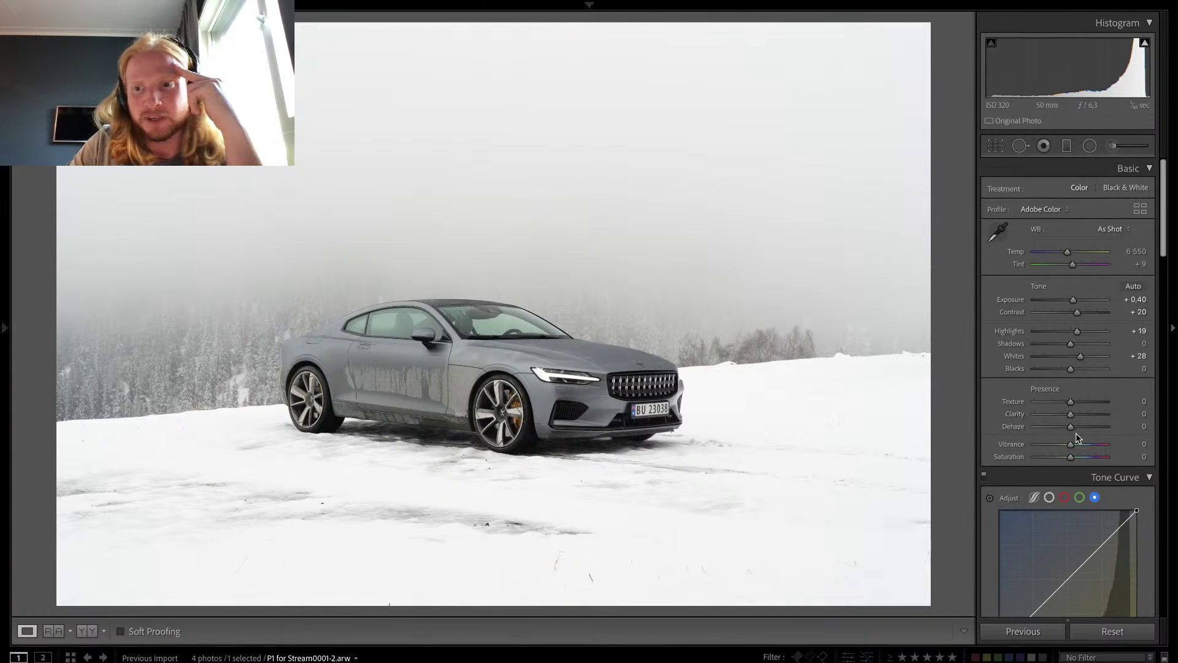
pyautogui.moveTo(1076, 433); pyautogui.dragTo(1078, 430)
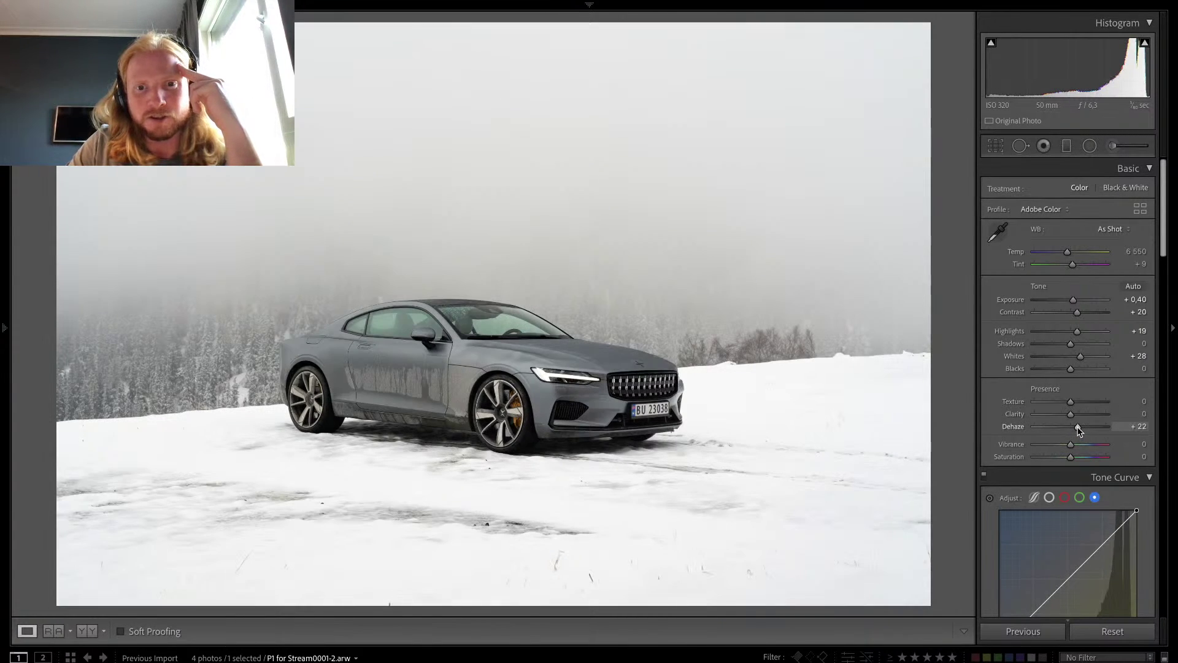
pyautogui.doubleClick(1079, 430)
# Step: Soften the photo by setting clarity to -14 and lift the shadows to +15
pyautogui.moveTo(1071, 415); pyautogui.dragTo(1063, 418)
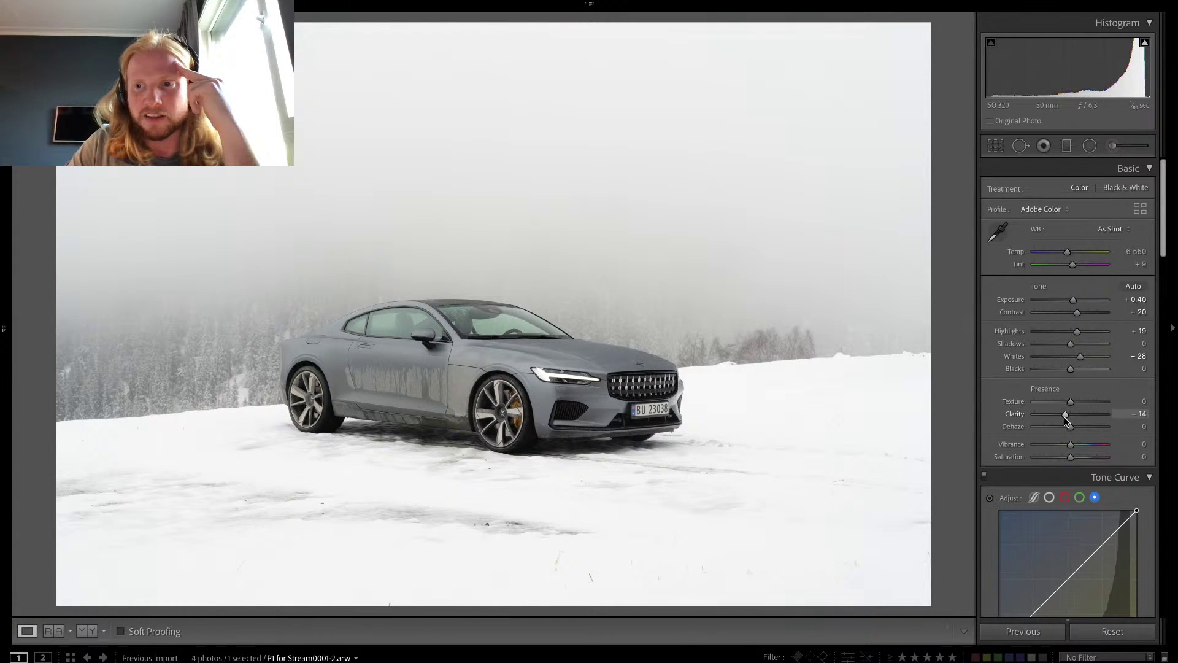
pyautogui.click(1080, 345)
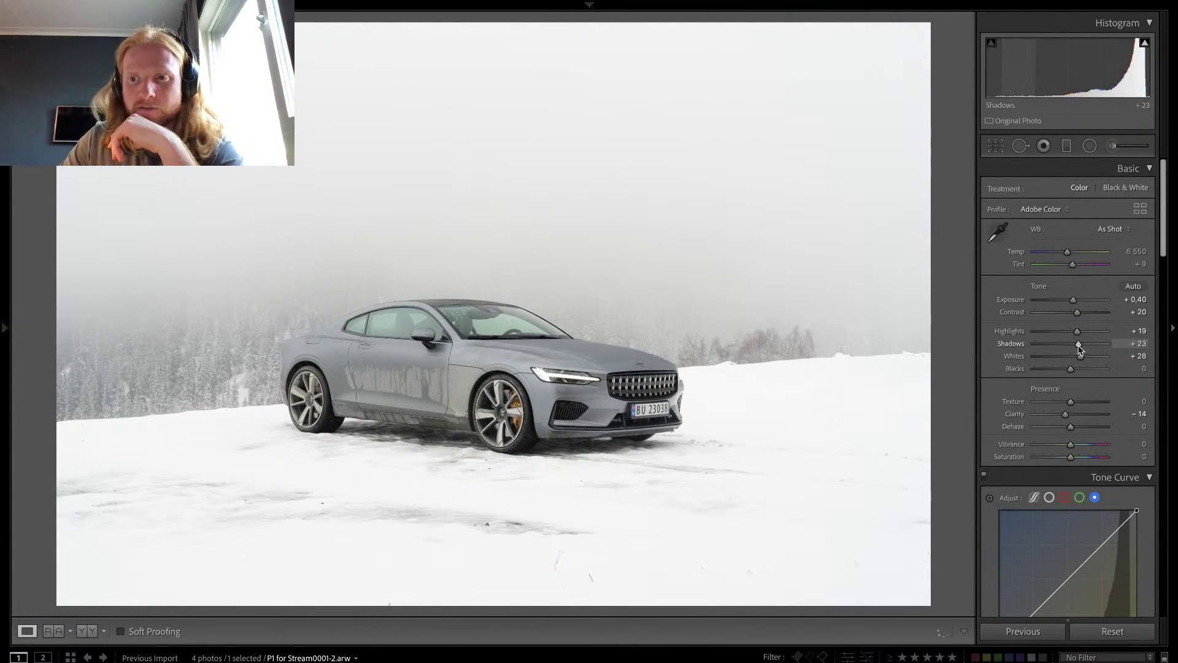
pyautogui.moveTo(1079, 346); pyautogui.dragTo(1075, 345)
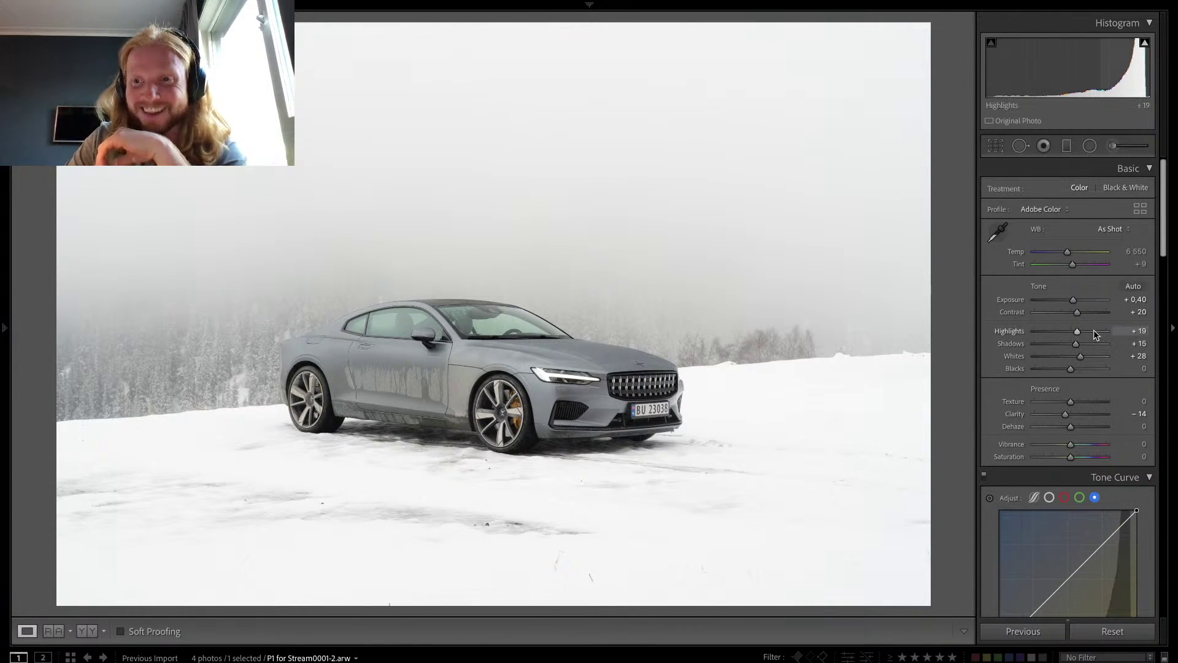
# Step: Cool the white balance by setting the colour temperature to 6266
pyautogui.scroll(-4, 1081, 326)
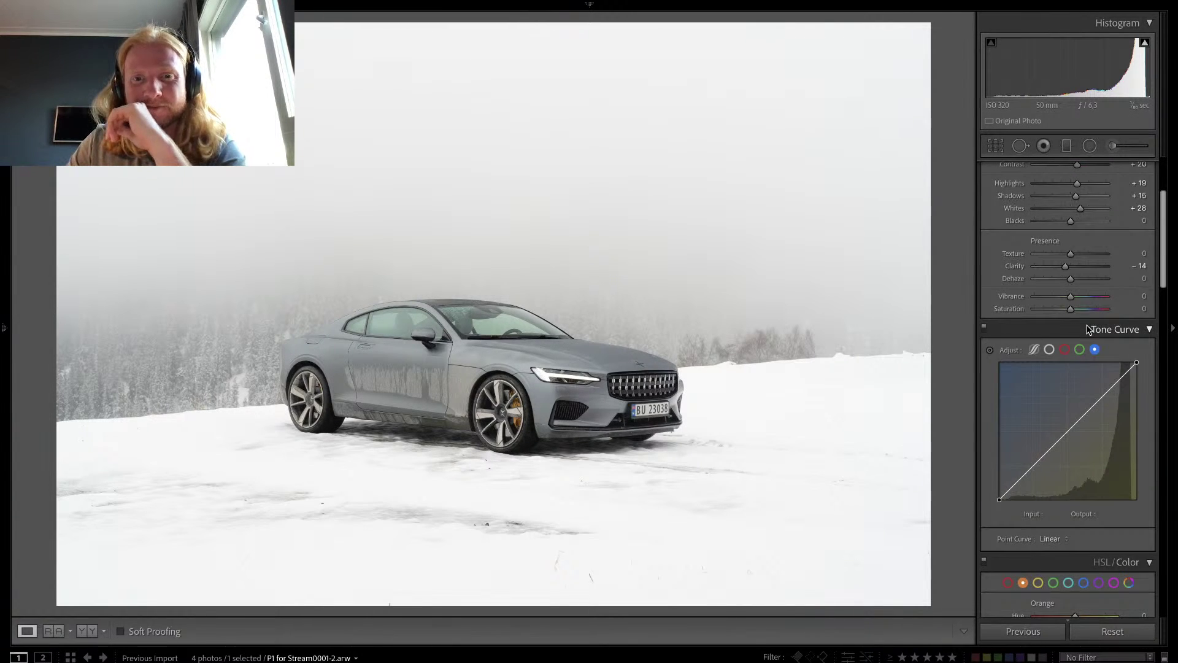
pyautogui.scroll(-5, 1087, 329)
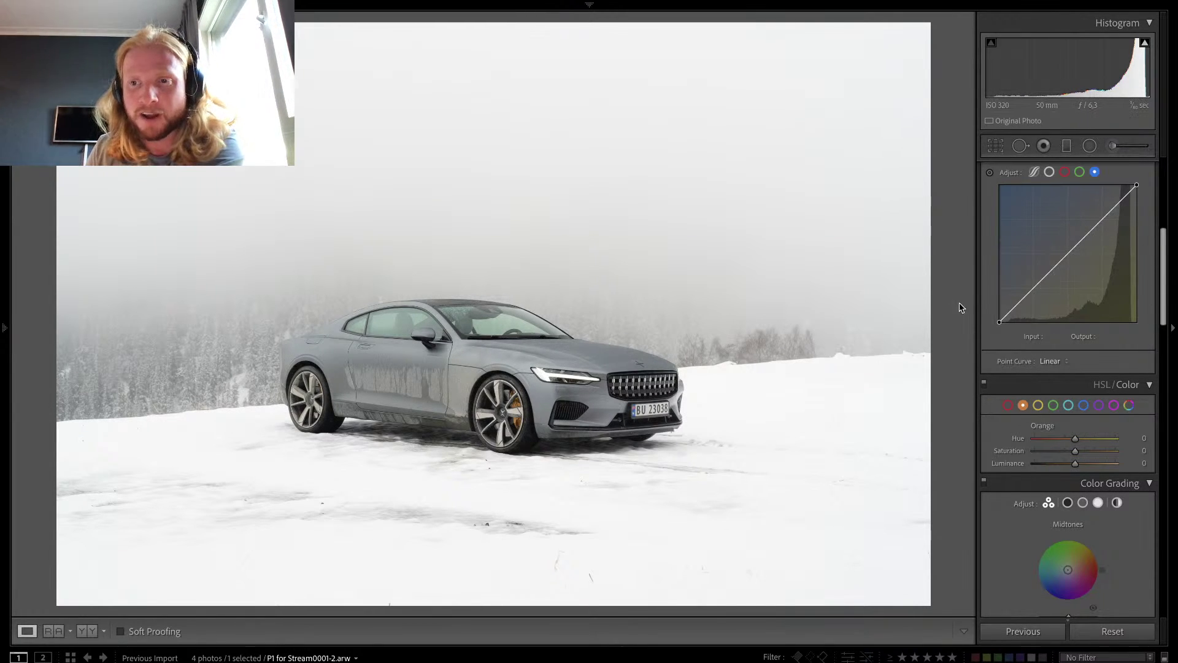
pyautogui.scroll(5, 1006, 289)
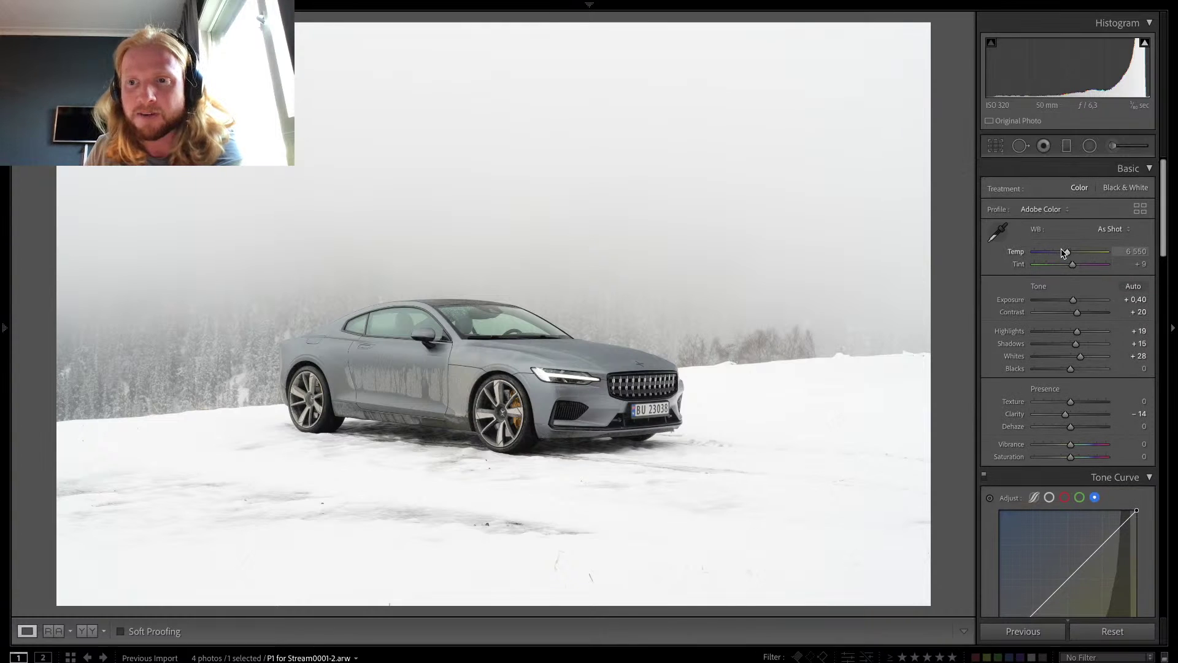
pyautogui.moveTo(1067, 255); pyautogui.dragTo(1067, 254)
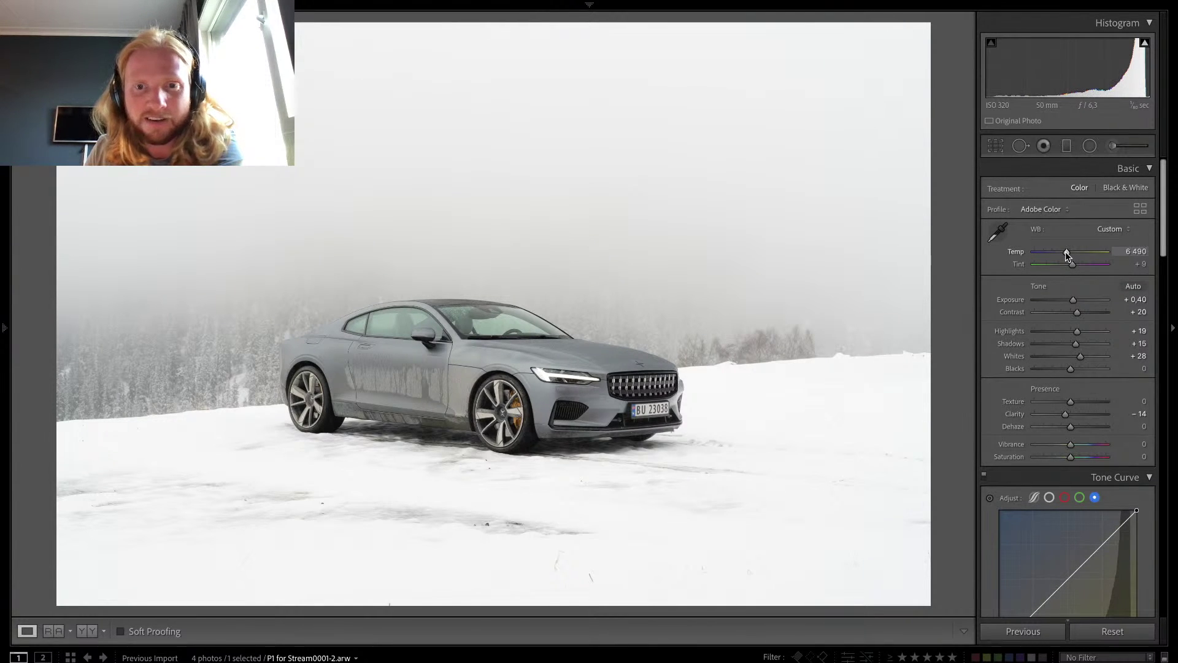
pyautogui.moveTo(1067, 256); pyautogui.dragTo(1066, 256)
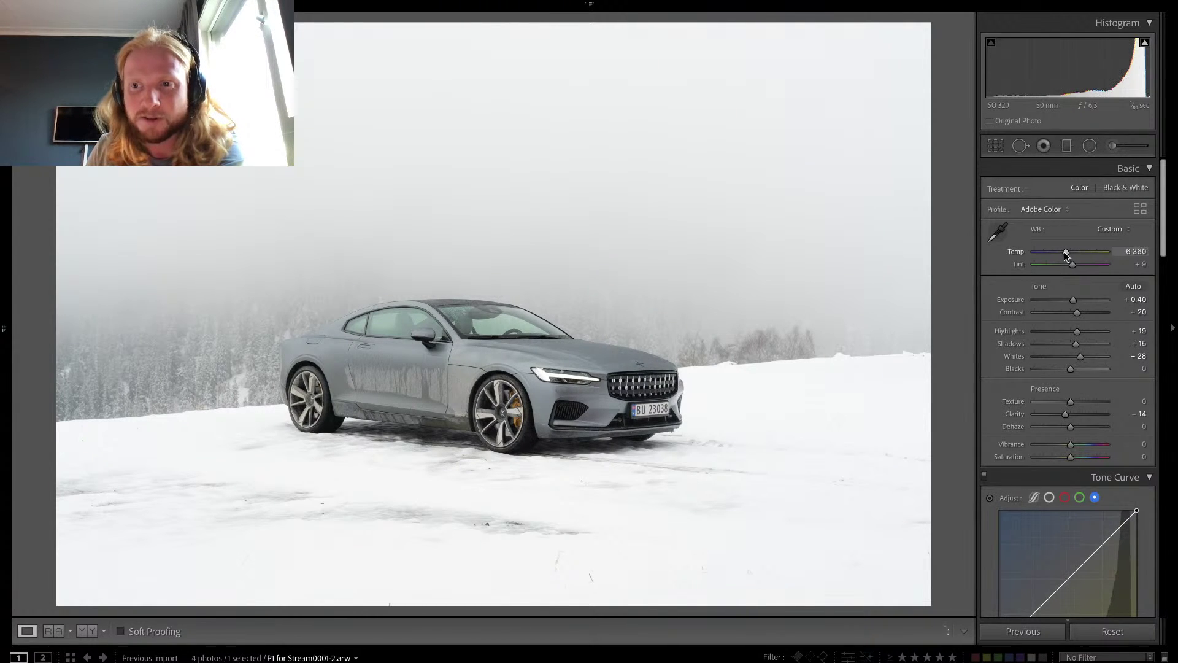
pyautogui.moveTo(1065, 254); pyautogui.dragTo(1065, 254)
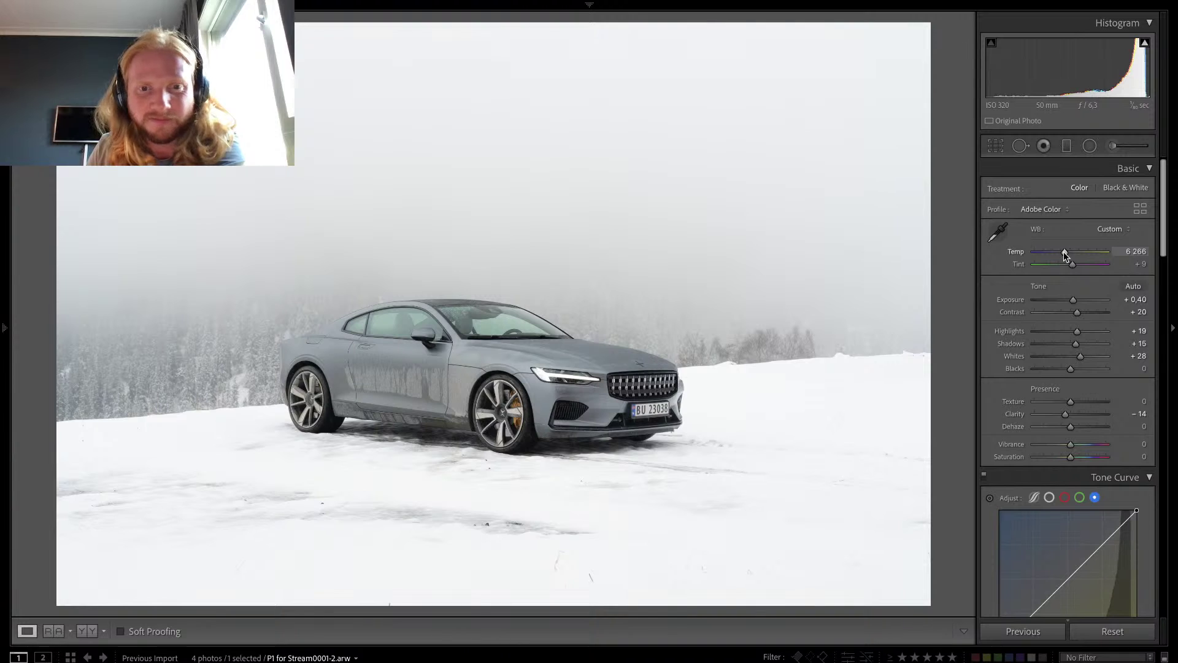
# Step: Push the yellow saturation in HSL down to -100 and up to +100
pyautogui.scroll(-10, 1092, 293)
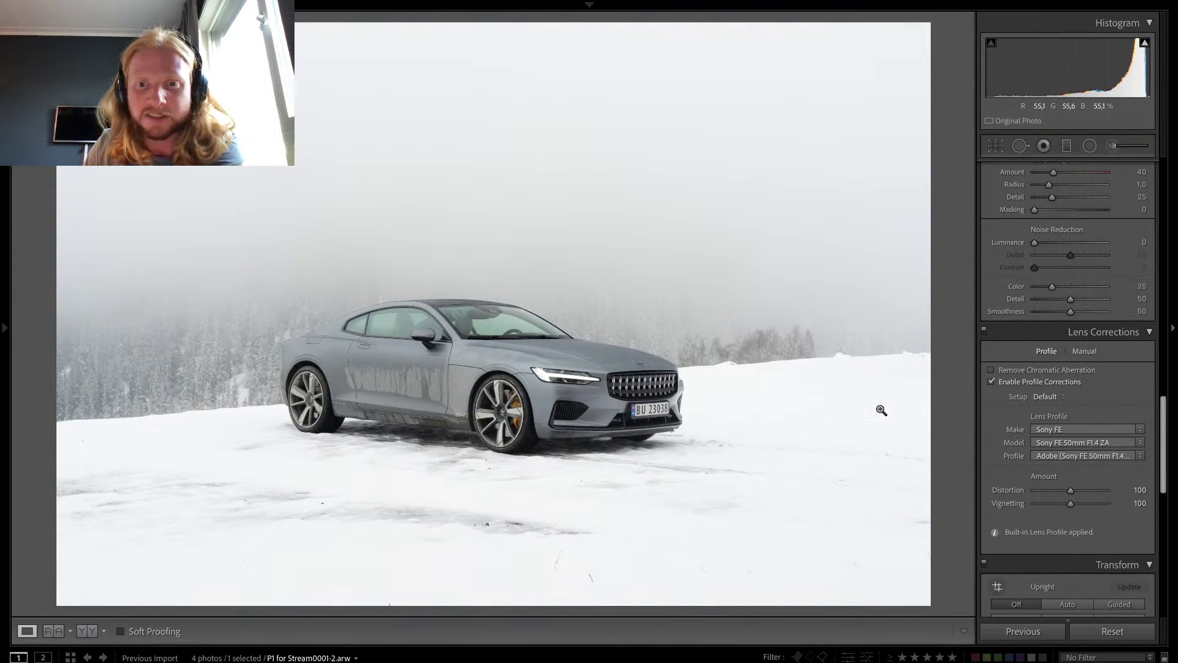
pyautogui.scroll(5, 1037, 405)
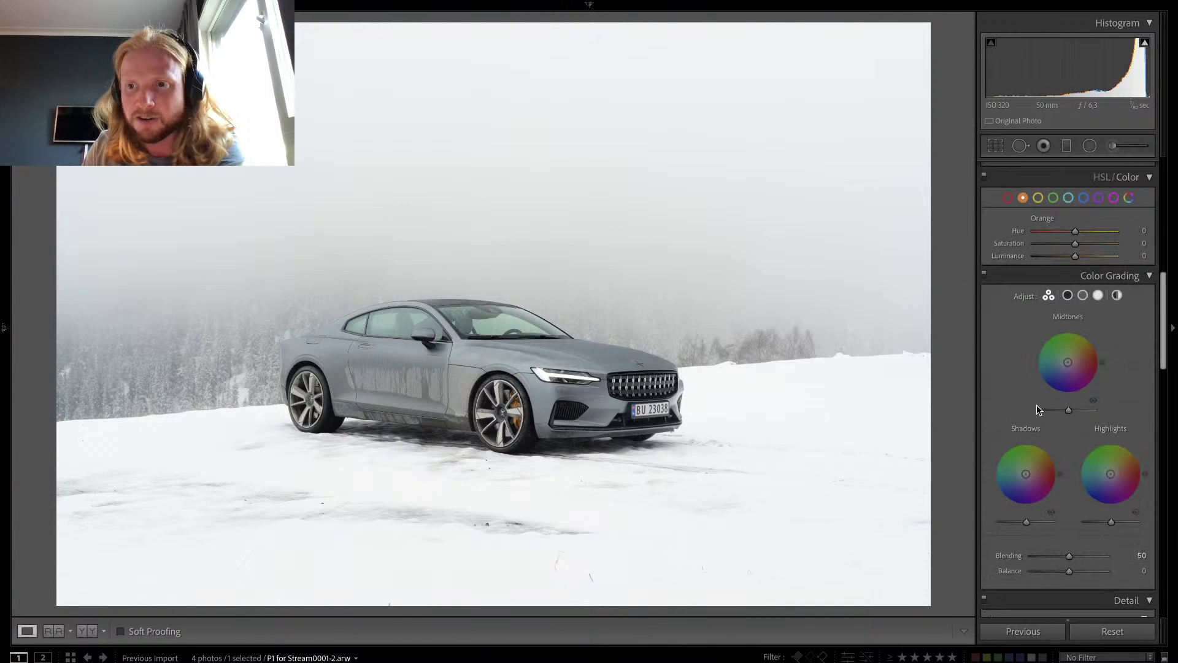
pyautogui.scroll(2, 1037, 410)
pyautogui.click(1038, 290)
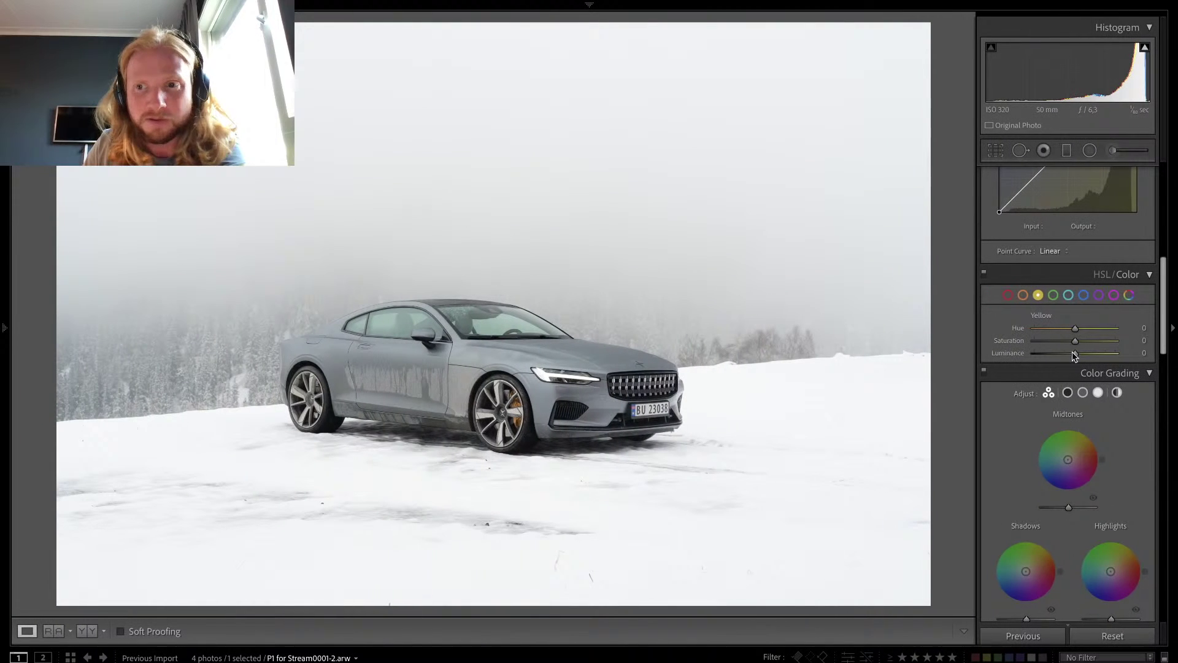
pyautogui.moveTo(1075, 336); pyautogui.dragTo(1020, 342)
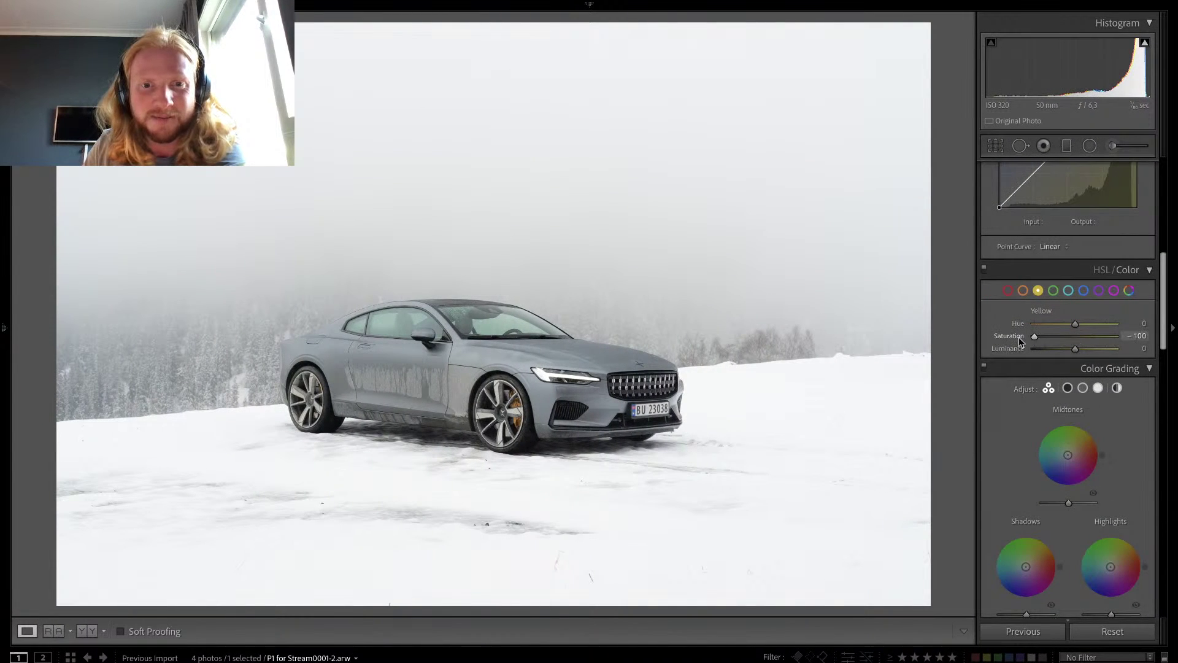
pyautogui.moveTo(1131, 342); pyautogui.dragTo(1173, 331)
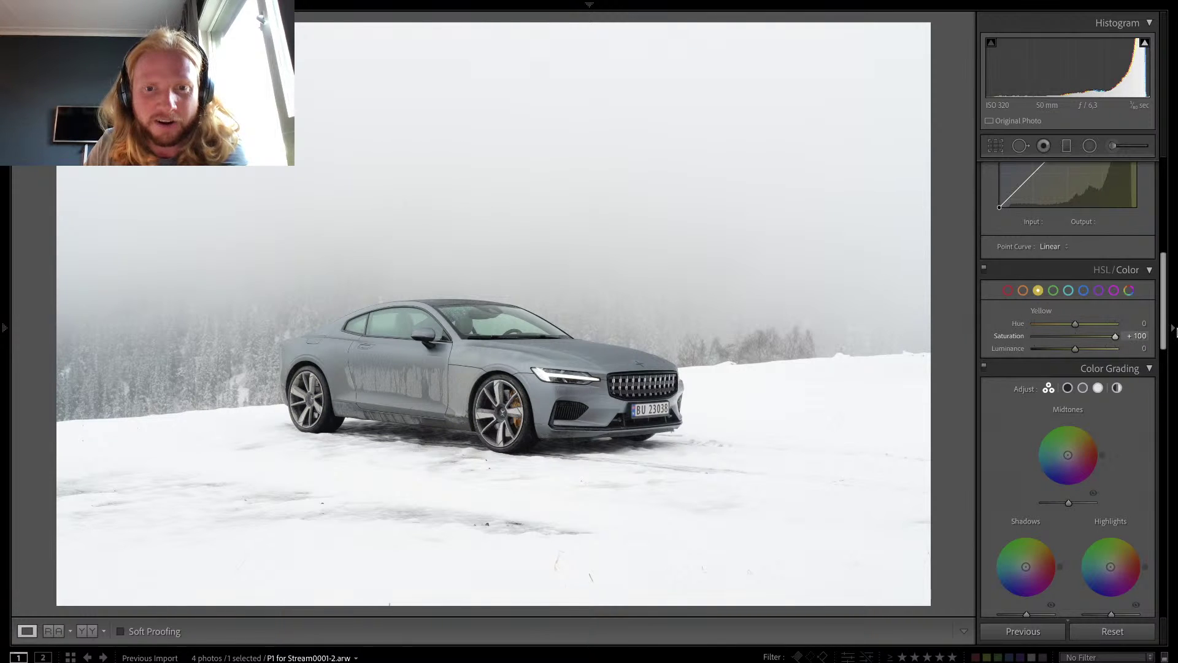
# Step: Set the orange saturation in HSL to -16
pyautogui.click(1022, 290)
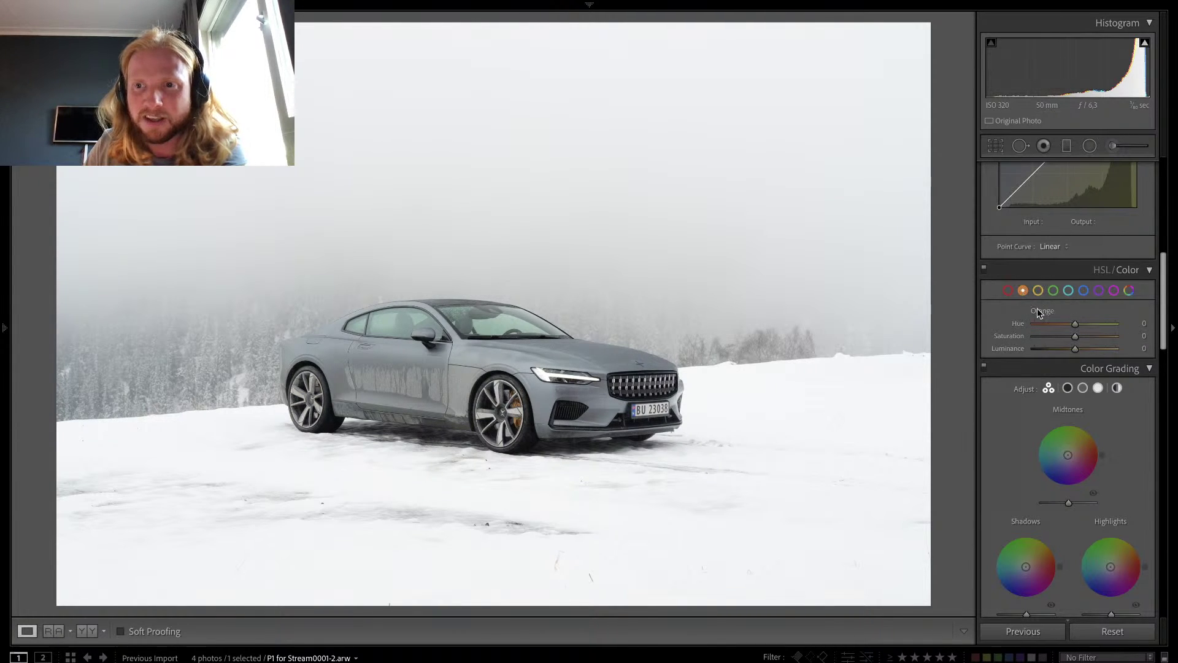
pyautogui.moveTo(1070, 335); pyautogui.dragTo(971, 334)
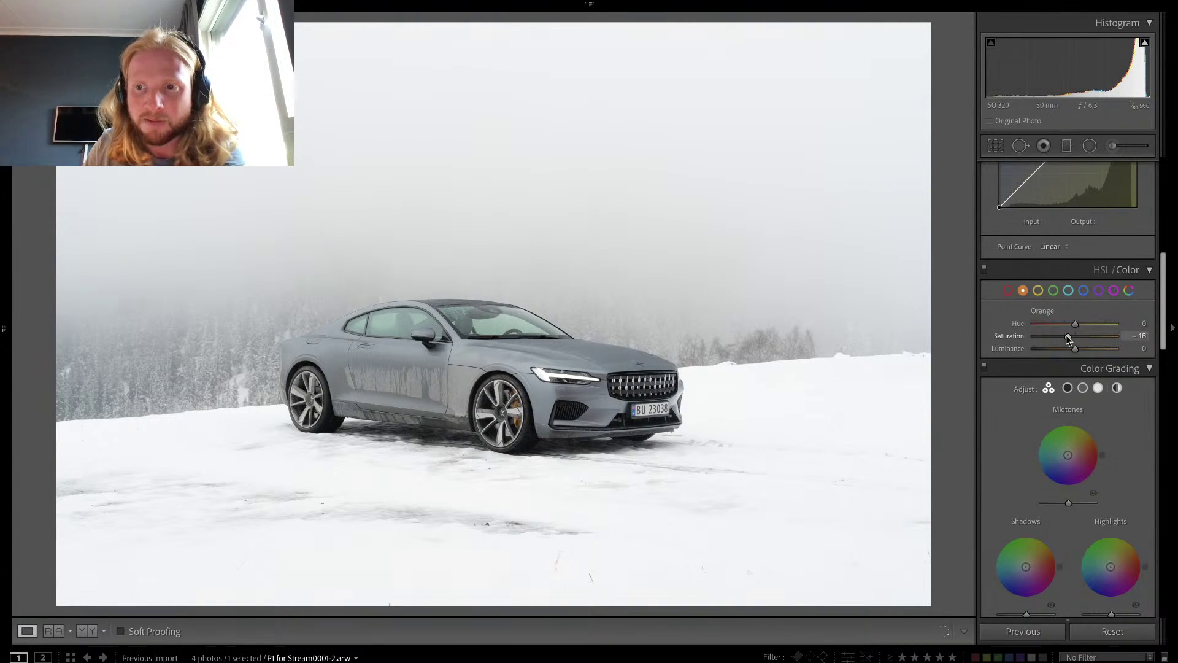
pyautogui.moveTo(1080, 336); pyautogui.dragTo(1068, 336)
# Step: Set up a new adjustment brush with temperature 25, exposure 0.60 and saturation 52 for the brake calipers
pyautogui.click(405, 438)
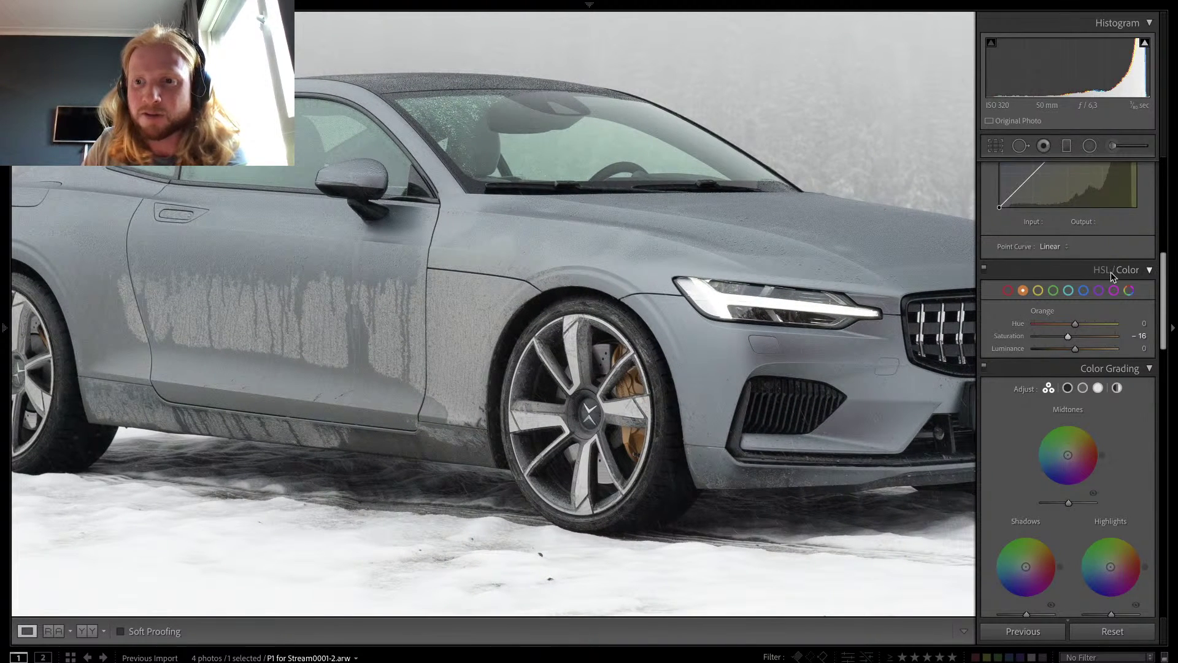
pyautogui.click(1113, 146)
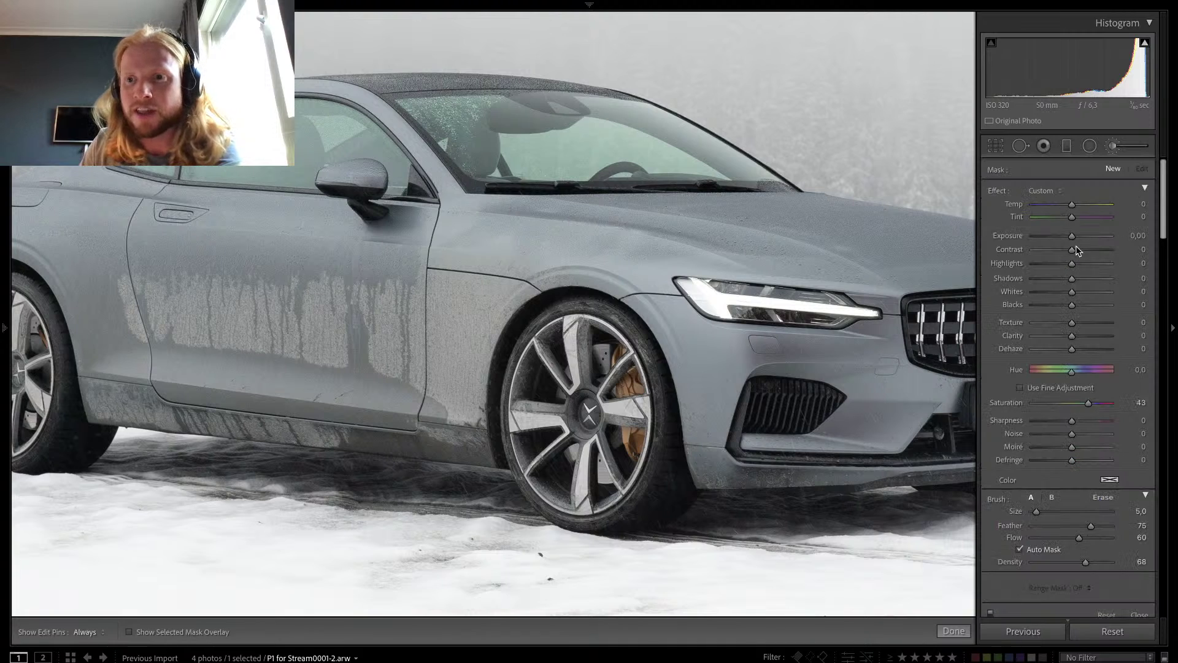
pyautogui.moveTo(1071, 235); pyautogui.dragTo(1077, 235)
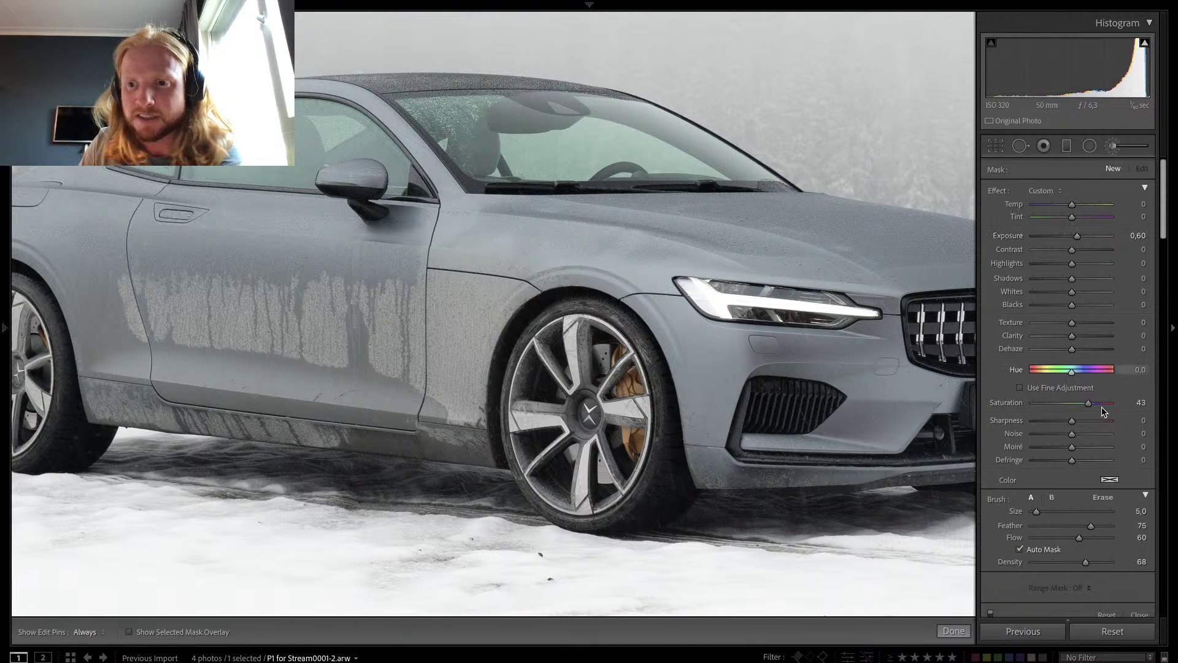
pyautogui.click(1081, 204)
# Step: Paint the brush adjustment over the yellow brake calipers behind the front and rear wheel spokes
pyautogui.press('h')
pyautogui.moveTo(634, 384); pyautogui.dragTo(625, 391)
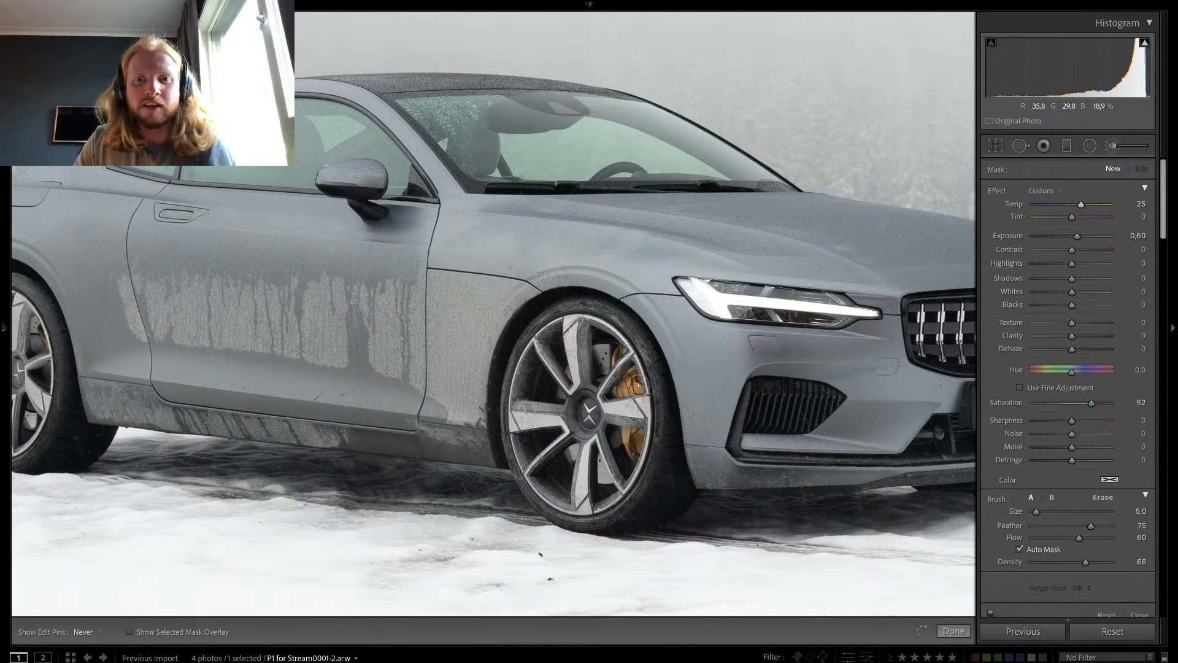
pyautogui.press('h')
pyautogui.press('h')
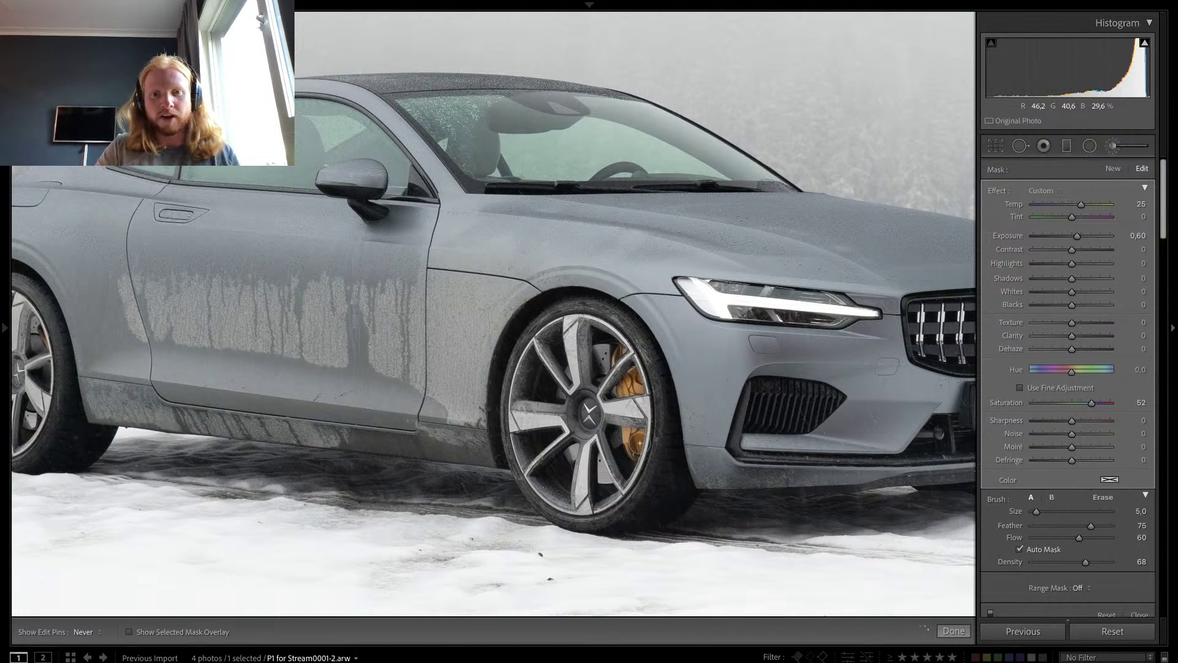
pyautogui.press('h')
pyautogui.press('h')
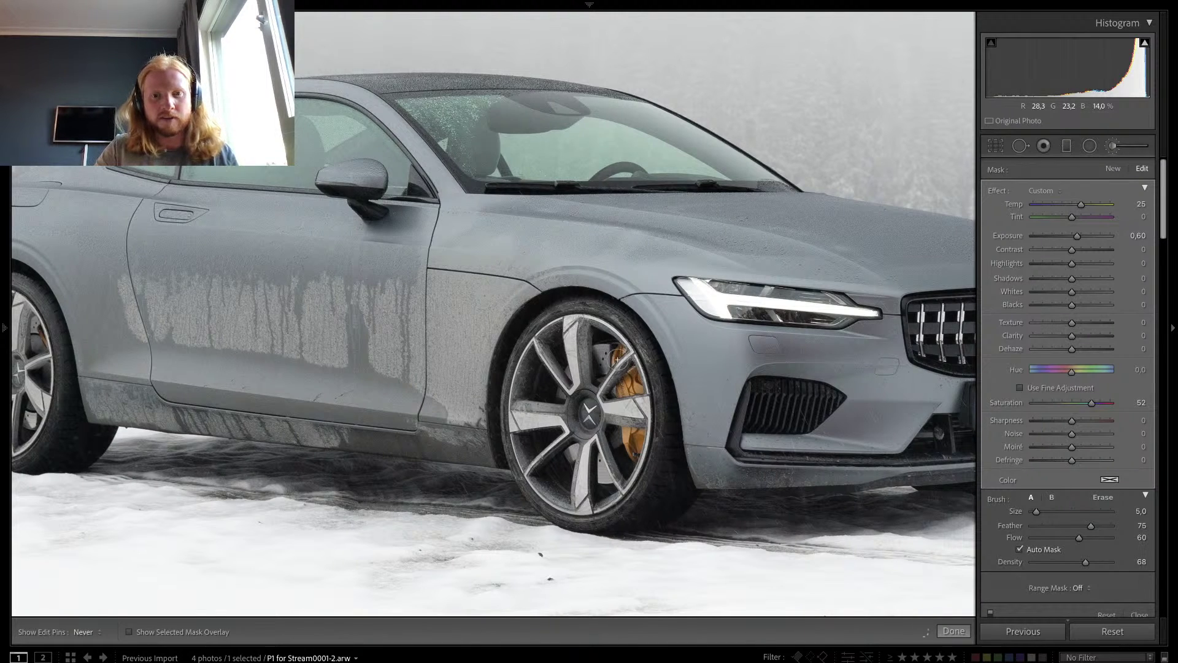
pyautogui.press('h')
pyautogui.press('h')
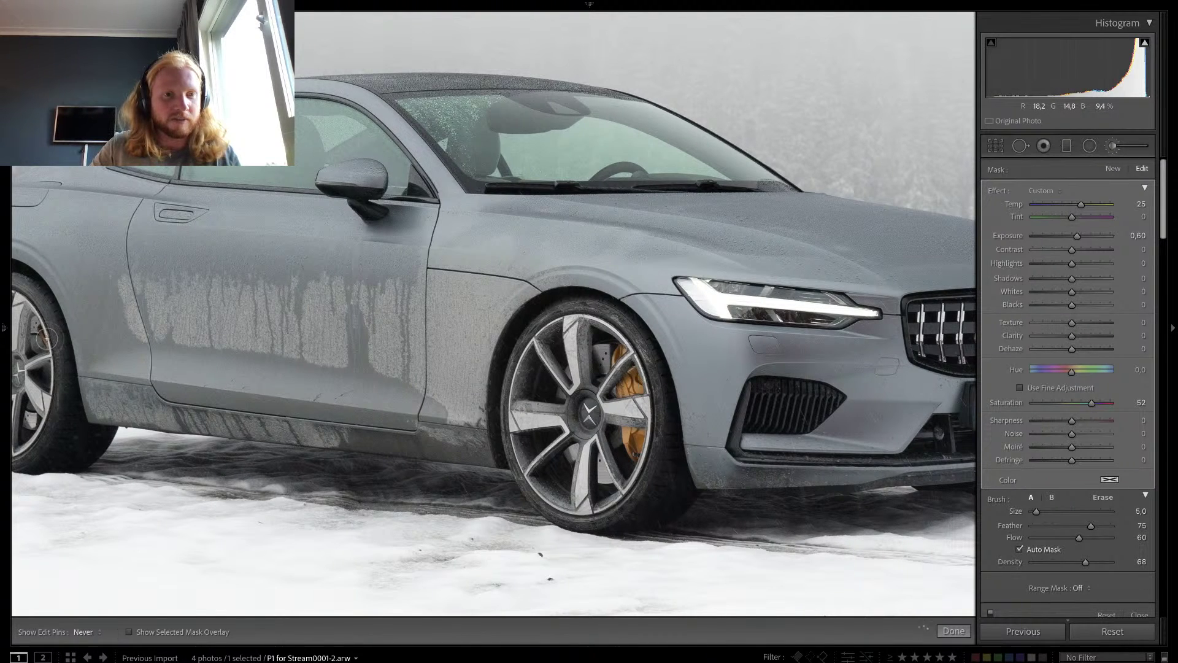
pyautogui.press('h')
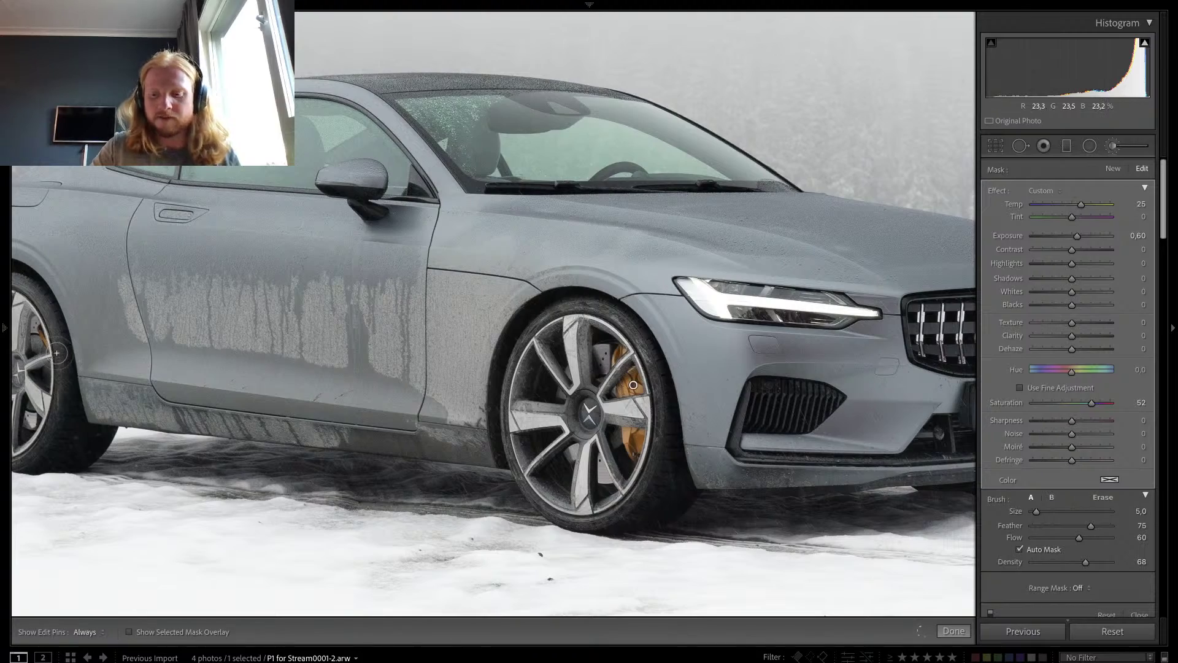
pyautogui.press('k')
# Step: Switch to the live stream dashboard in the browser to check its analytics and live chat, and return to Lightroom
pyautogui.press('super+Tab')
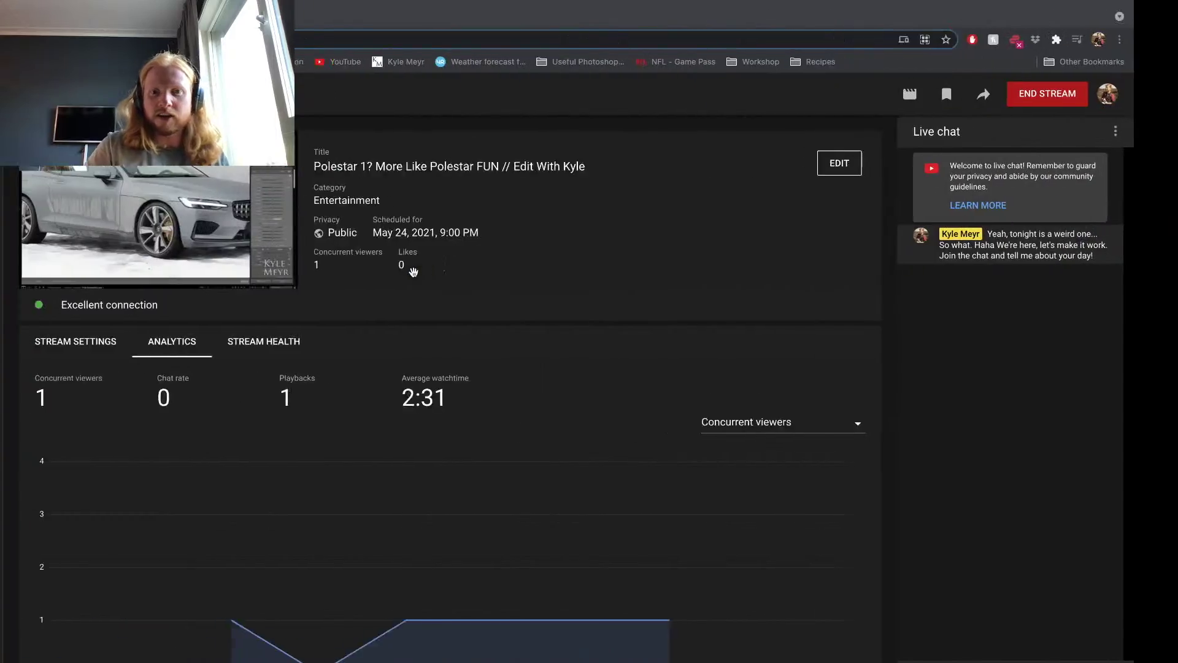
pyautogui.press('super+Tab')
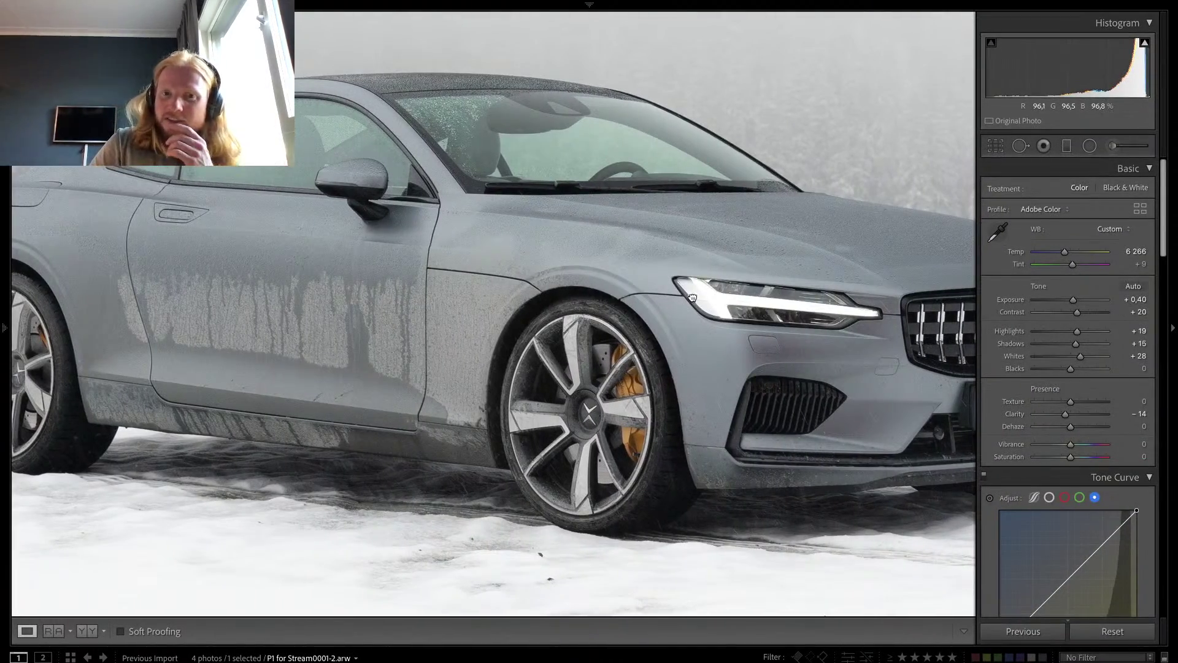
# Step: Try a white balance sampled from the grey bodywork behind the car's front wheel arch, and undo it
pyautogui.click(693, 300)
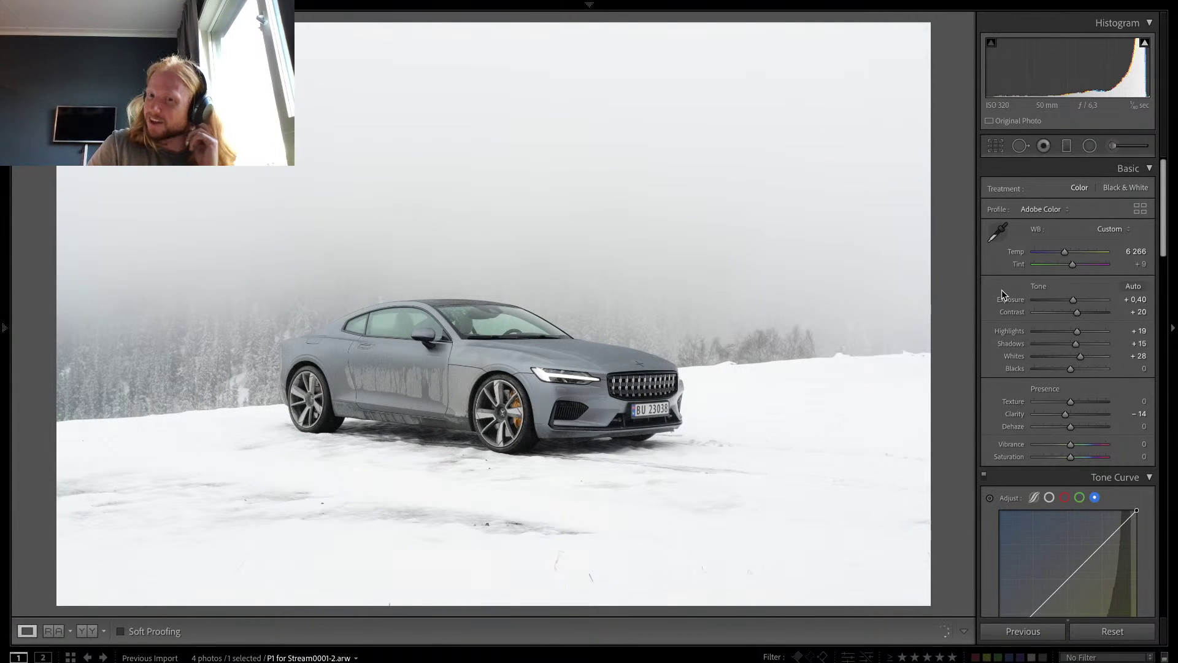
pyautogui.click(998, 232)
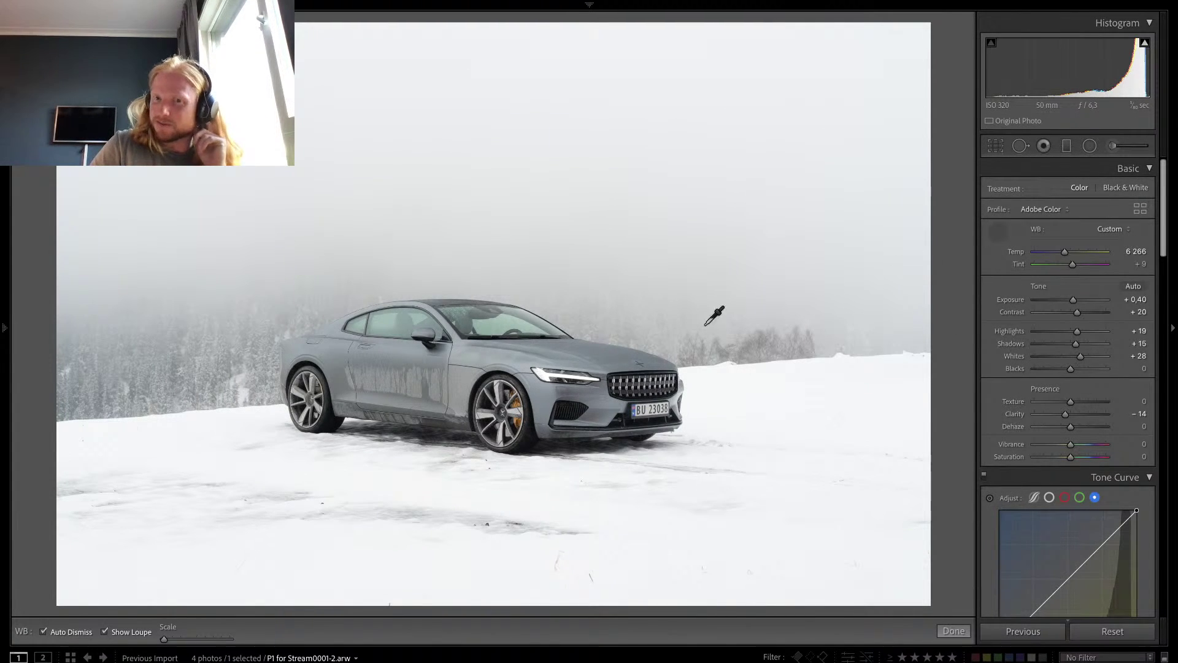
pyautogui.click(455, 382)
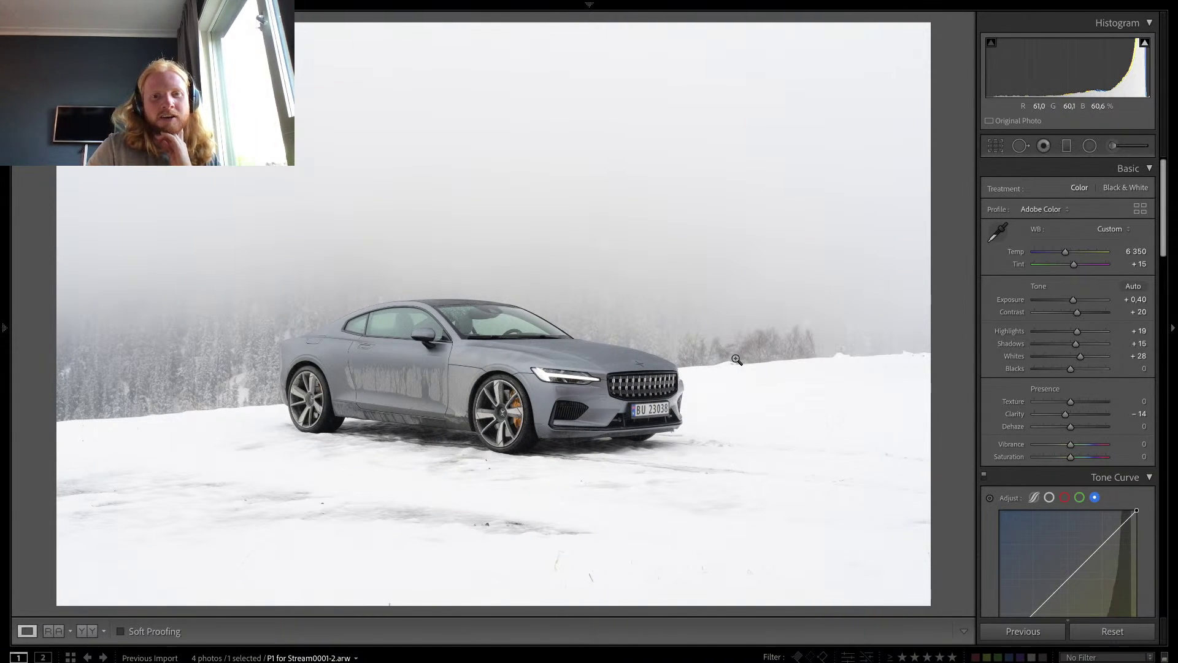
pyautogui.hotkey('ctrl', 'z')
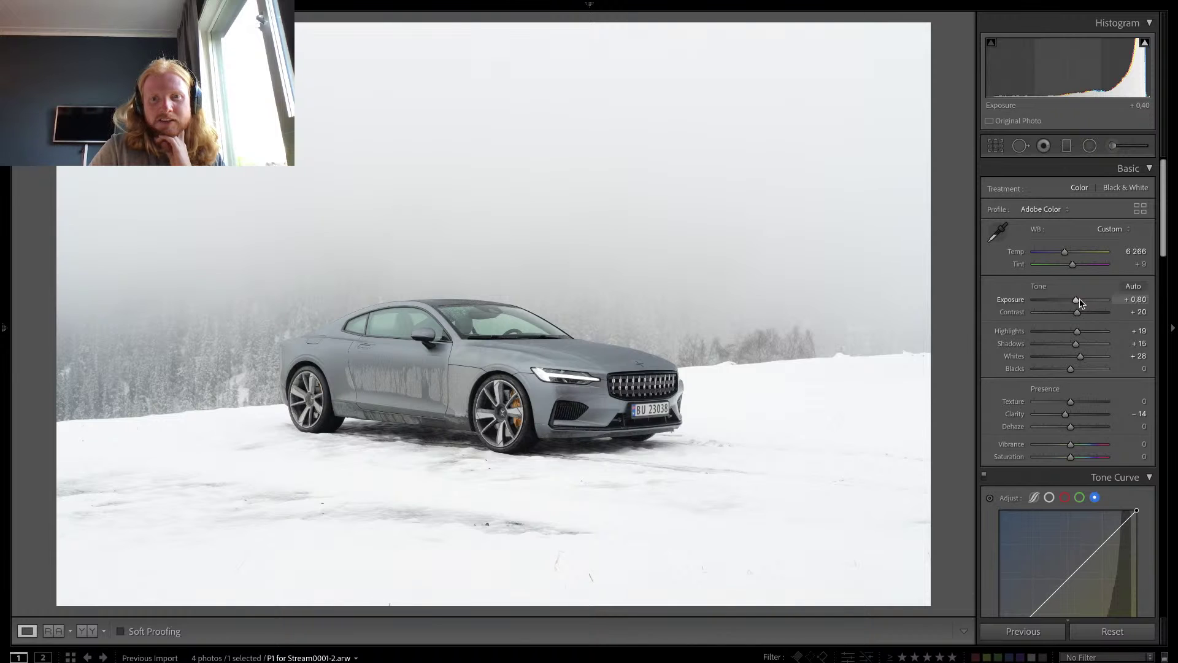
# Step: Brighten the photo by setting the exposure to +0.45 and the highlights to +39
pyautogui.moveTo(1079, 301); pyautogui.dragTo(1083, 331)
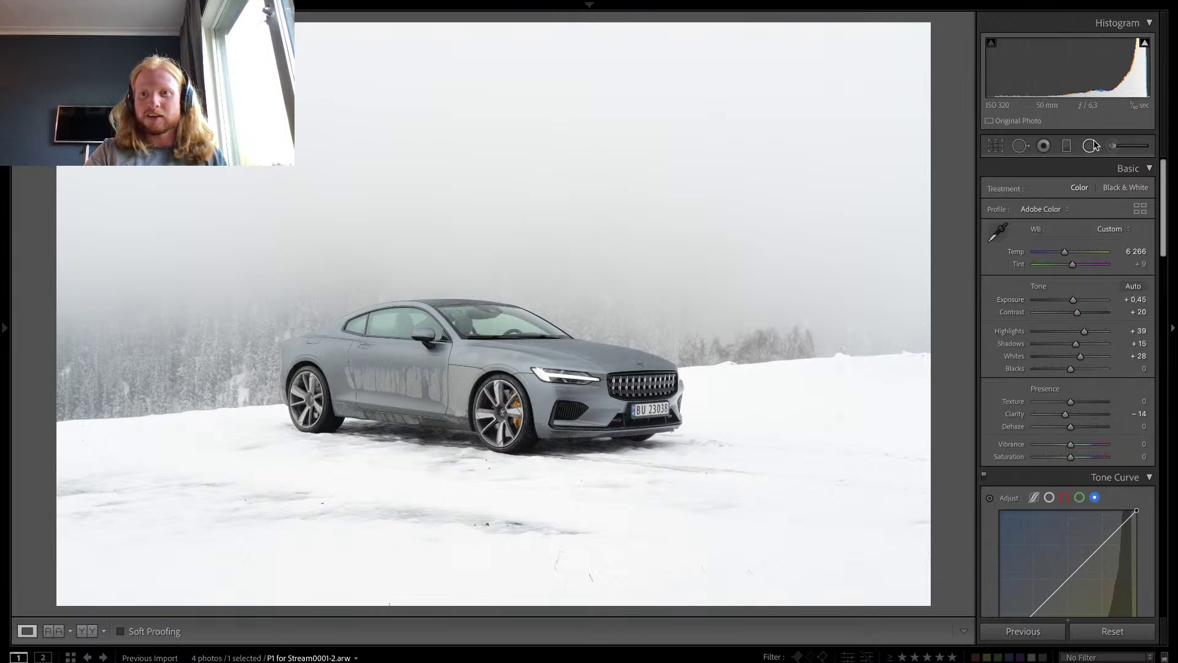
# Step: Draw a wide radial filter around the car with exposure 0.60, whites 20, and temperature and saturation at 0
pyautogui.hotkey('shift', 'm')
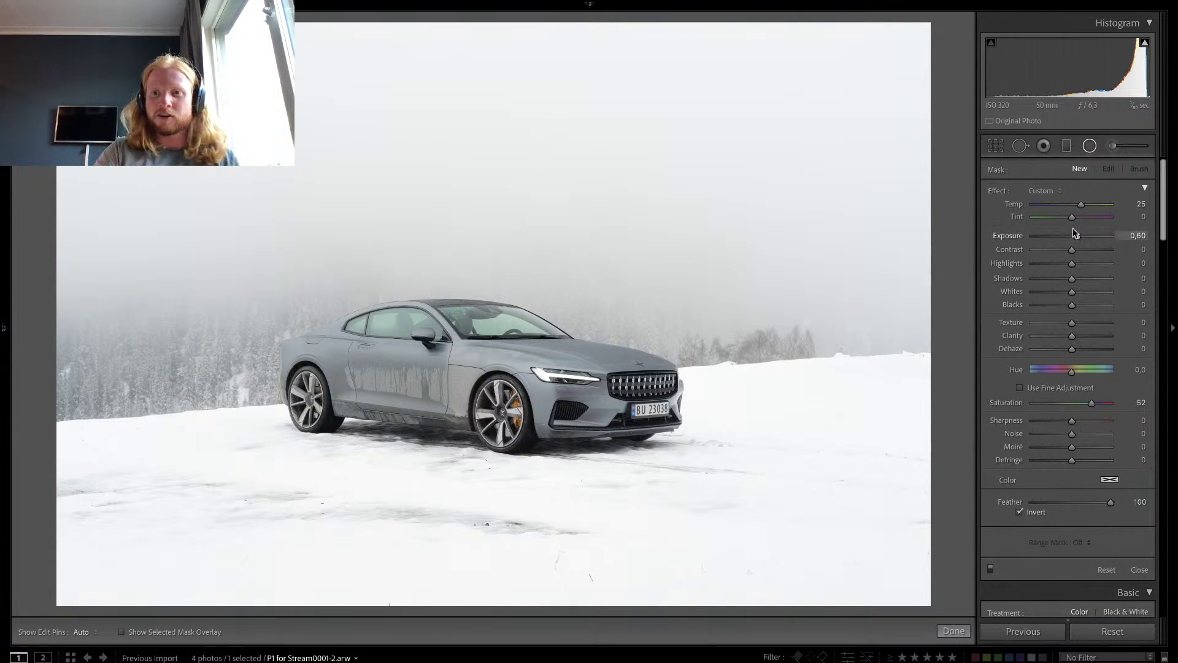
pyautogui.doubleClick(1081, 205)
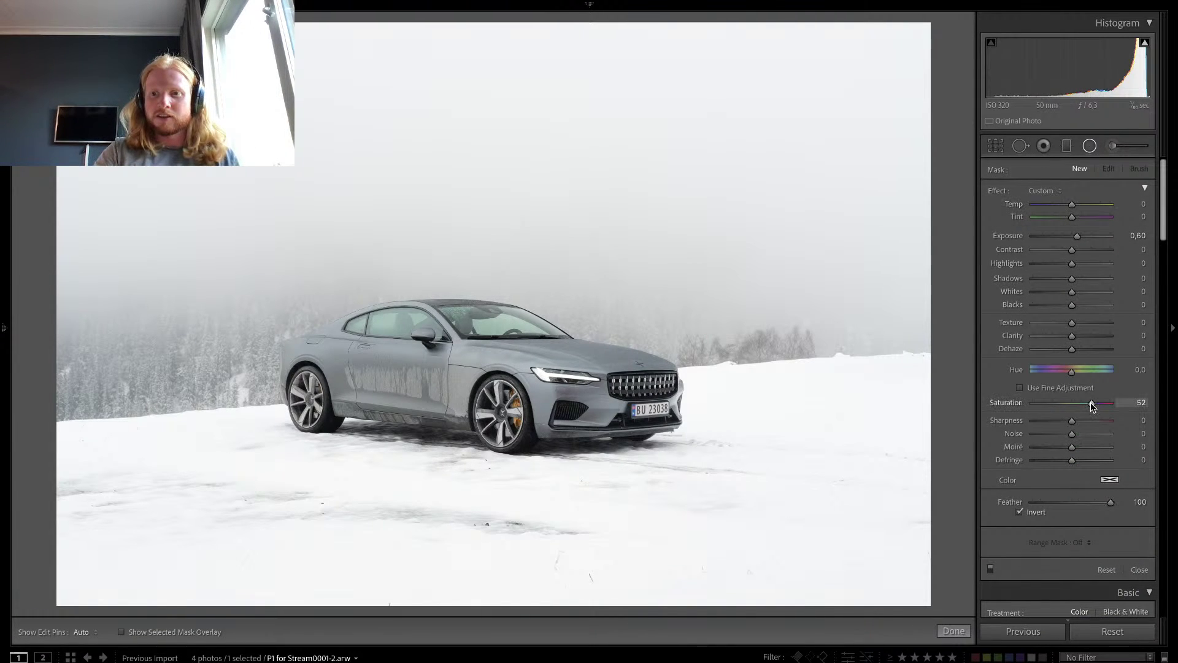
pyautogui.doubleClick(1092, 402)
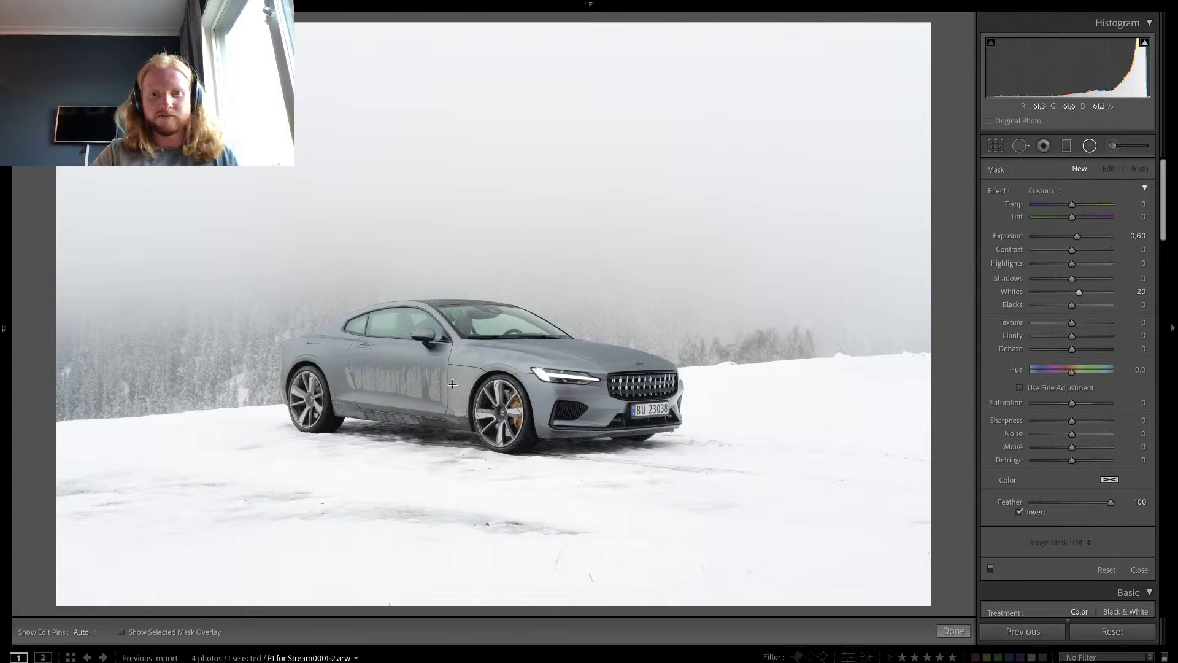
pyautogui.moveTo(458, 381); pyautogui.dragTo(98, 492)
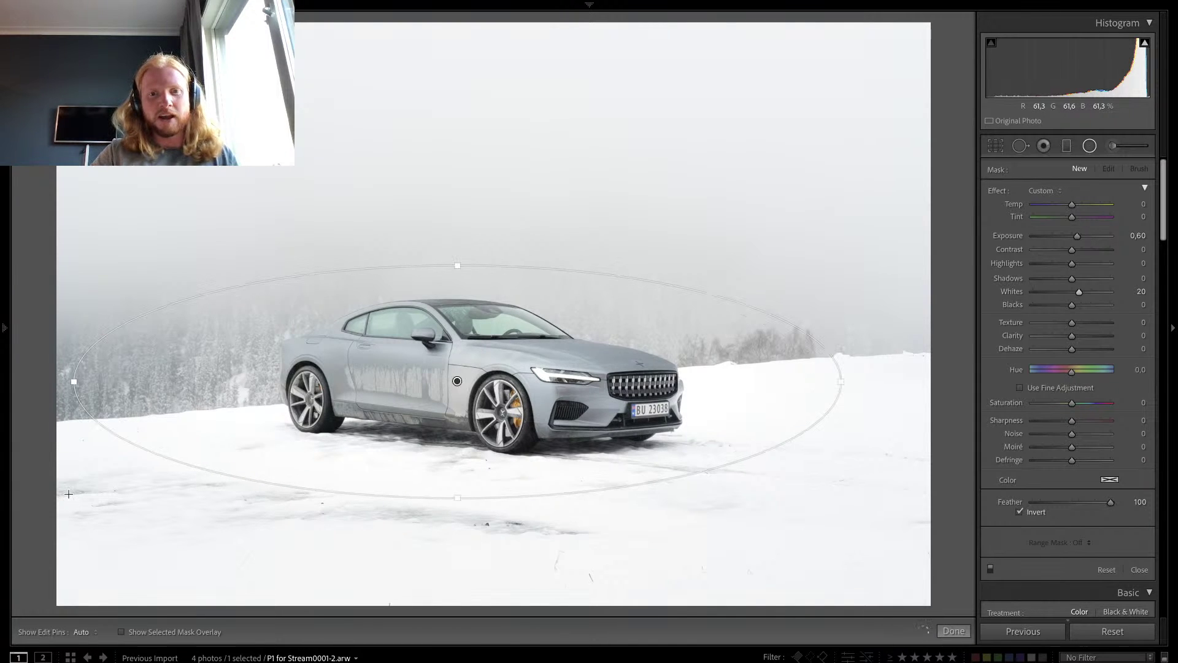
# Step: Set the radial filter's exposure to 0.33, contrast to 21 and blacks to -21
pyautogui.moveTo(1078, 238); pyautogui.dragTo(1074, 236)
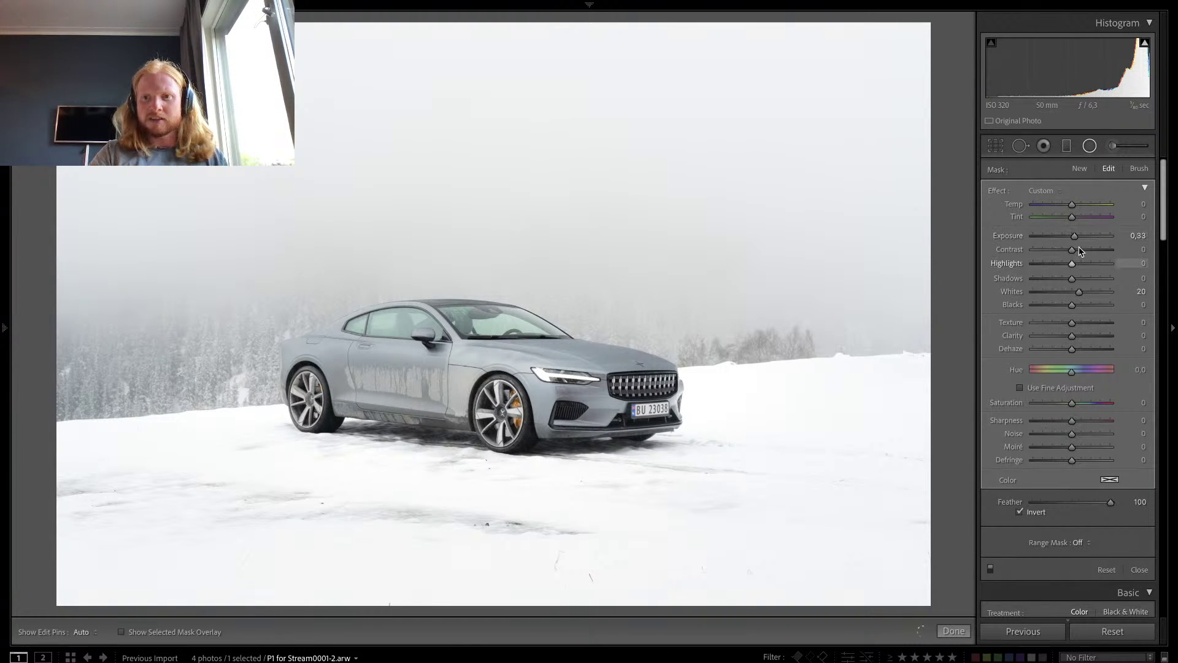
pyautogui.click(1080, 250)
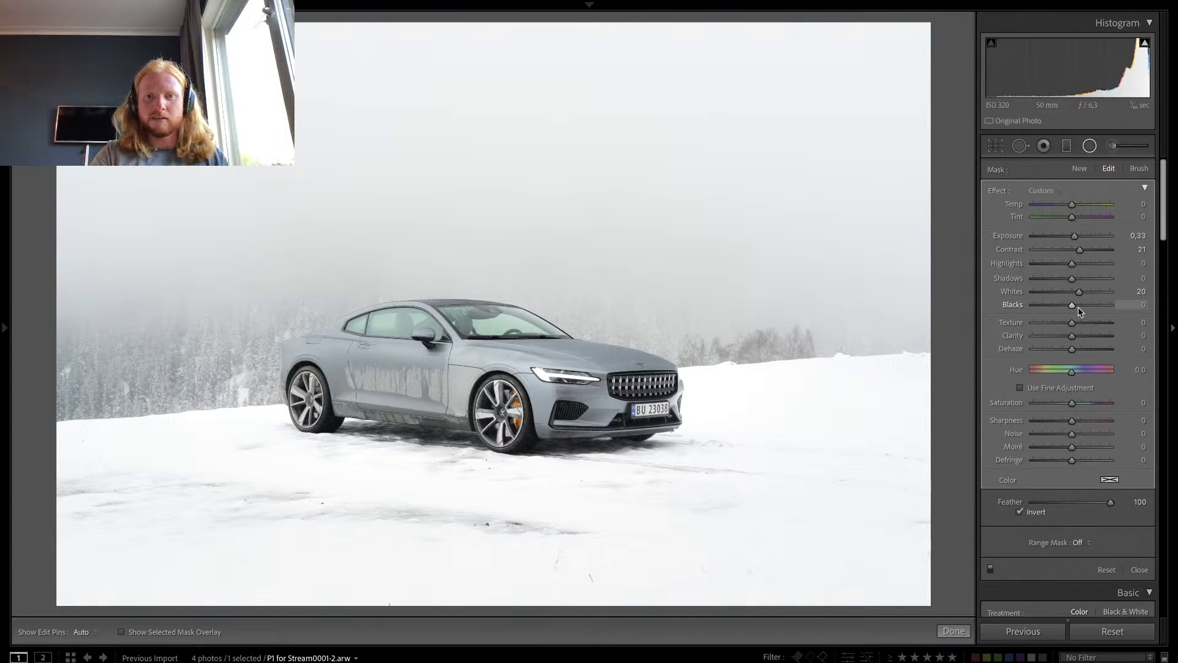
pyautogui.moveTo(1073, 306); pyautogui.dragTo(1066, 306)
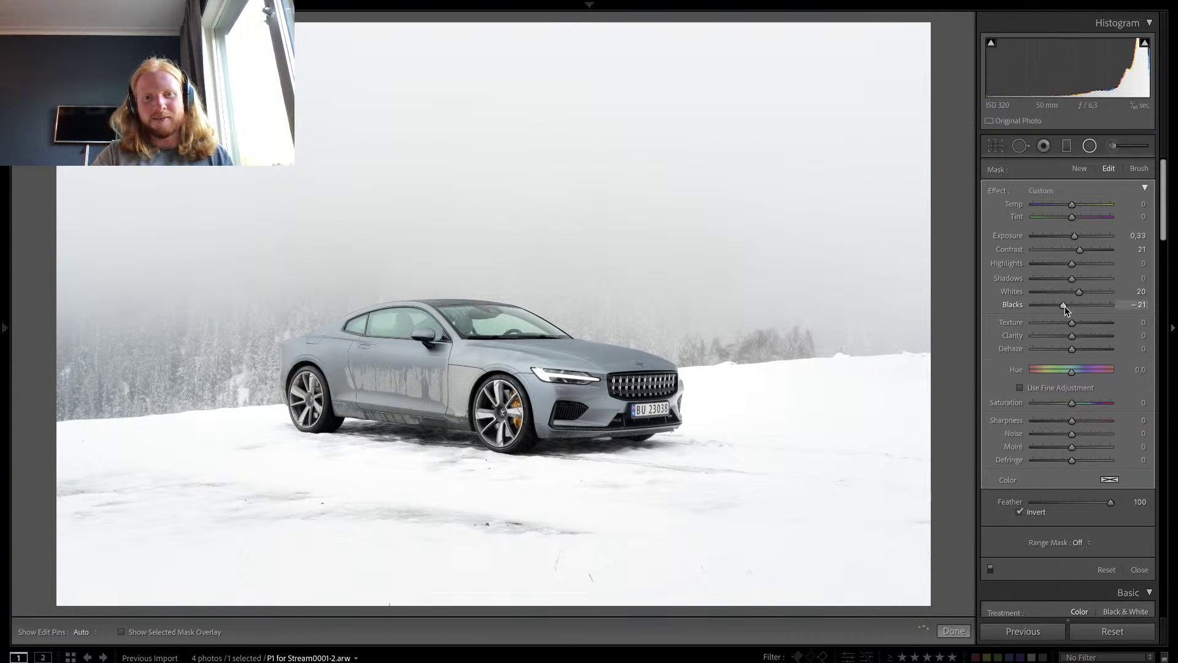
pyautogui.hotkey('shift', 'm')
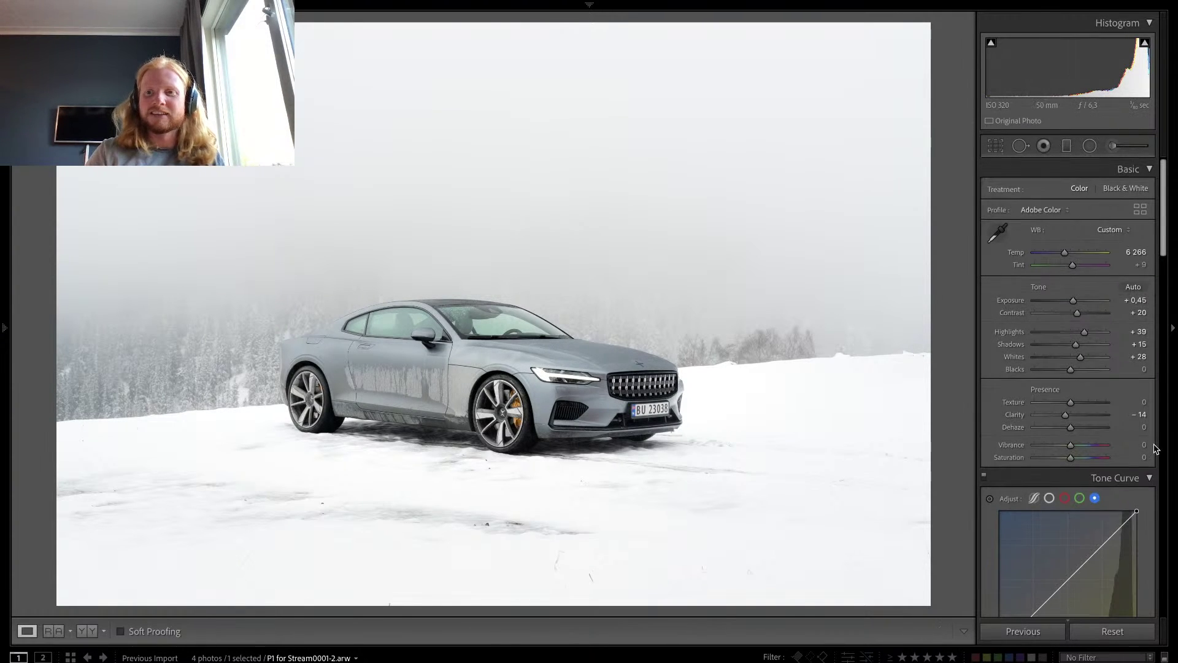
# Step: Set the blue saturation in HSL to -37 and the blue luminance to +43
pyautogui.scroll(-2, 1114, 453)
pyautogui.scroll(-8, 1115, 452)
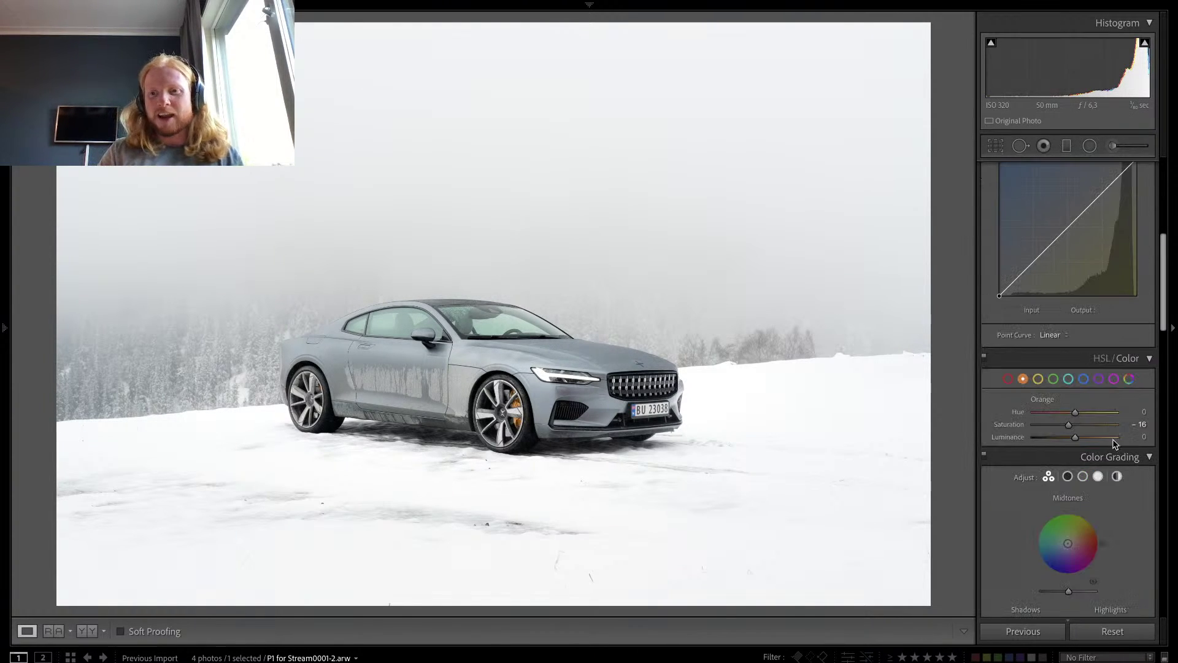
pyautogui.click(1083, 379)
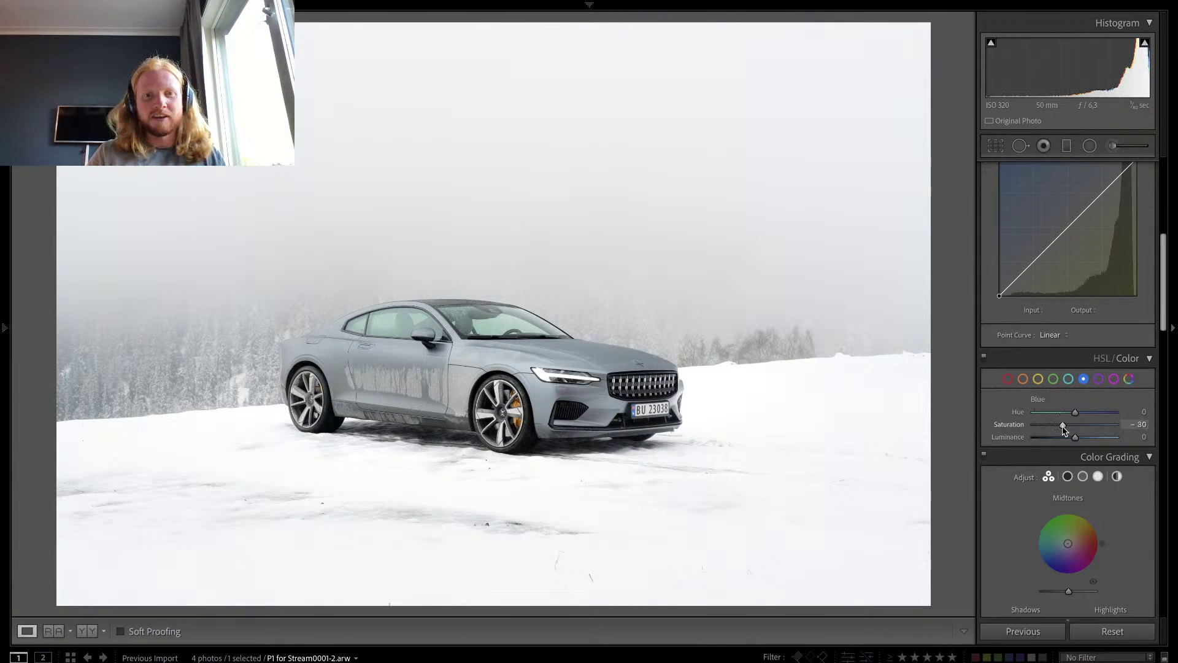
pyautogui.moveTo(1064, 428); pyautogui.dragTo(1092, 436)
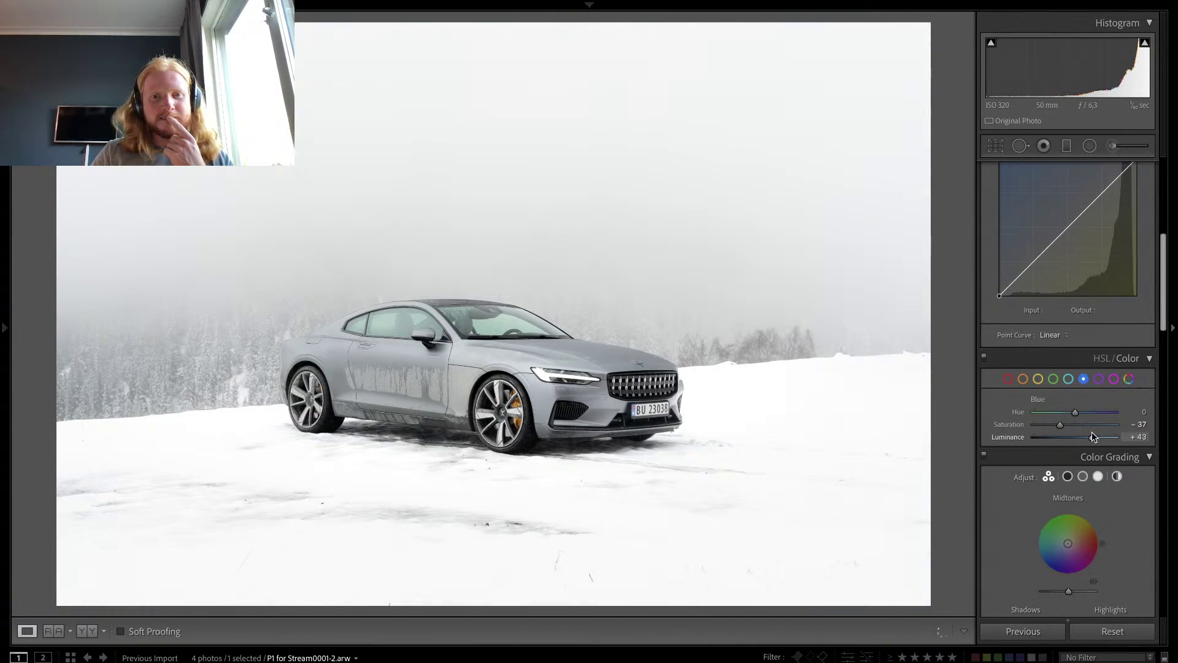
# Step: Set the aqua saturation in HSL to -35 and the aqua luminance to +21, and compare the result with the original
pyautogui.click(1067, 379)
pyautogui.moveTo(1075, 424)
pyautogui.mouseDown()
pyautogui.moveTo(1061, 432)
pyautogui.moveTo(1083, 436)
pyautogui.mouseUp()
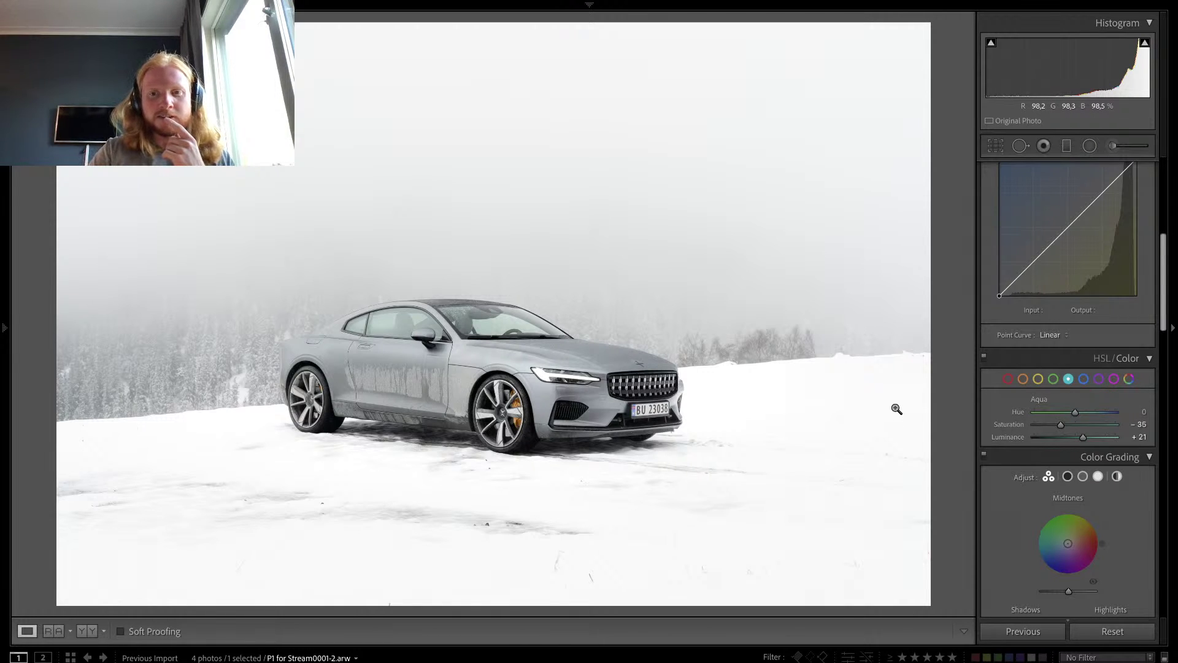
pyautogui.press('\\')
pyautogui.press('\\')
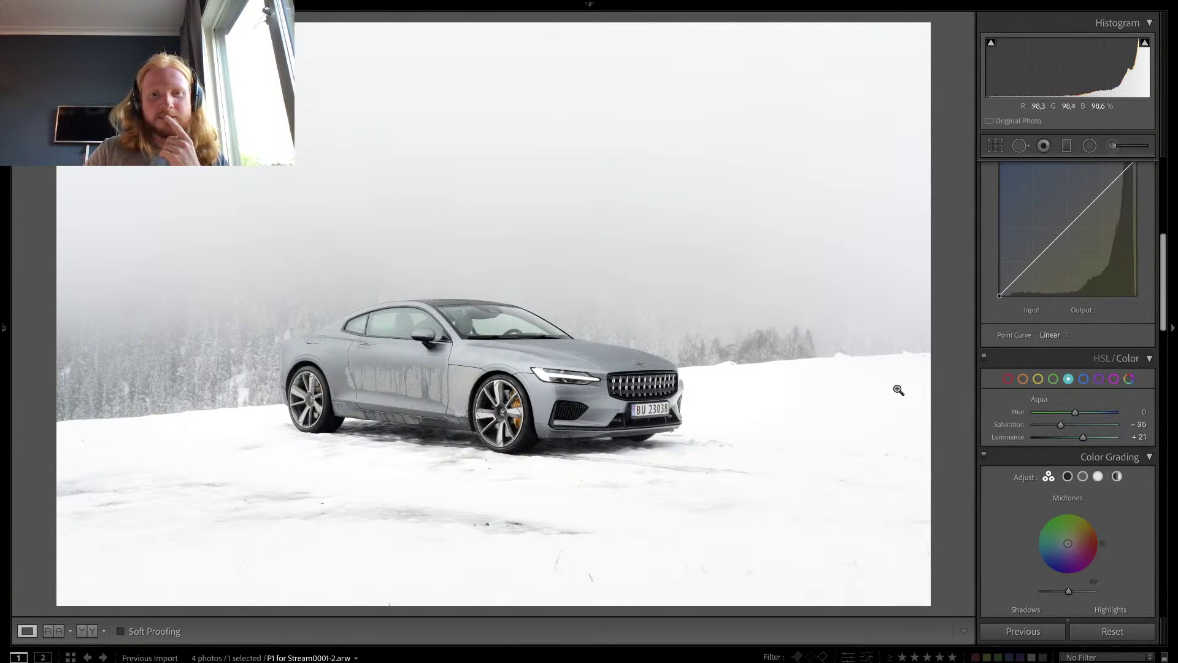
pyautogui.hotkey('ctrl', 'Left')
pyautogui.hotkey('ctrl', 'Right')
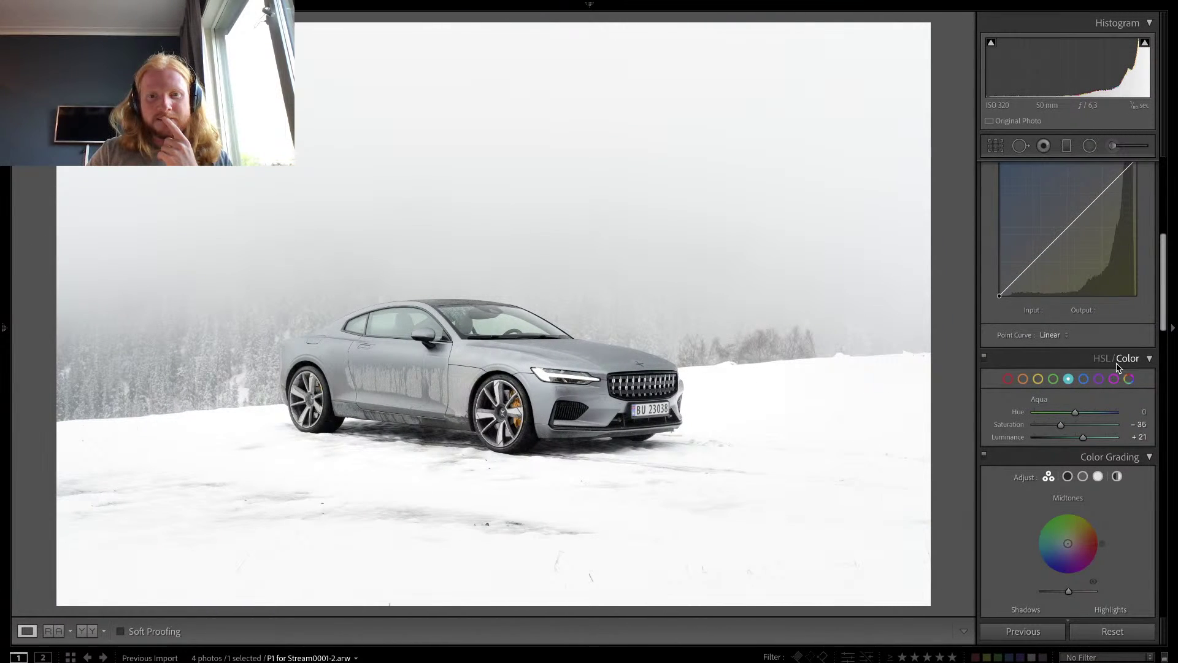
# Step: Try extreme green saturation values in HSL up to +100, and reset the green saturation to 0
pyautogui.click(1053, 378)
pyautogui.moveTo(1075, 425); pyautogui.dragTo(944, 430)
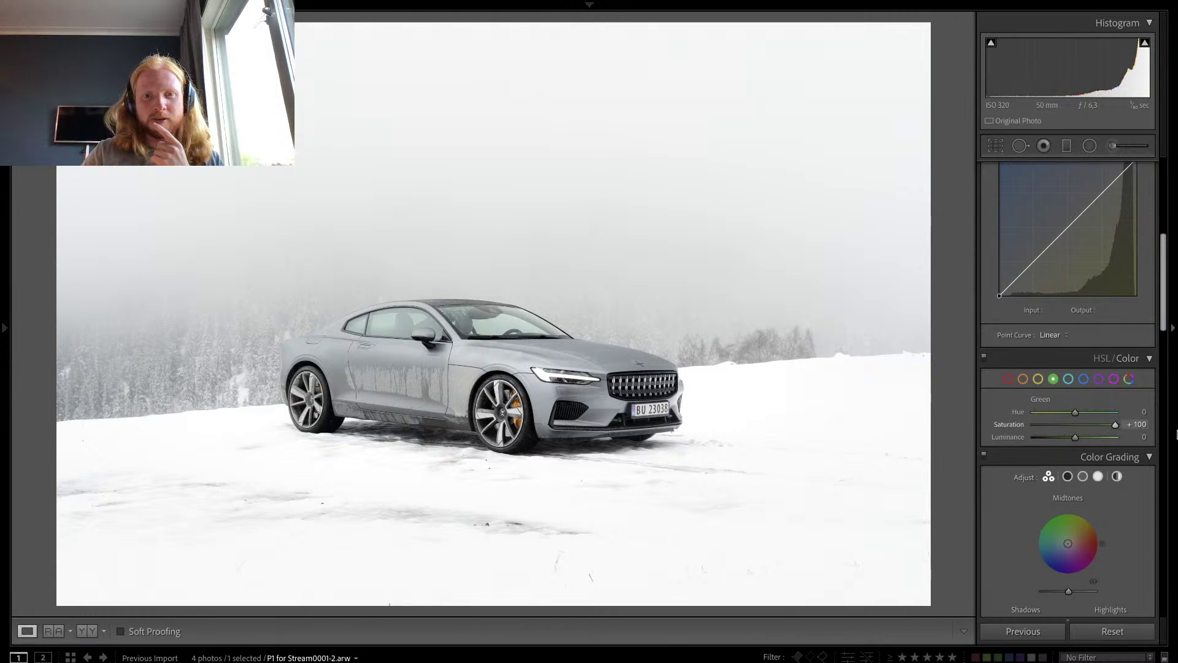
pyautogui.doubleClick(1066, 421)
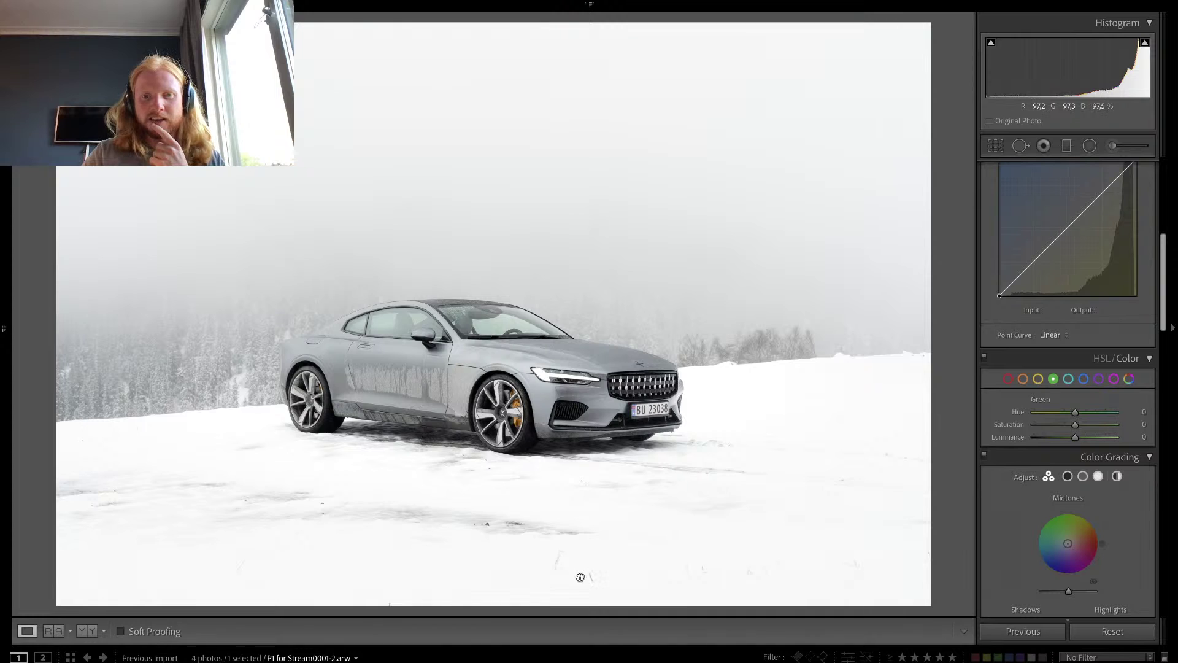
# Step: Heal the dark twig and the grass stalks in the foreground snow with the spot healing brush, enlarging the brush to size 28
pyautogui.click(580, 574)
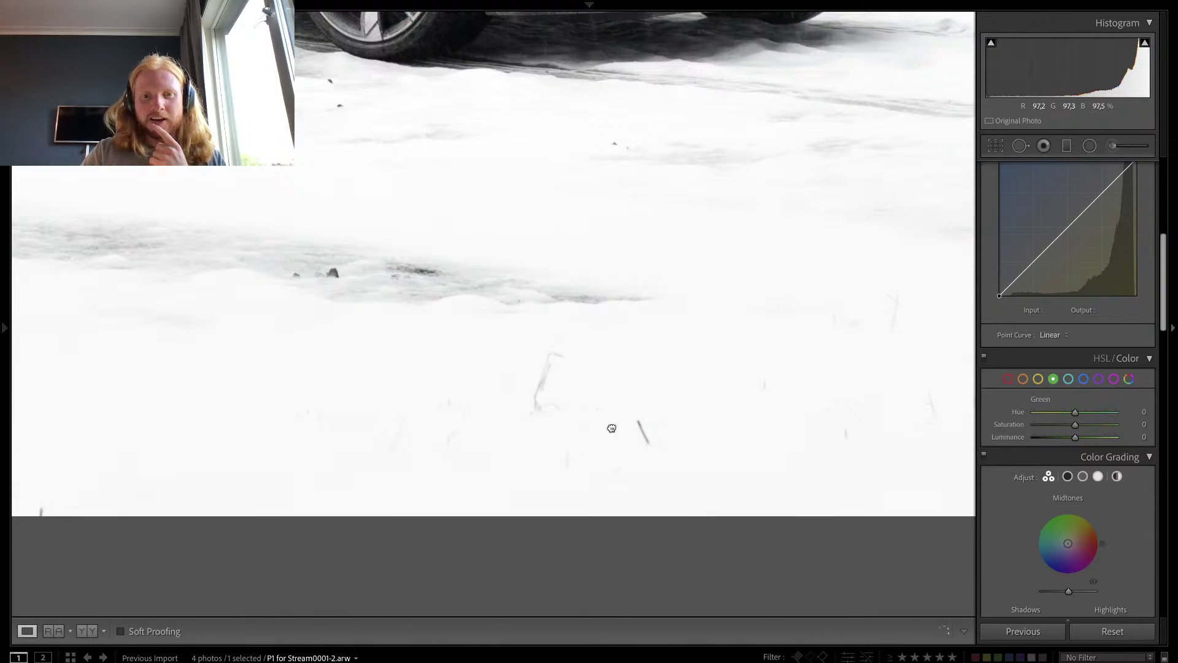
pyautogui.click(1020, 145)
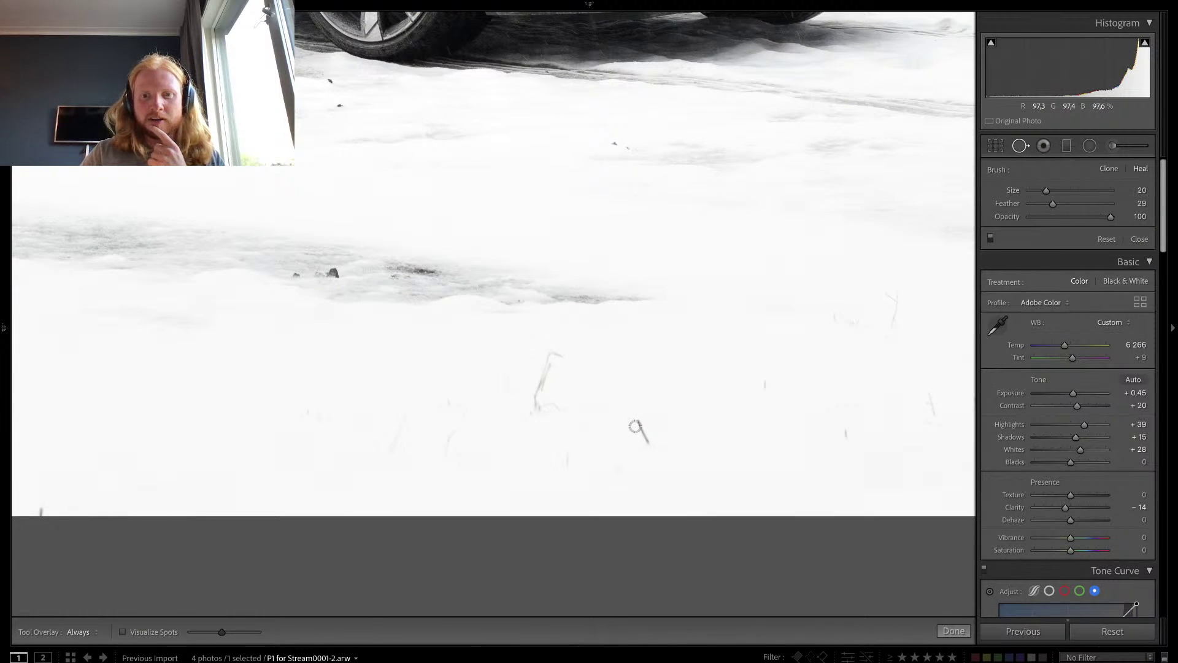
pyautogui.moveTo(639, 423); pyautogui.dragTo(646, 437)
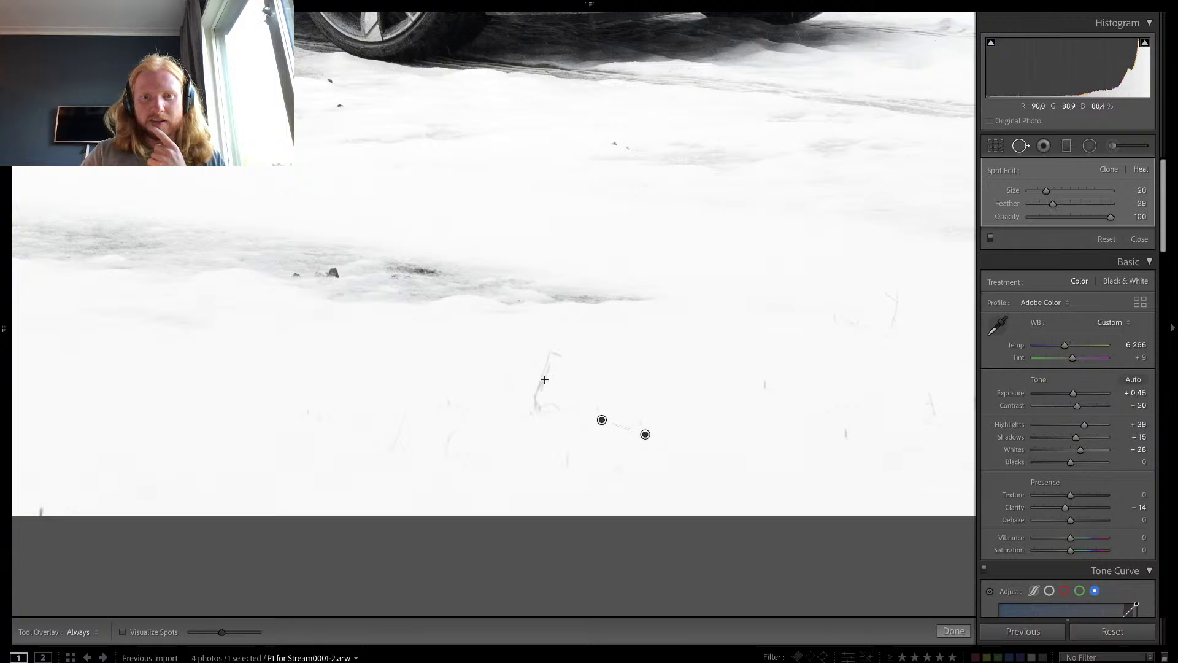
pyautogui.moveTo(538, 408); pyautogui.dragTo(545, 408)
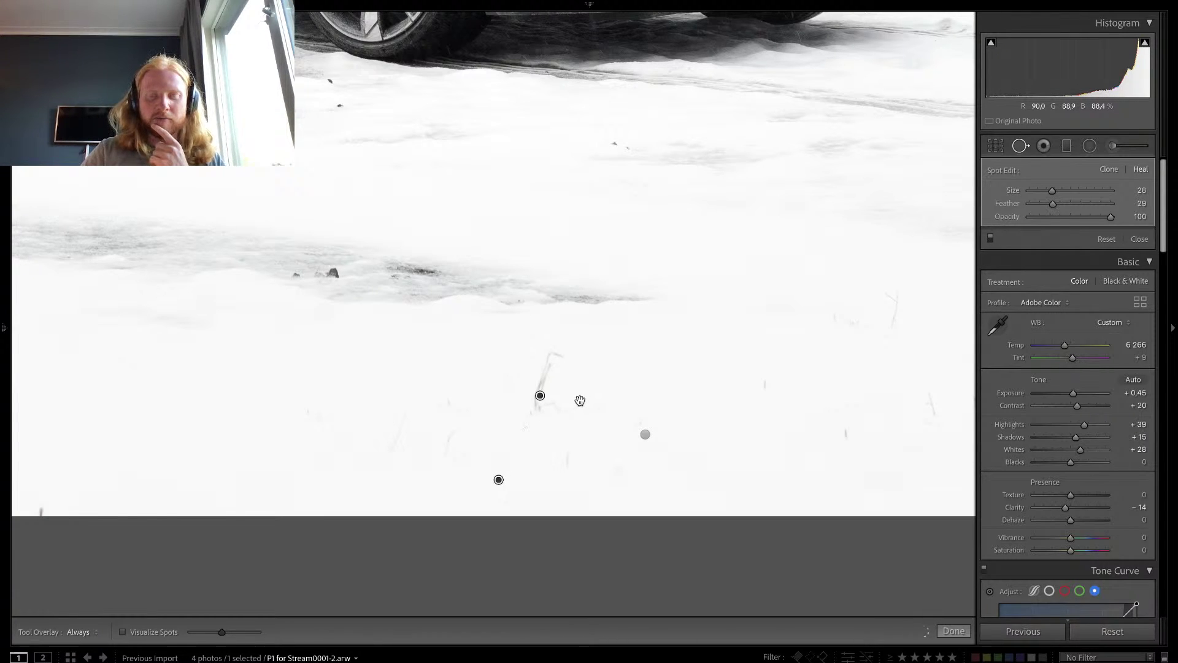
pyautogui.scroll(2, 580, 393)
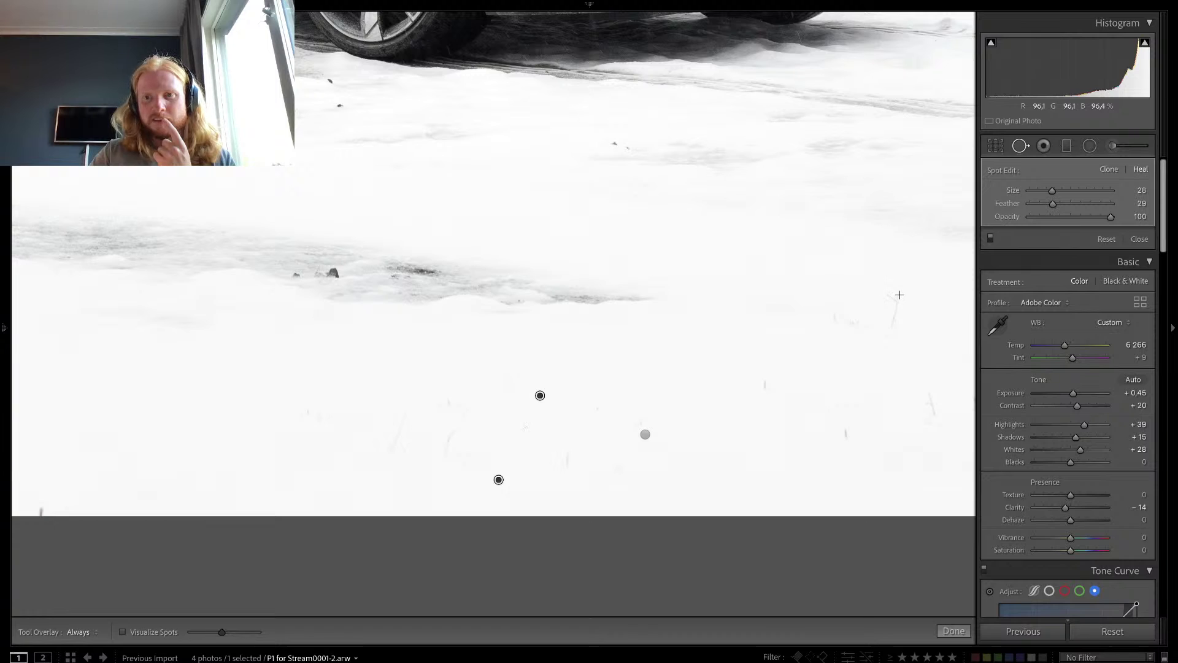
pyautogui.moveTo(896, 297); pyautogui.dragTo(893, 325)
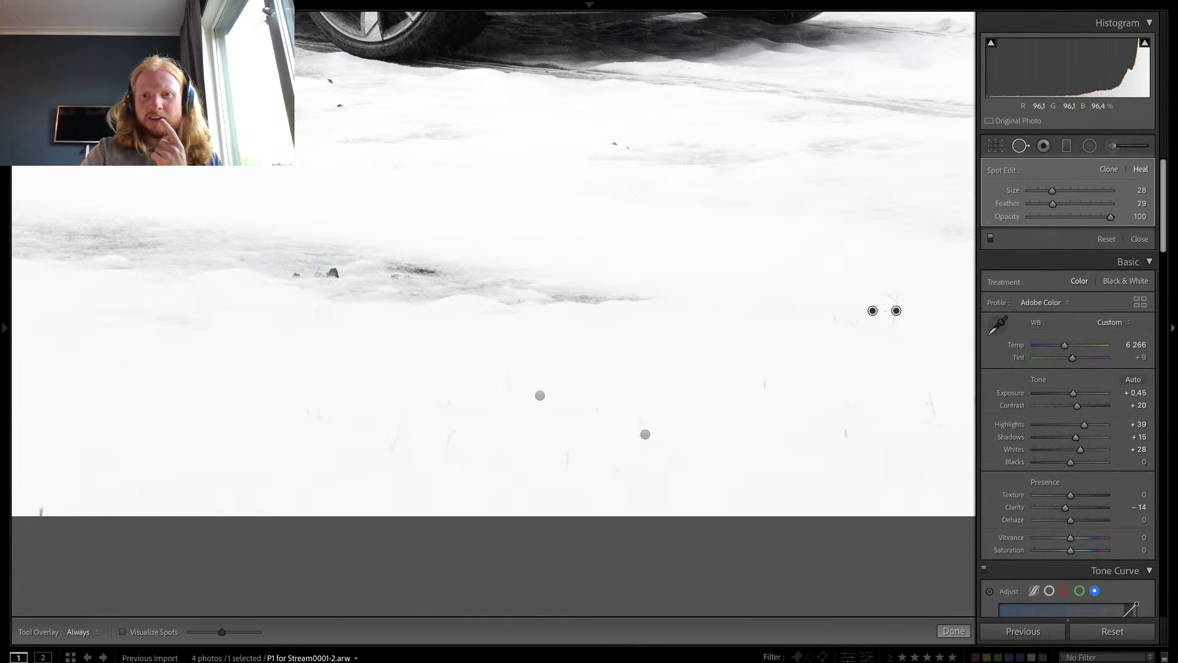
pyautogui.press('q')
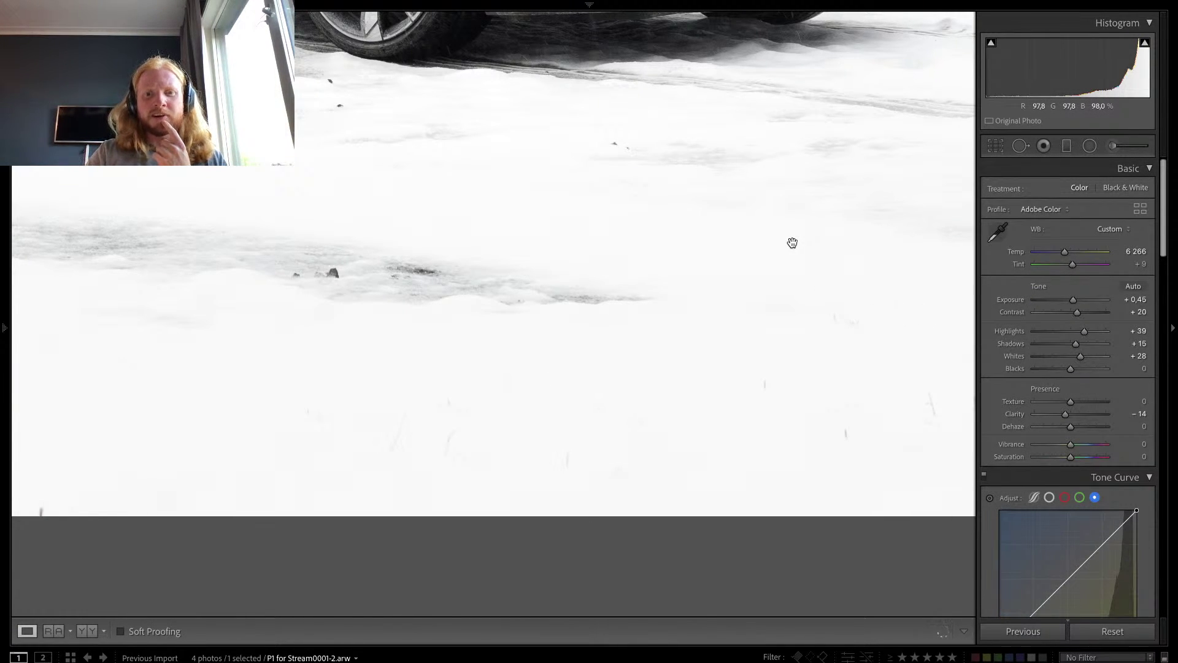
pyautogui.click(777, 253)
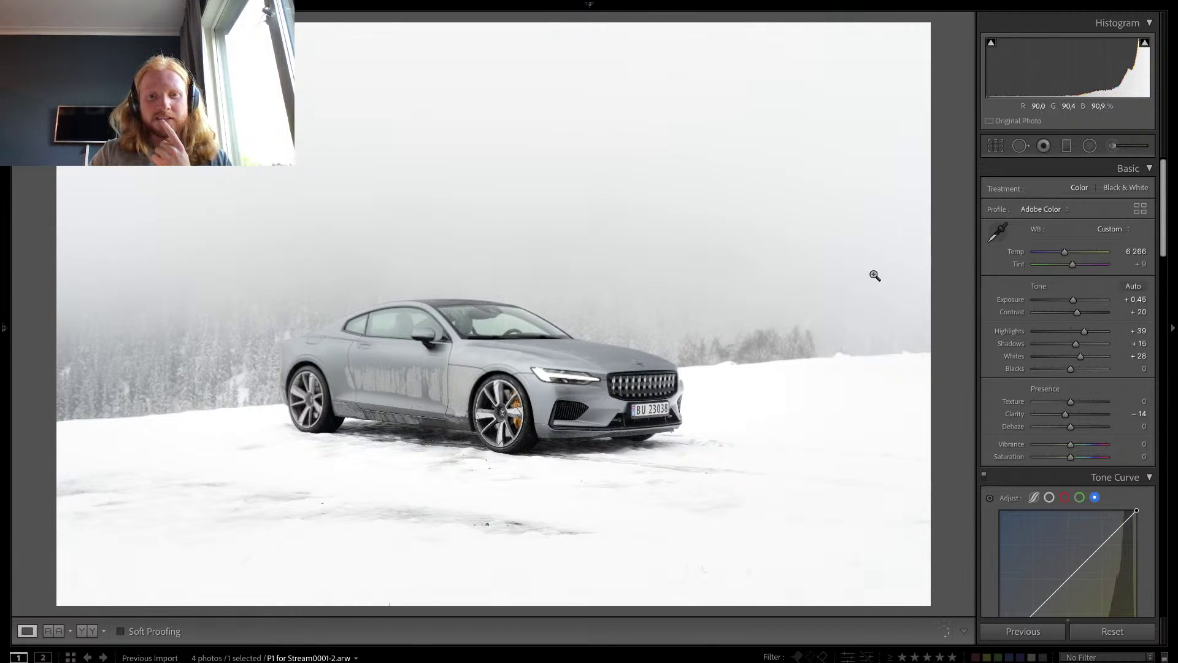
# Step: Add a graduated filter rising over the foreground snow with exposure 0.63 and whites reset to 0
pyautogui.click(1066, 146)
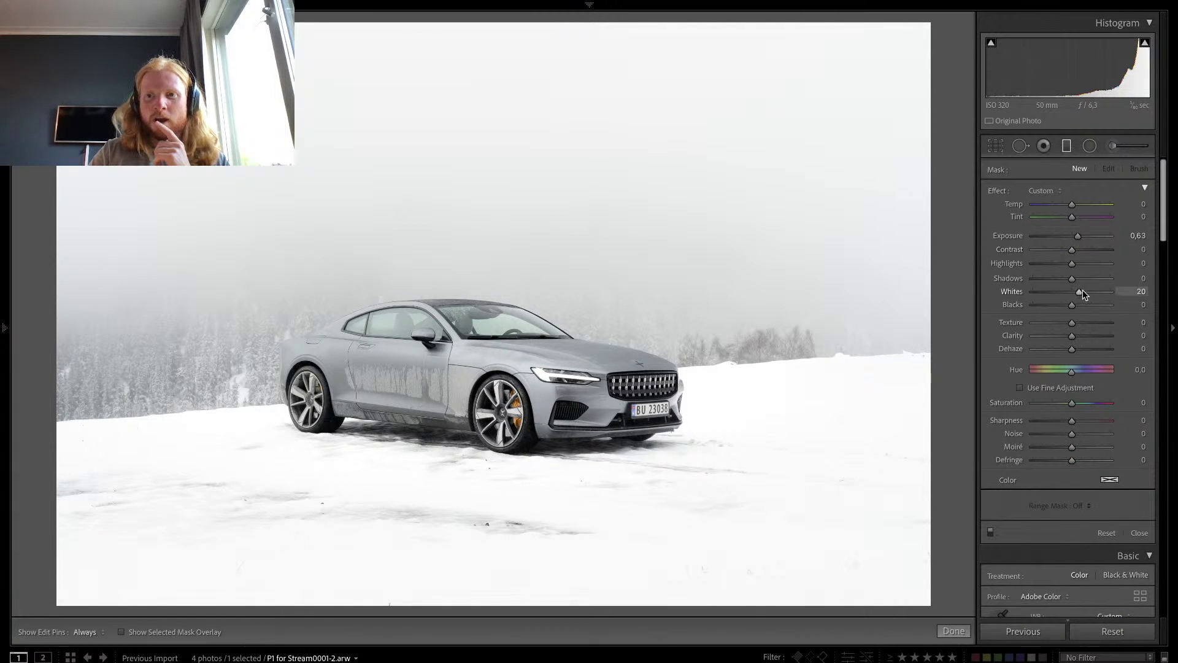
pyautogui.moveTo(1081, 291); pyautogui.dragTo(1083, 291)
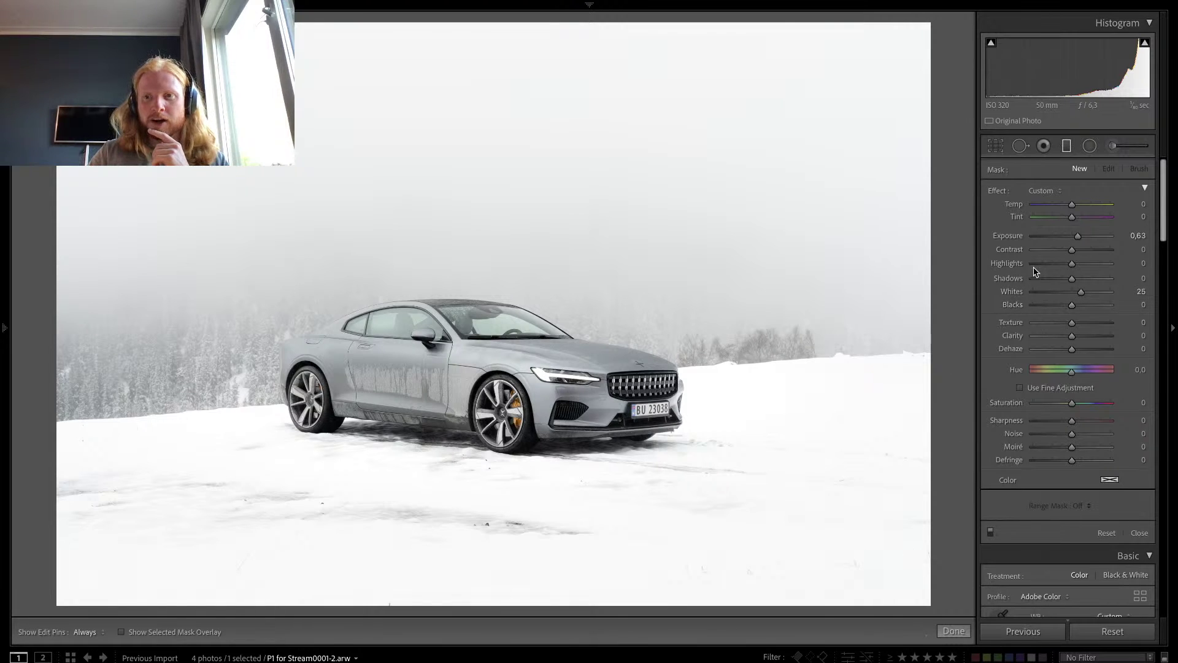
pyautogui.moveTo(942, 595); pyautogui.dragTo(890, 284)
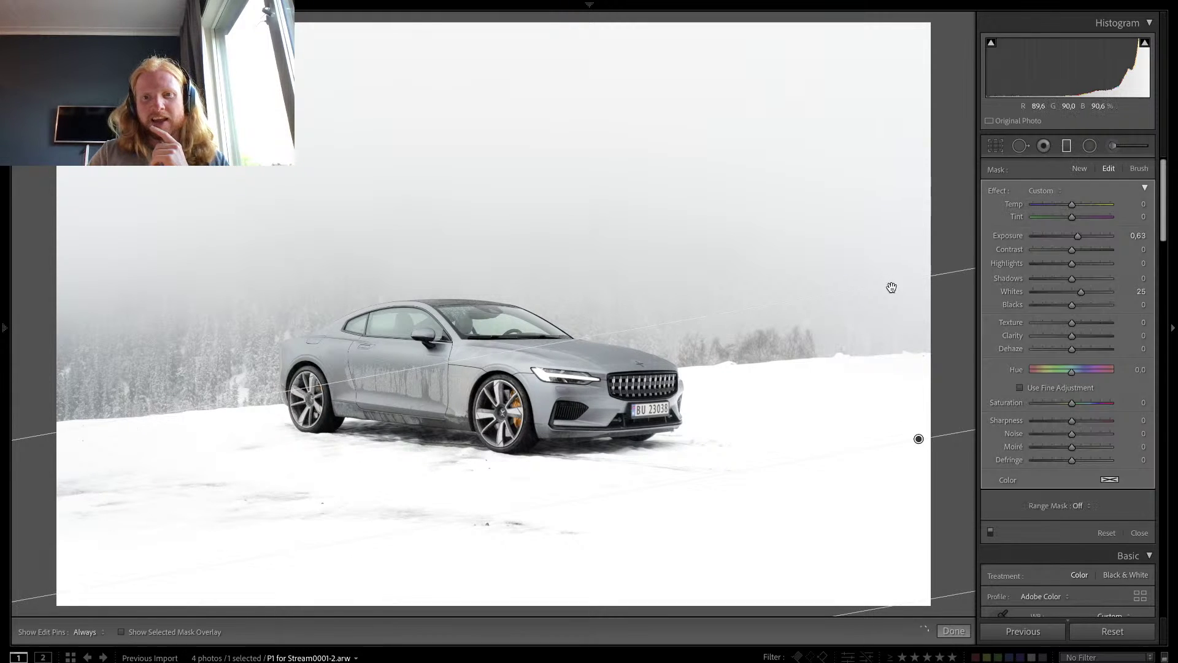
pyautogui.doubleClick(1082, 294)
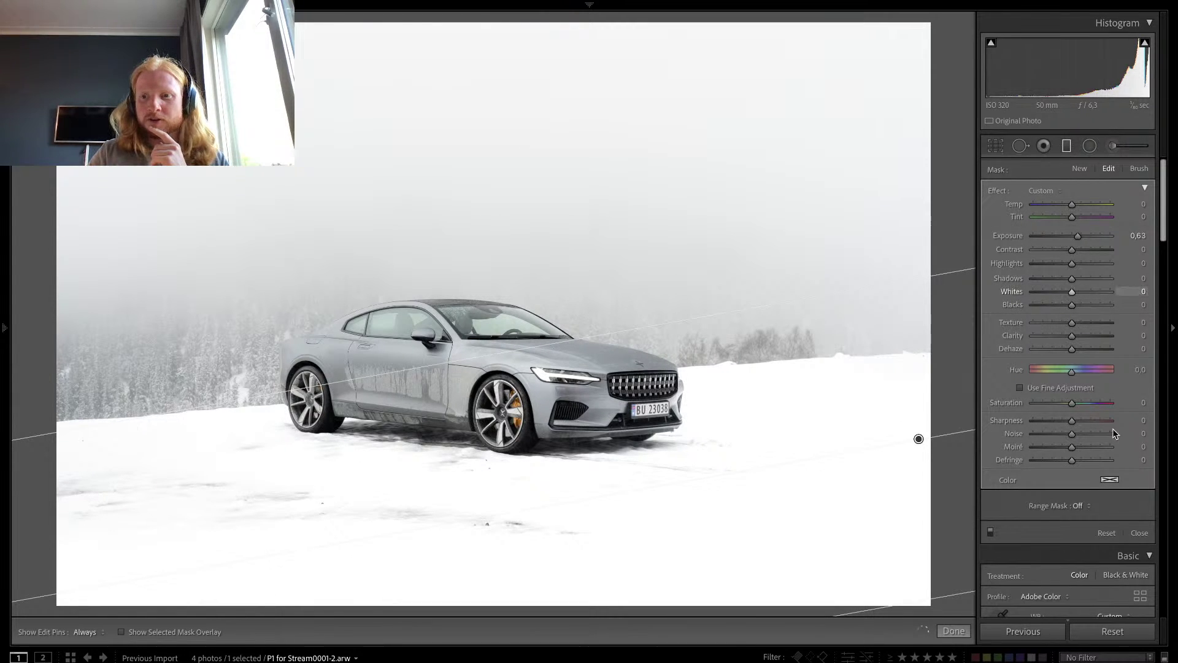
# Step: Set the graduated filter's colour to hue 0 and saturation 0%, and tilt its gradient closer to horizontal
pyautogui.click(1112, 482)
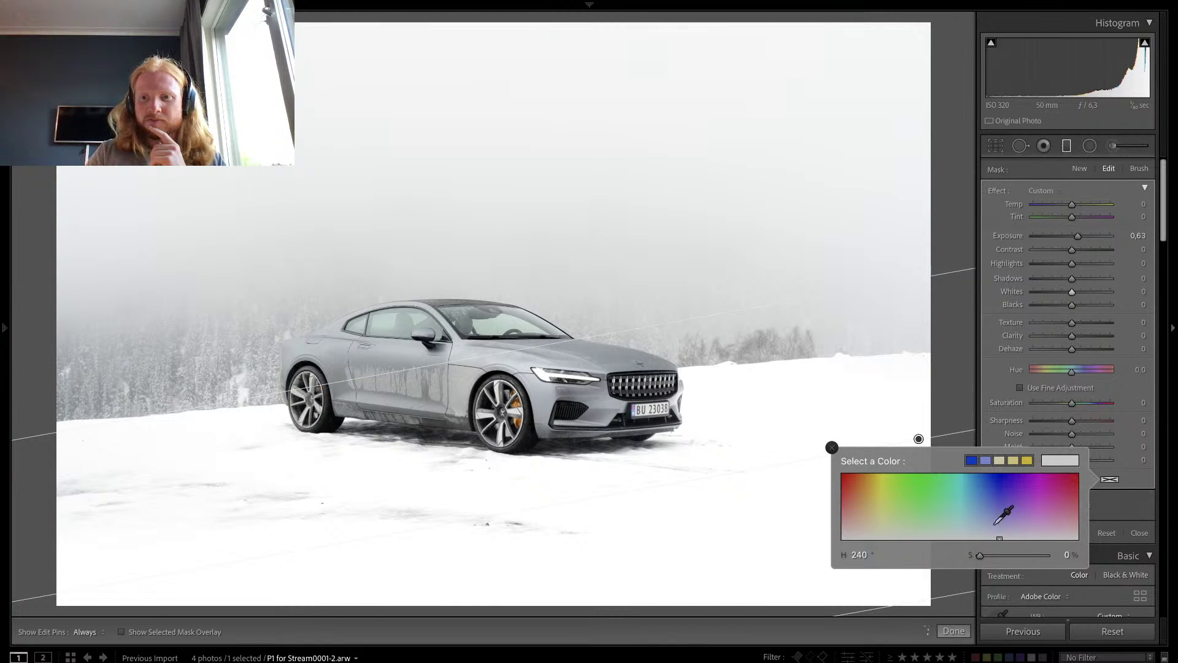
pyautogui.moveTo(984, 530)
pyautogui.mouseDown()
pyautogui.moveTo(981, 551)
pyautogui.moveTo(1111, 546)
pyautogui.mouseUp()
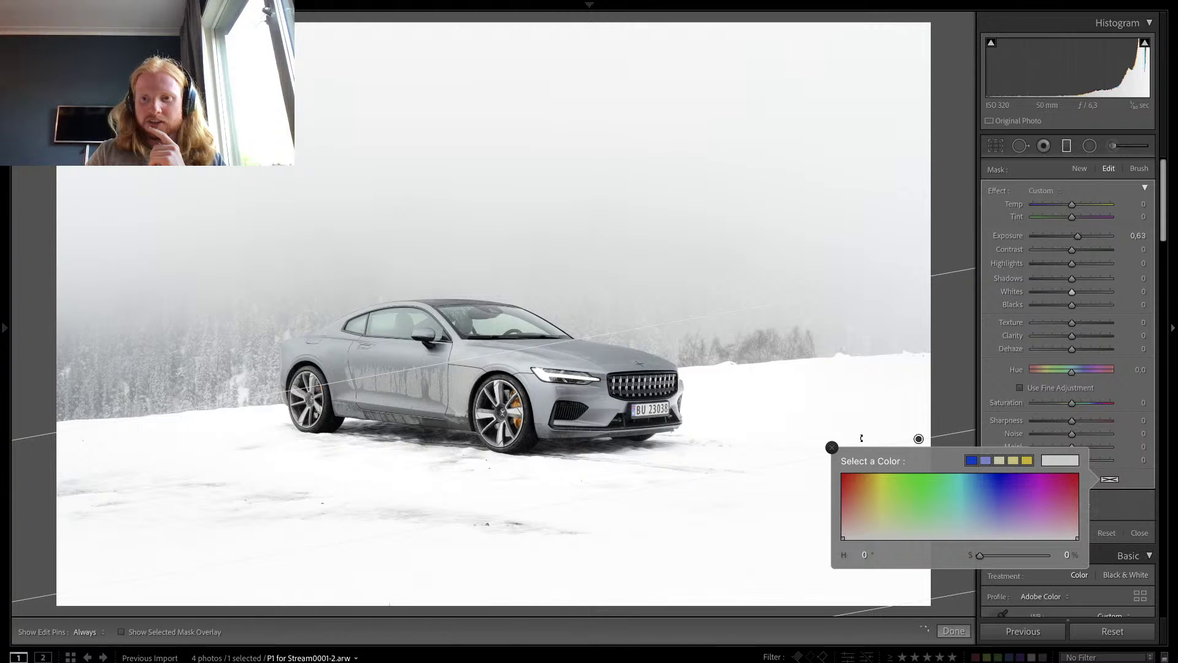
pyautogui.click(833, 447)
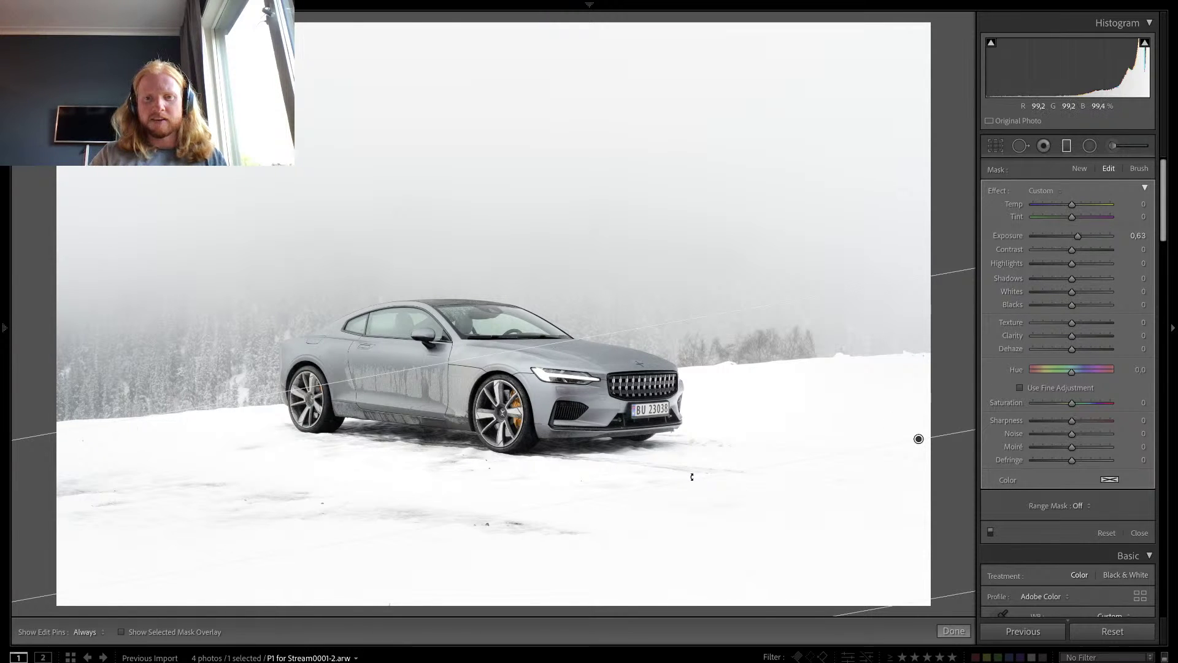
pyautogui.moveTo(692, 476); pyautogui.dragTo(697, 465)
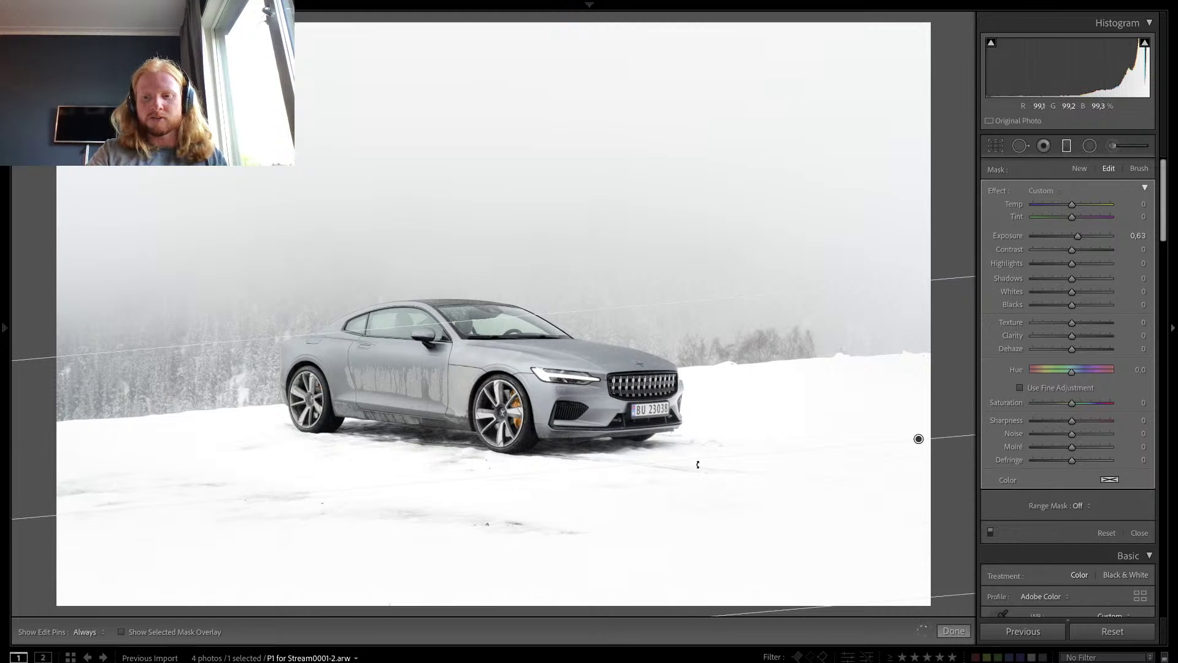
pyautogui.press('m')
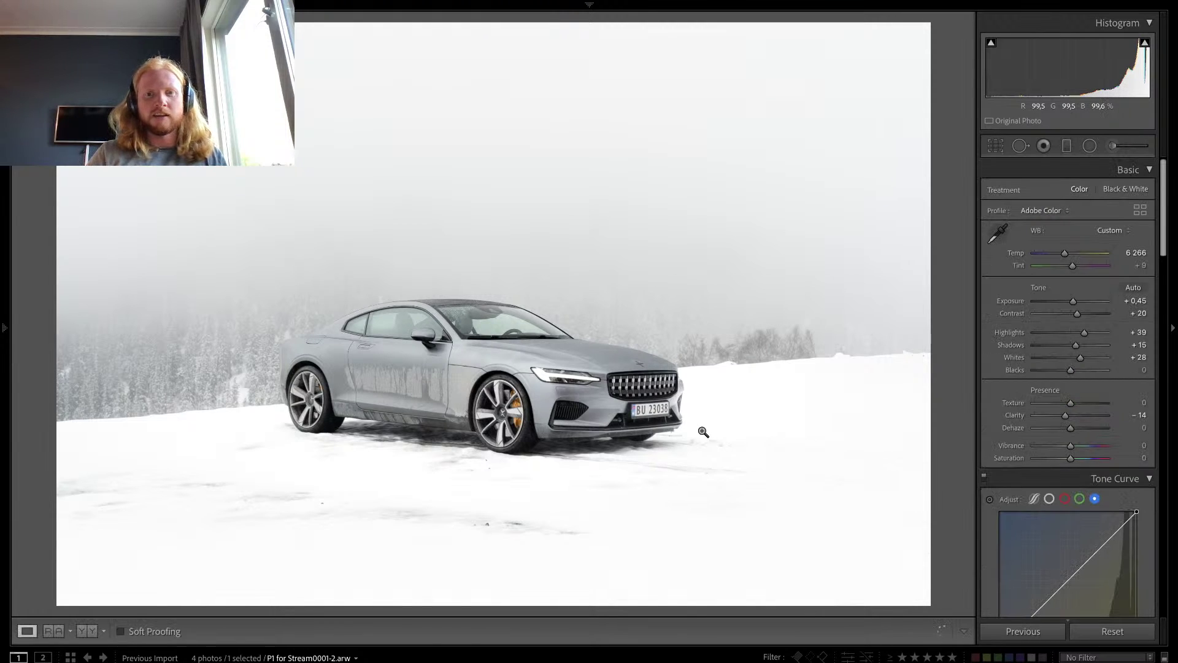
# Step: Add a radial filter around the front wheel with exposure 0.43, contrast 13, whites 13, blacks -7, clarity 8 and dehaze 9
pyautogui.click(481, 407)
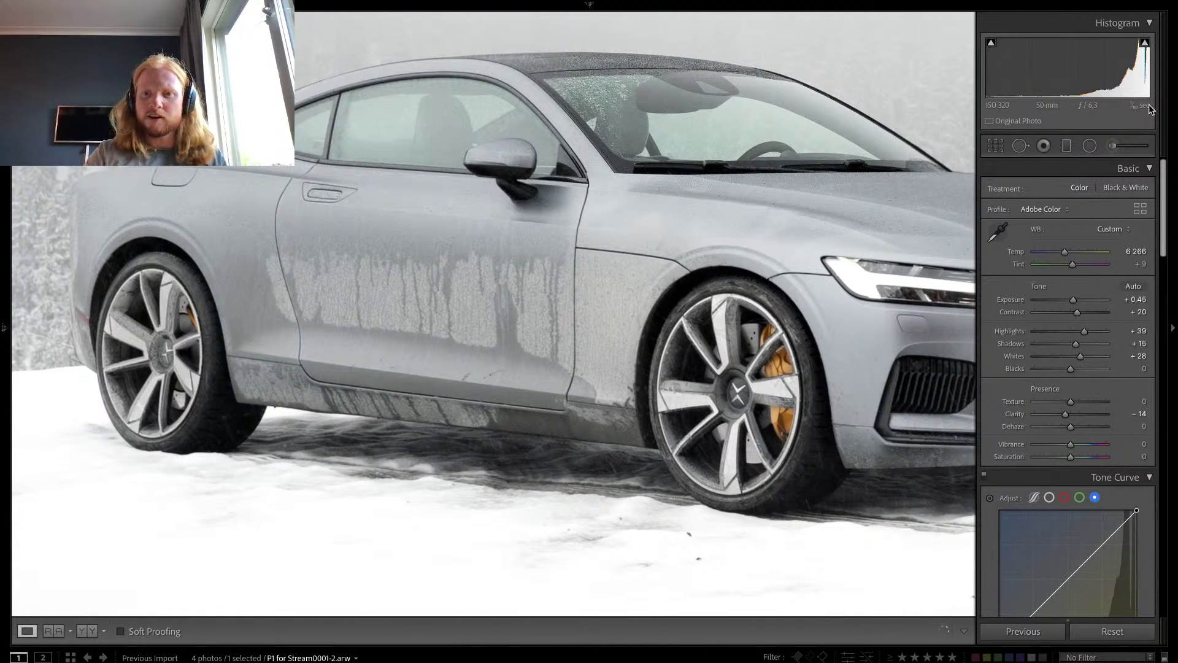
pyautogui.click(1090, 145)
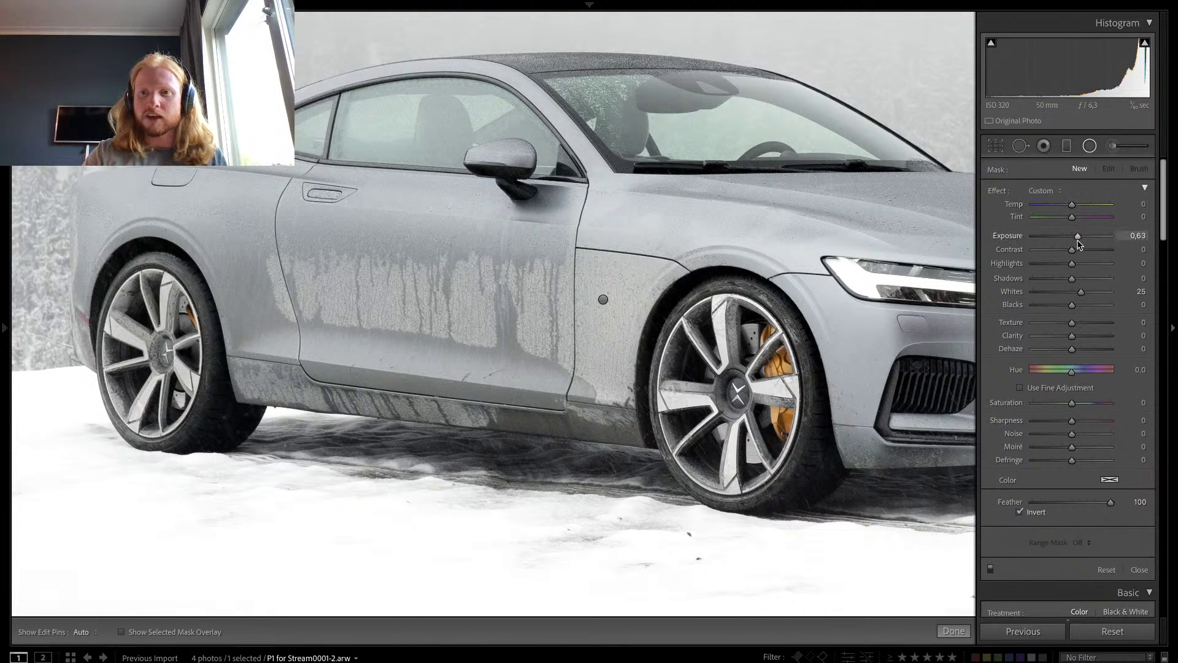
pyautogui.moveTo(1076, 236); pyautogui.dragTo(1078, 254)
pyautogui.moveTo(1072, 305); pyautogui.dragTo(1068, 306)
pyautogui.moveTo(1078, 250); pyautogui.dragTo(1080, 354)
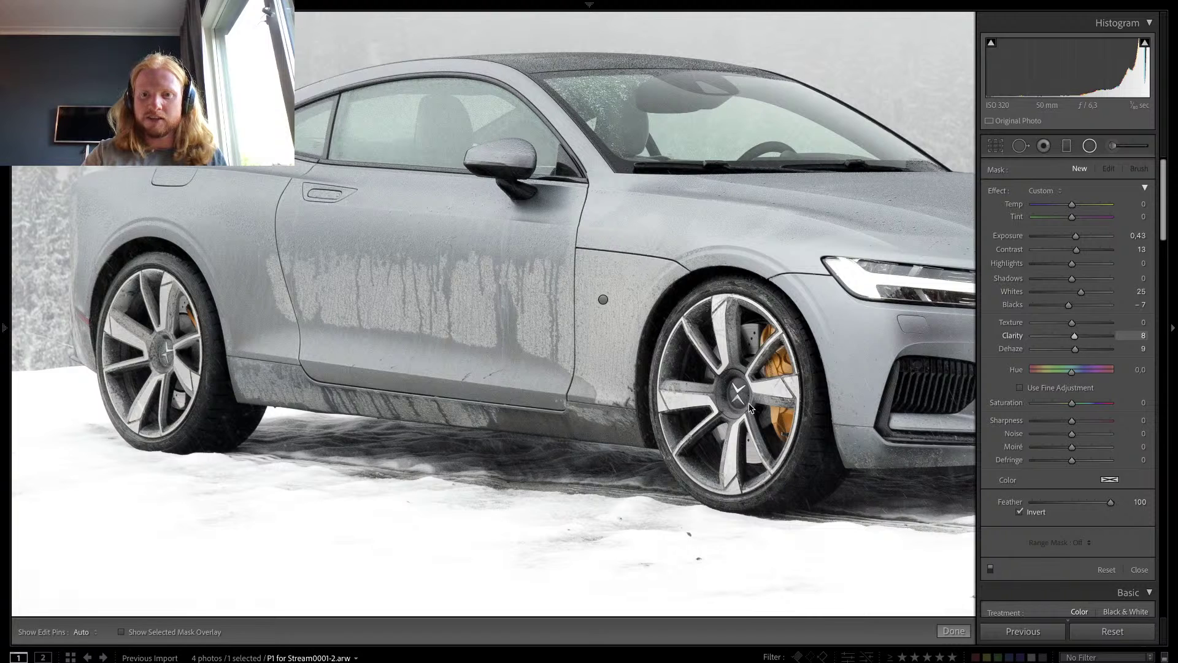
pyautogui.moveTo(636, 516); pyautogui.dragTo(629, 536)
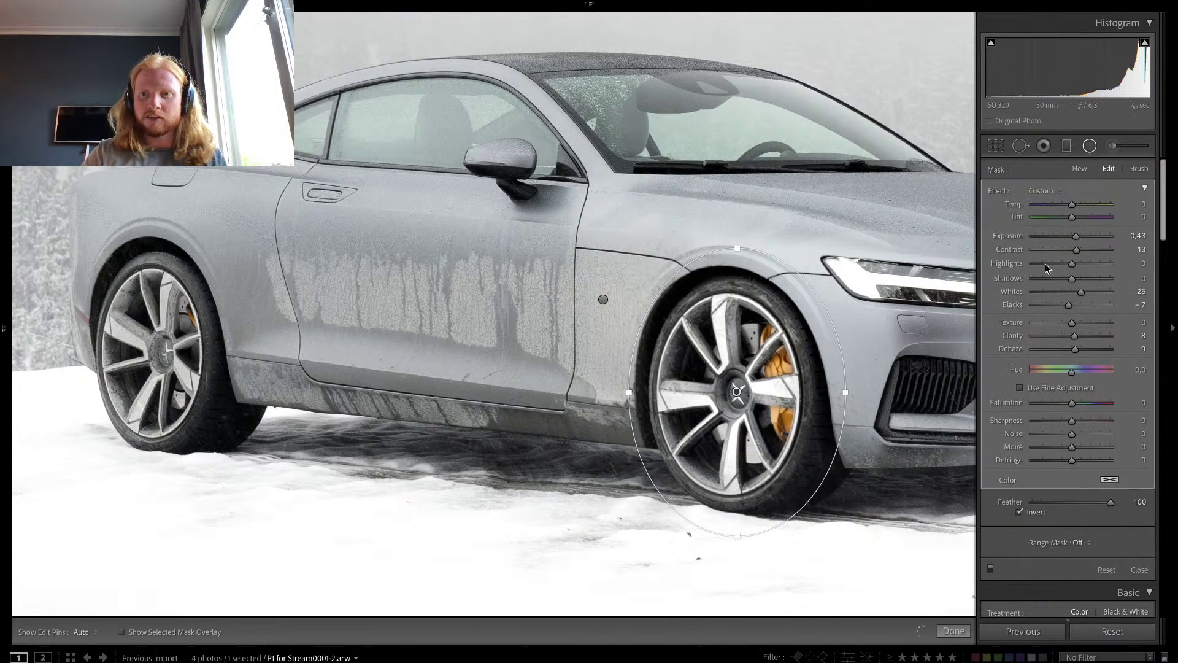
pyautogui.moveTo(1092, 293); pyautogui.dragTo(1074, 293)
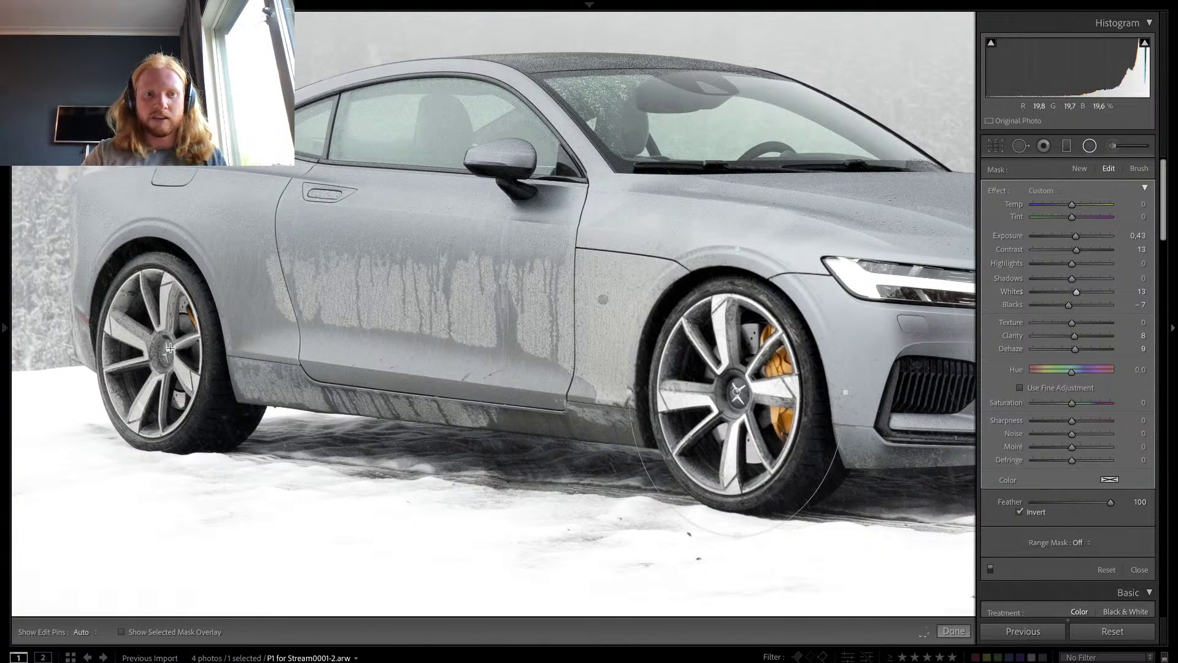
# Step: Add a radial filter with the same exposure and contrast around the rear wheel, and lower its whites
pyautogui.moveTo(108, 445); pyautogui.dragTo(84, 477)
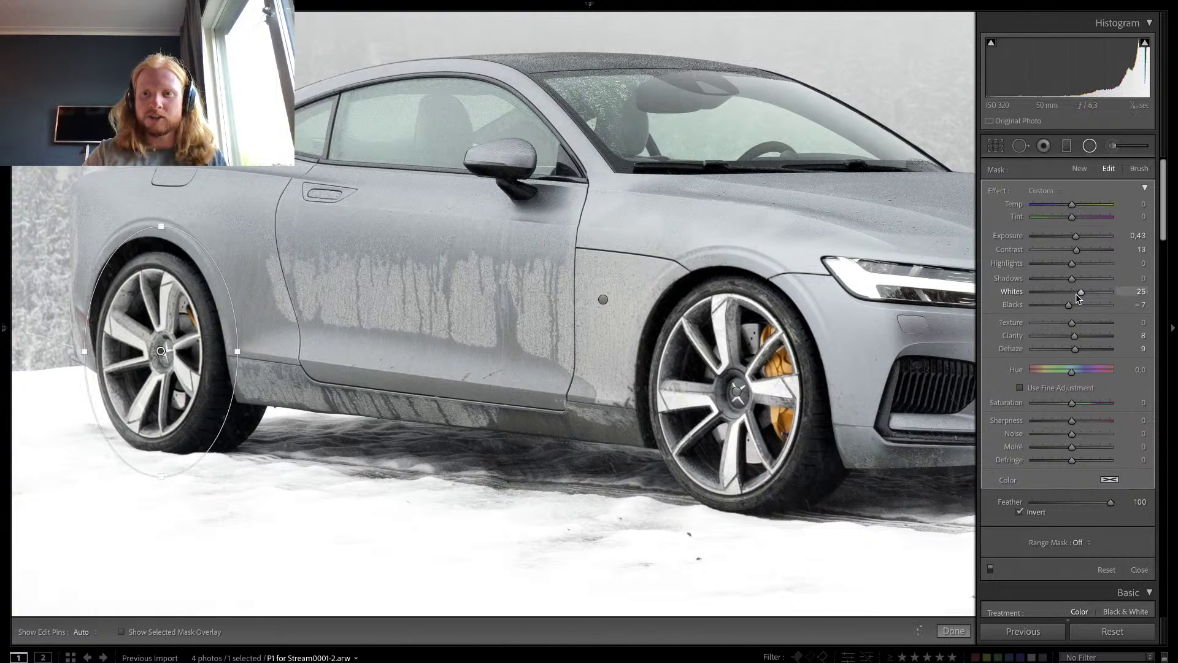
pyautogui.moveTo(1082, 292); pyautogui.dragTo(1075, 297)
pyautogui.hotkey('shift', 'm')
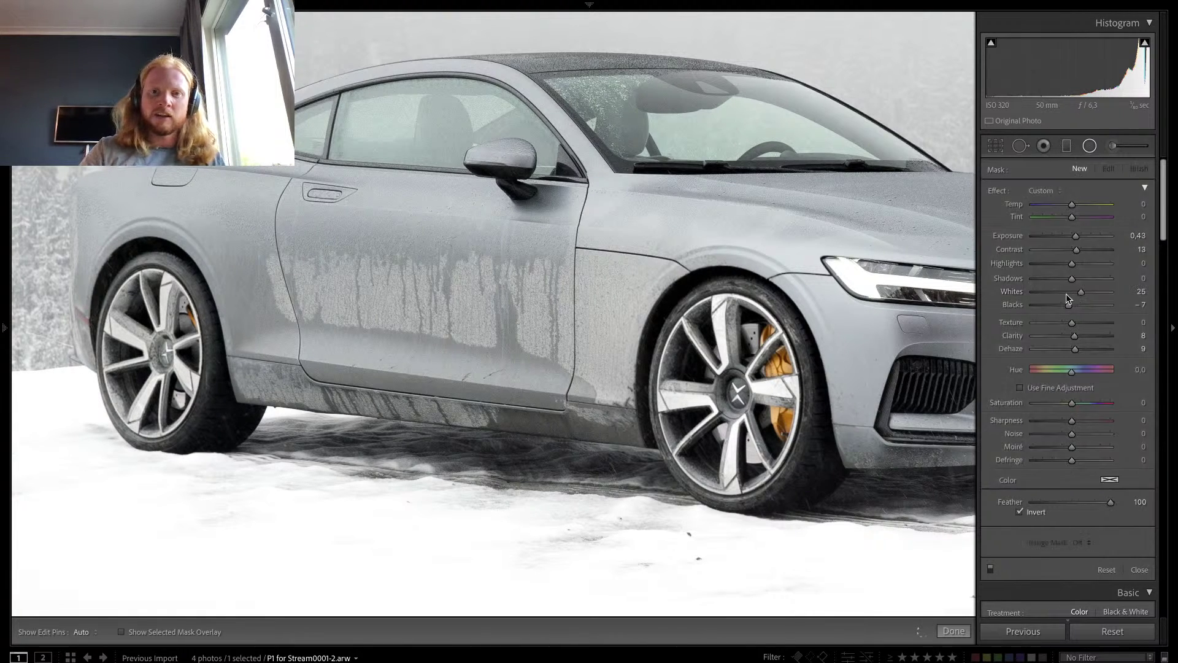
pyautogui.click(701, 179)
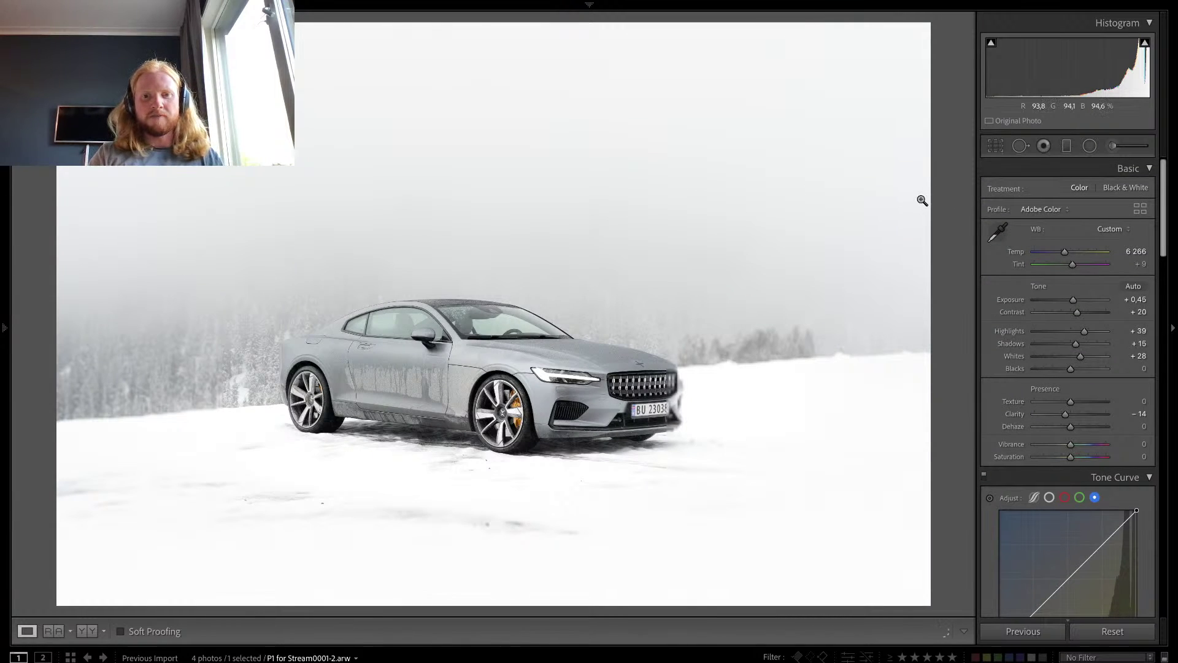
# Step: Switch to the browser to check the live stream's analytics and chat, and return to Lightroom
pyautogui.press('super+Tab')
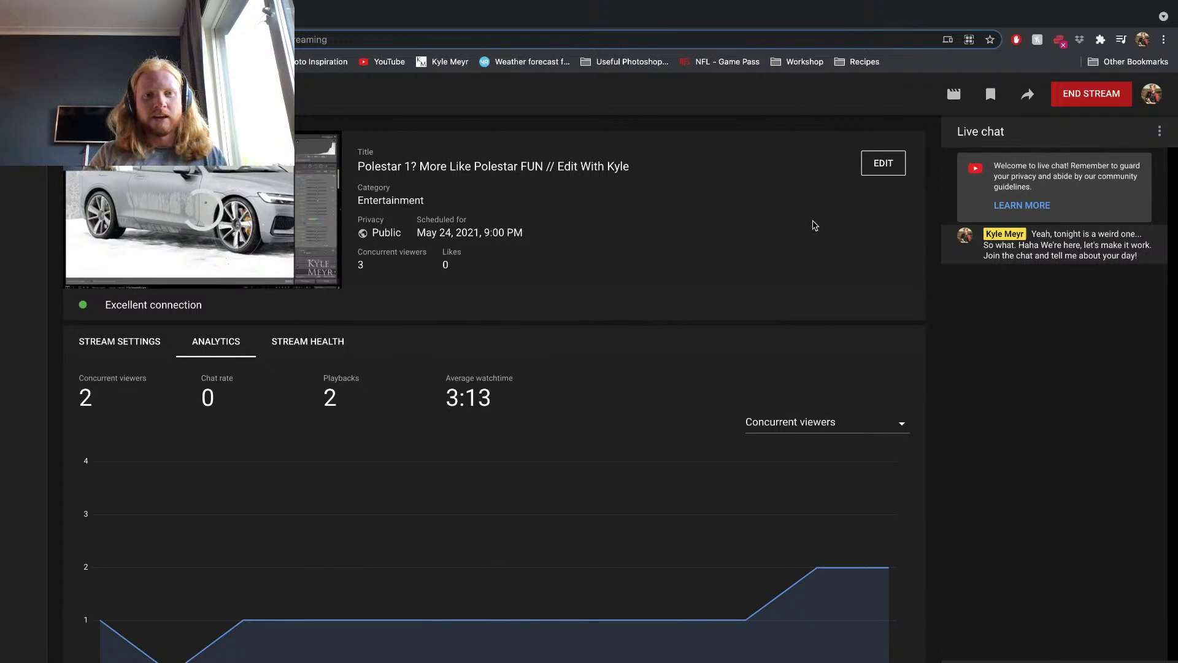
pyautogui.press('super+Tab')
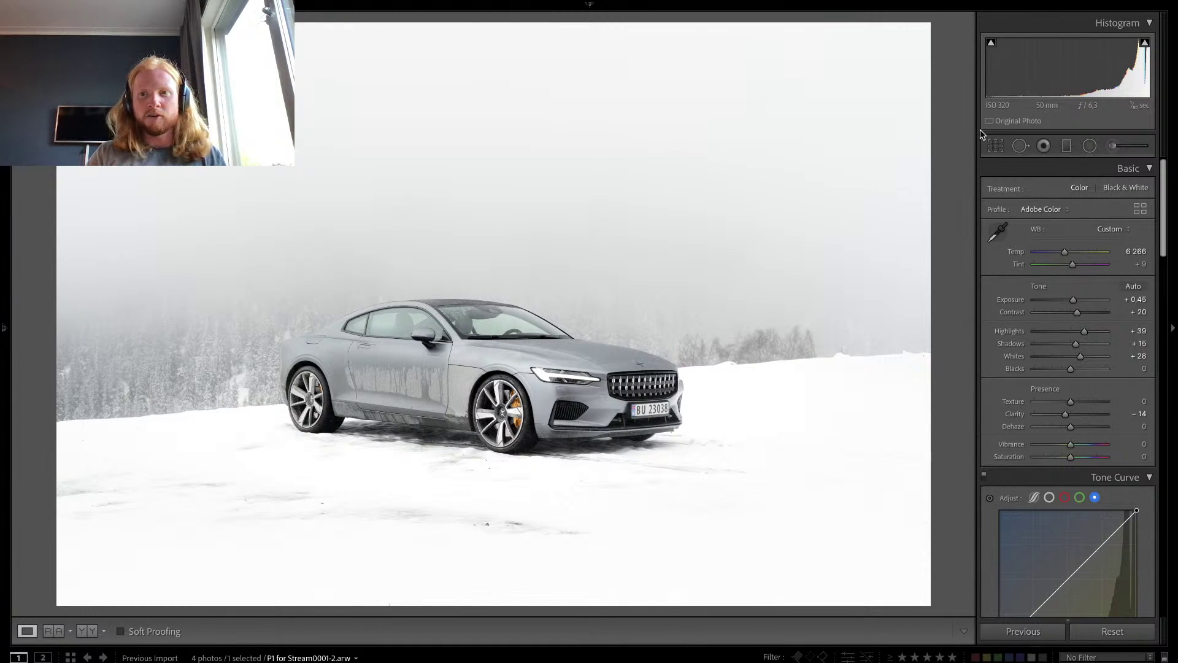
# Step: Set up a new graduated filter with exposure 0.70 and highlights 22, resetting contrast, whites, blacks, clarity and dehaze to 0
pyautogui.click(1066, 146)
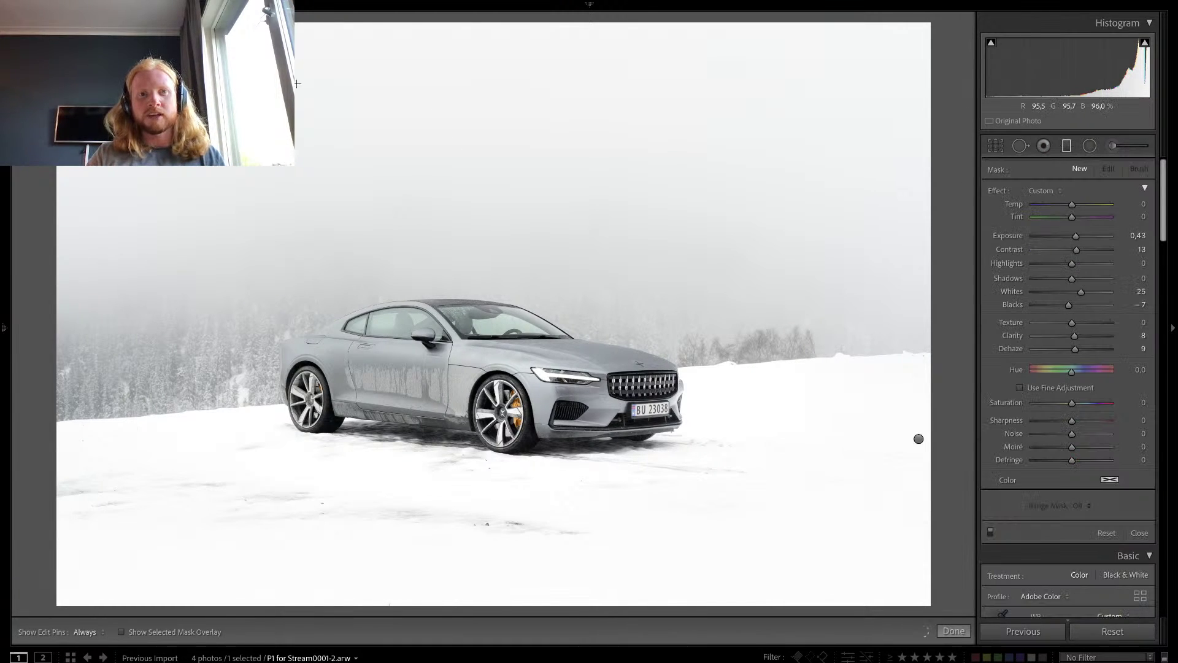
pyautogui.moveTo(1076, 238); pyautogui.dragTo(1080, 241)
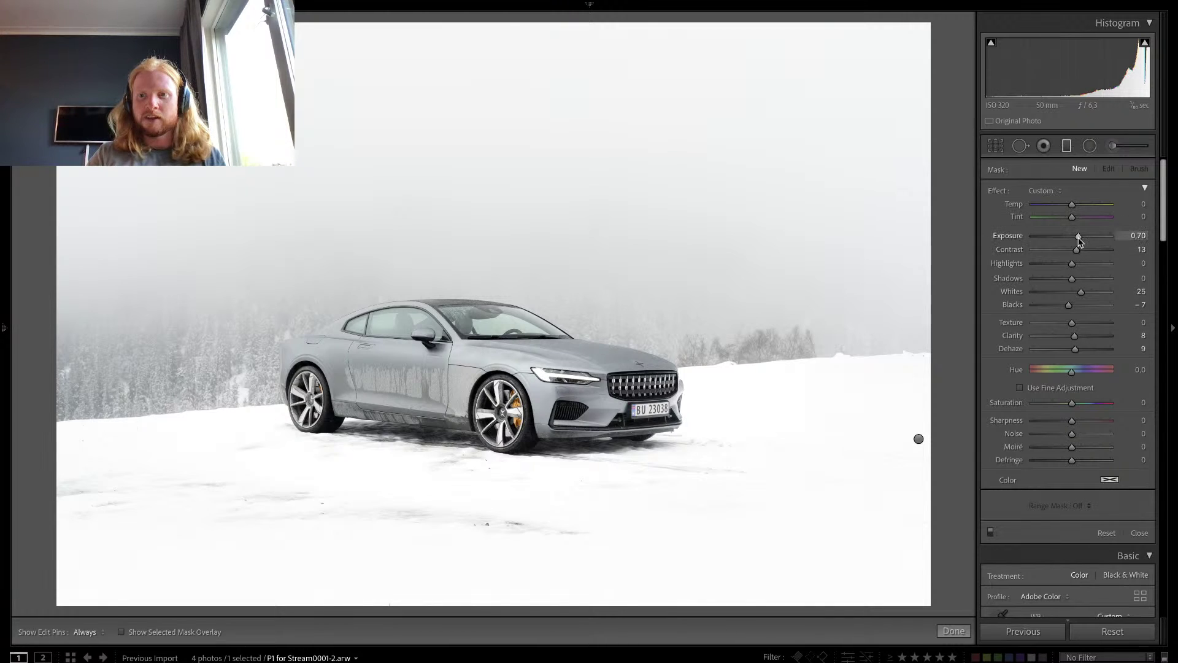
pyautogui.doubleClick(1081, 291)
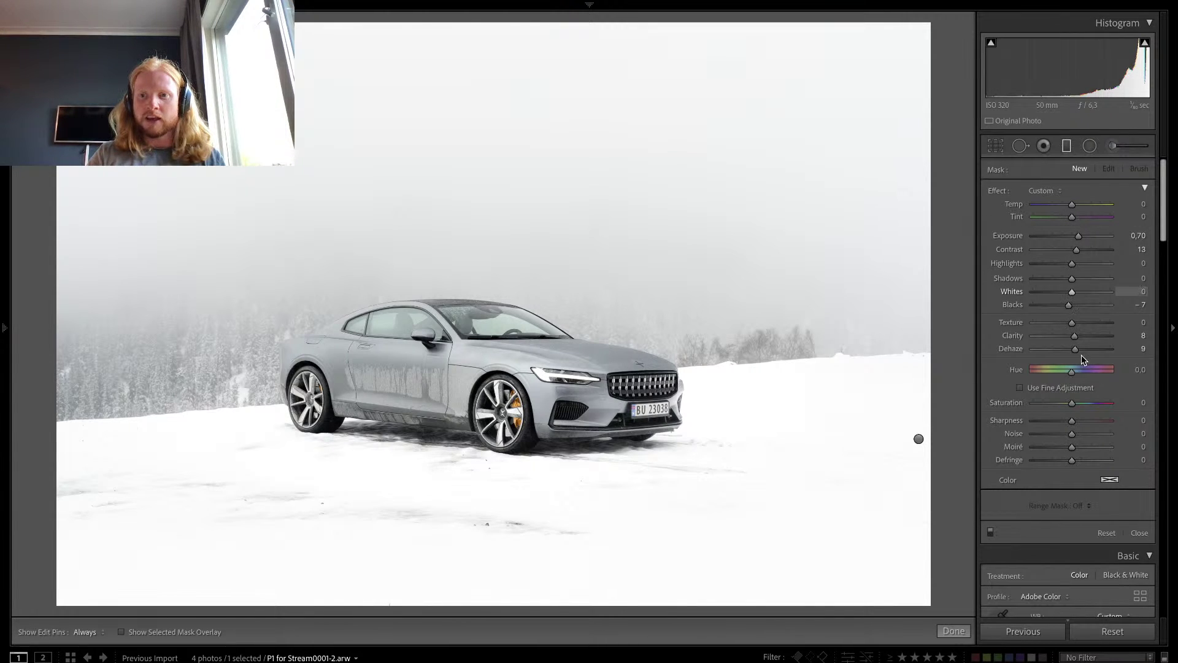
pyautogui.doubleClick(1075, 337)
pyautogui.doubleClick(1075, 348)
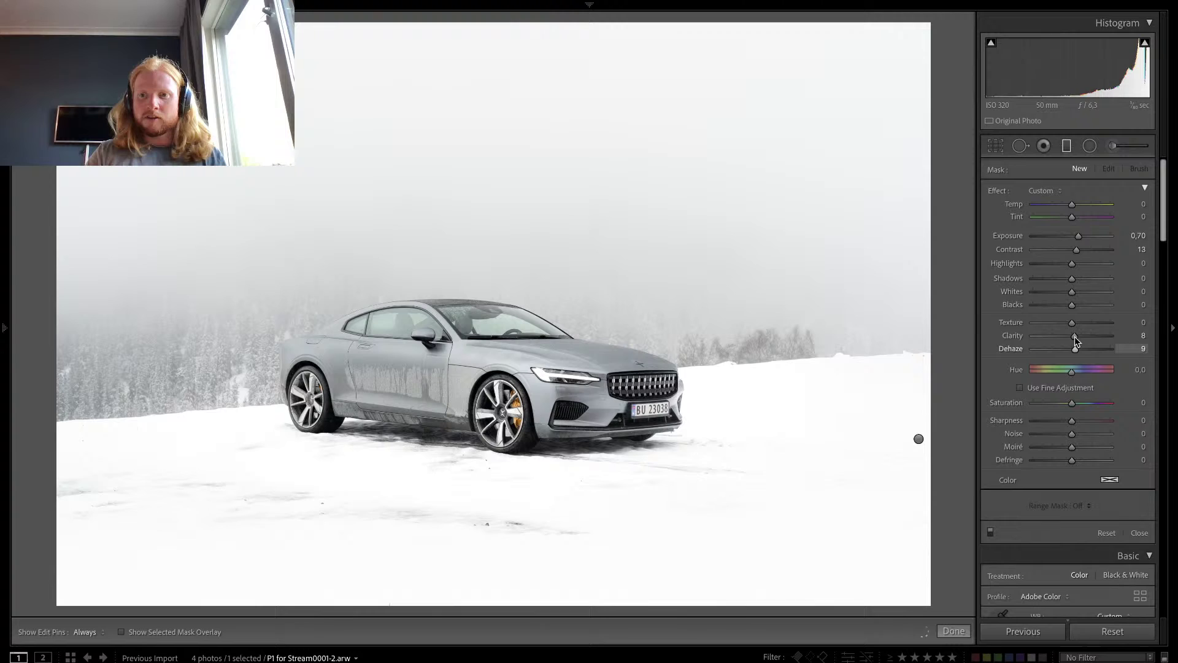
pyautogui.doubleClick(1074, 252)
pyautogui.moveTo(1074, 265); pyautogui.dragTo(1081, 265)
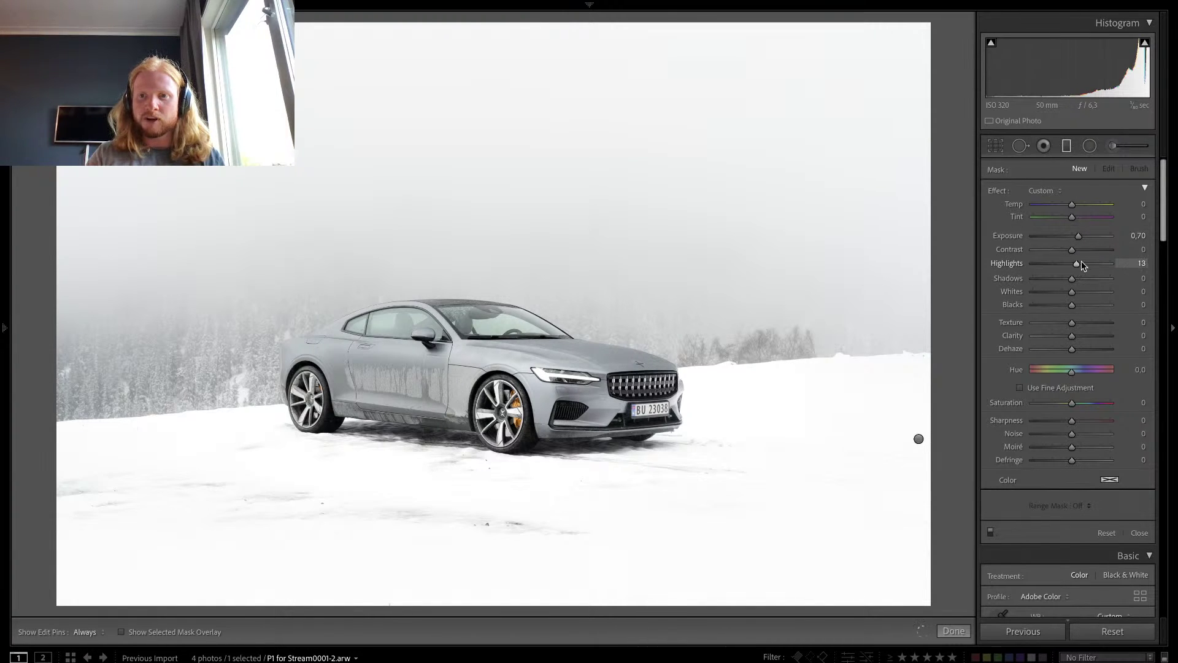
# Step: Draw the graduated filter over the sky from the photo's upper edge down to below the car, and close the filter
pyautogui.moveTo(470, 19); pyautogui.dragTo(457, 448)
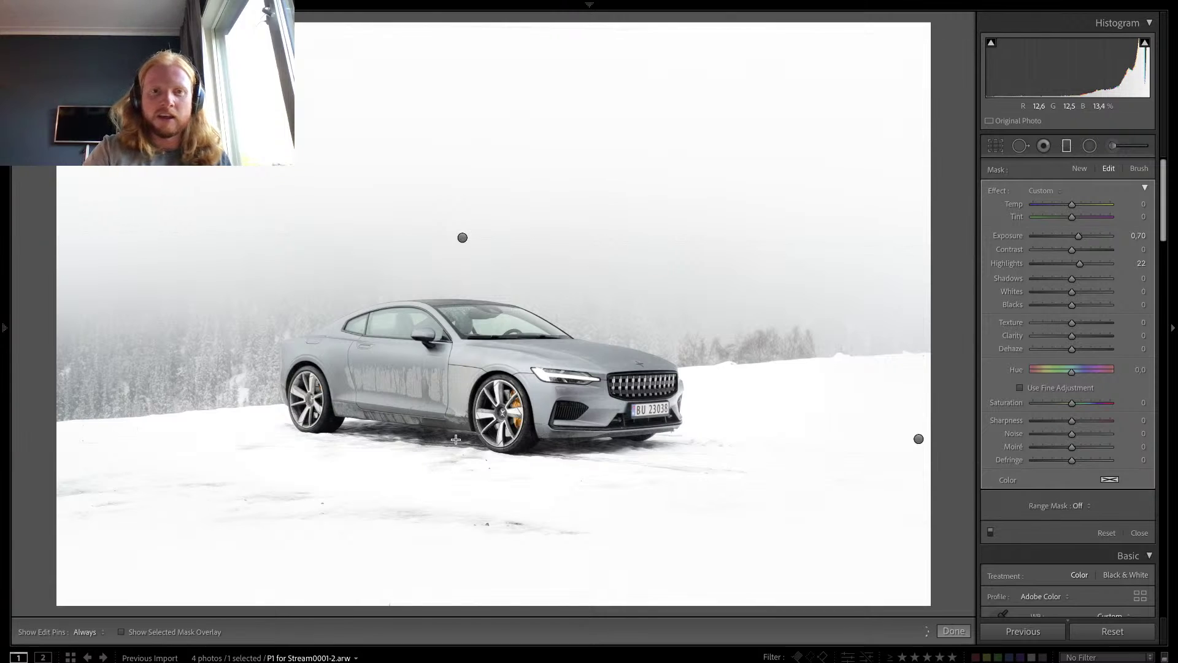
pyautogui.press('m')
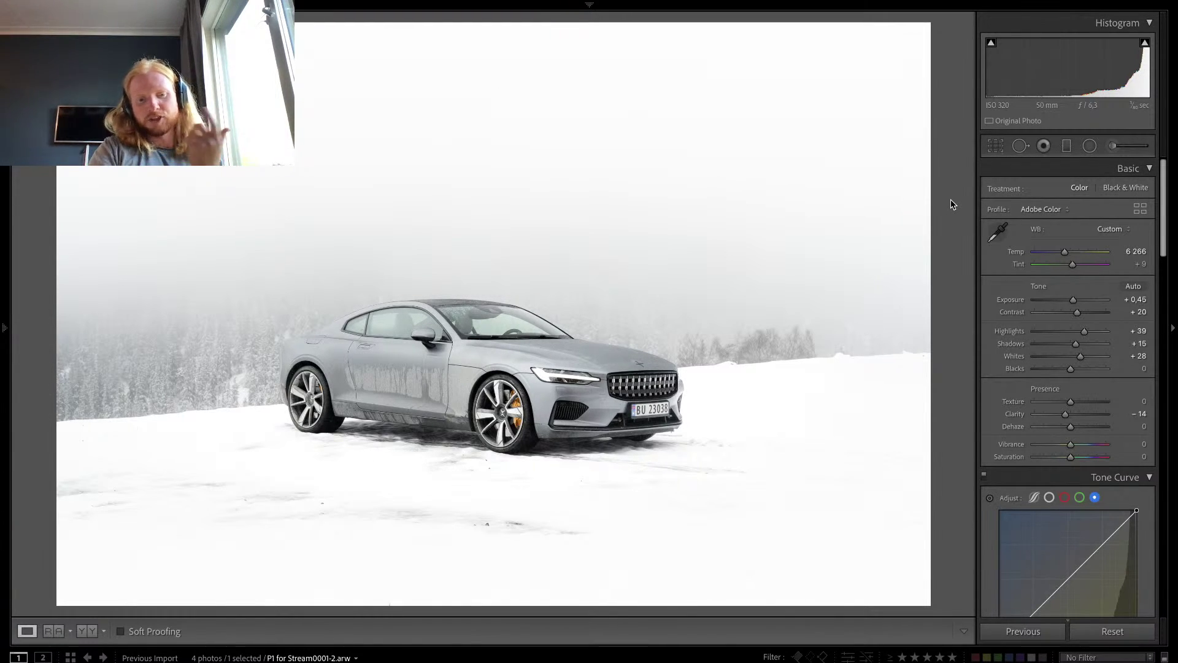
pyautogui.press('3')
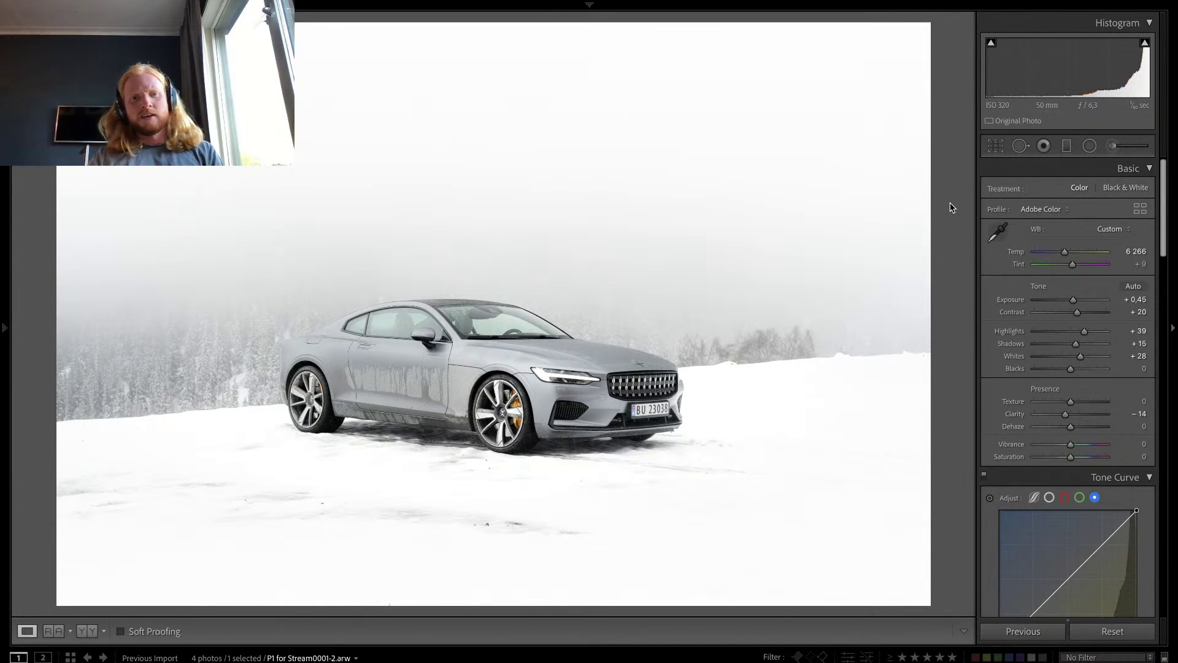
pyautogui.click(603, 362)
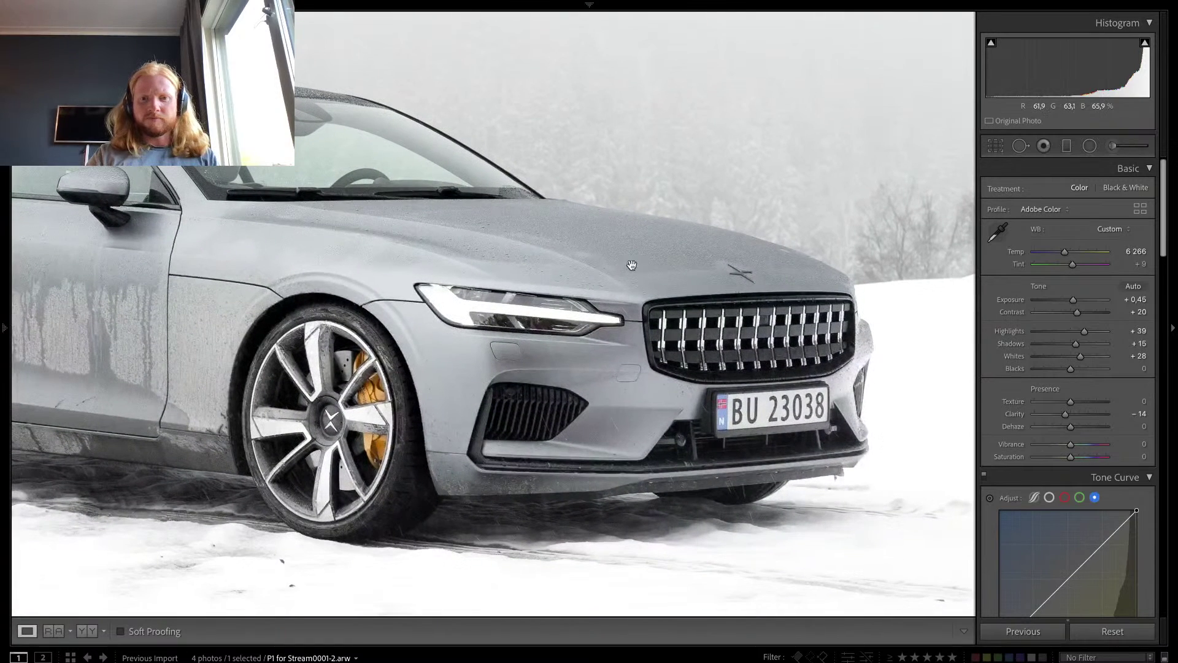
pyautogui.click(1128, 147)
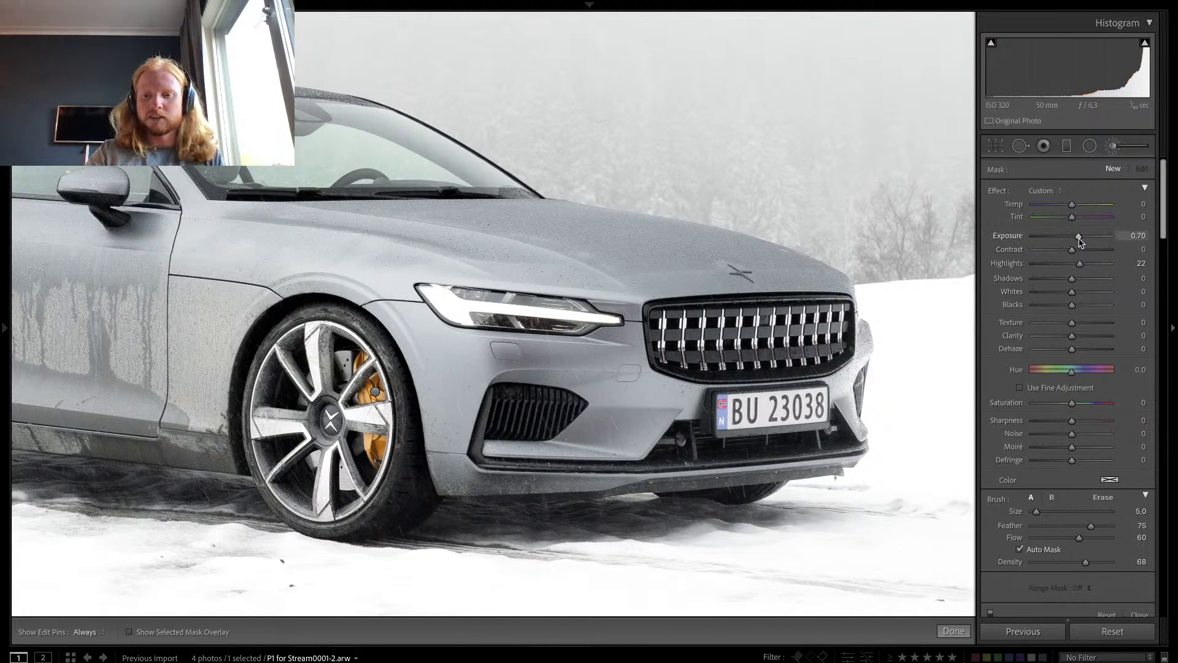
pyautogui.press('k')
pyautogui.moveTo(740, 366); pyautogui.dragTo(760, 344)
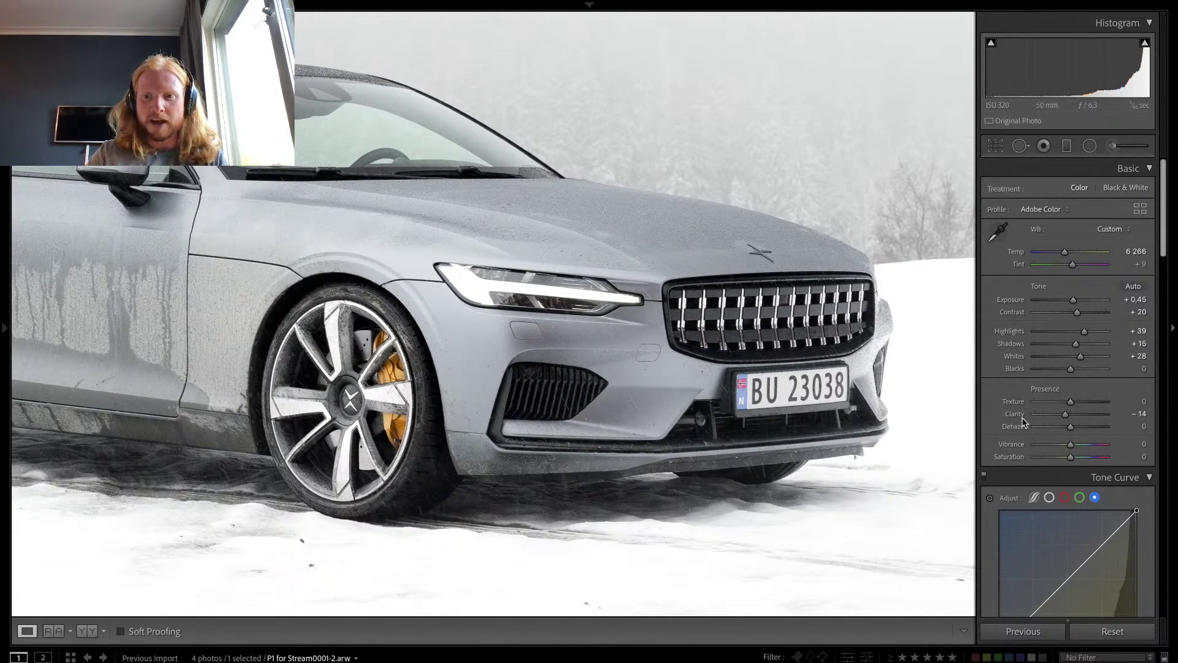
# Step: Shift the magenta hue to +75 and lower the magenta saturation to -100 in the colour adjustments
pyautogui.scroll(-10, 1078, 466)
pyautogui.scroll(-8, 1078, 466)
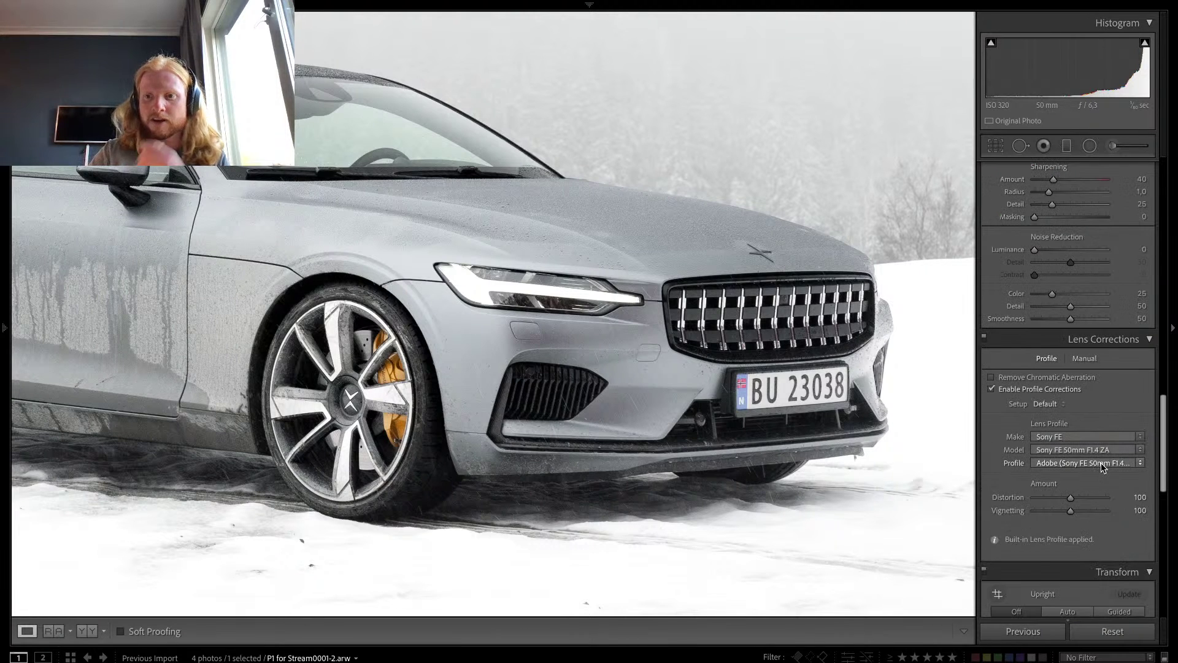
pyautogui.scroll(2, 1114, 428)
pyautogui.scroll(15, 1114, 429)
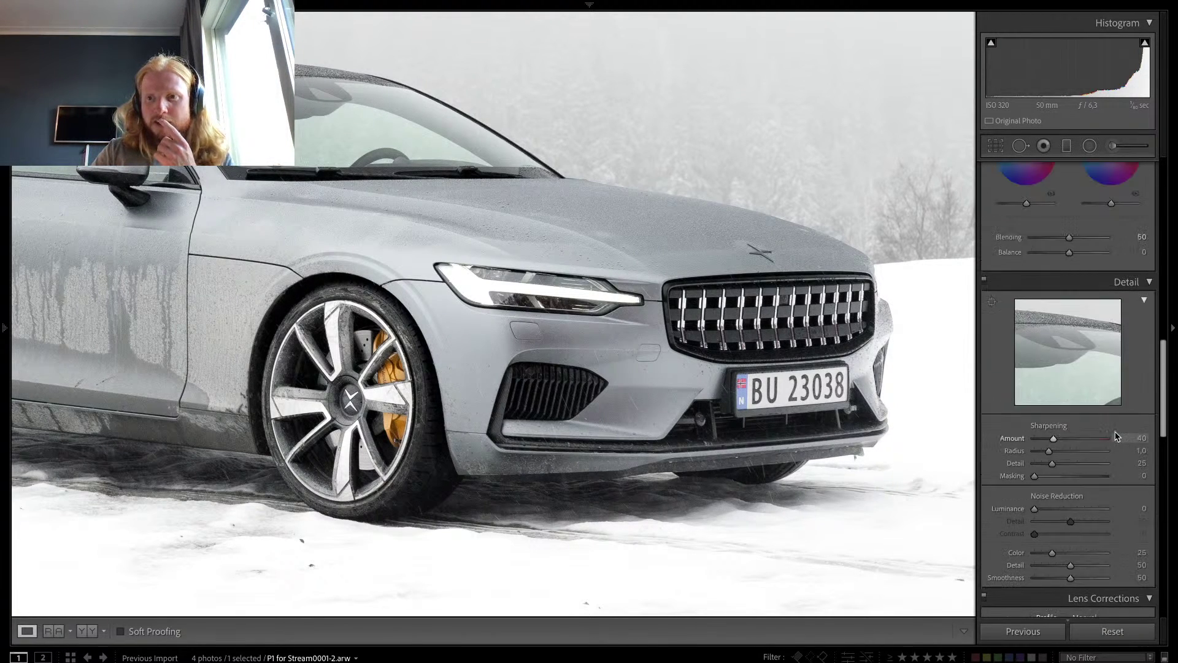
pyautogui.scroll(-5, 1114, 428)
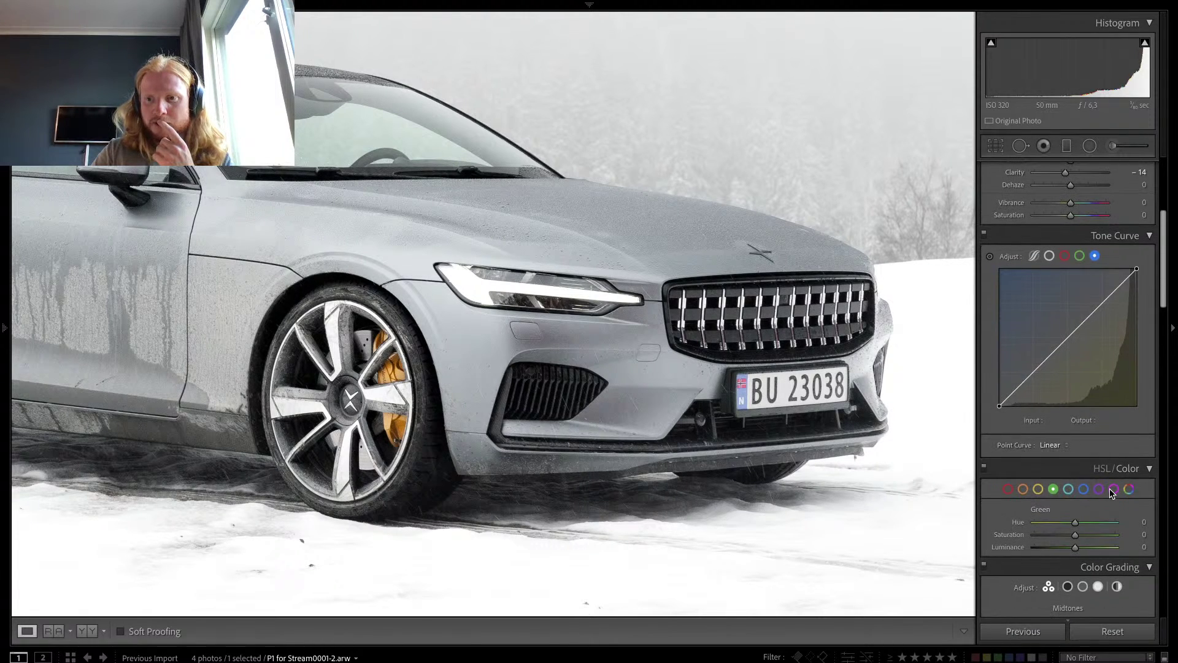
pyautogui.click(1114, 489)
pyautogui.moveTo(1129, 522); pyautogui.dragTo(954, 523)
pyautogui.moveTo(1083, 522); pyautogui.dragTo(1035, 534)
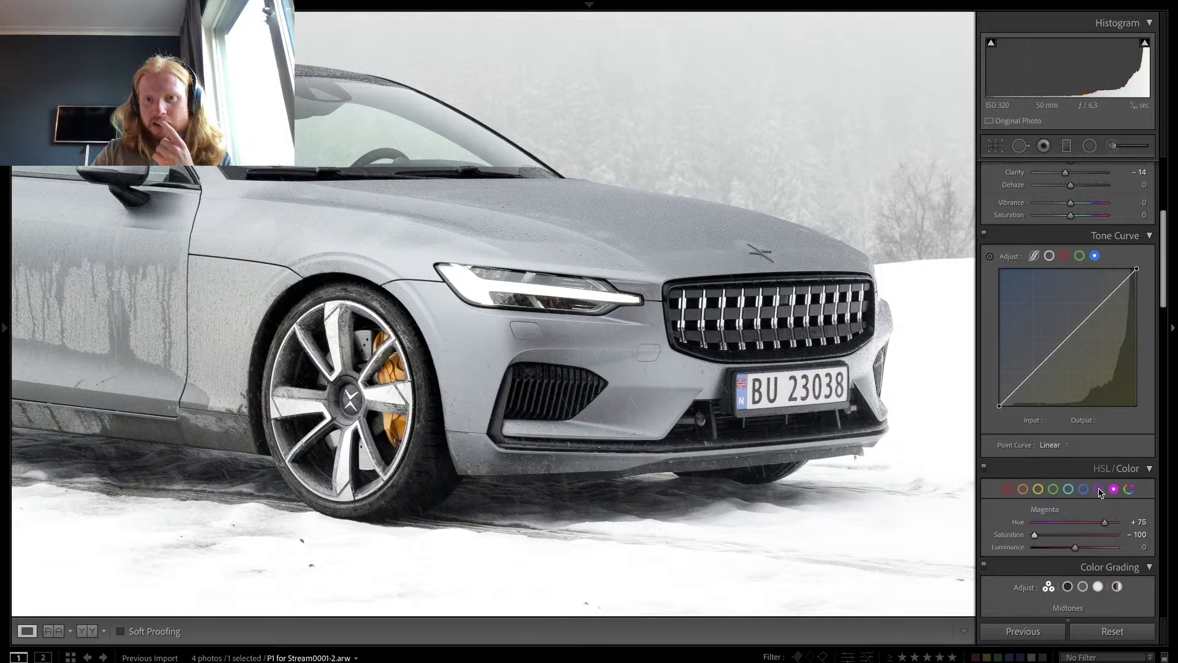
# Step: Lower the red saturation to -59 and return to the full-photo view
pyautogui.click(1008, 489)
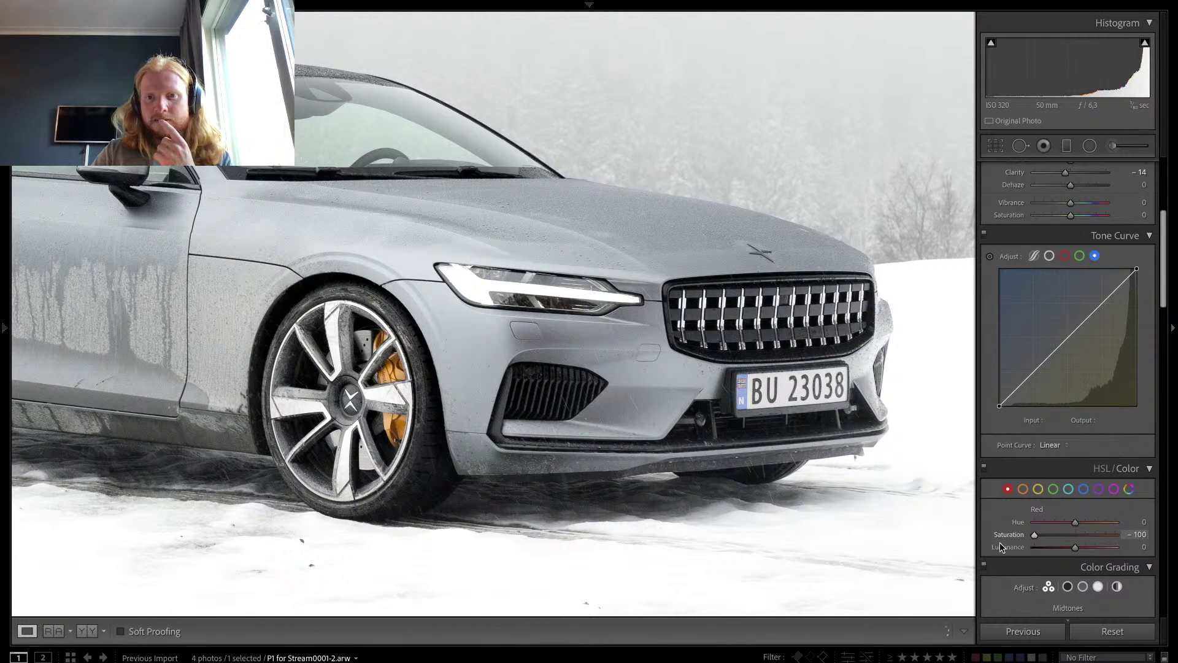
pyautogui.moveTo(1034, 535); pyautogui.dragTo(1050, 535)
pyautogui.click(787, 367)
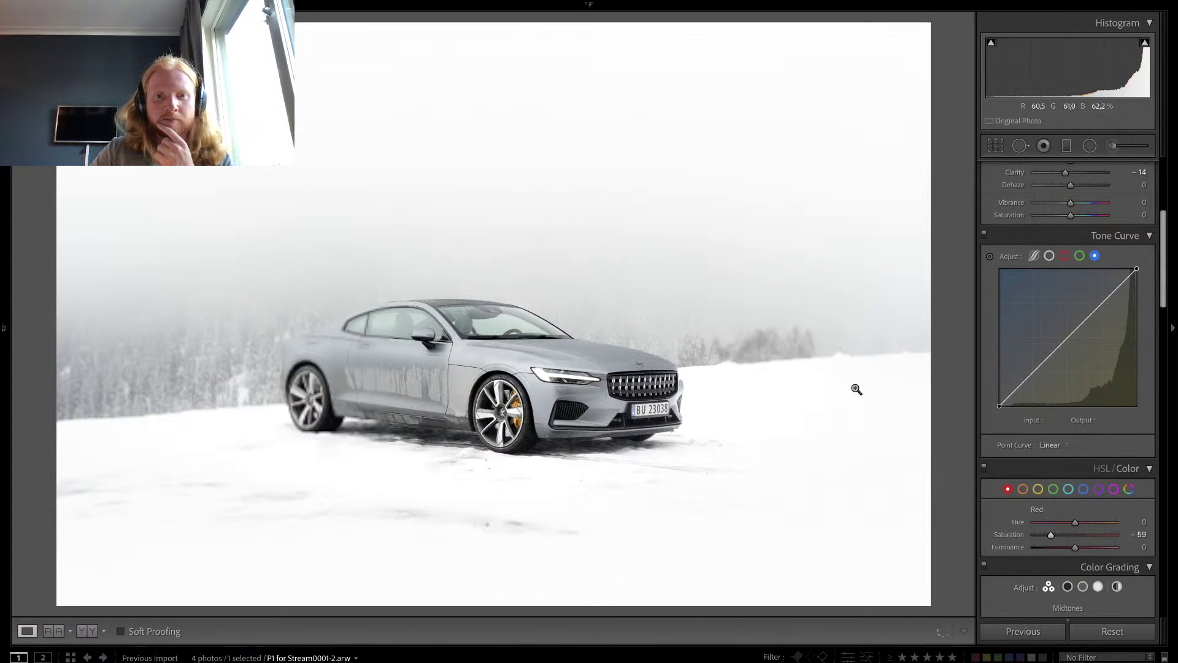
pyautogui.scroll(5, 1097, 379)
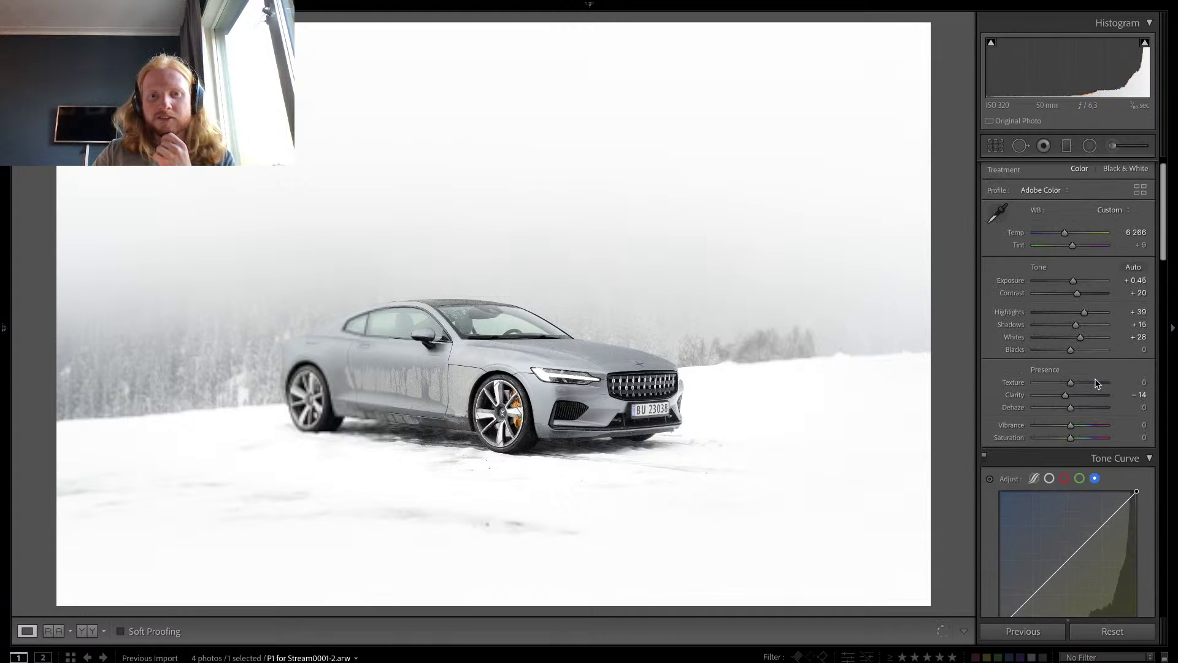
# Step: Set up a new adjustment brush with exposure 0.55, highlights 11, whites 10 and size 10, and paint over the car's front
pyautogui.click(1135, 143)
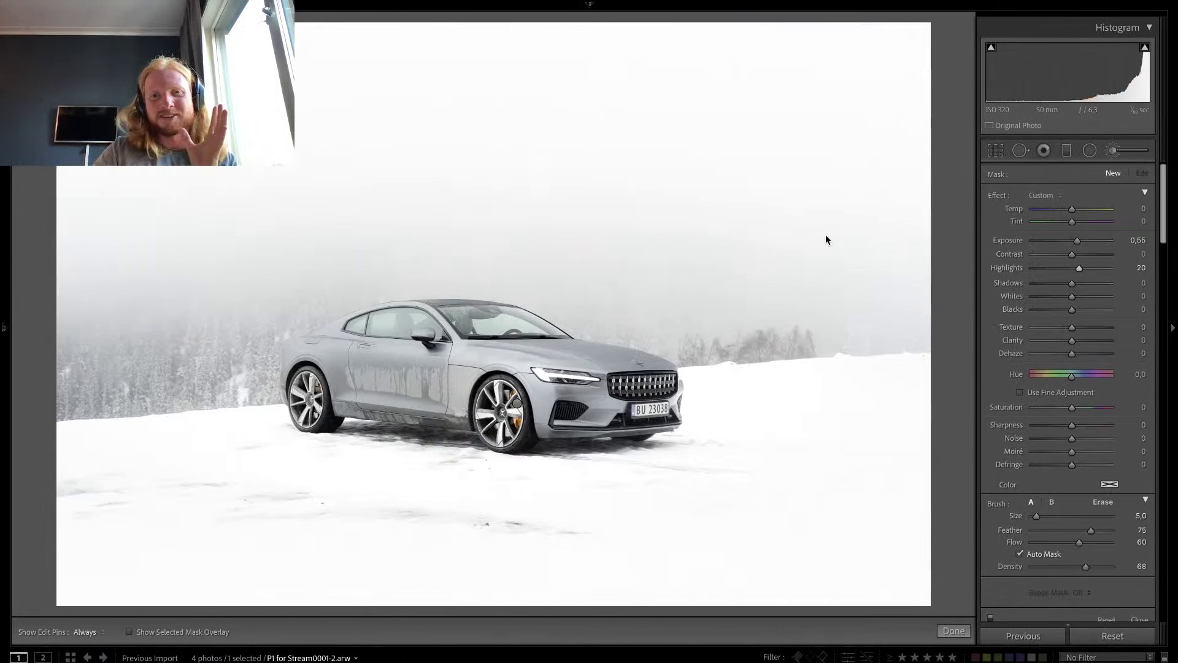
pyautogui.scroll(-1, 983, 260)
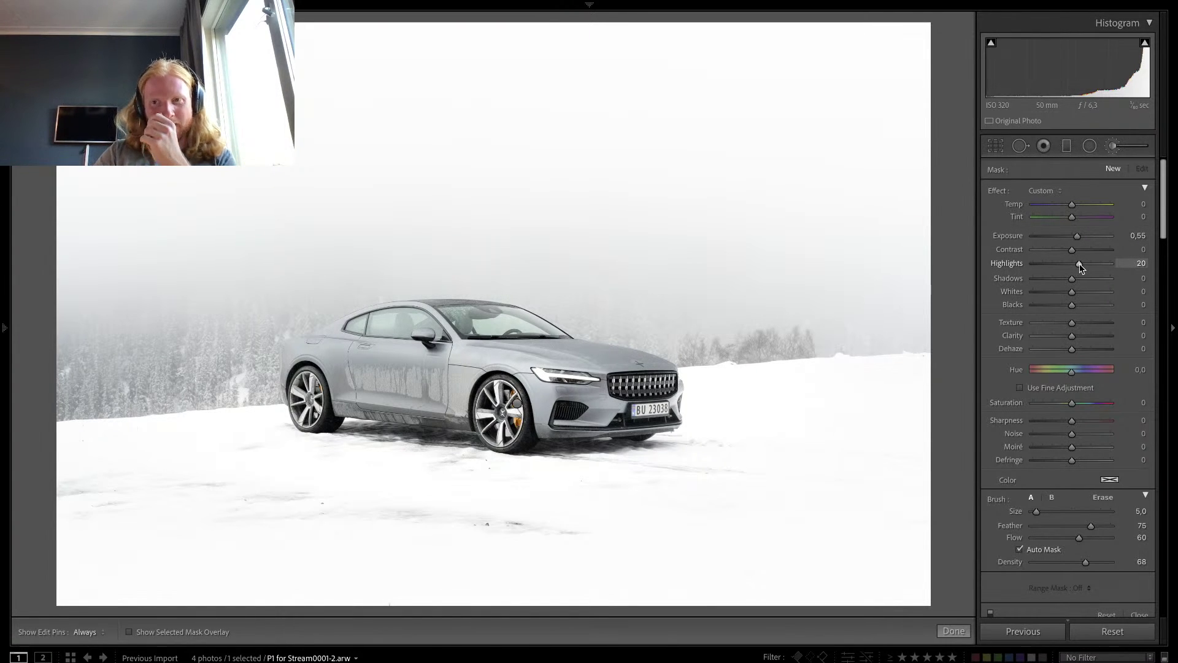
pyautogui.click(1075, 292)
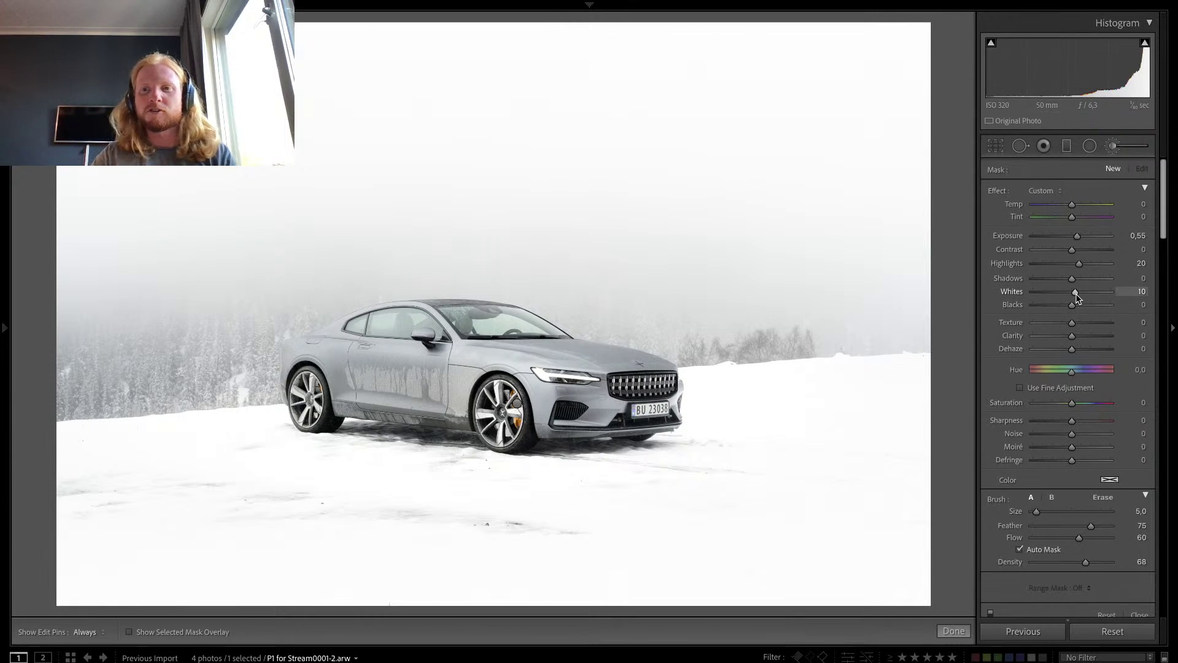
pyautogui.click(1077, 263)
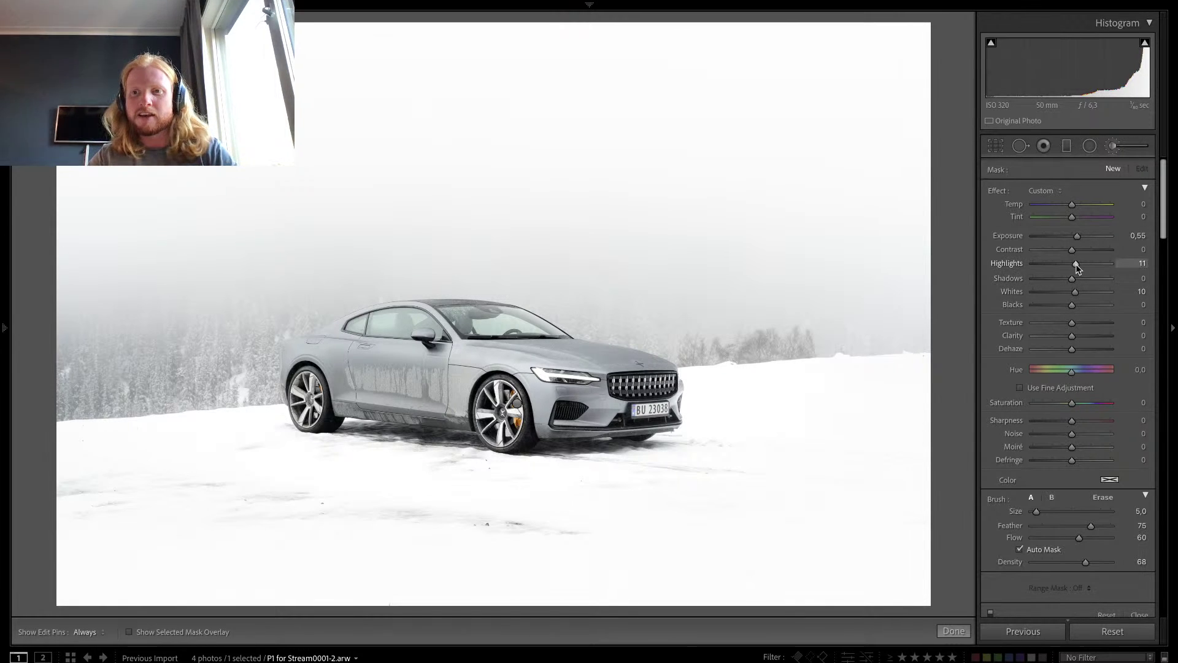
pyautogui.scroll(6, 511, 388)
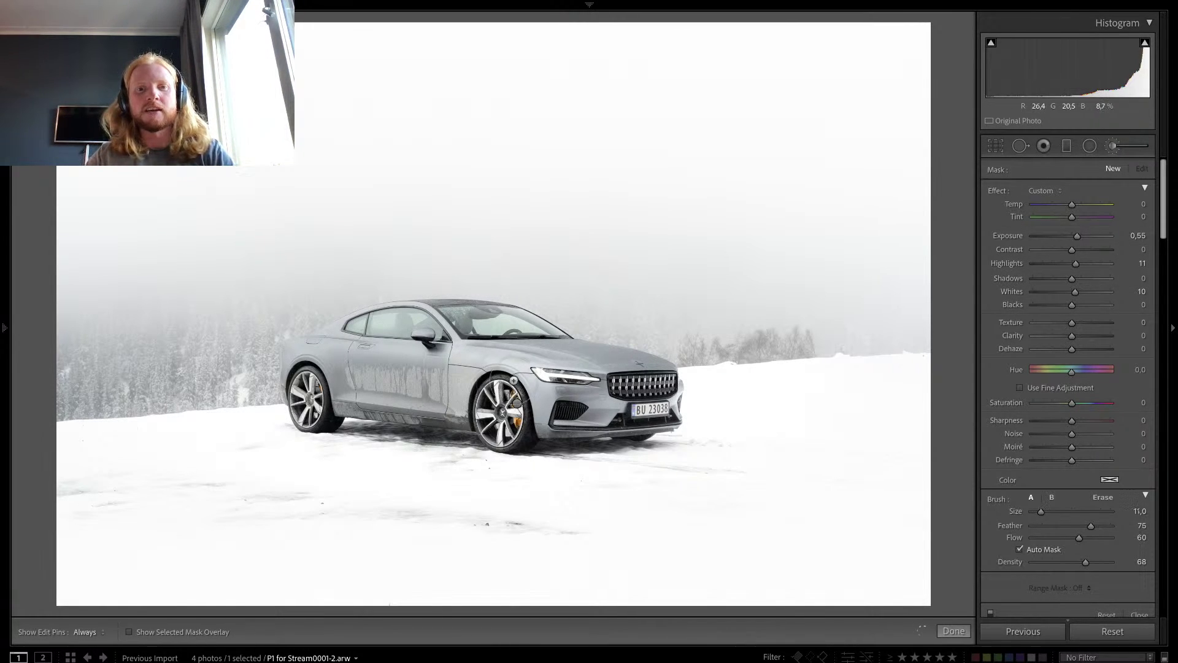
pyautogui.scroll(-1, 540, 361)
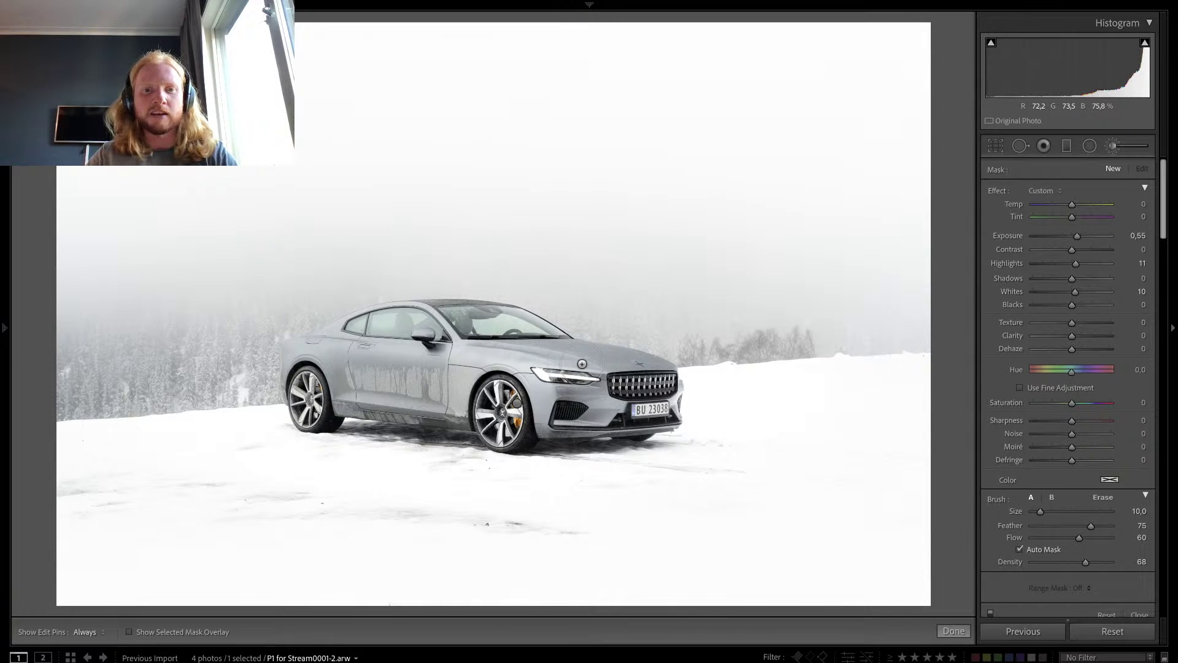
pyautogui.press('h')
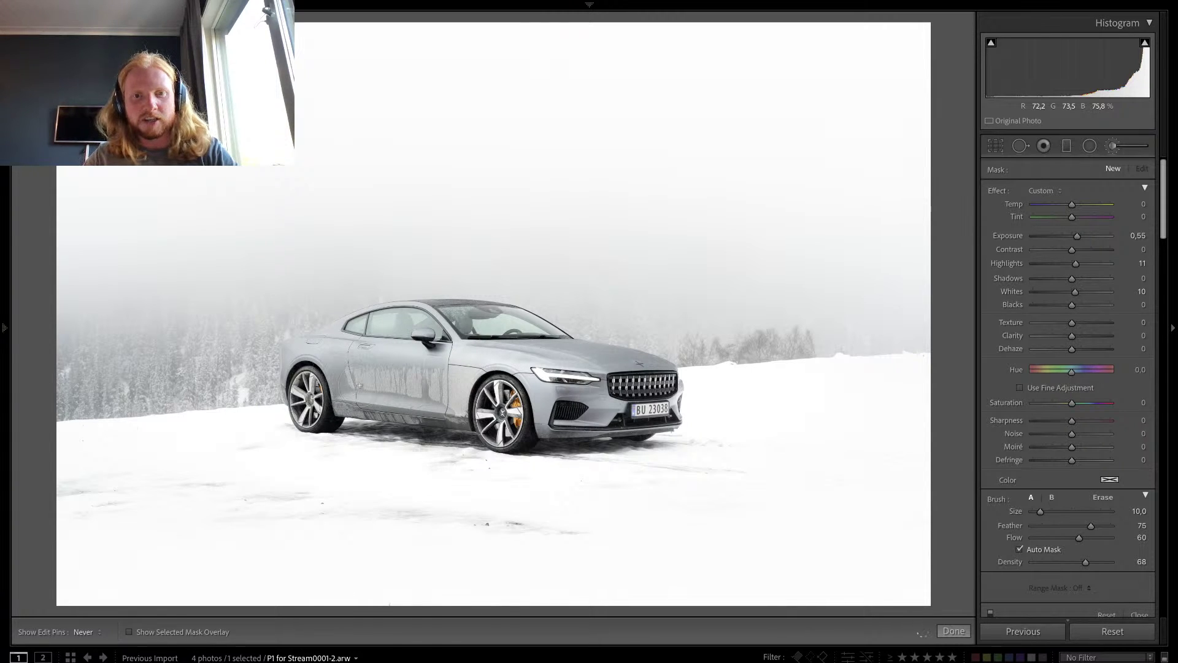
pyautogui.press('h')
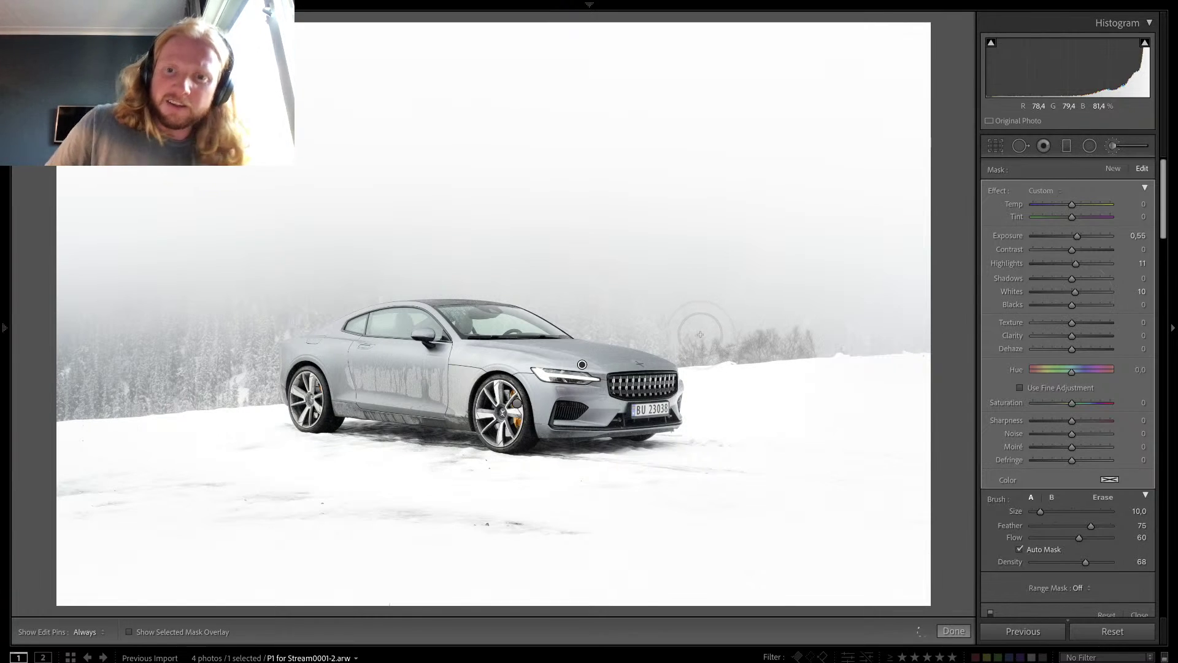
# Step: Set the brush adjustment's clarity to 22, dehaze to 22 and blacks to -24, and compare the photo with its unedited version
pyautogui.click(1079, 335)
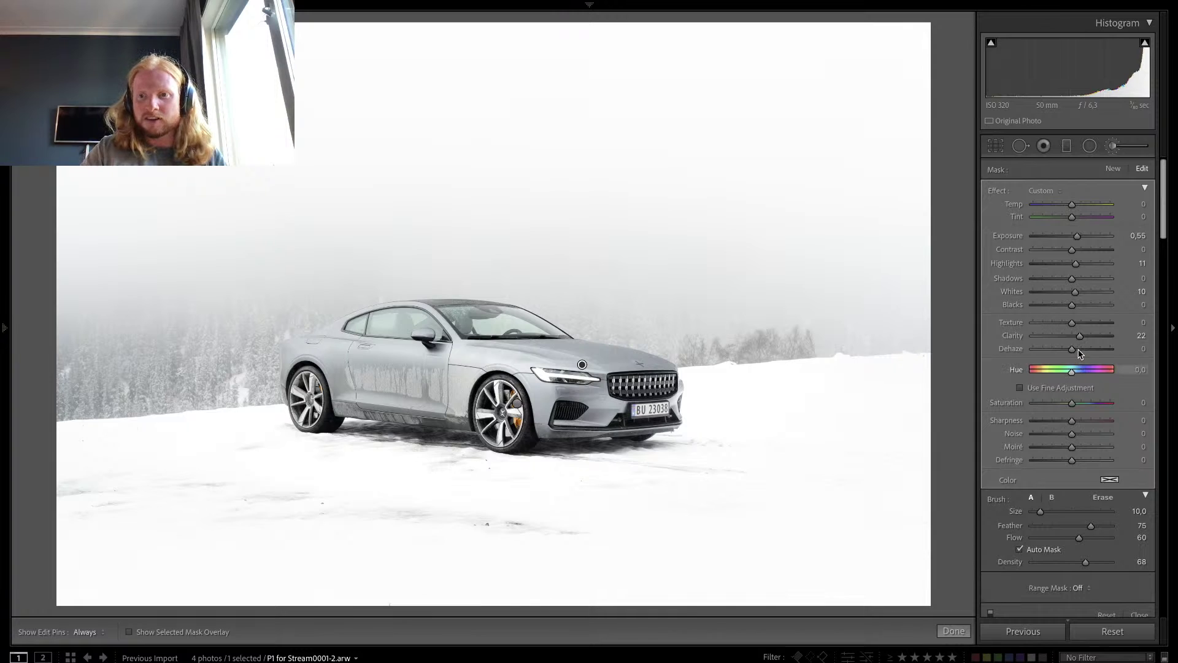
pyautogui.click(1080, 349)
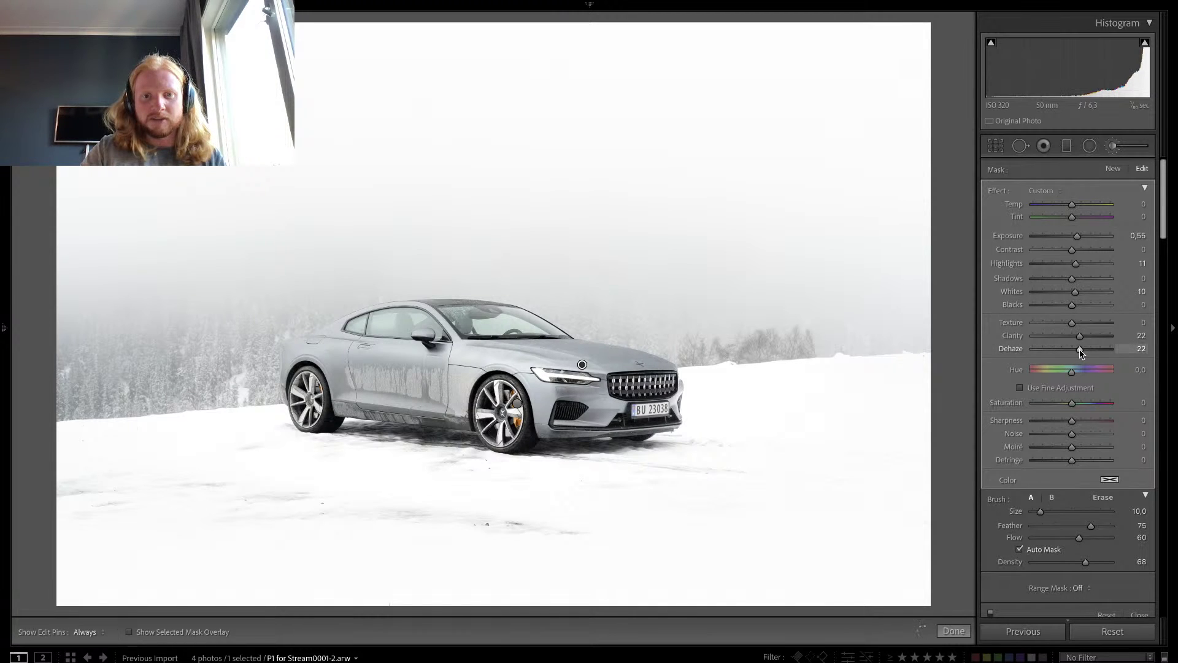
pyautogui.click(1063, 305)
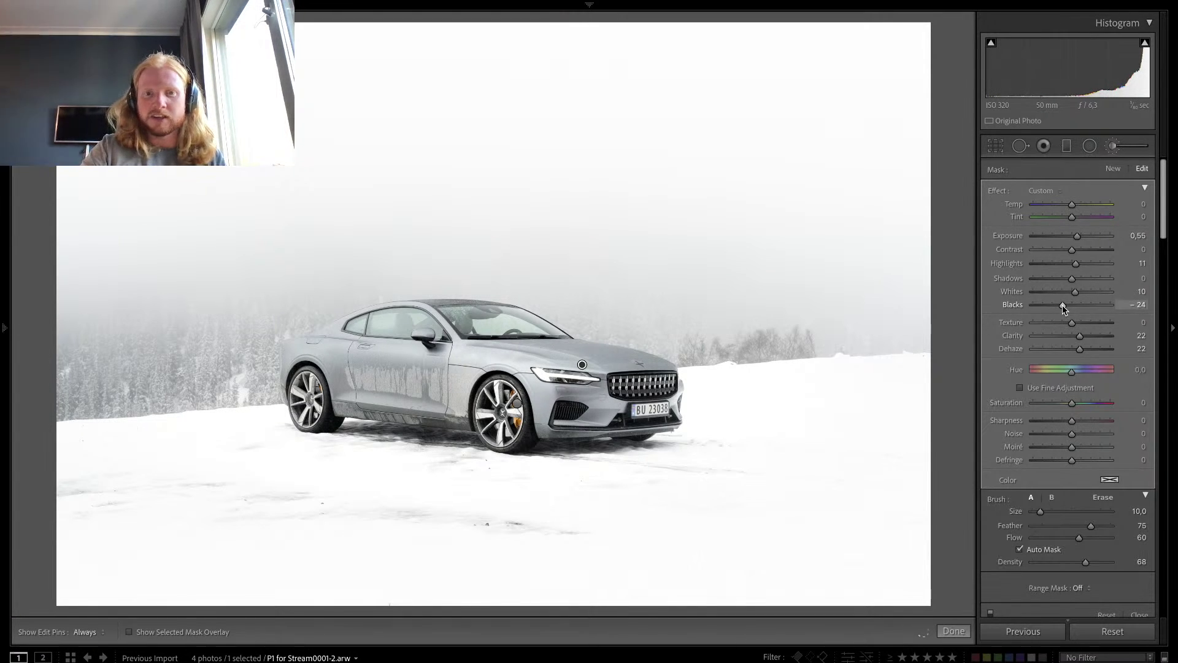
pyautogui.press('k')
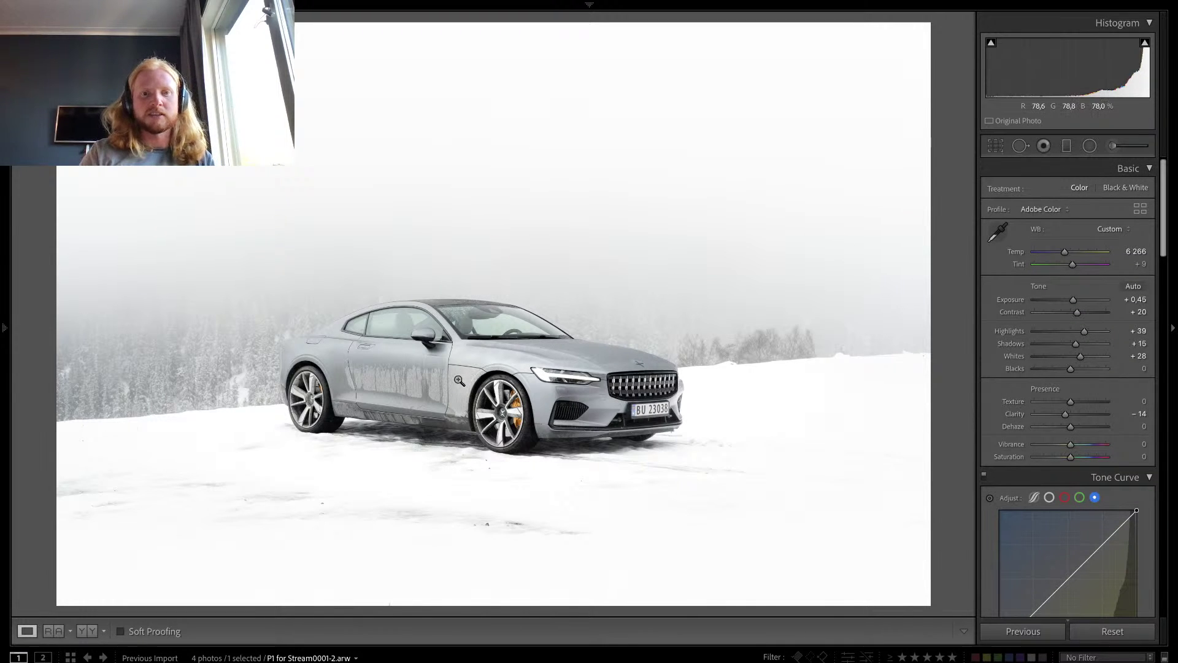
pyautogui.press('\\')
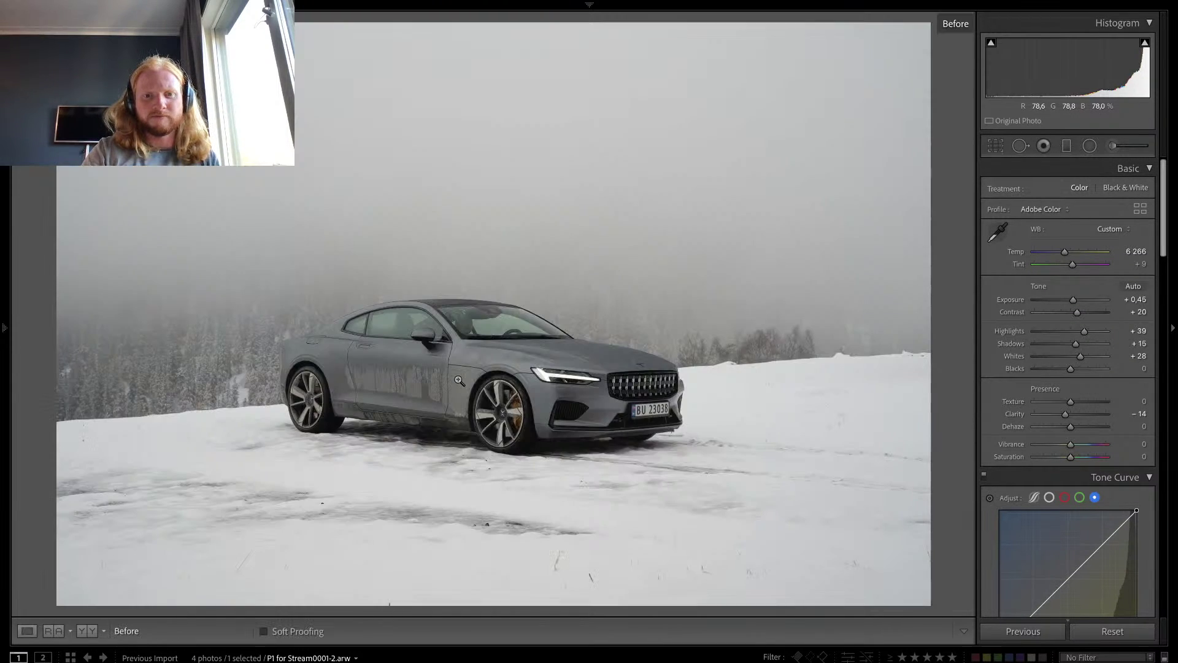
pyautogui.press('\\')
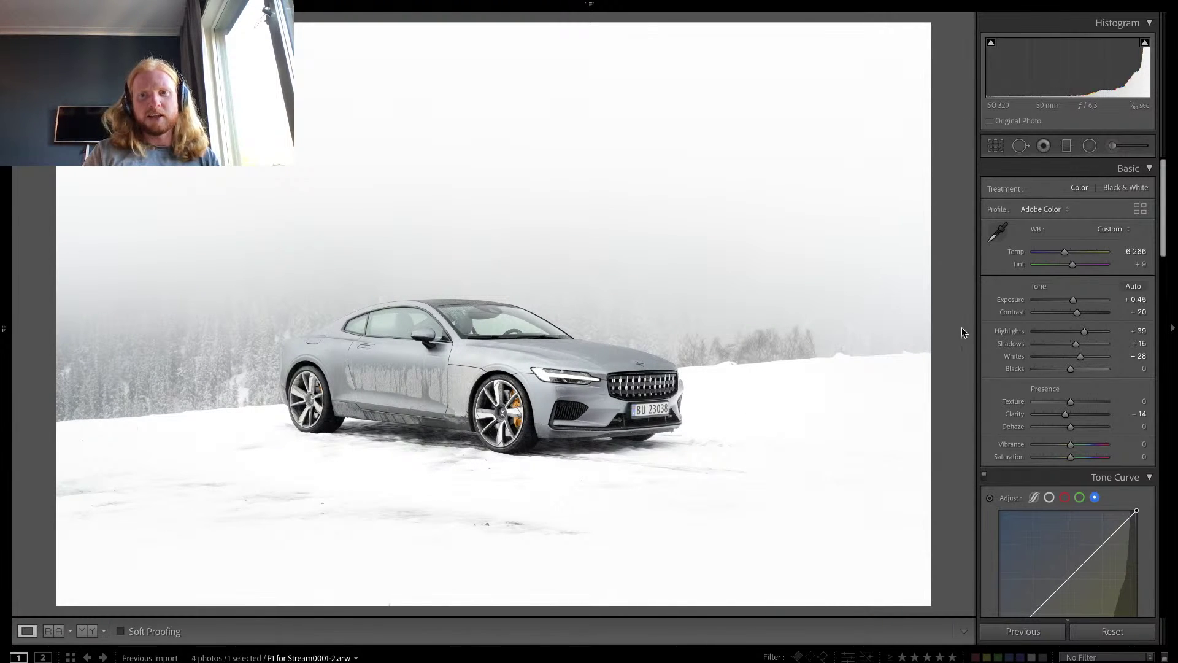
# Step: Add a large radial filter from beyond the photo's right edge to the car's front, with exposure 0.55, highlights 11 and whites 0
pyautogui.click(1090, 147)
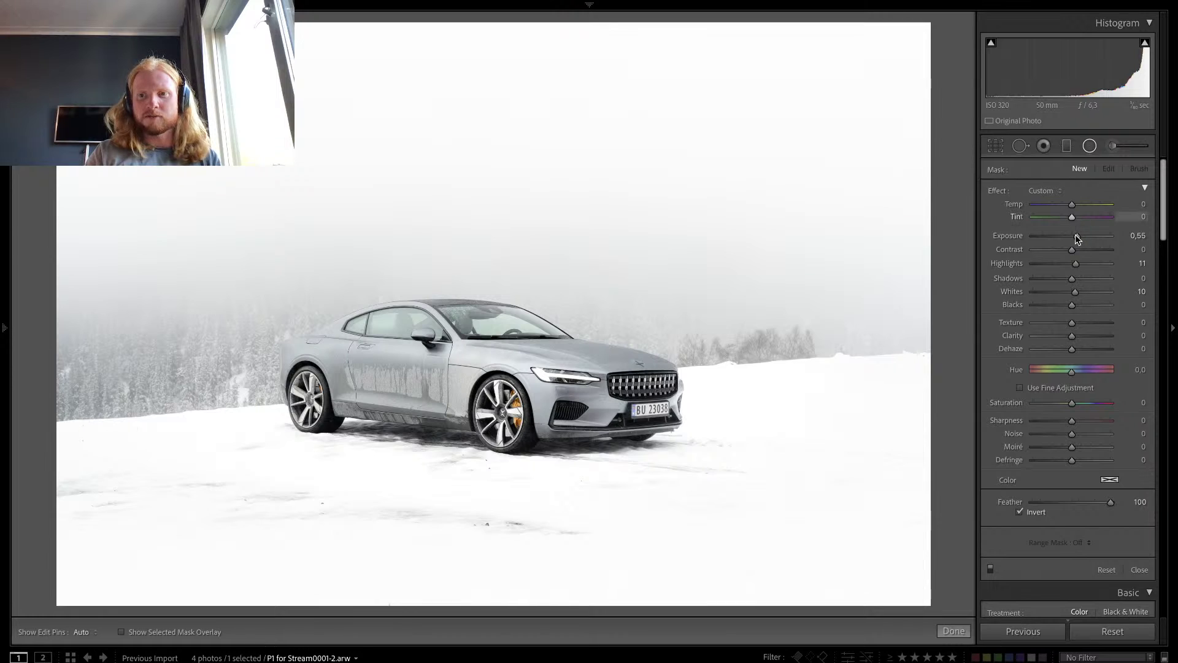
pyautogui.doubleClick(1076, 292)
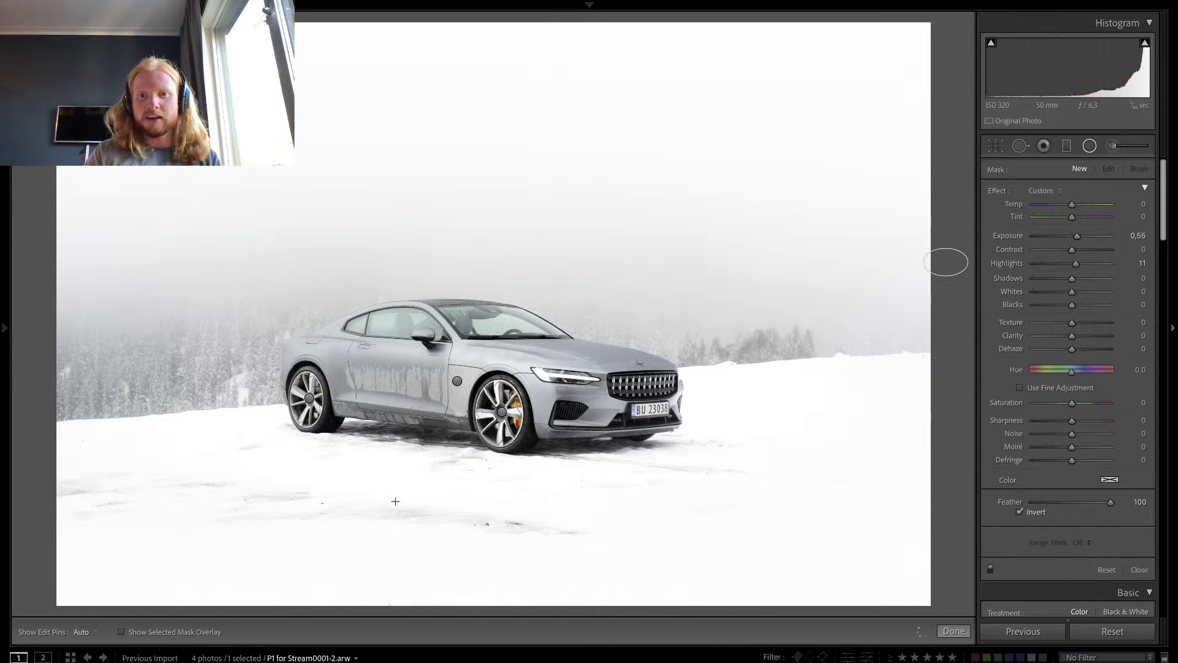
pyautogui.moveTo(944, 260); pyautogui.dragTo(522, 471)
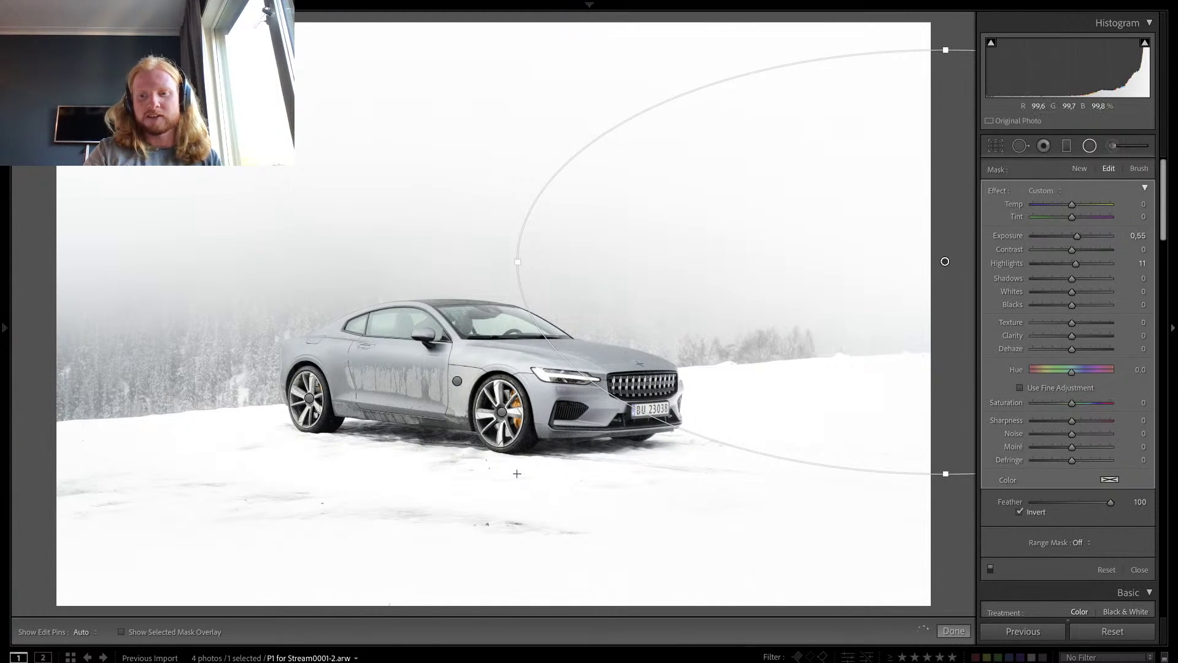
pyautogui.hotkey('shift', 'm')
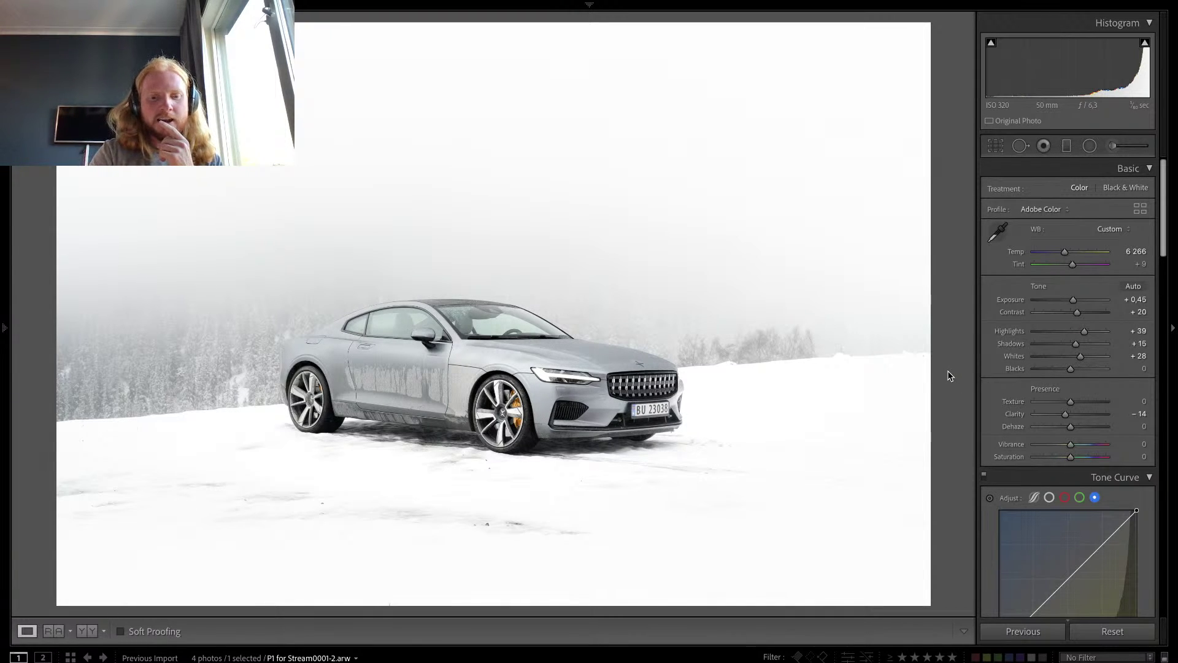
# Step: Copy the edited photo's develop settings and paste them onto the front-view photo P1 for Stream0001.arw
pyautogui.press('super+shift+c')
pyautogui.click(929, 377)
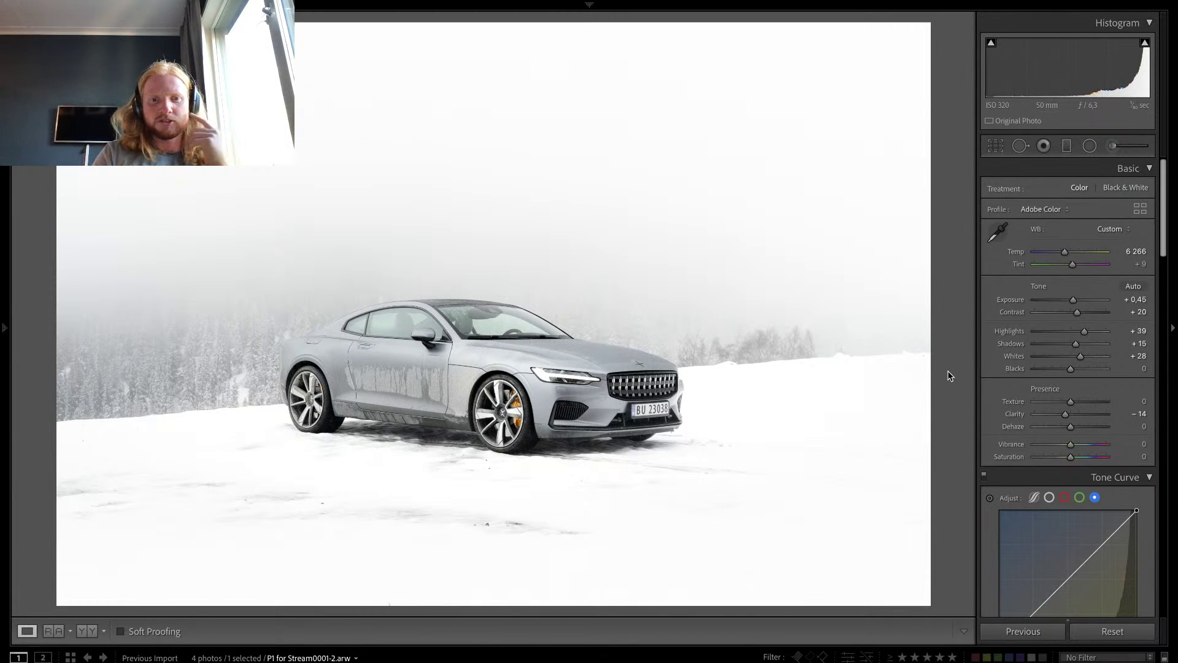
pyautogui.press('Right')
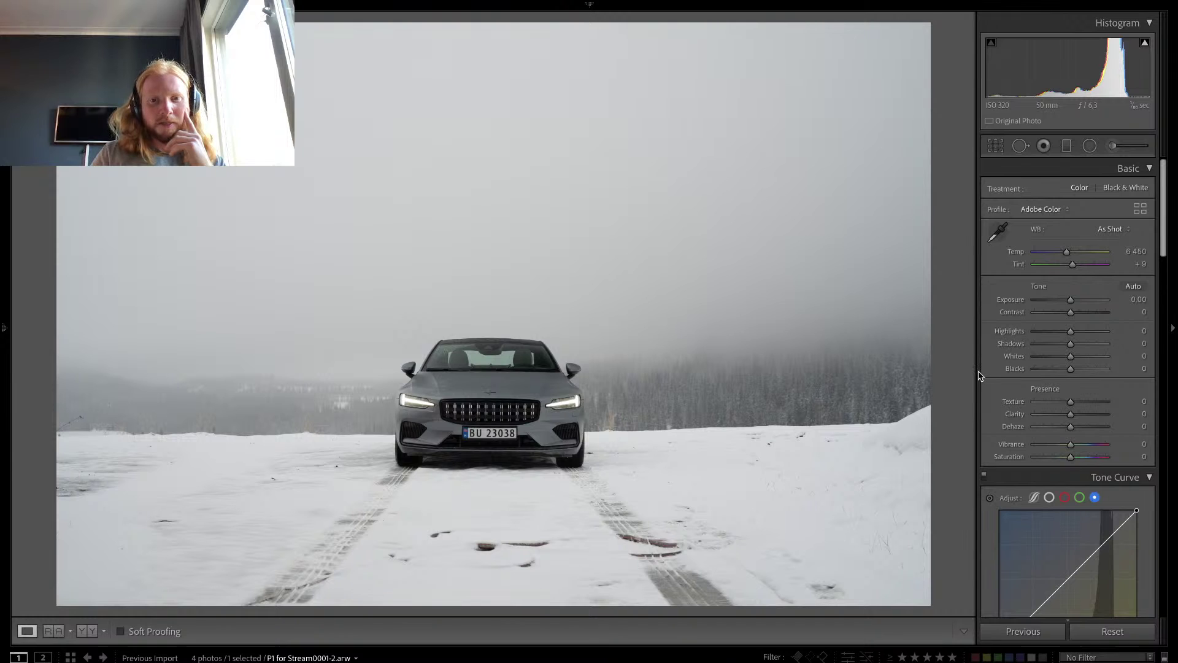
pyautogui.hotkey('ctrl', 'shift', 'v')
pyautogui.press('Left')
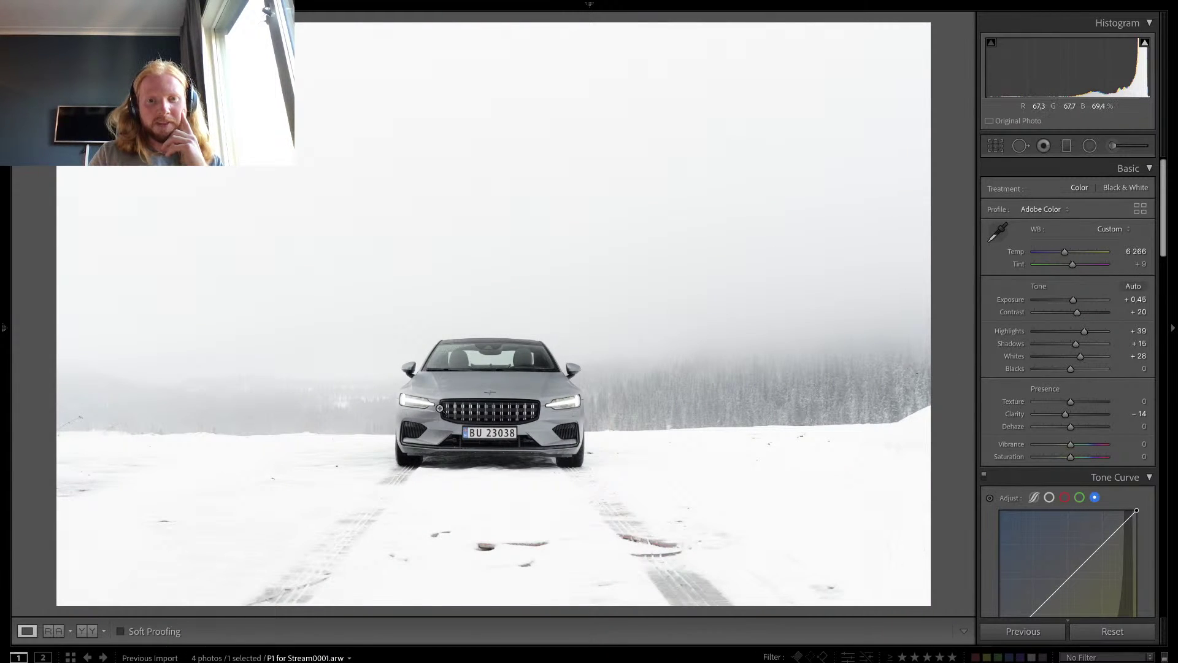
# Step: Crop the front-view photo slightly inward from its right edge, keeping the original aspect ratio and a 0.00 angle
pyautogui.click(996, 145)
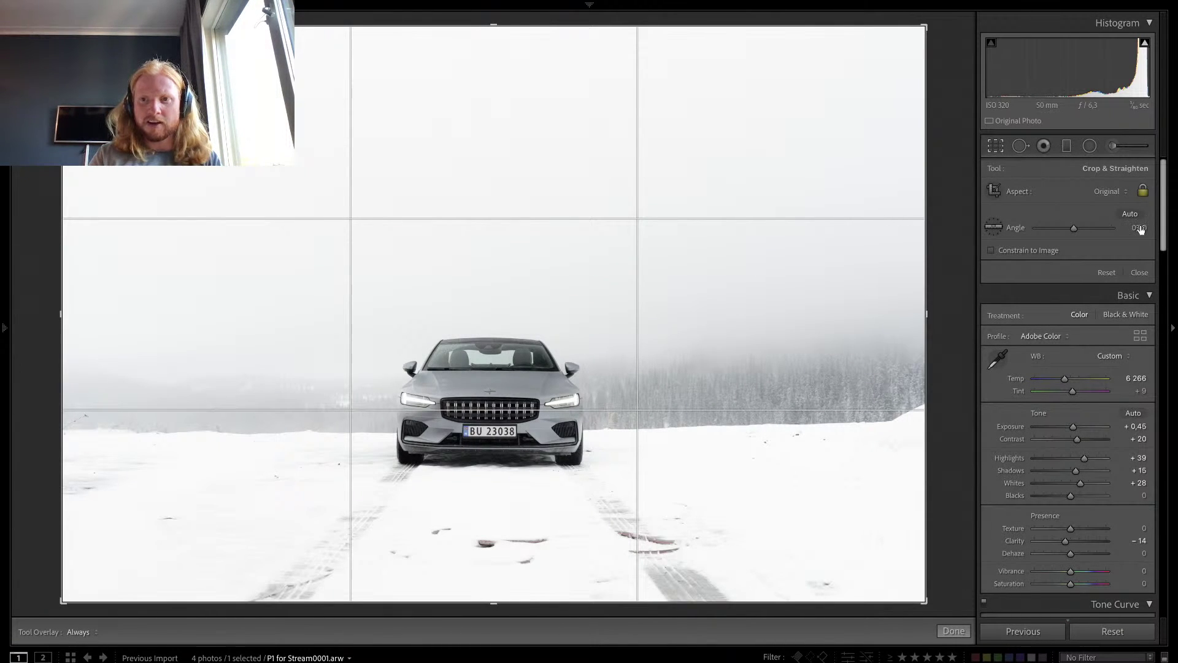
pyautogui.click(1139, 228)
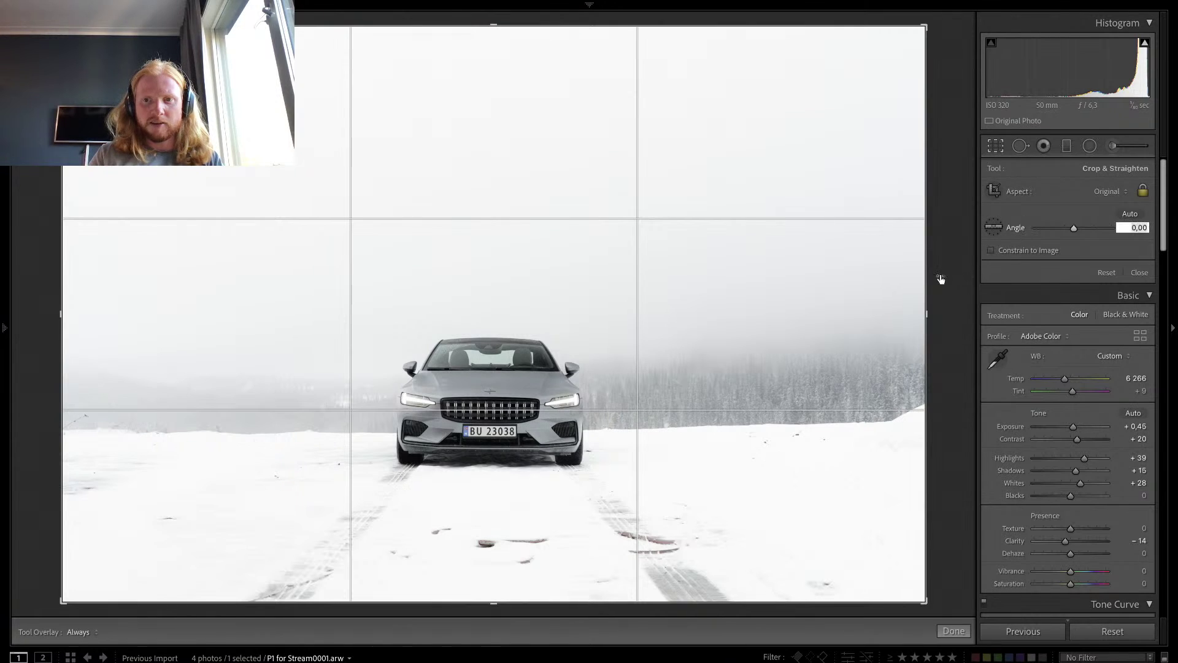
pyautogui.click(927, 295)
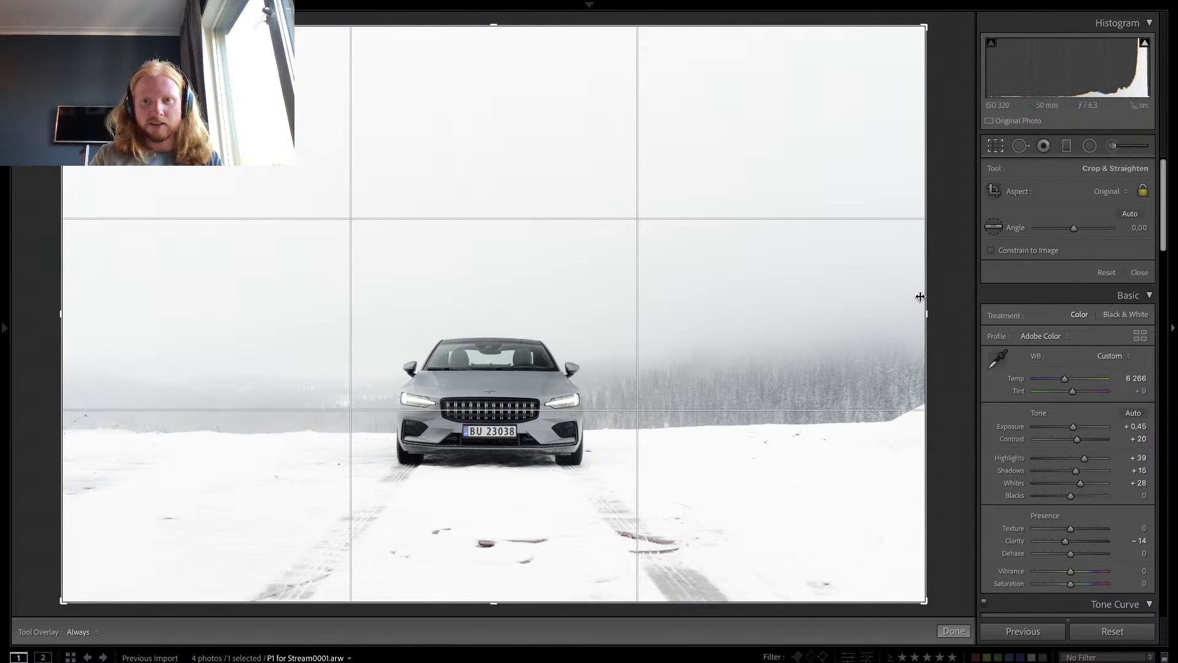
pyautogui.moveTo(928, 298); pyautogui.dragTo(922, 304)
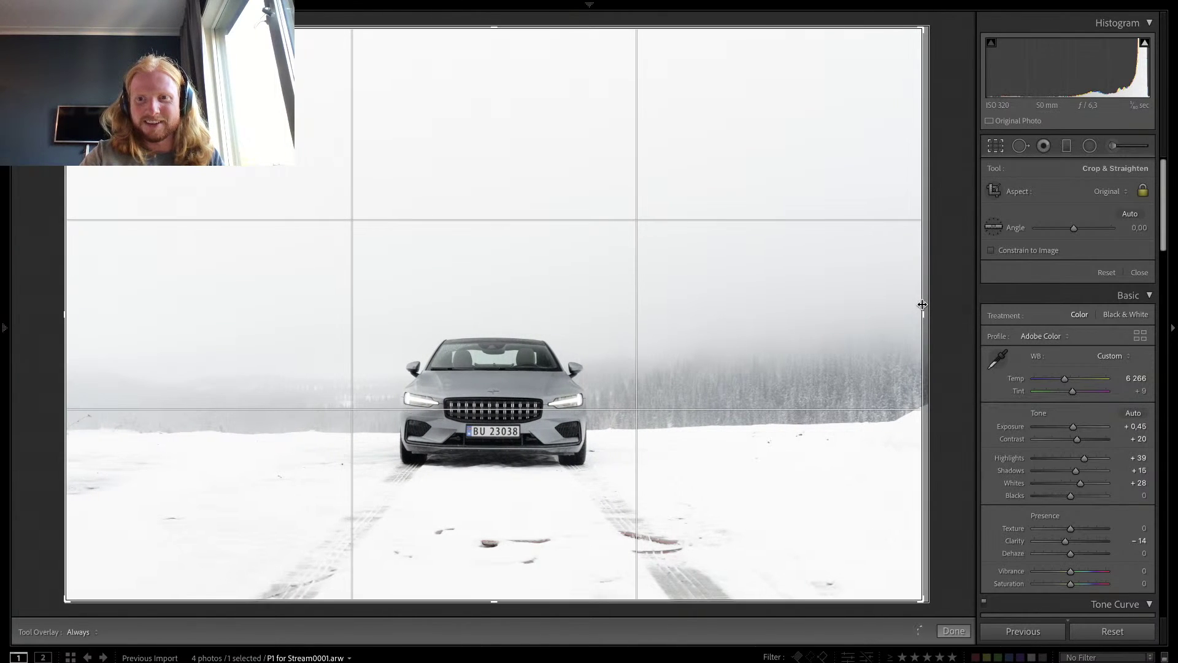
pyautogui.press('Return')
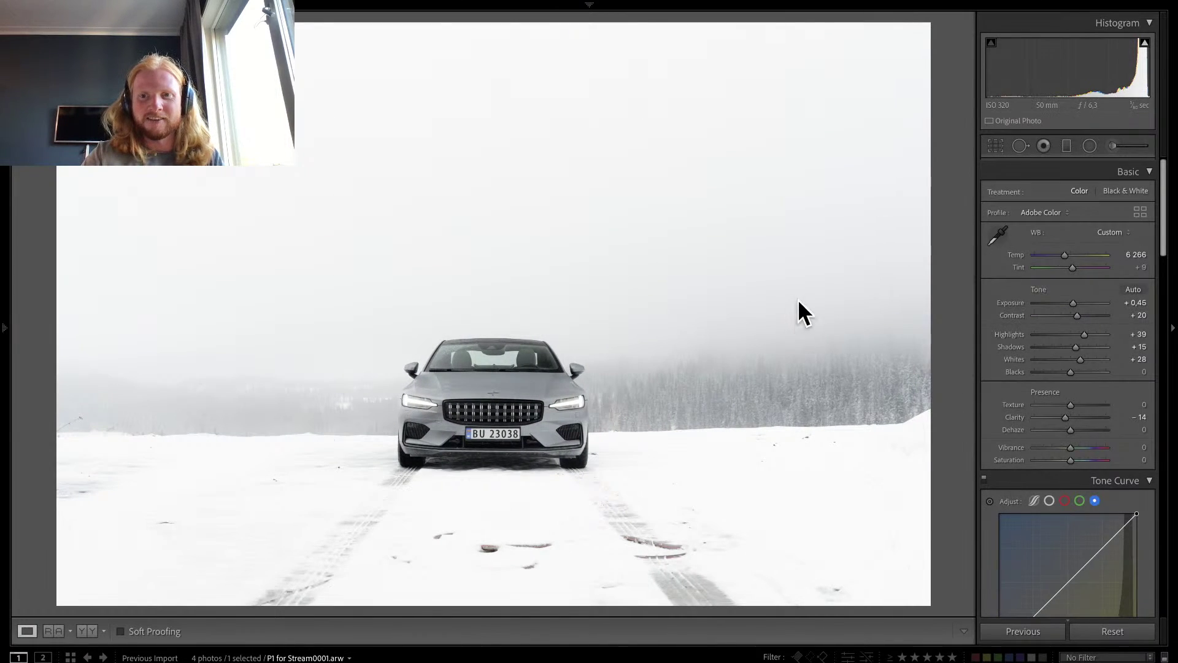
# Step: Switch to the live stream dashboard in the browser to check the chat, and return to the photo editor
pyautogui.hotkey('ctrl', 'Left')
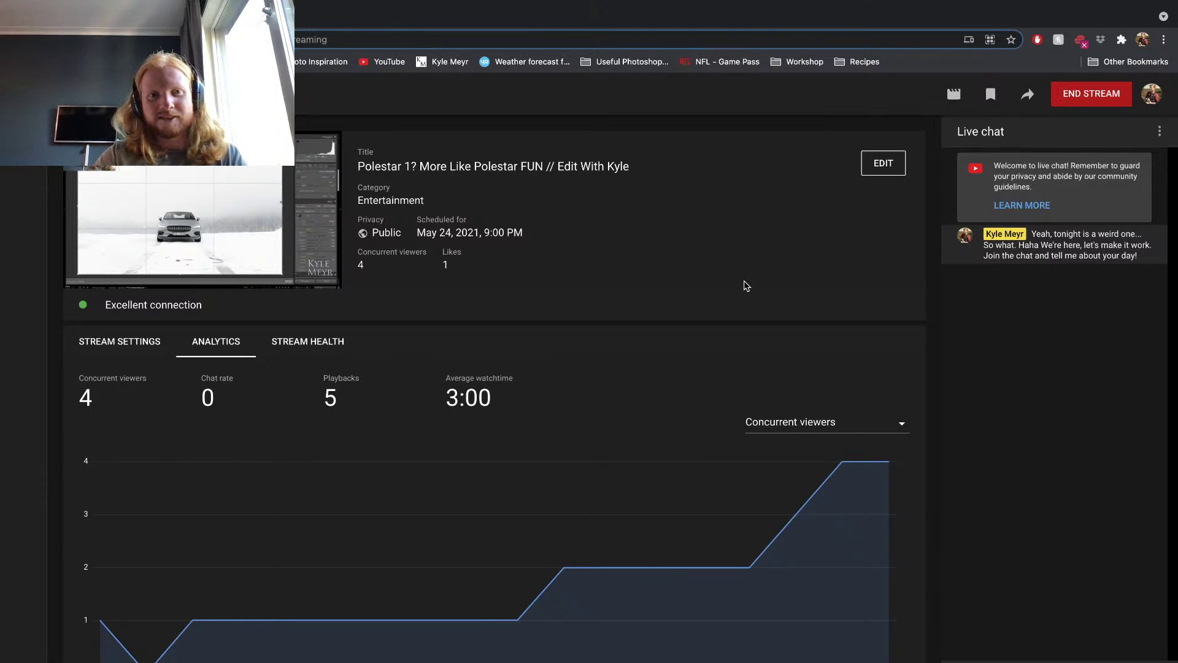
pyautogui.hotkey('ctrl', 'Right')
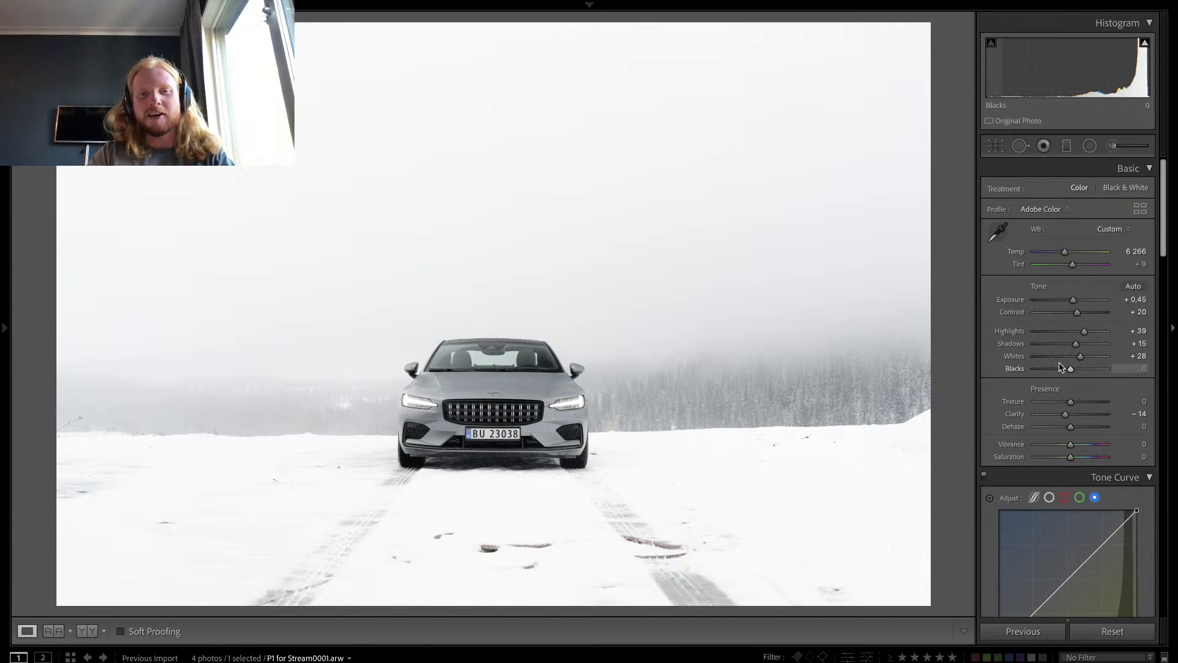
# Step: Paint over the car's front with a new adjustment brush at exposure 0.37, highlights 11 and whites 10, using brush sizes 15 and 9
pyautogui.press('z')
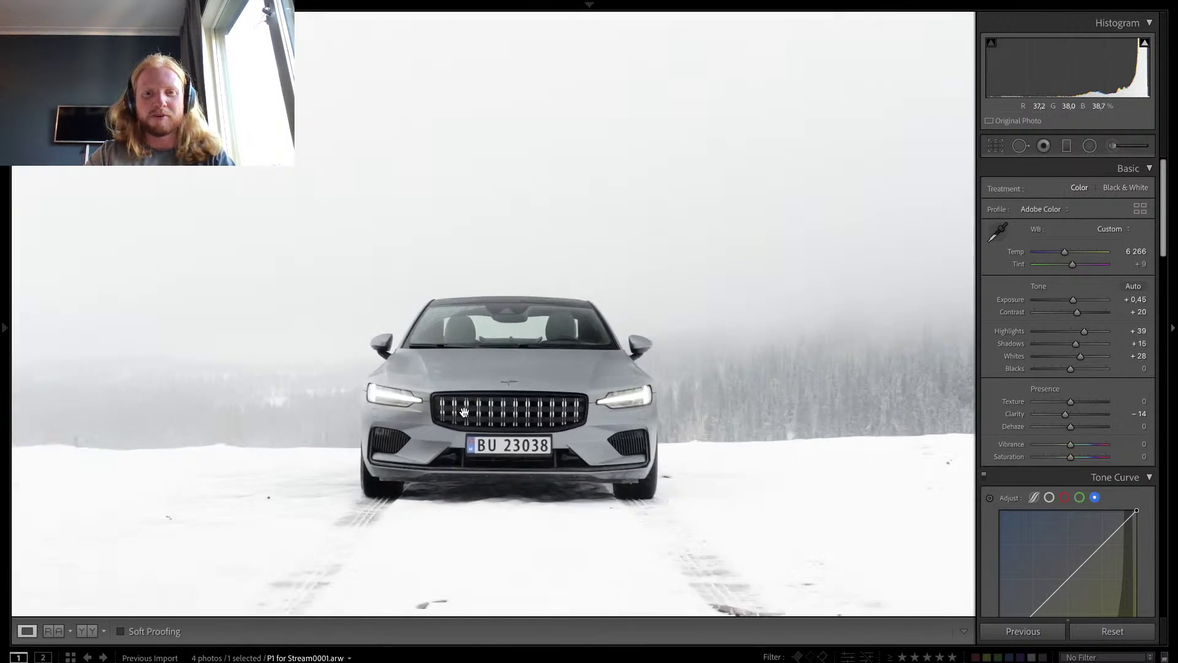
pyautogui.click(1130, 144)
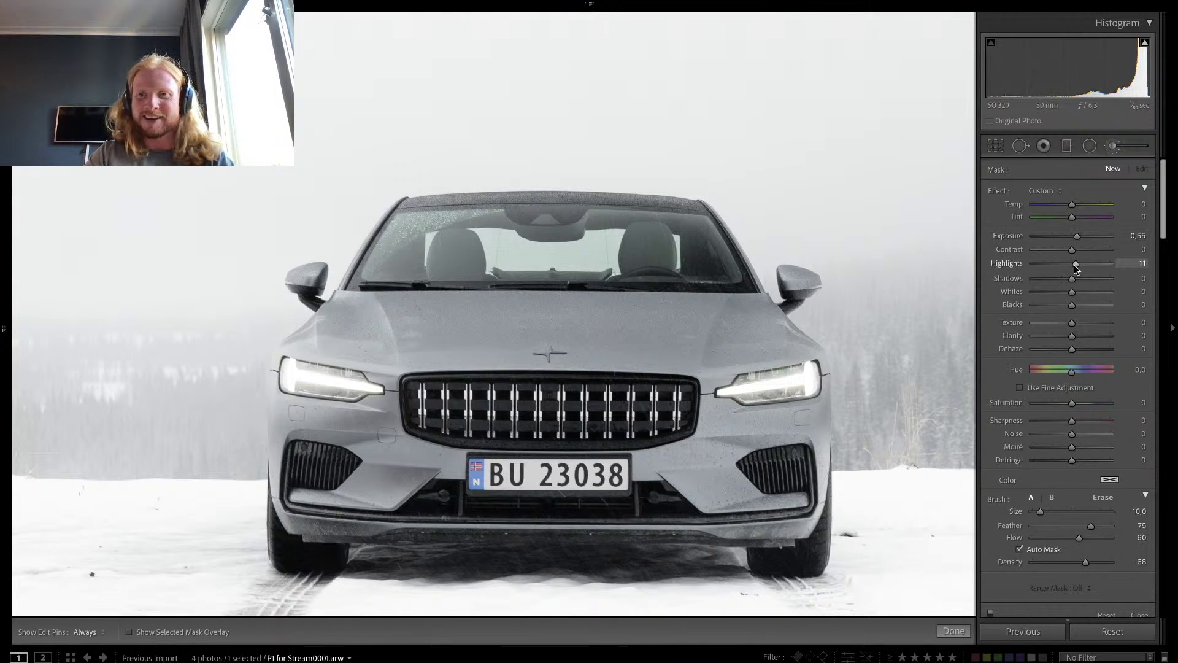
pyautogui.moveTo(1081, 294); pyautogui.dragTo(1075, 293)
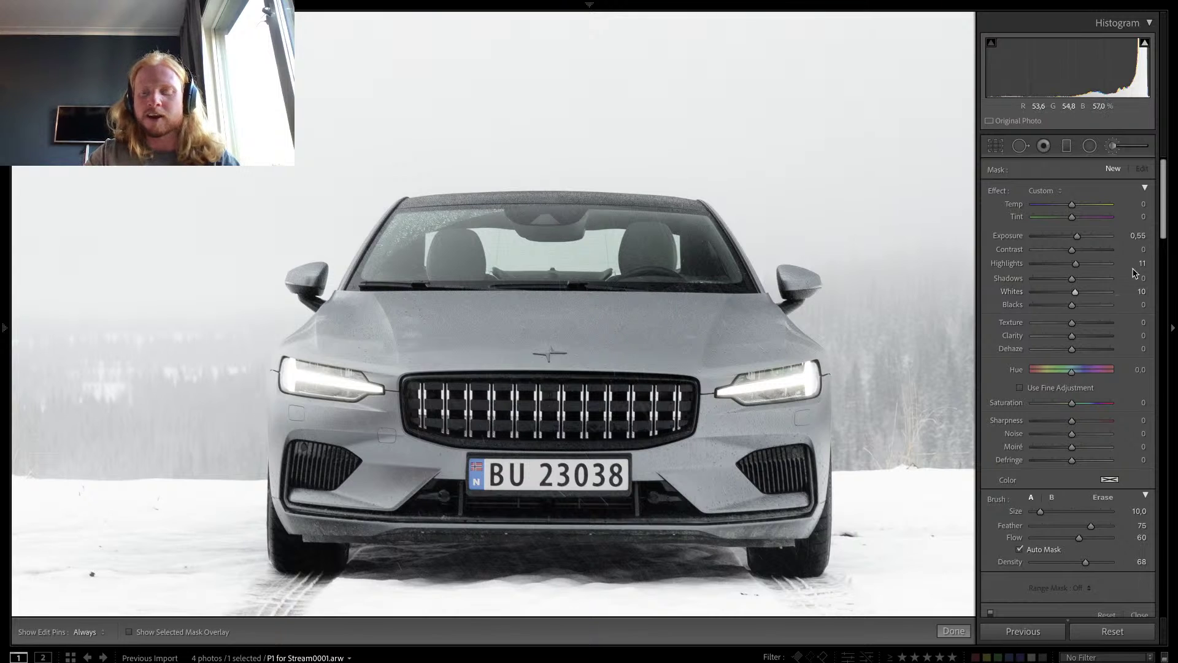
pyautogui.moveTo(1080, 238); pyautogui.dragTo(1075, 239)
pyautogui.scroll(3, 677, 468)
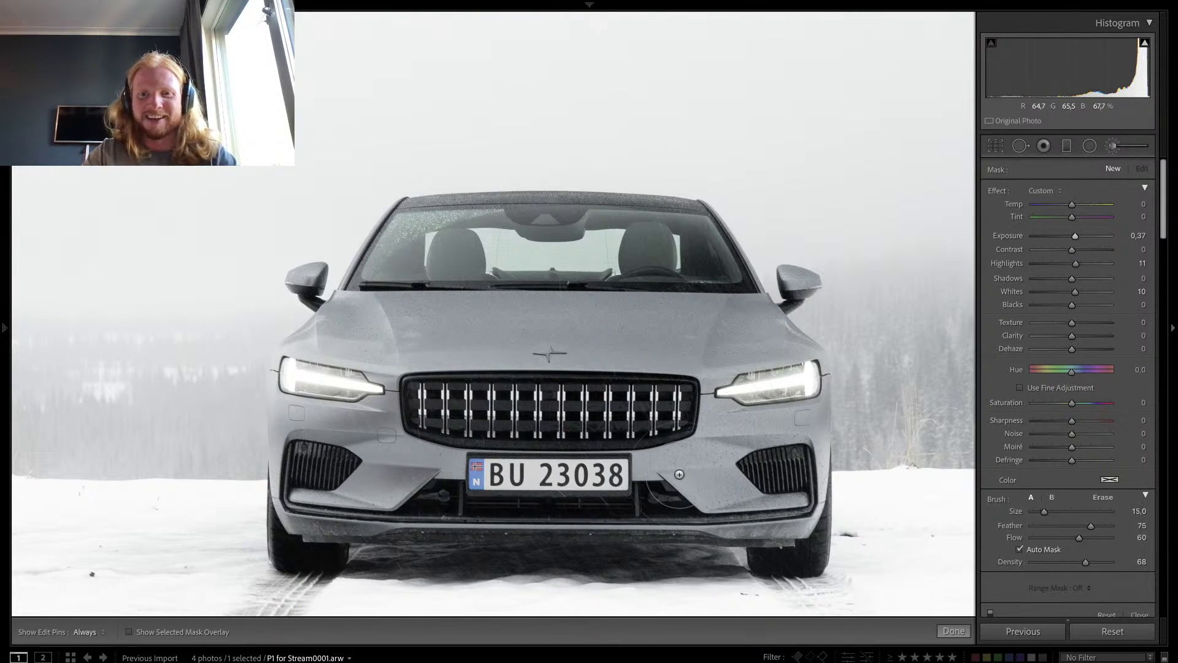
pyautogui.press('h')
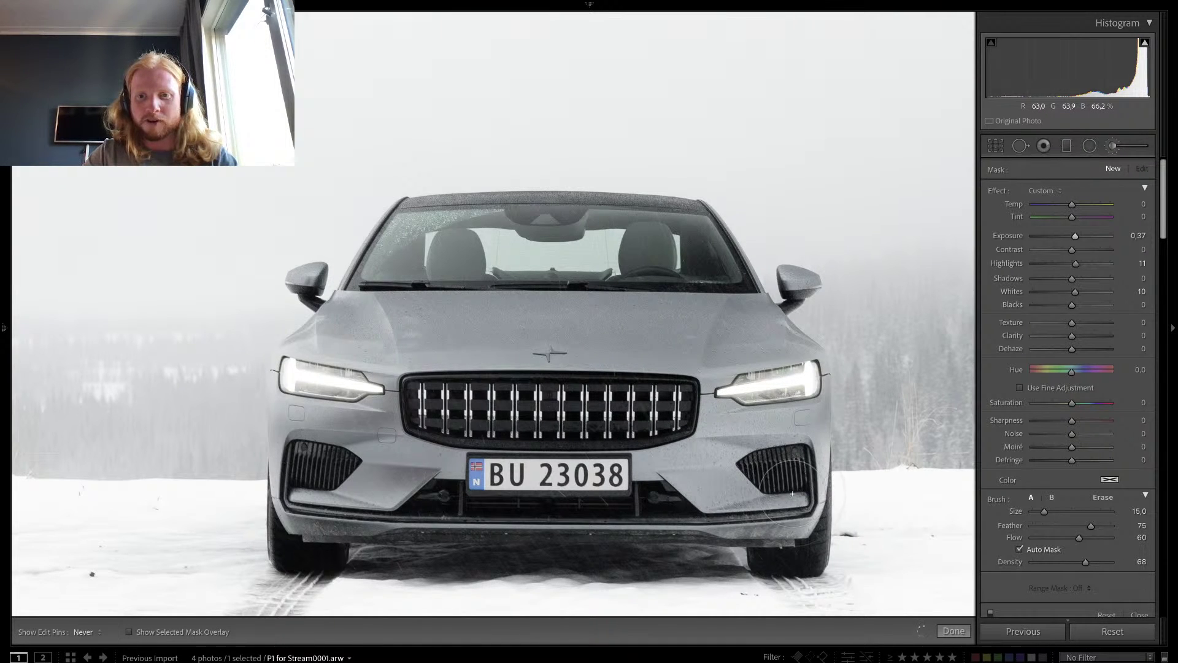
pyautogui.moveTo(707, 484)
pyautogui.mouseDown()
pyautogui.moveTo(546, 464)
pyautogui.moveTo(436, 424)
pyautogui.mouseUp()
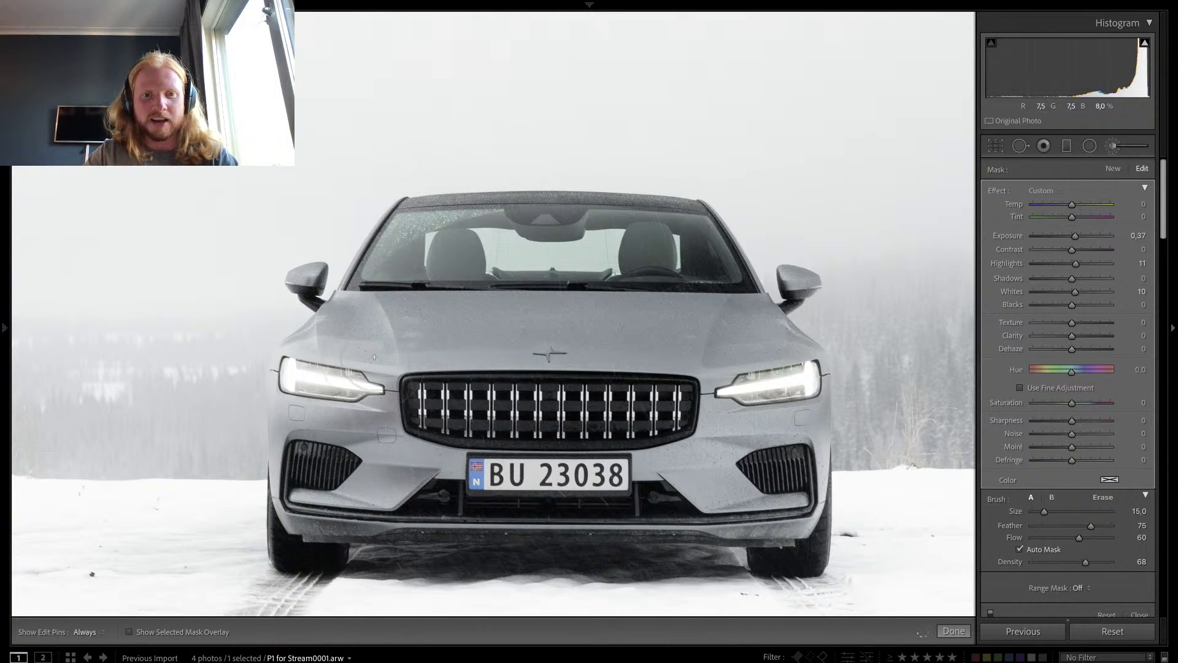
pyautogui.press('h')
pyautogui.press('h')
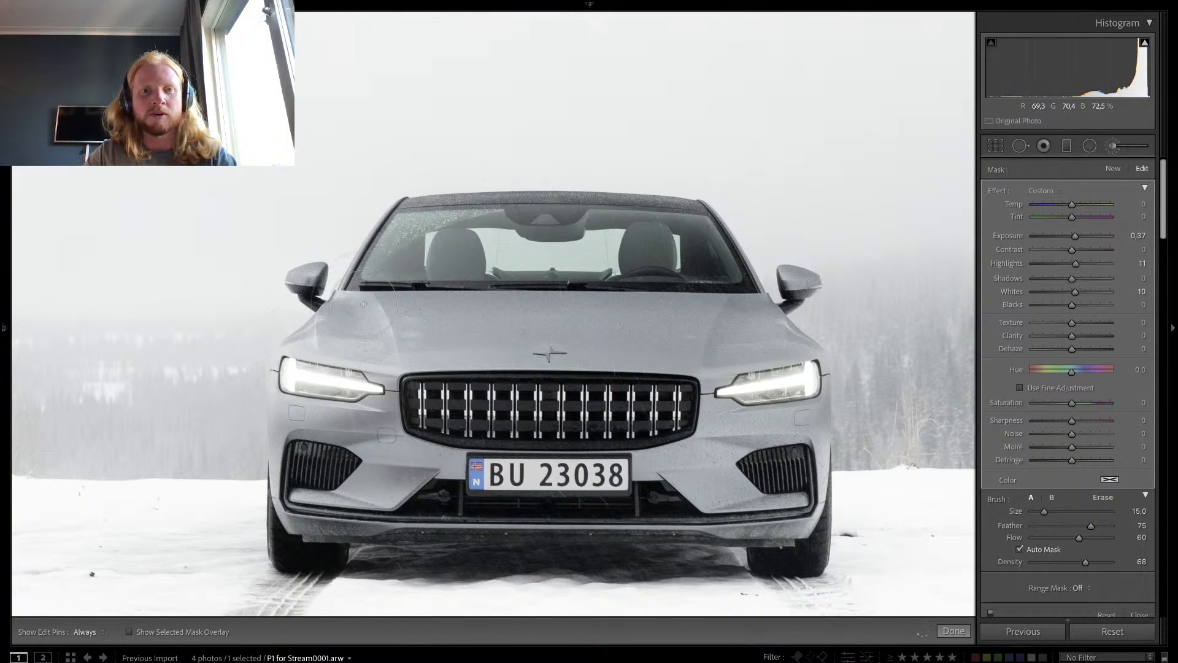
pyautogui.press('h')
pyautogui.scroll(-3, 310, 276)
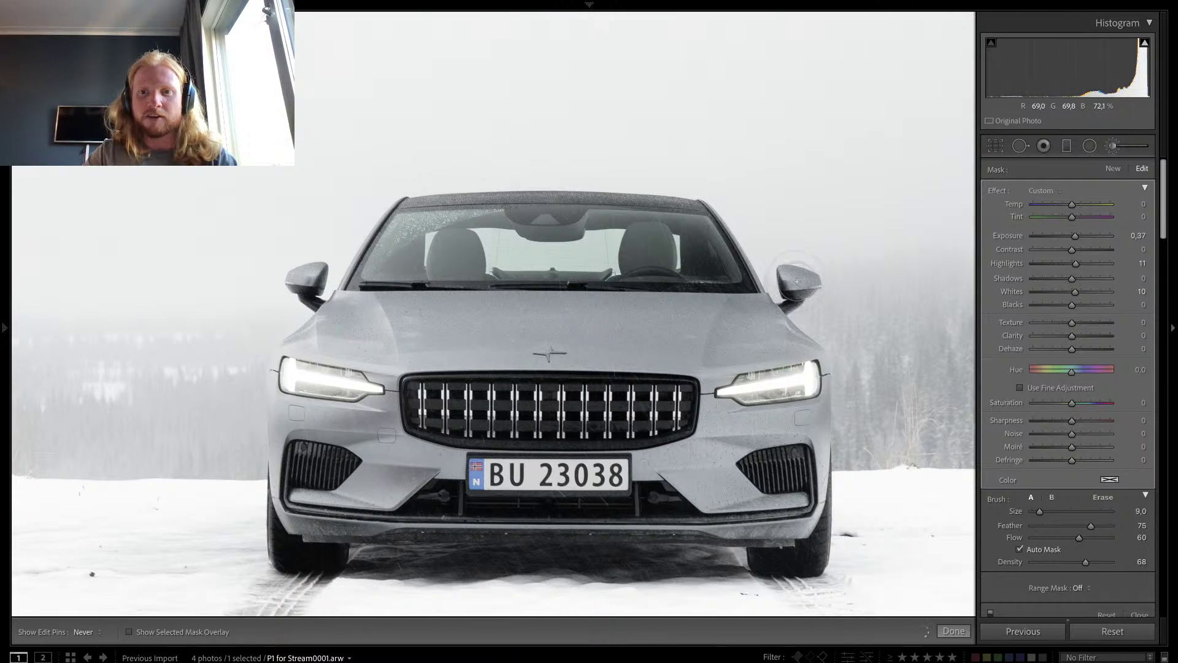
pyautogui.press('h')
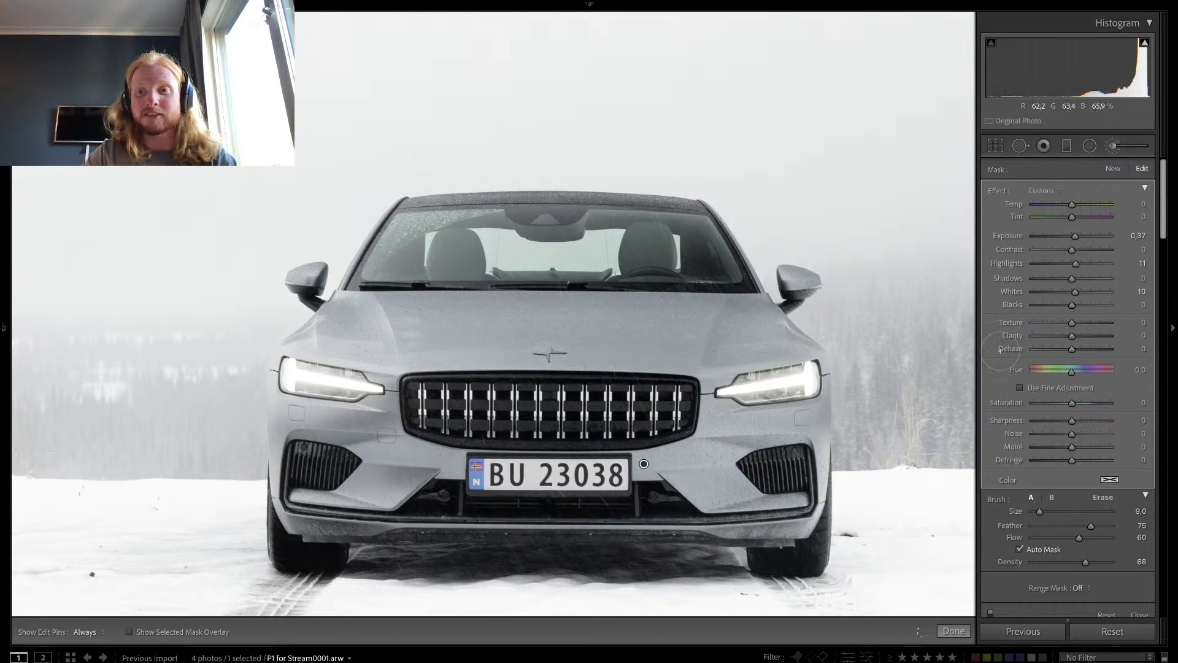
# Step: Set the car brush adjustment's dehaze to 32, whites to 33, highlights to 34 and saturation to -32
pyautogui.moveTo(1072, 348); pyautogui.dragTo(1083, 349)
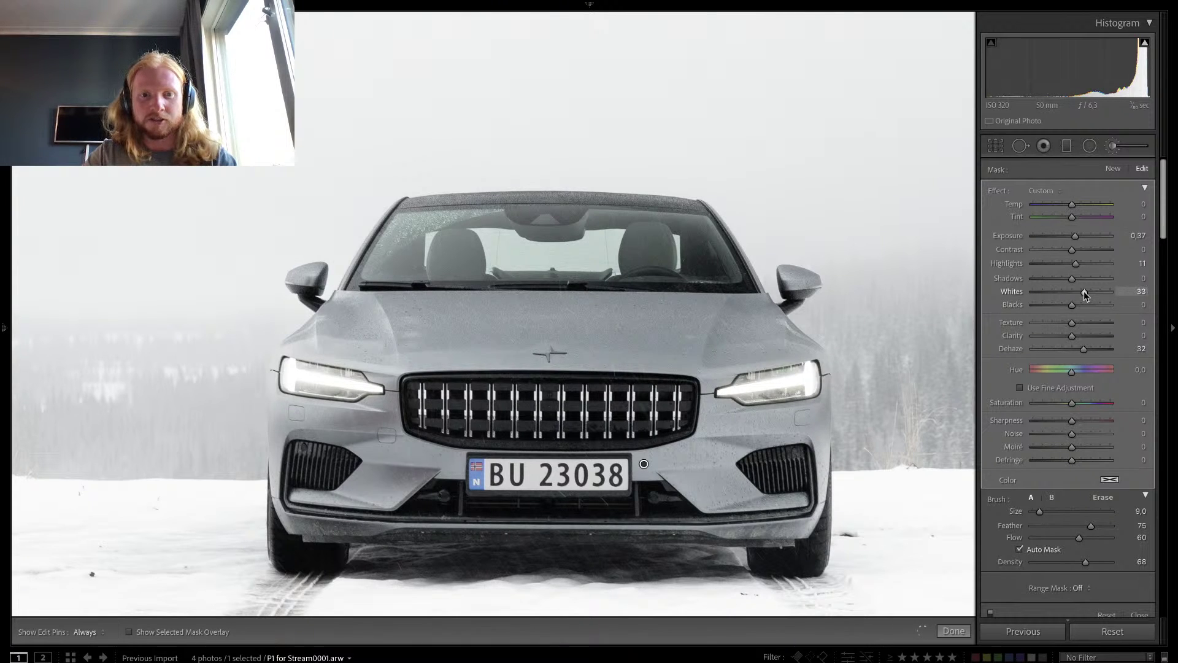
pyautogui.click(1084, 263)
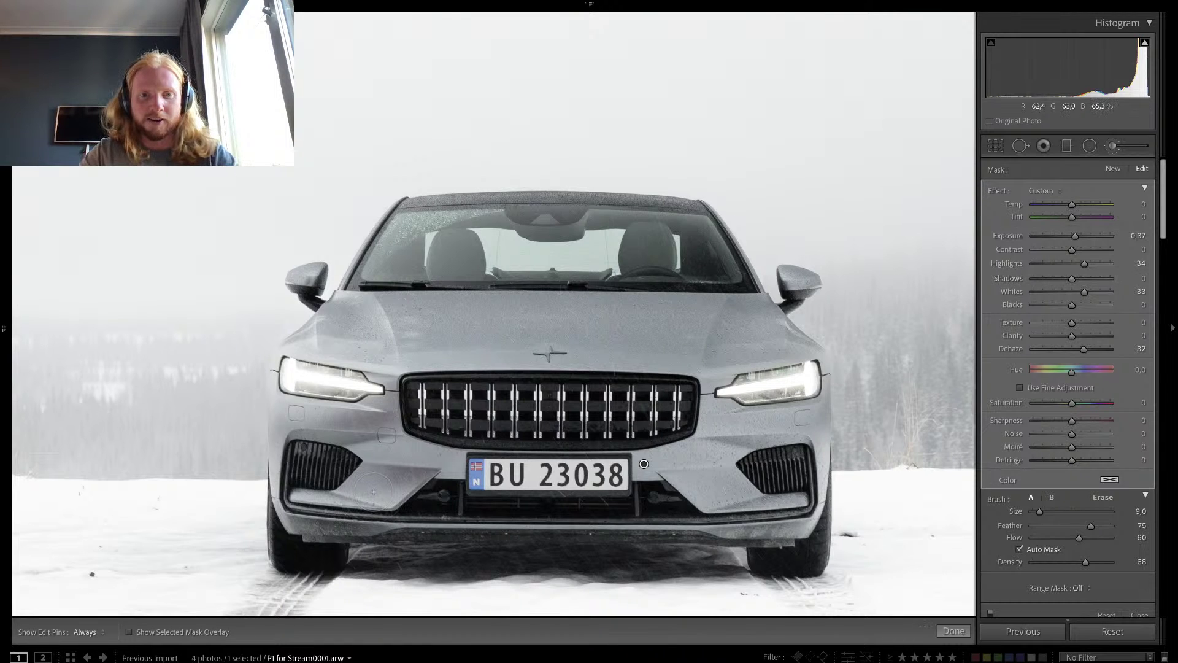
pyautogui.scroll(3, 373, 492)
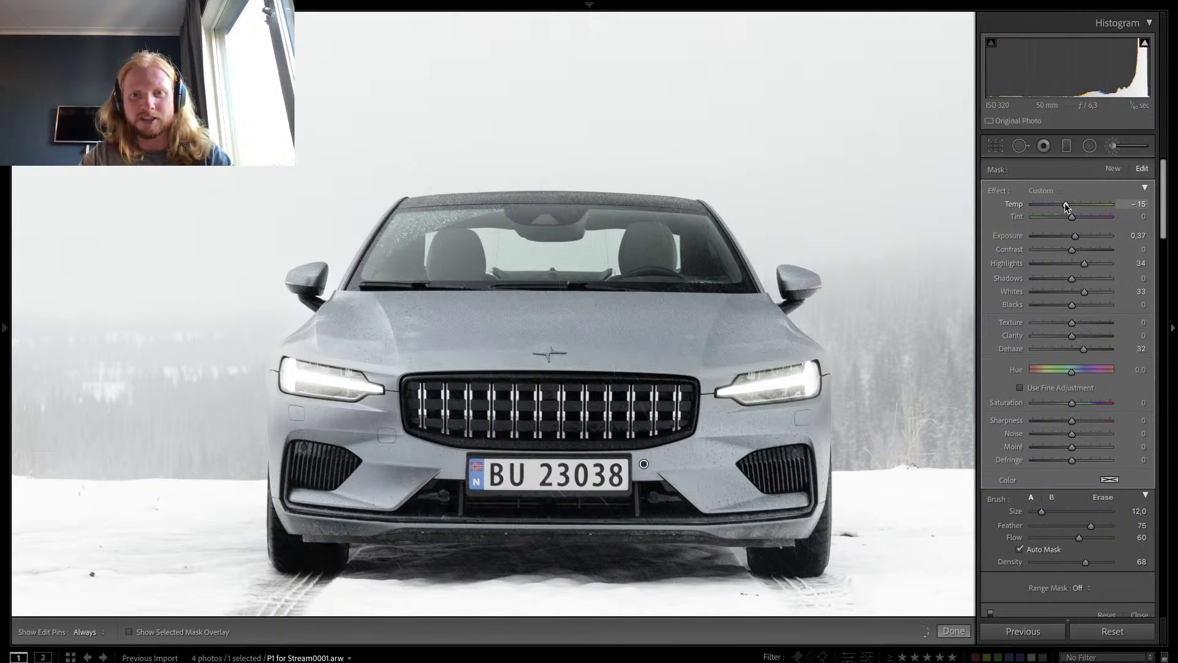
pyautogui.click(1055, 400)
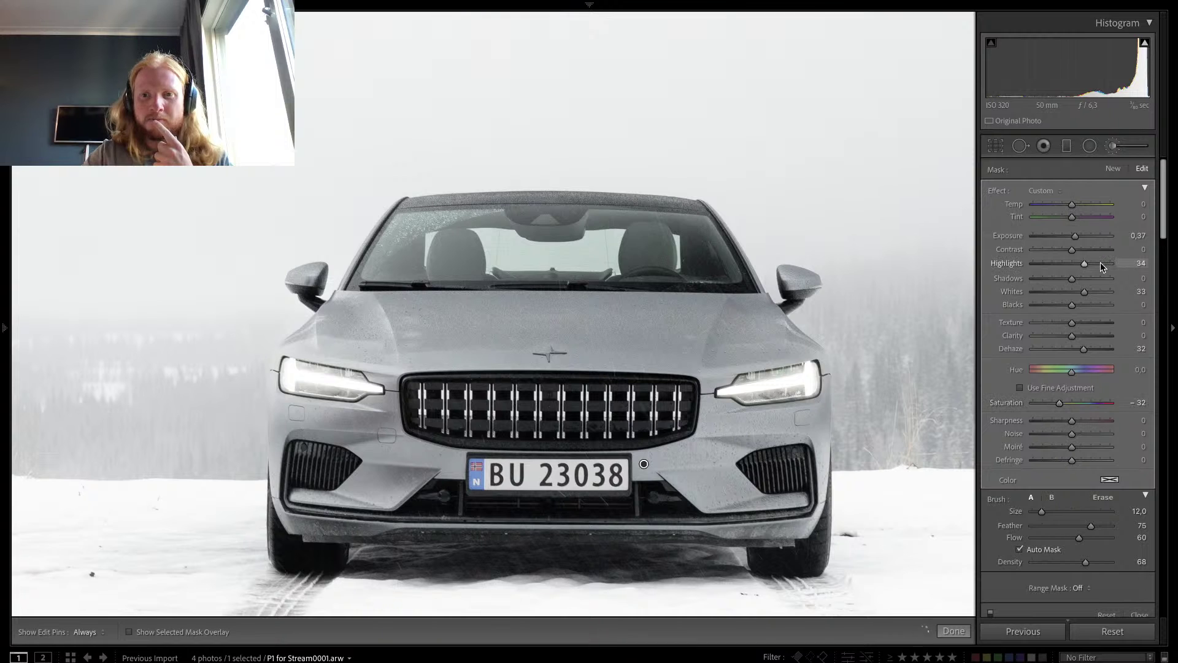
# Step: Raise the car brush adjustment's highlights to 76, contrast to 23 and exposure to 0.57, and finish the brush edit
pyautogui.press('z')
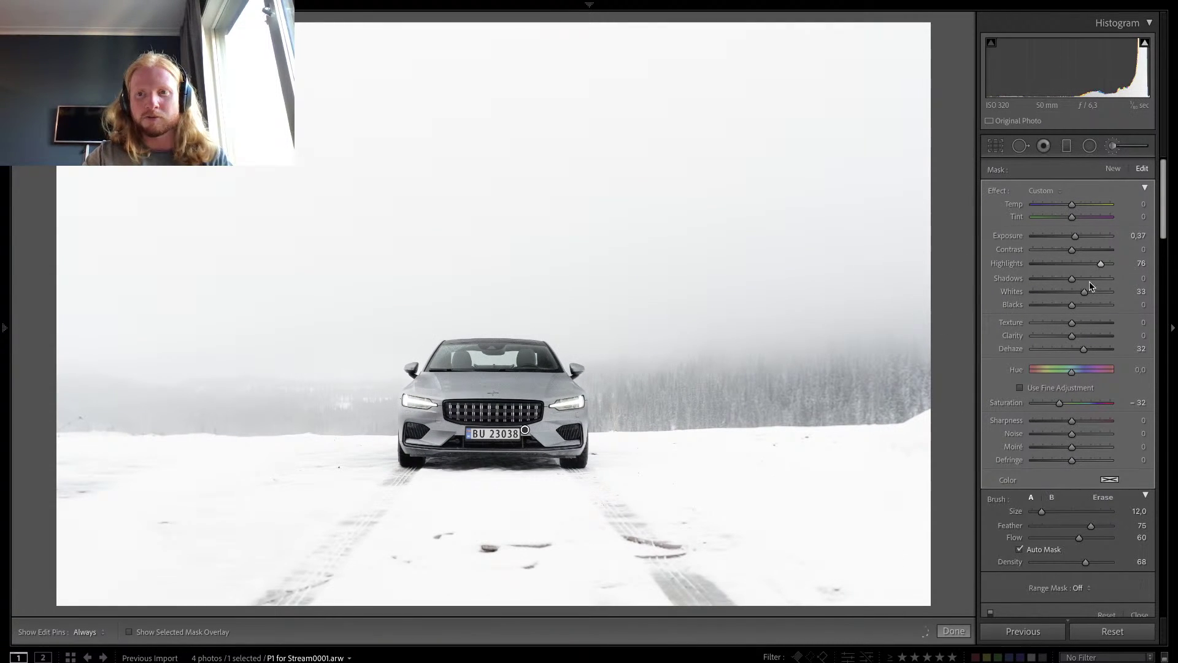
pyautogui.click(1084, 252)
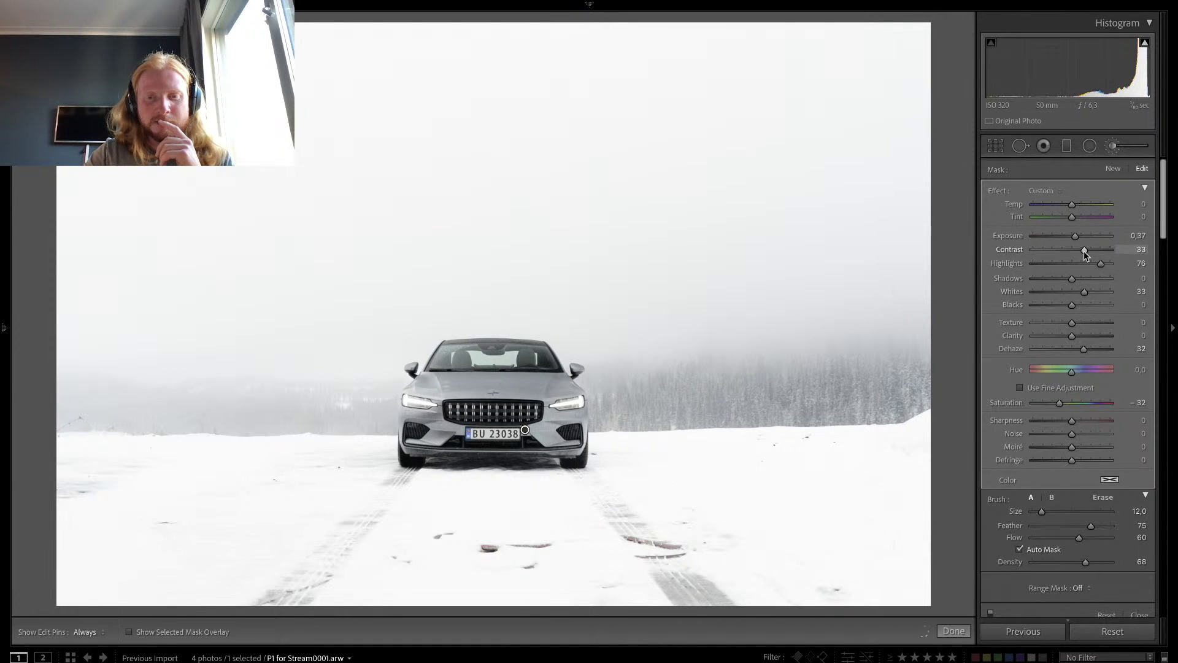
pyautogui.moveTo(1083, 251); pyautogui.dragTo(1077, 238)
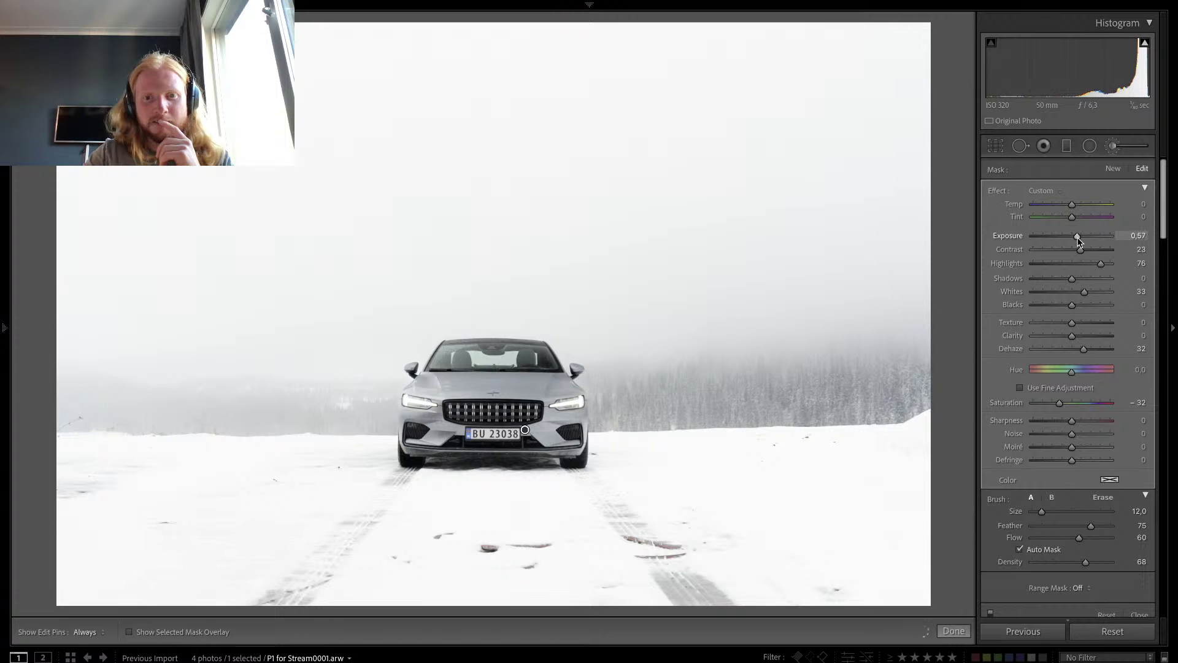
pyautogui.press('k')
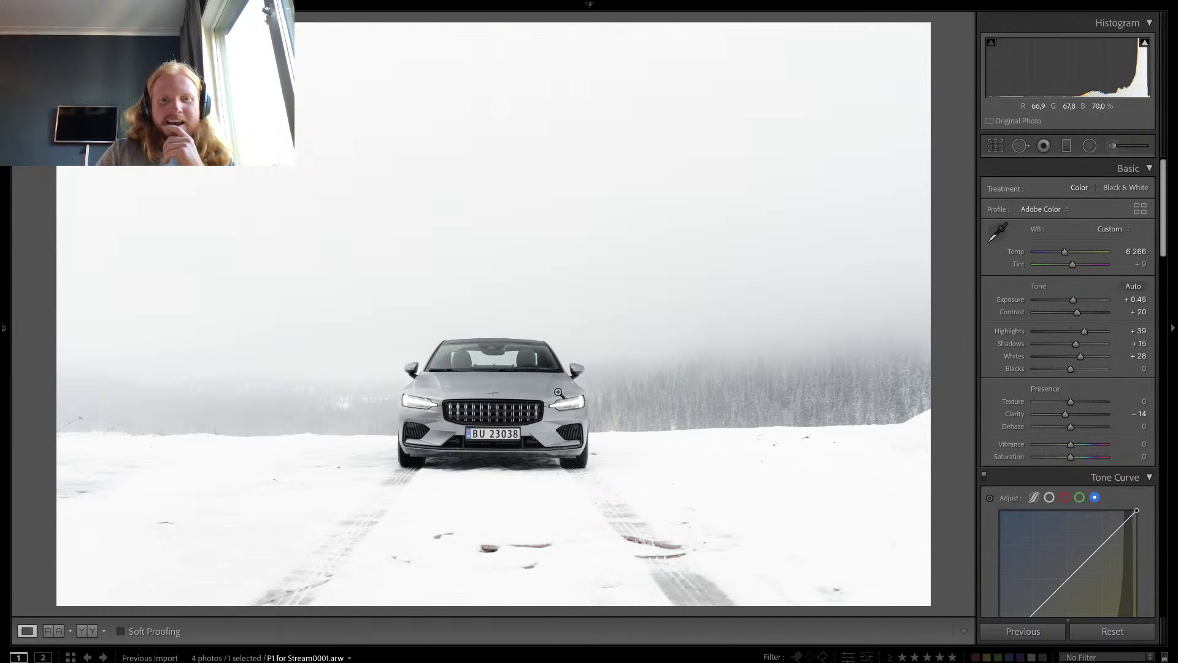
# Step: Heal the dark elongated mark in the foreground snow, left of the large hole between the tyre tracks, with spot removal at size 35
pyautogui.click(1067, 147)
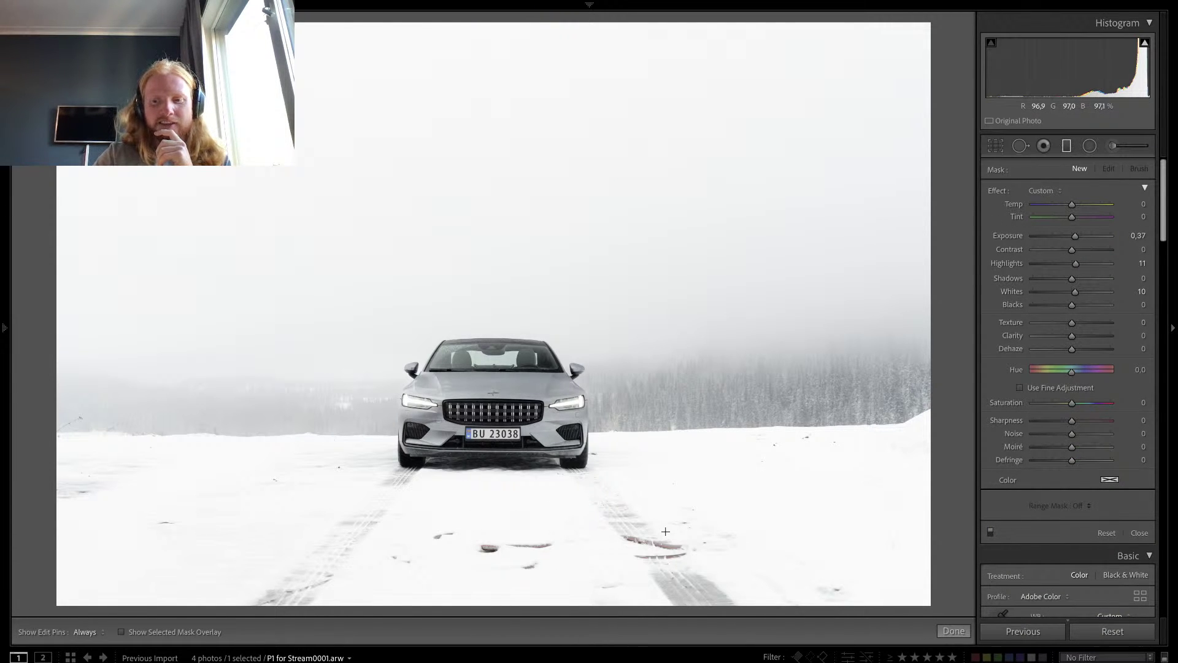
pyautogui.press('m')
pyautogui.click(532, 561)
pyautogui.moveTo(532, 561)
pyautogui.mouseDown()
pyautogui.moveTo(728, 397)
pyautogui.moveTo(760, 318)
pyautogui.moveTo(751, 381)
pyautogui.mouseUp()
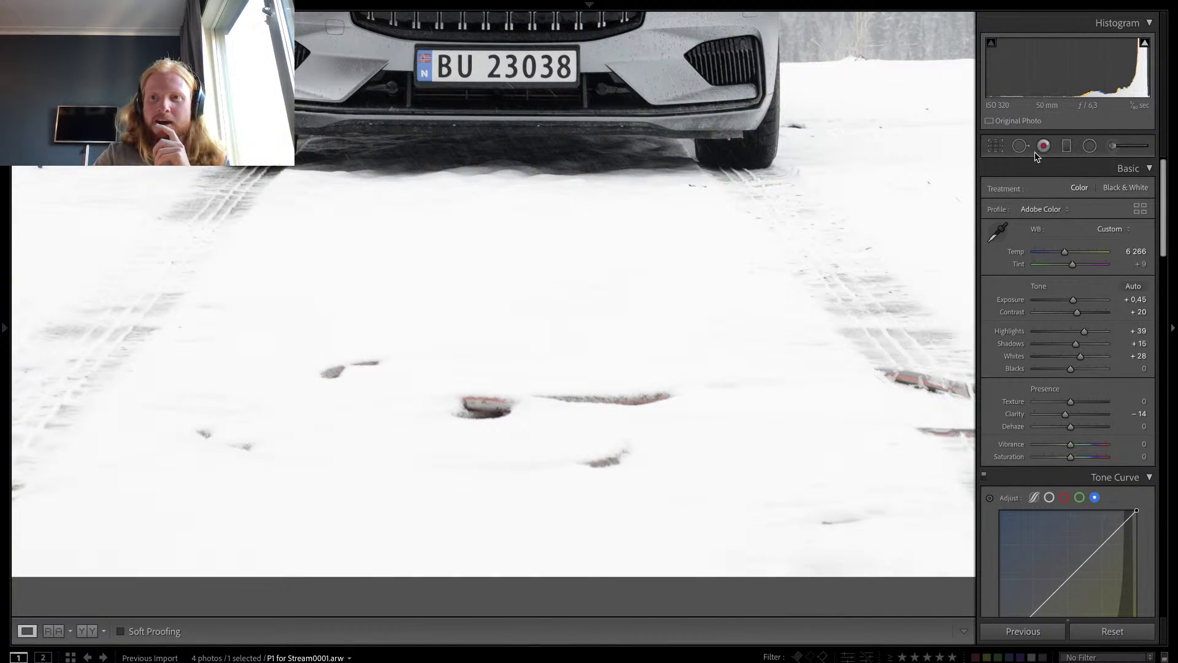
pyautogui.click(1020, 145)
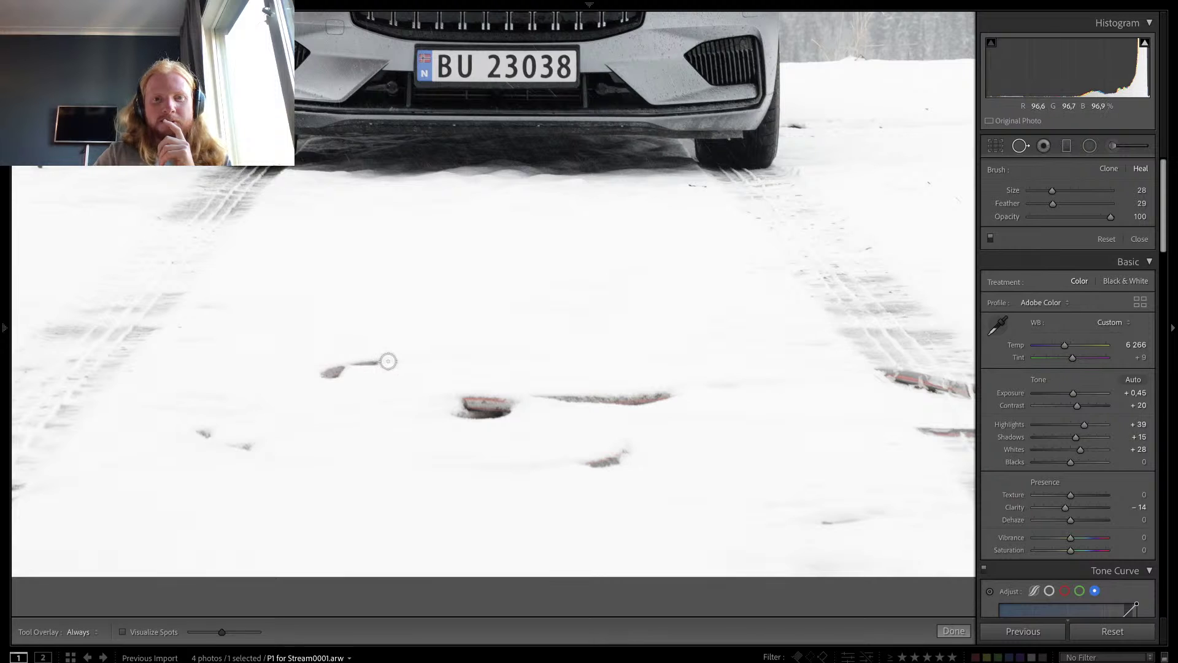
pyautogui.moveTo(390, 359); pyautogui.dragTo(335, 372)
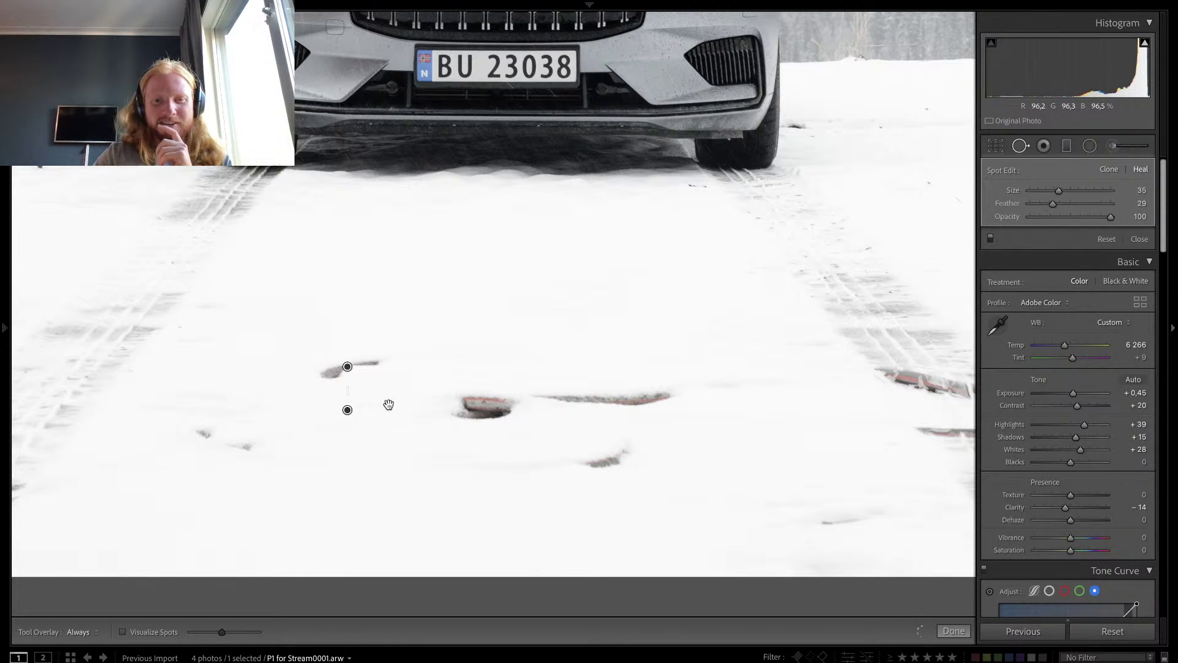
pyautogui.press('q')
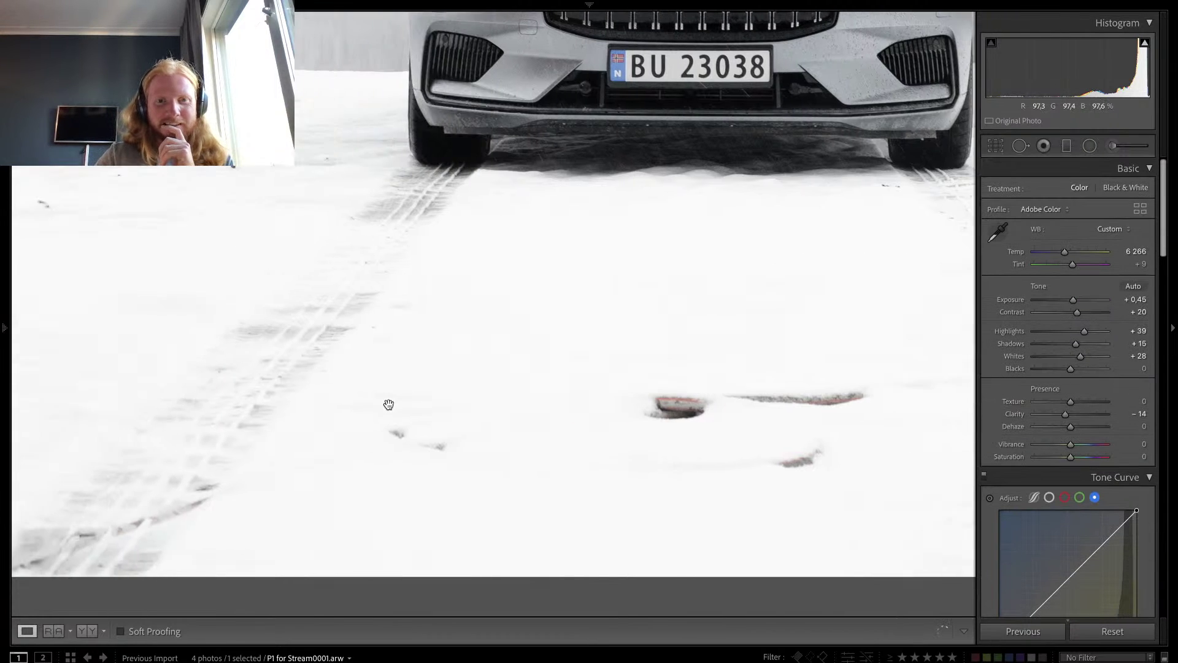
# Step: Heal the faint streak near the photo's lower edge and the two small dark marks beside the left tyre track
pyautogui.moveTo(471, 397); pyautogui.dragTo(271, 381)
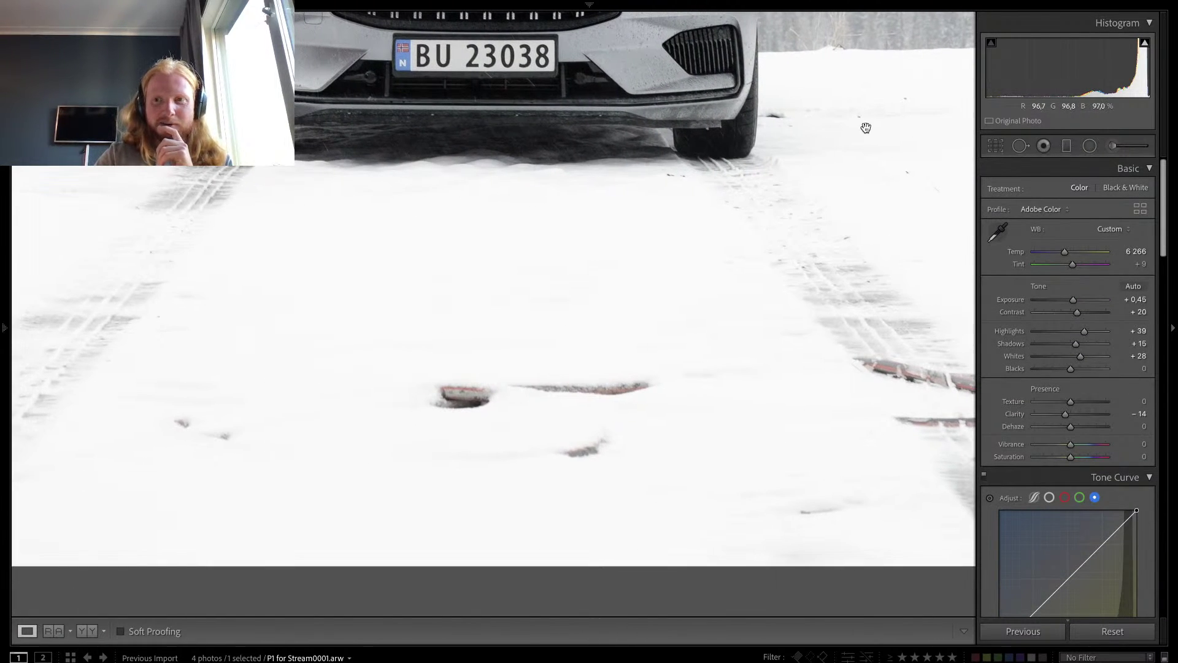
pyautogui.click(1020, 146)
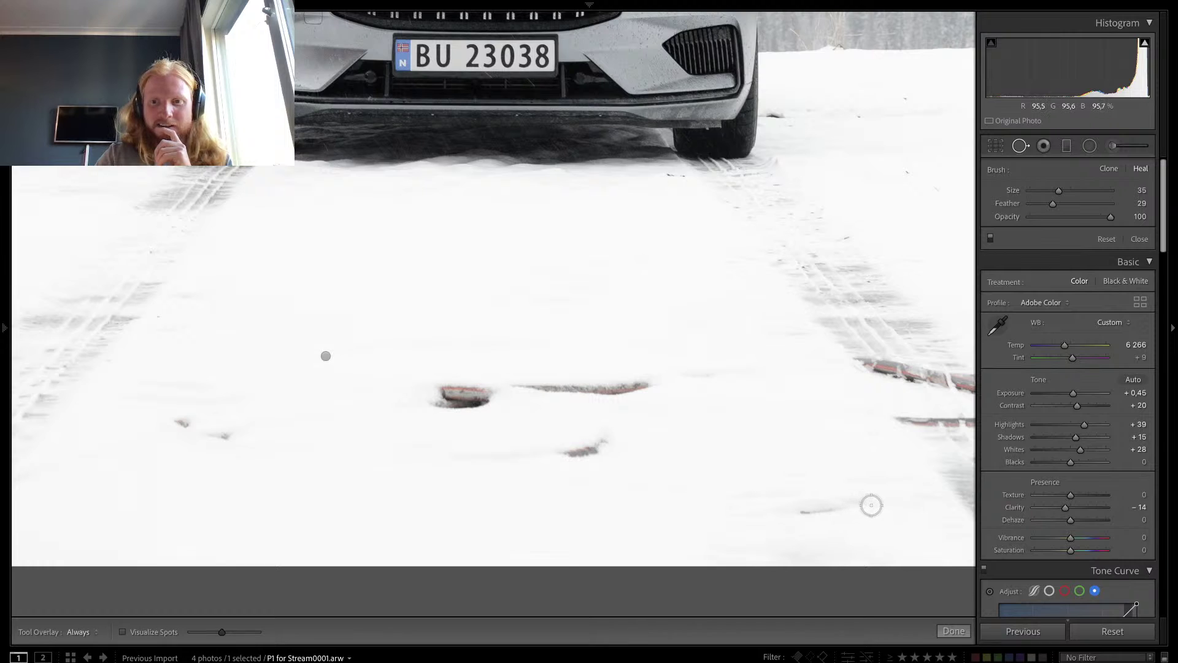
pyautogui.moveTo(871, 505); pyautogui.dragTo(789, 512)
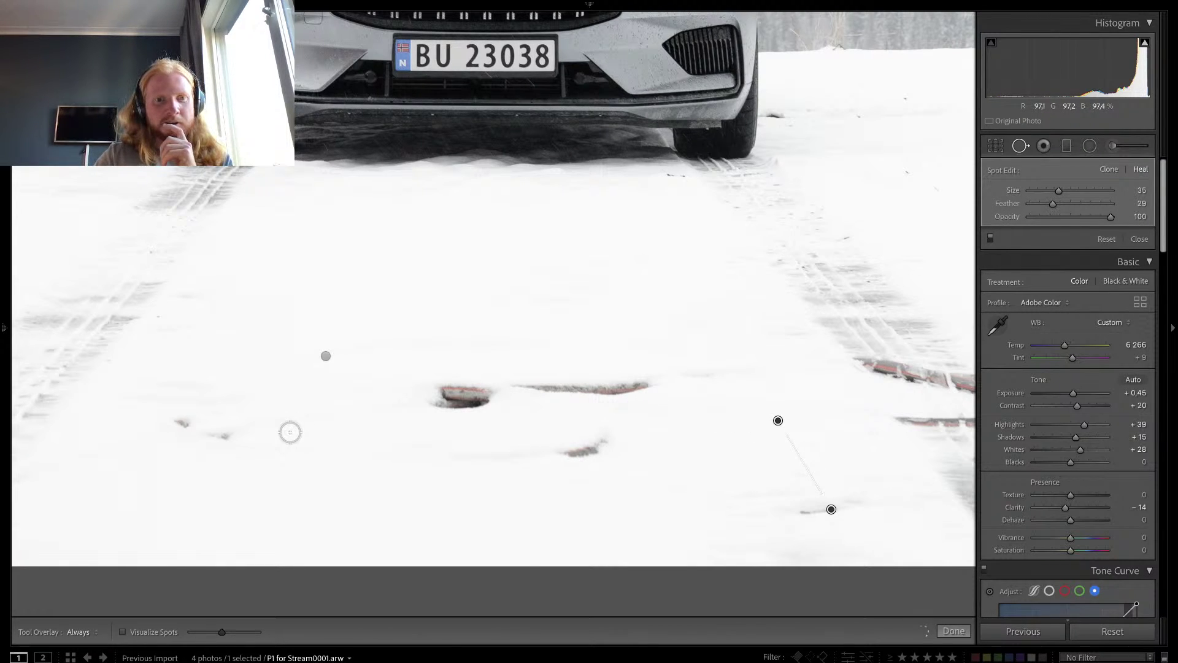
pyautogui.click(175, 420)
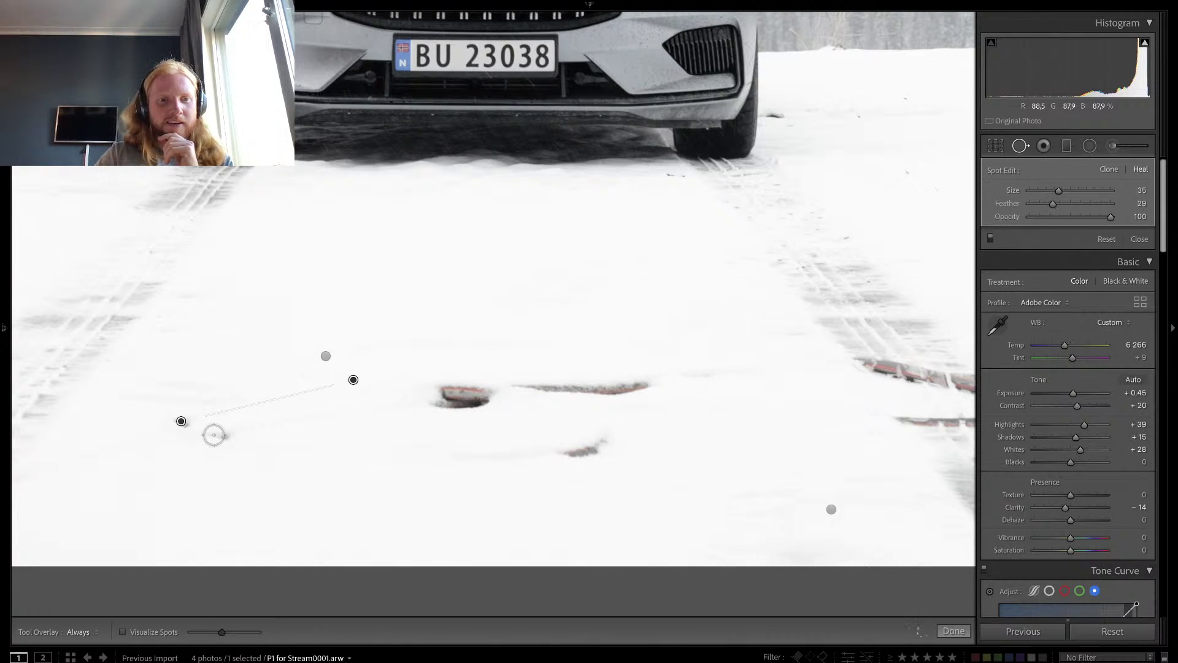
pyautogui.click(206, 433)
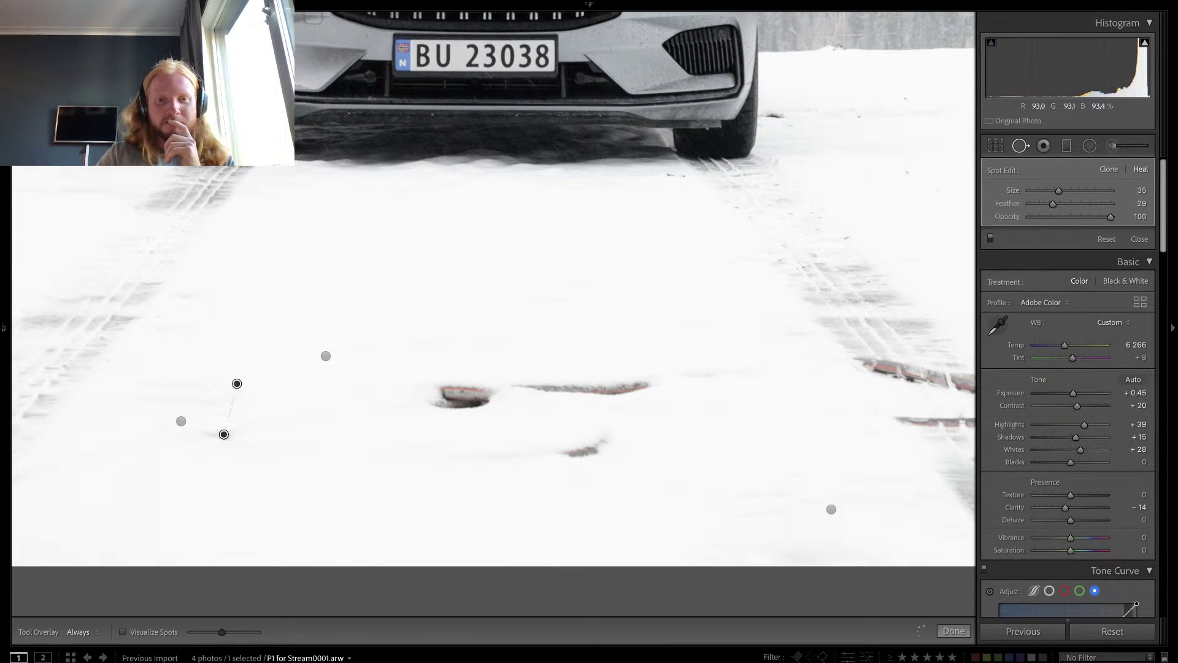
pyautogui.press('q')
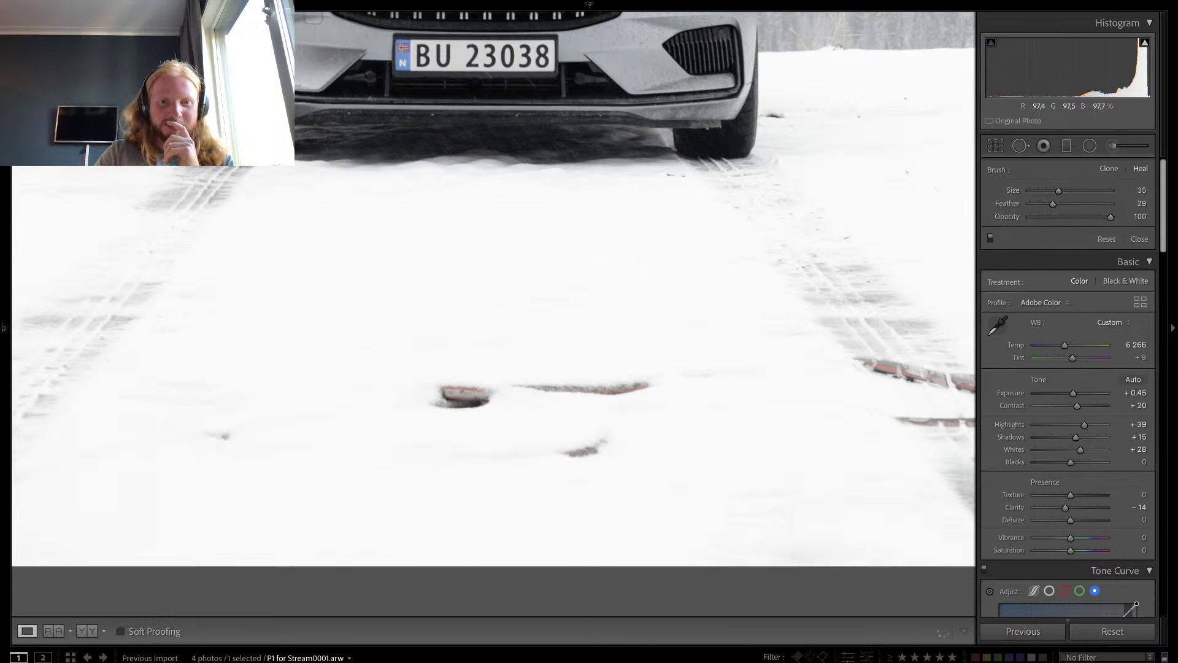
# Step: Heal the small dark mark in the foreground snow, just below the large hole and crack, with spot removal at size 47
pyautogui.press('super+Tab')
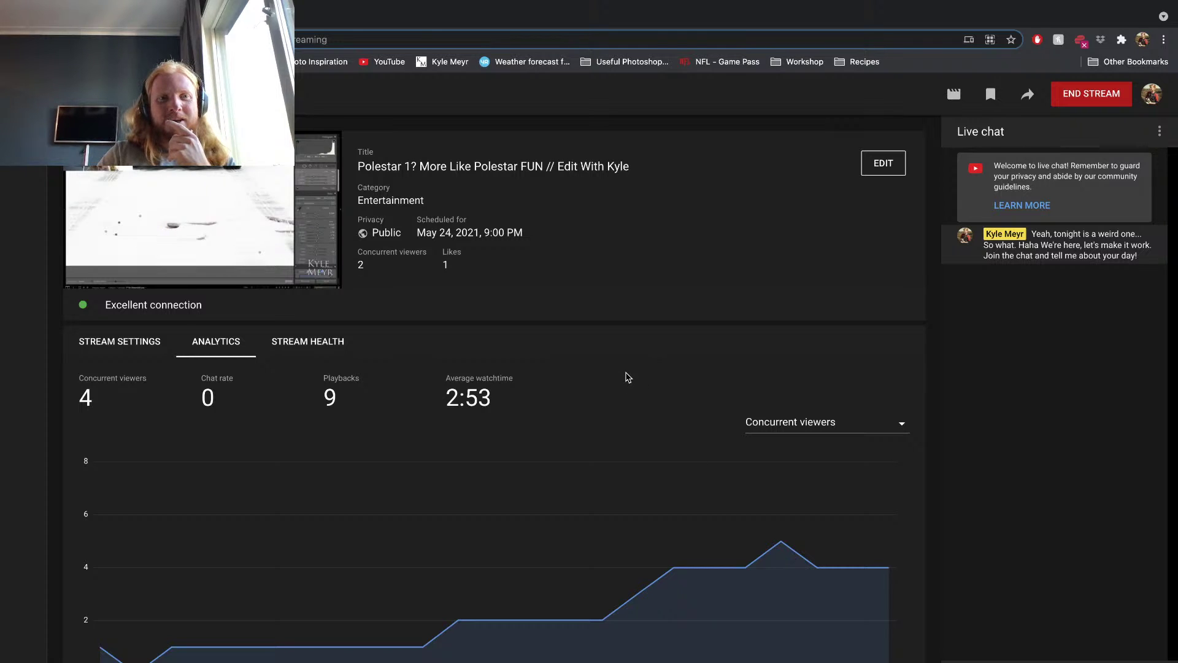
pyautogui.press('super+Tab')
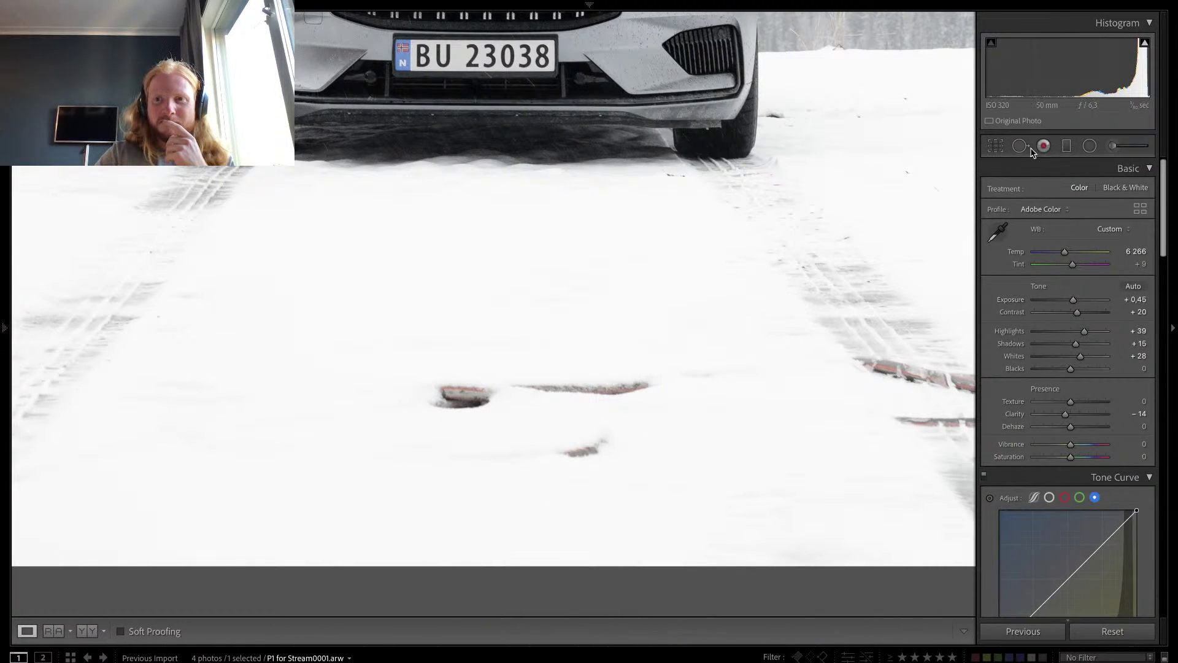
pyautogui.click(1020, 146)
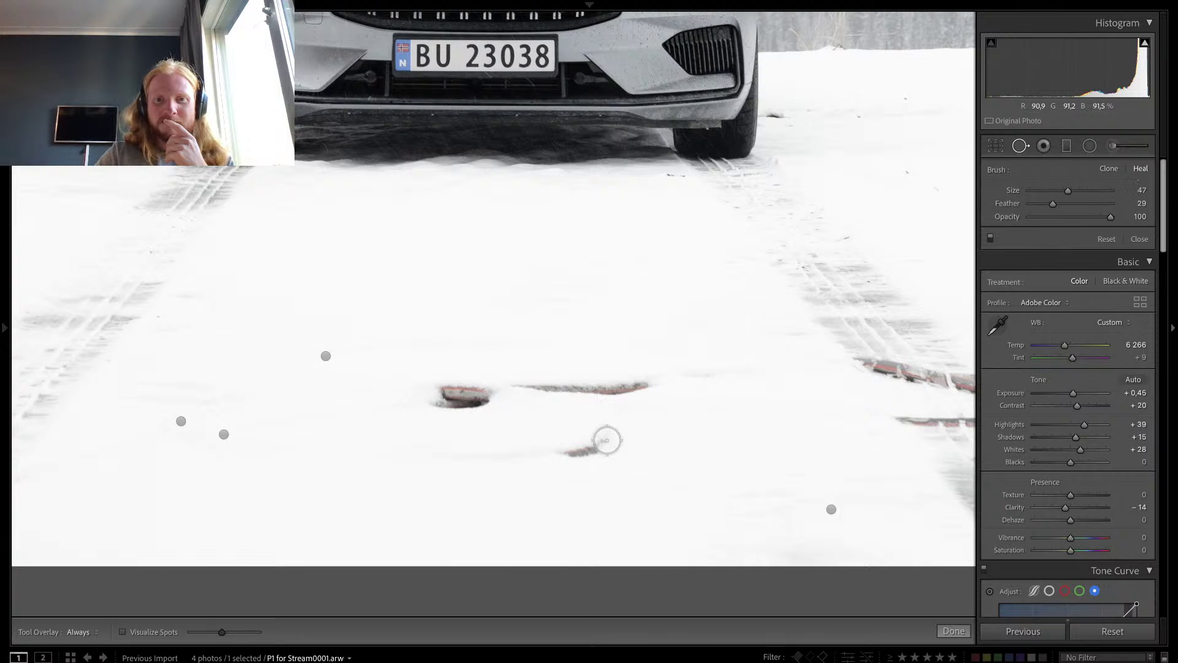
pyautogui.moveTo(606, 440); pyautogui.dragTo(456, 457)
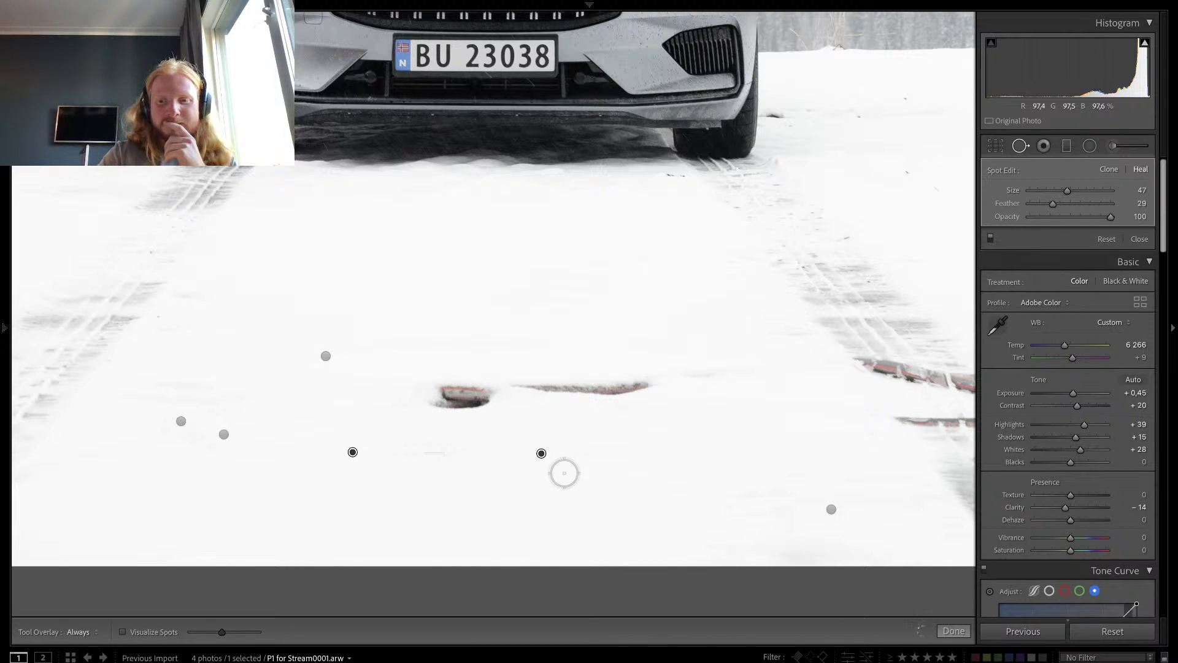
pyautogui.press('q')
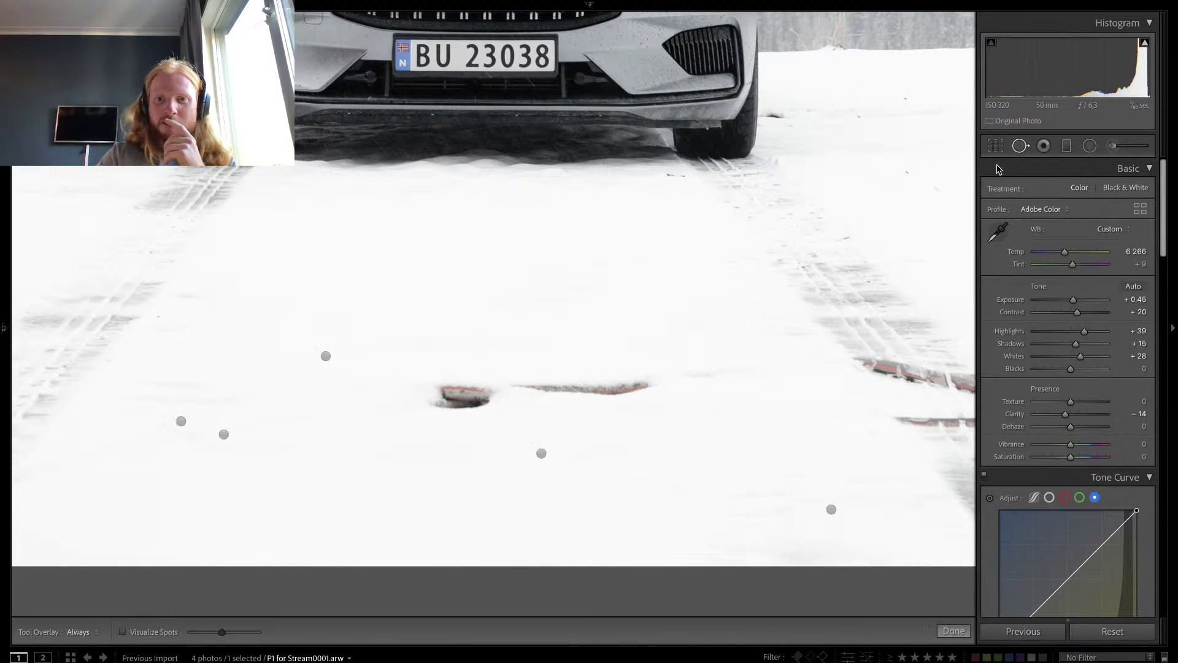
# Step: Heal the large hole and the long crack beside it between the tyre tracks with spot removal at size 47
pyautogui.press('q')
pyautogui.moveTo(645, 382); pyautogui.dragTo(423, 396)
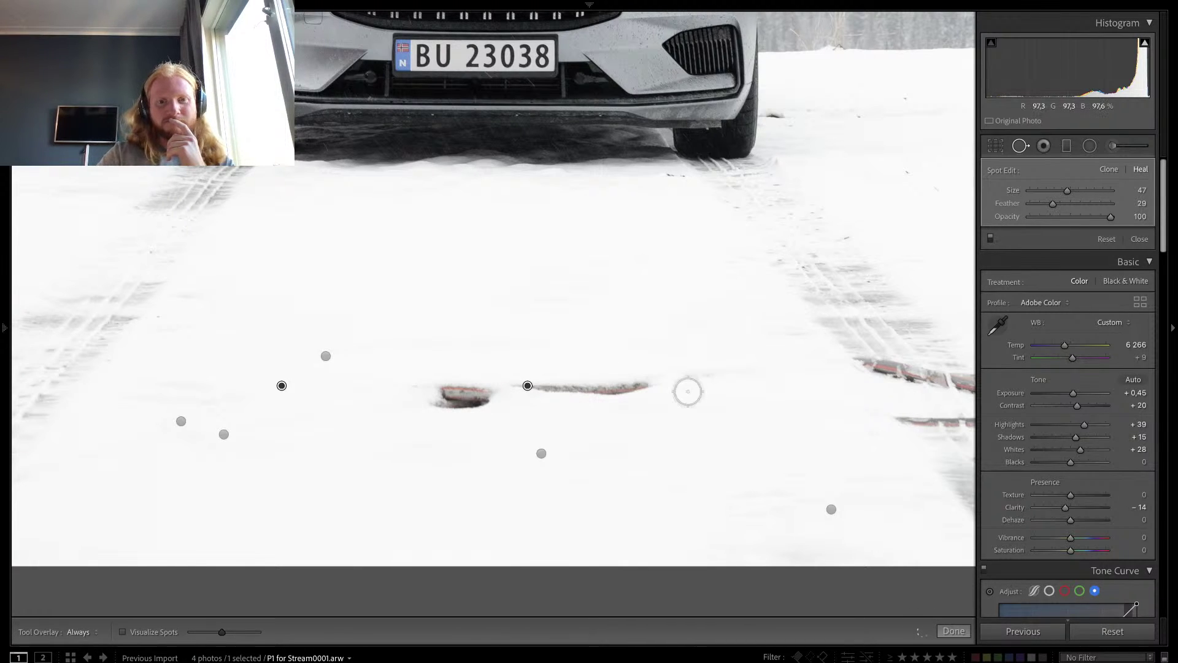
pyautogui.press('q')
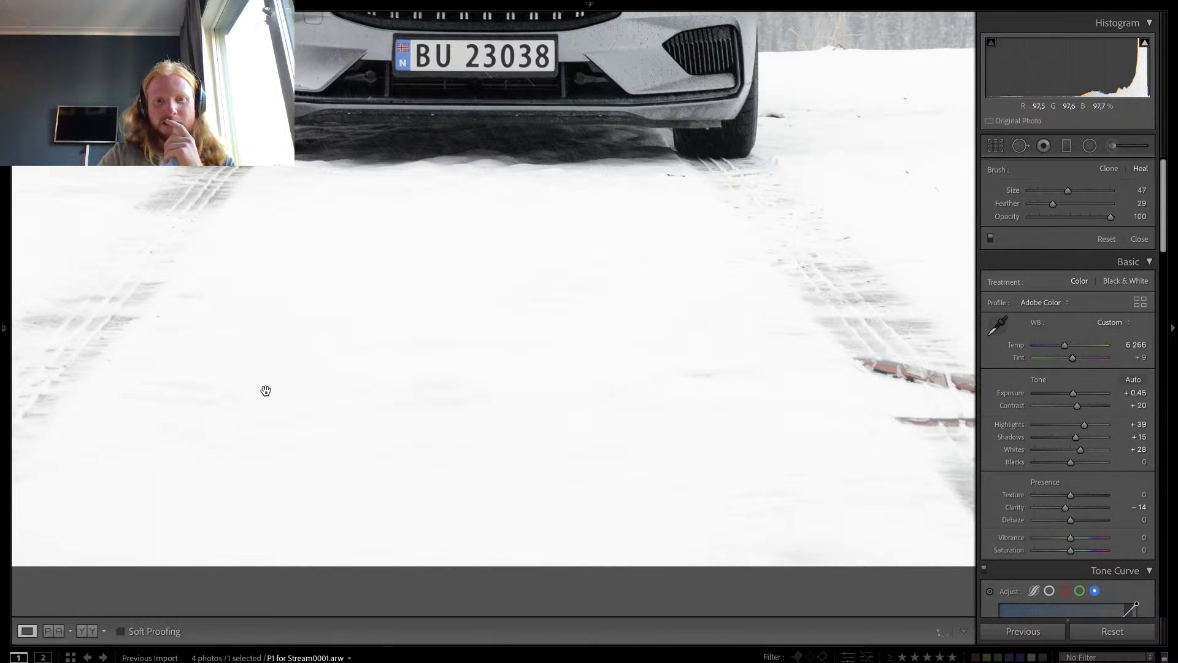
pyautogui.click(500, 409)
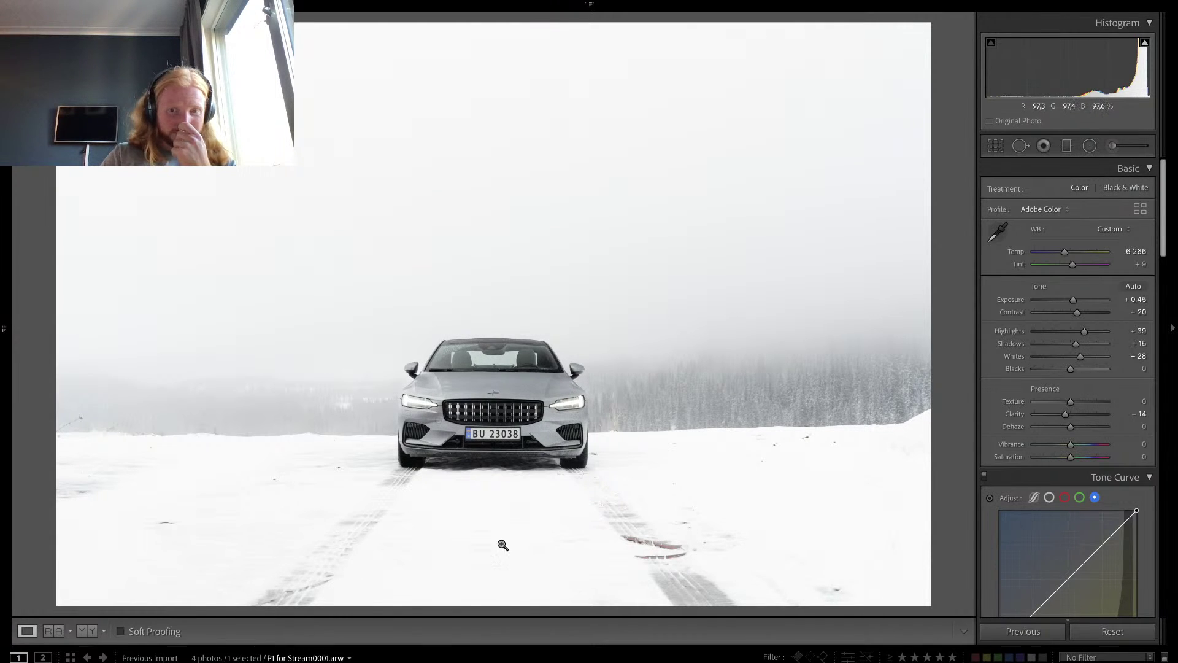
# Step: Add a graduated filter from the photo's lower edge up to the snow horizon and set its exposure to 0.94
pyautogui.click(1065, 145)
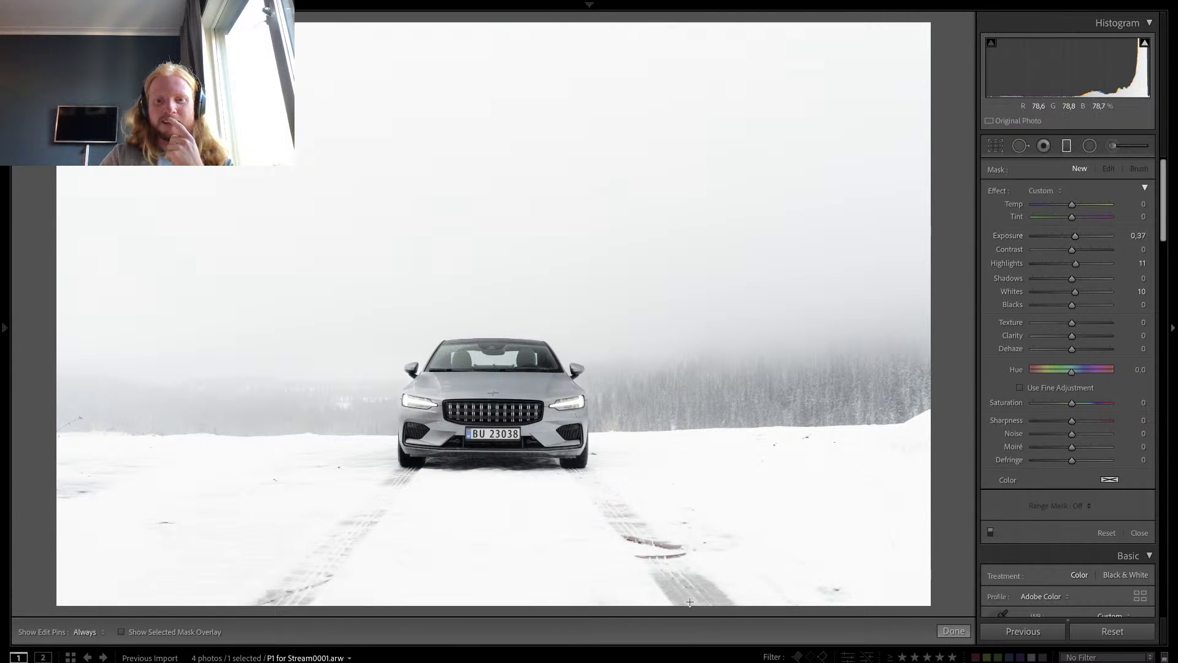
pyautogui.moveTo(690, 603); pyautogui.dragTo(680, 426)
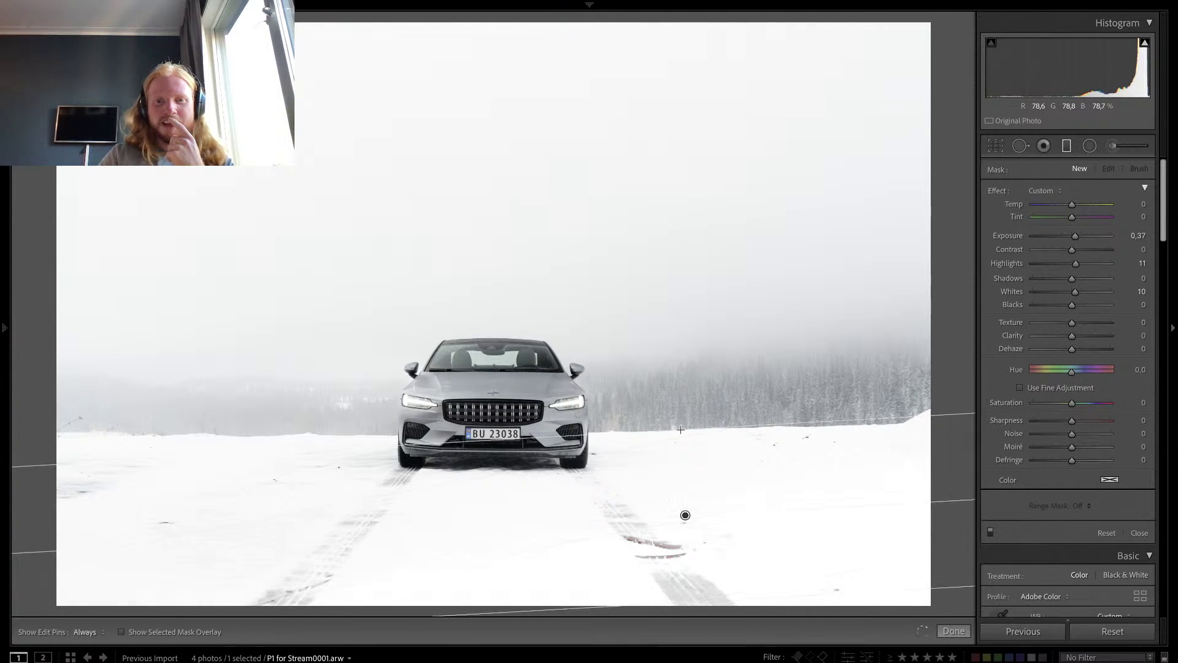
pyautogui.click(1083, 238)
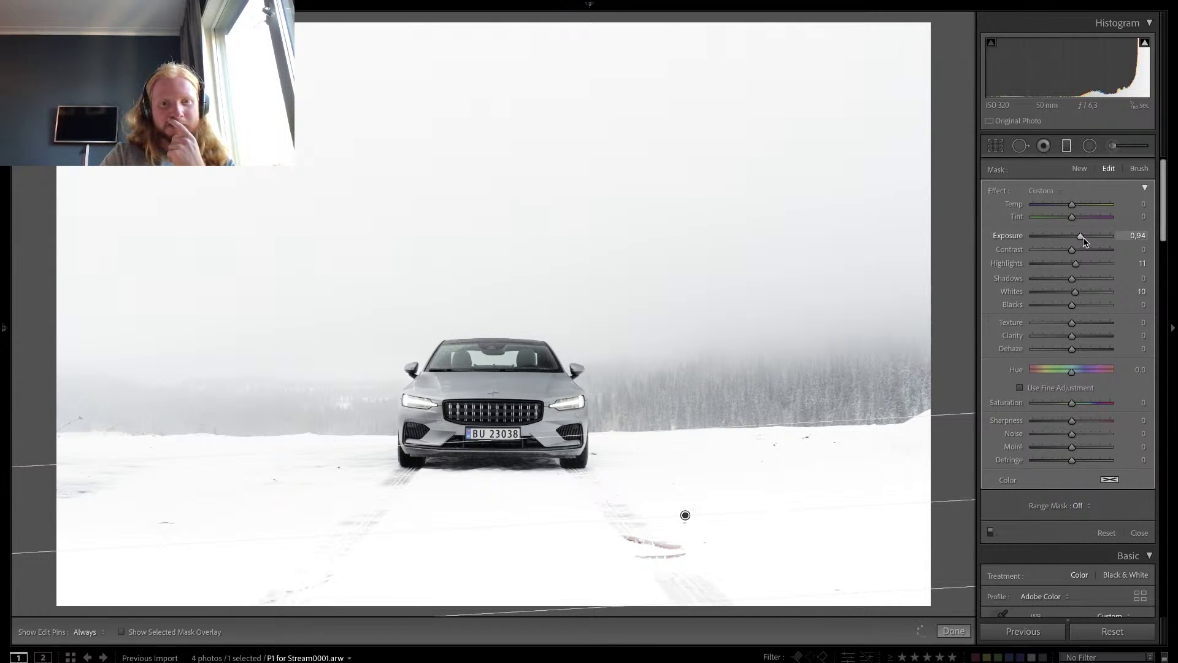
pyautogui.press('m')
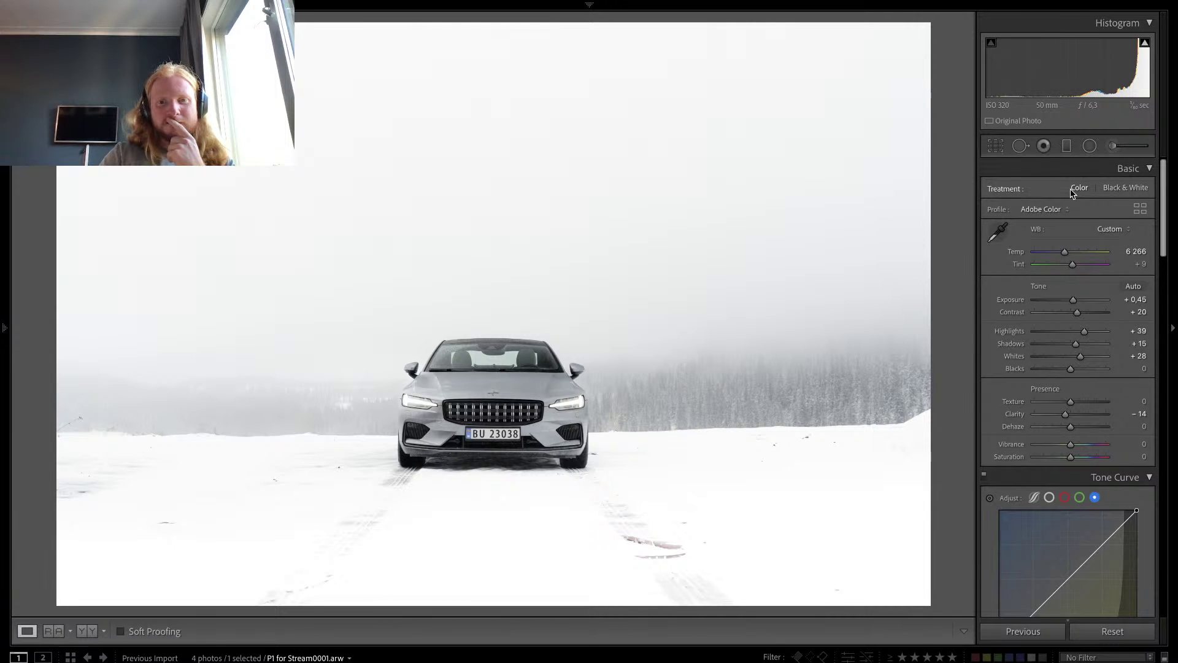
# Step: Add a graduated filter with highlights 5, running from the top of the sky down to just above the car
pyautogui.click(1065, 146)
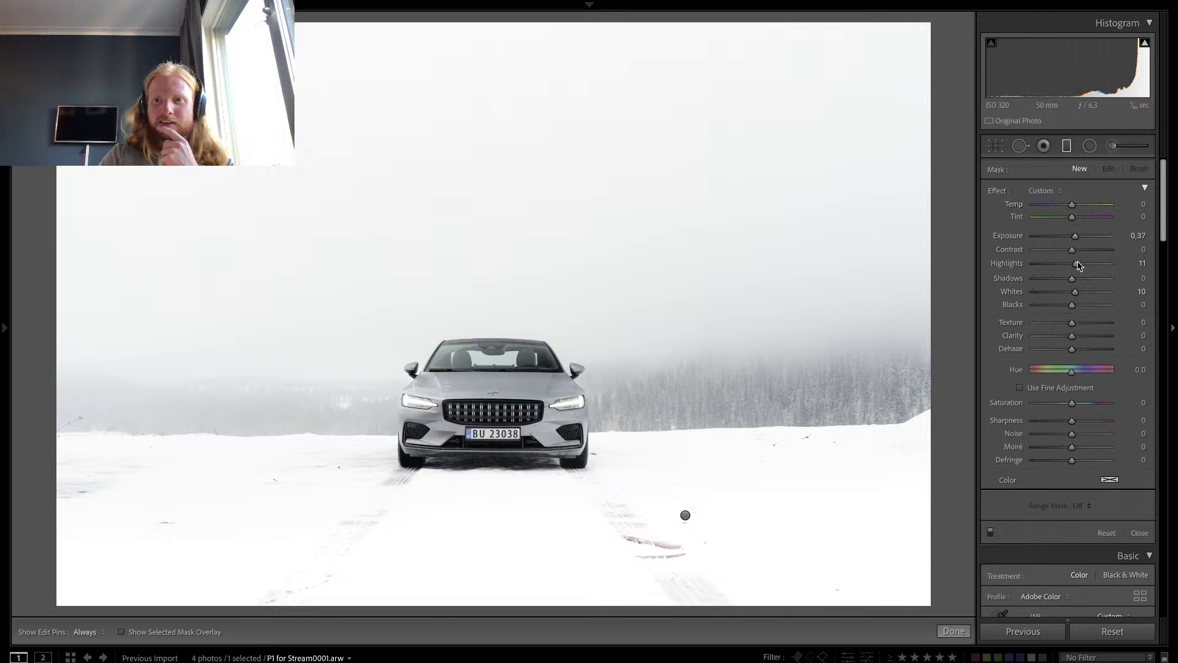
pyautogui.moveTo(1075, 264); pyautogui.dragTo(1073, 263)
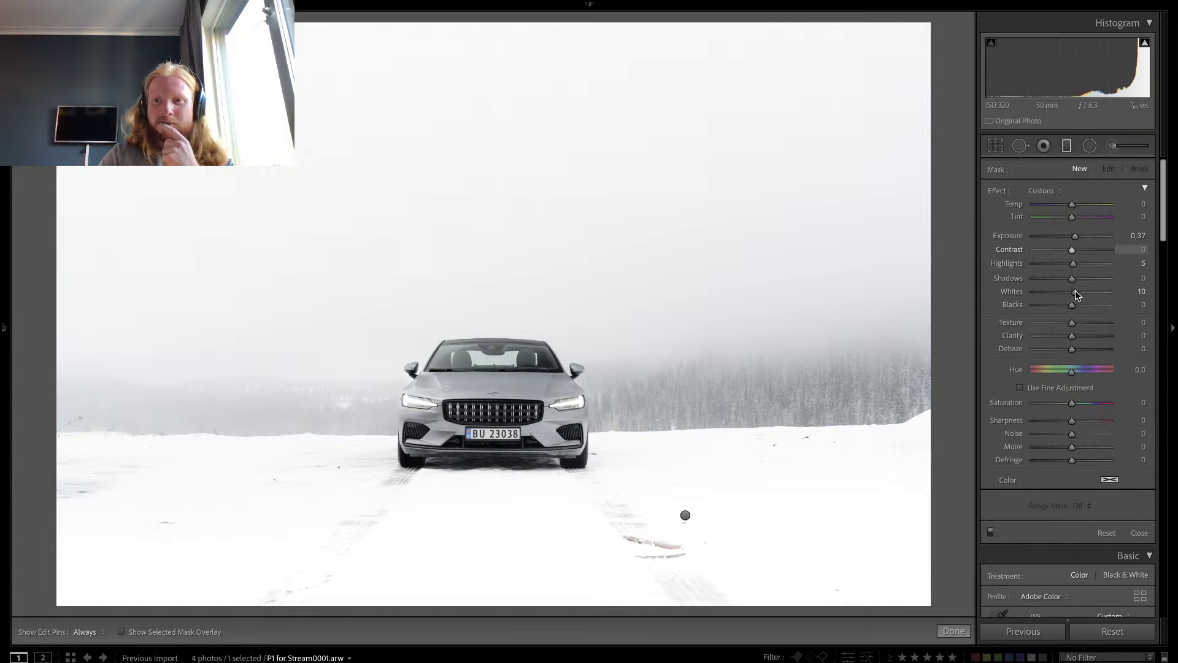
pyautogui.moveTo(531, 20); pyautogui.dragTo(538, 312)
pyautogui.moveTo(520, 393); pyautogui.dragTo(534, 425)
pyautogui.press('m')
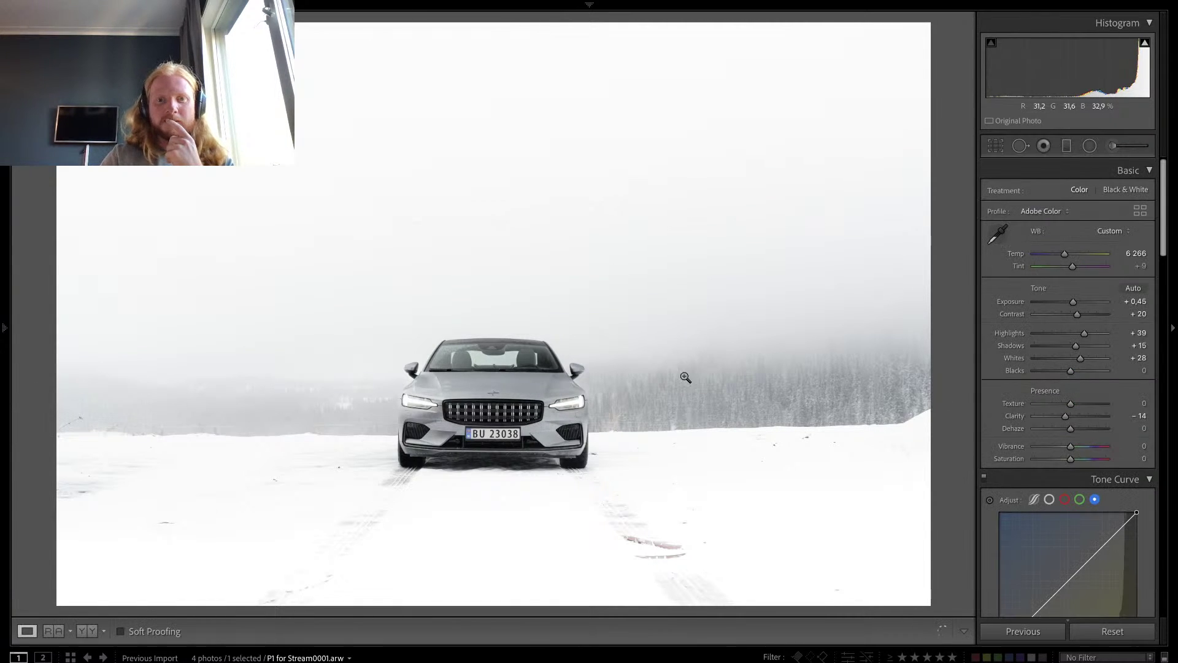
# Step: Rate the front-view photo 3 stars and compare the edit with the unedited version
pyautogui.press('3')
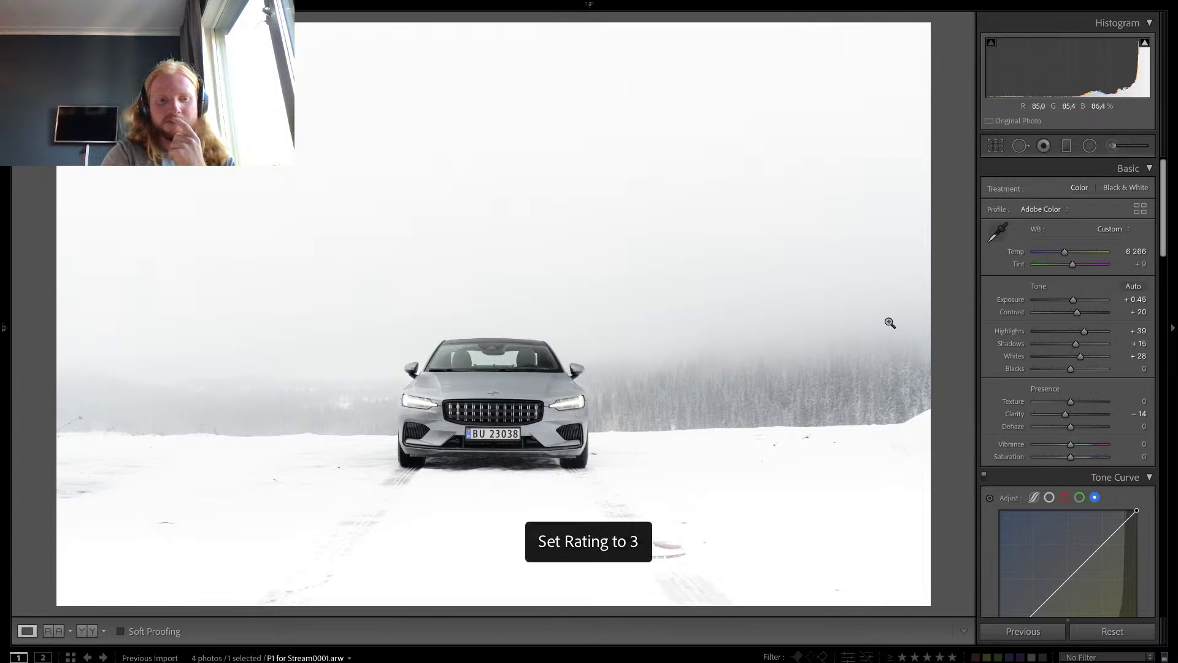
pyautogui.press('\\')
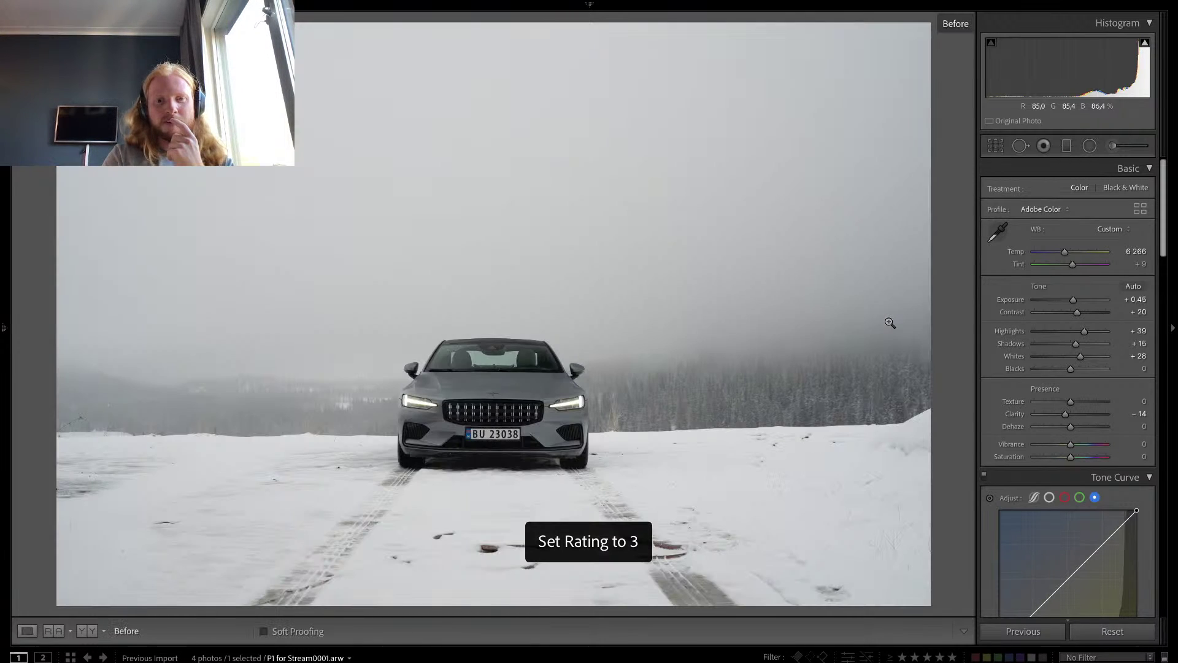
pyautogui.press('\\')
# Step: Check the live chat on the YouTube stream dashboard, return to Lightroom and open the side-view photo by the graffiti wall
pyautogui.hotkey('ctrl', 'Left')
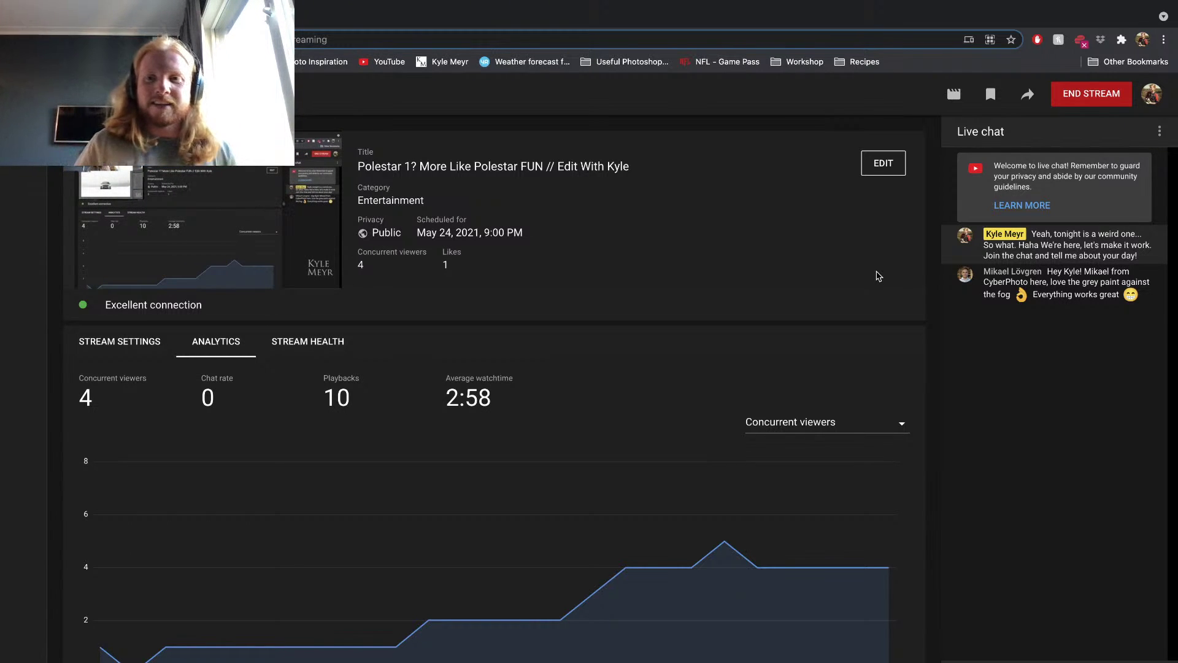
pyautogui.hotkey('ctrl', 'Right')
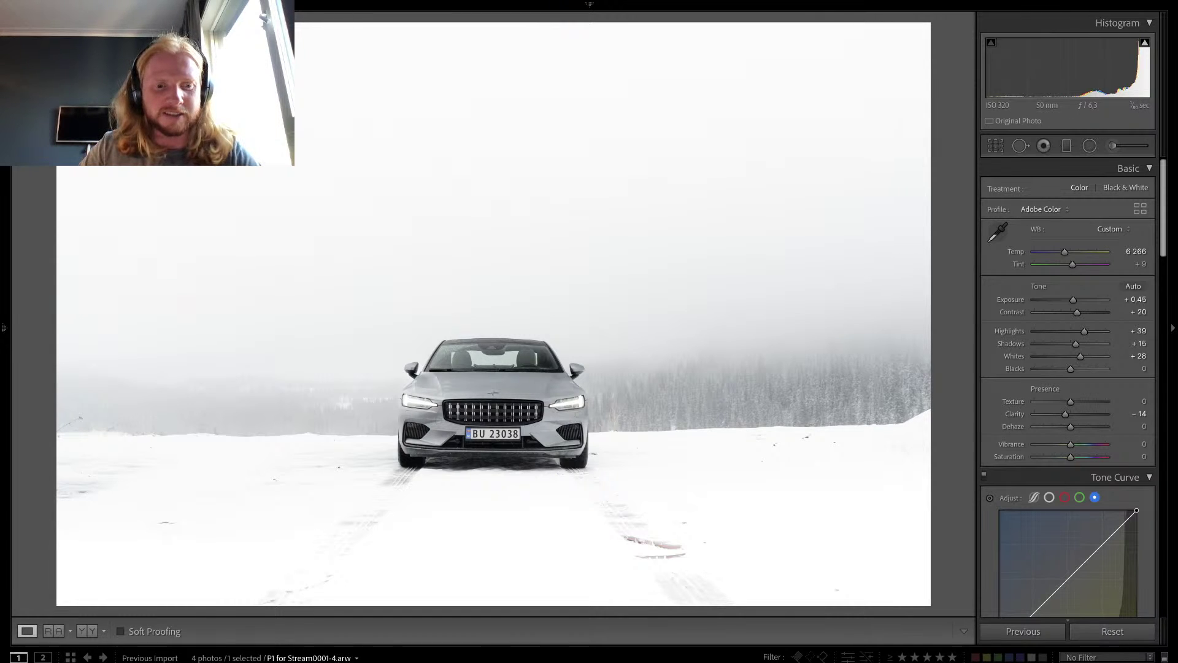
pyautogui.press('Right')
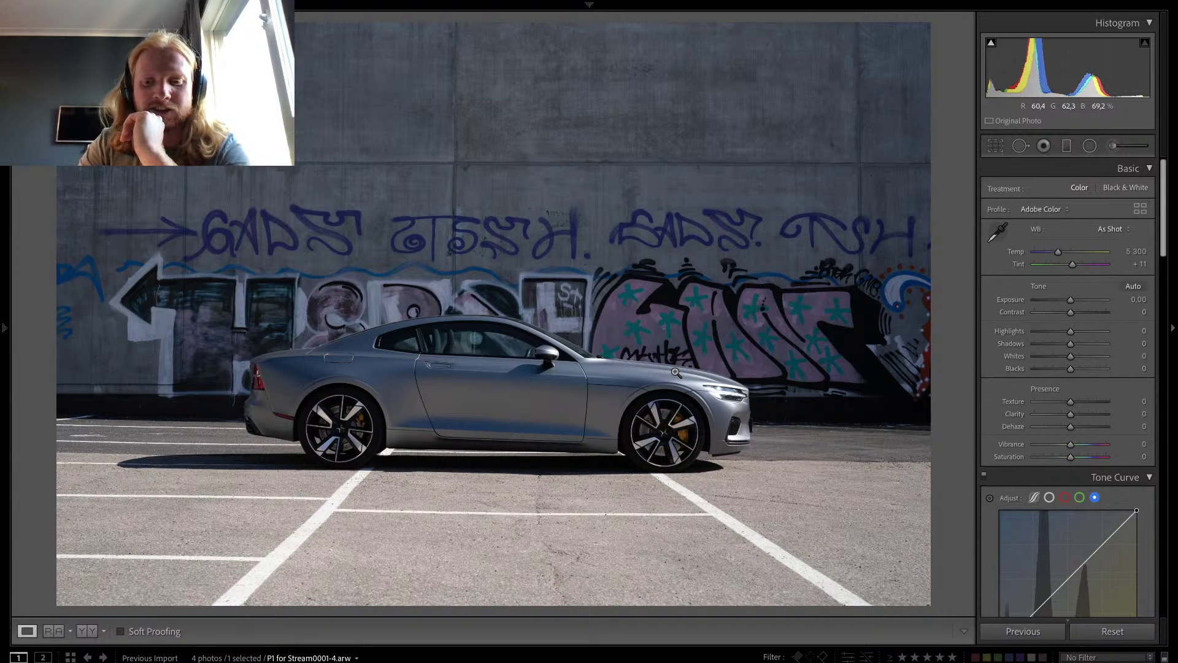
pyautogui.press('F2')
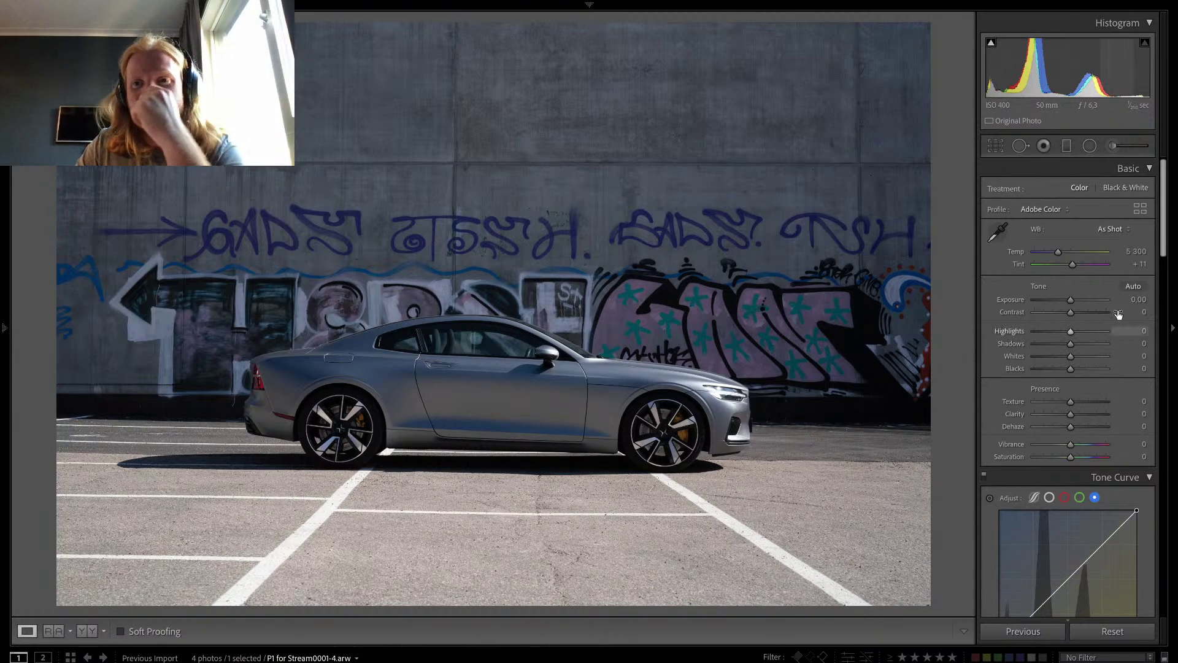
# Step: Try setting the white balance from neutral samples in the photo, the second on the concrete wall, and undo each one
pyautogui.click(997, 231)
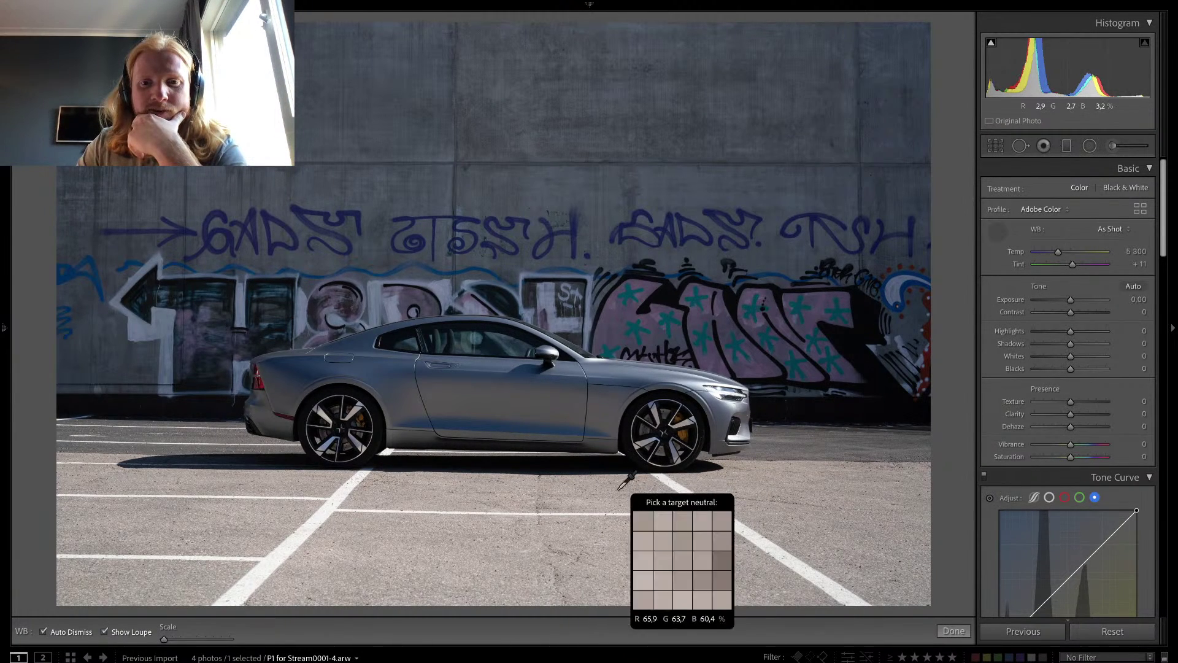
pyautogui.click(557, 410)
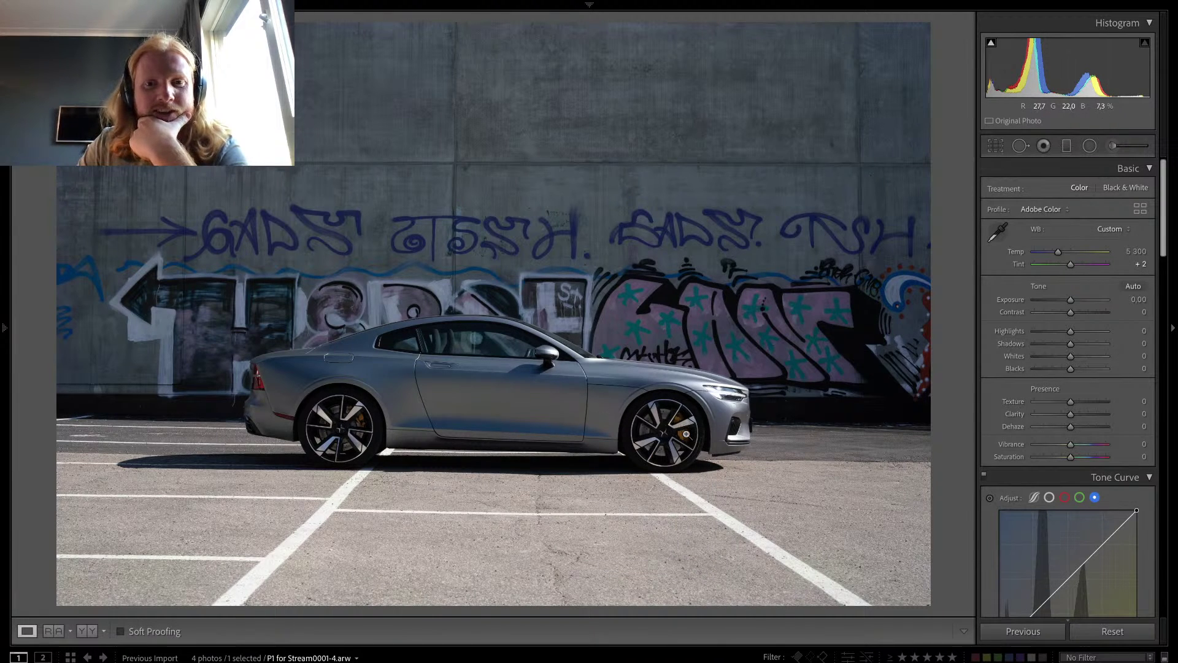
pyautogui.hotkey('ctrl', 'z')
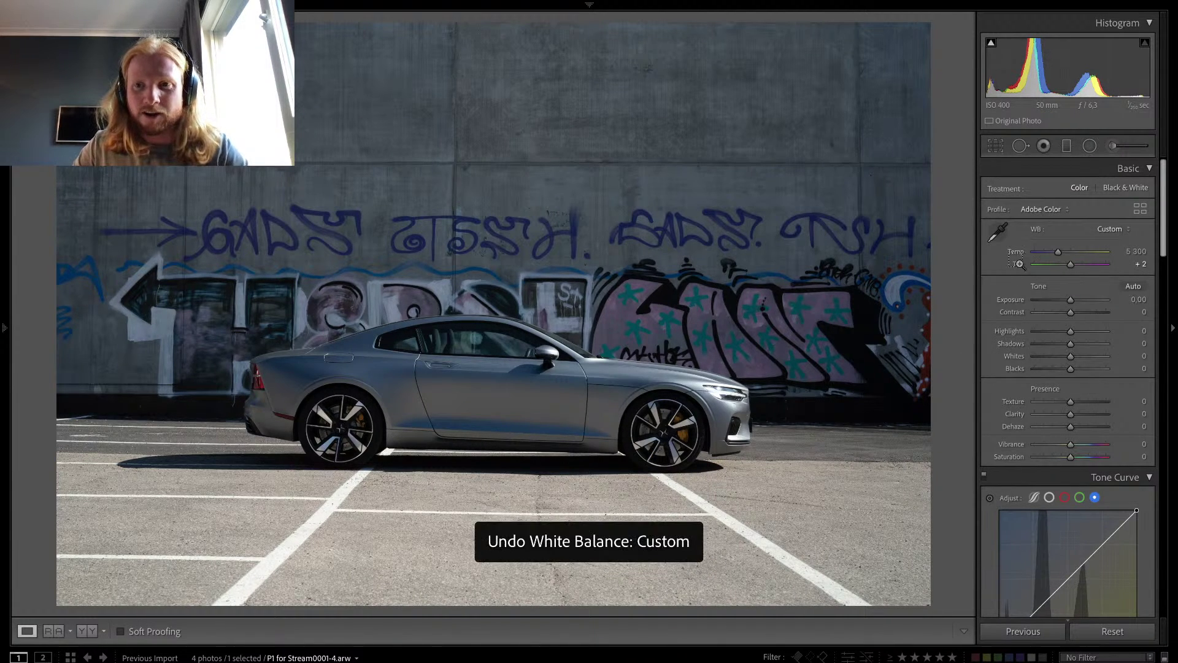
pyautogui.click(997, 232)
pyautogui.click(529, 193)
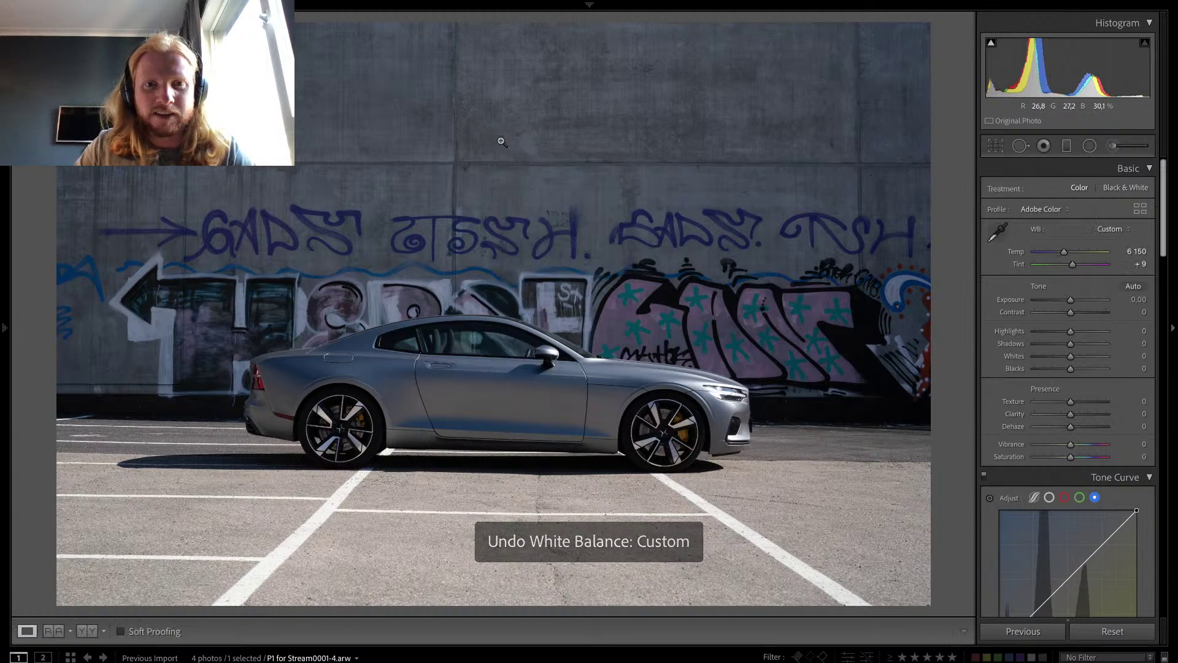
pyautogui.hotkey('ctrl', 'z')
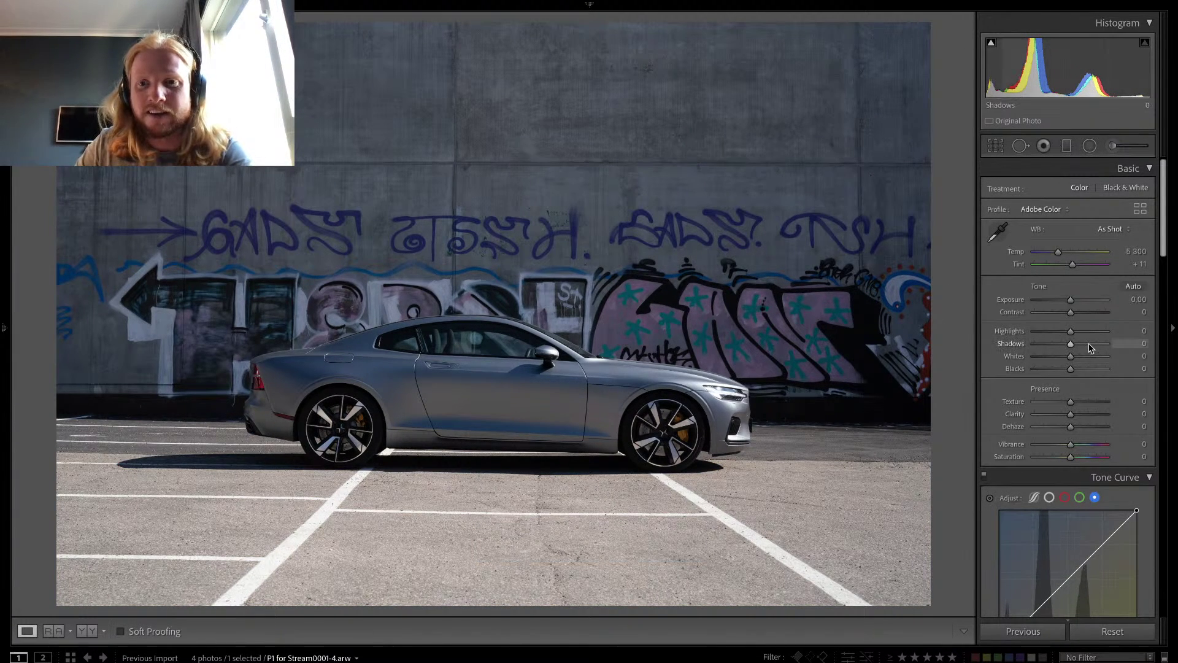
# Step: Enable the lens profile corrections for the side-view photo
pyautogui.scroll(-10, 1090, 347)
pyautogui.scroll(5, 1087, 357)
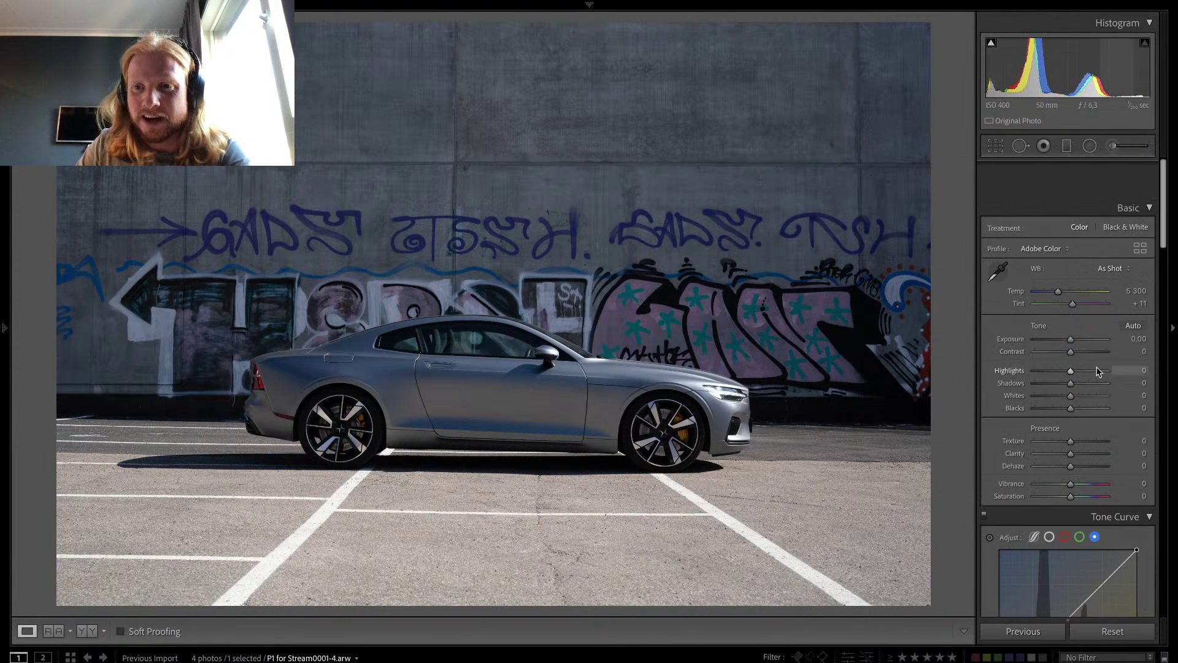
pyautogui.scroll(-7, 1096, 367)
pyautogui.scroll(-8, 1098, 371)
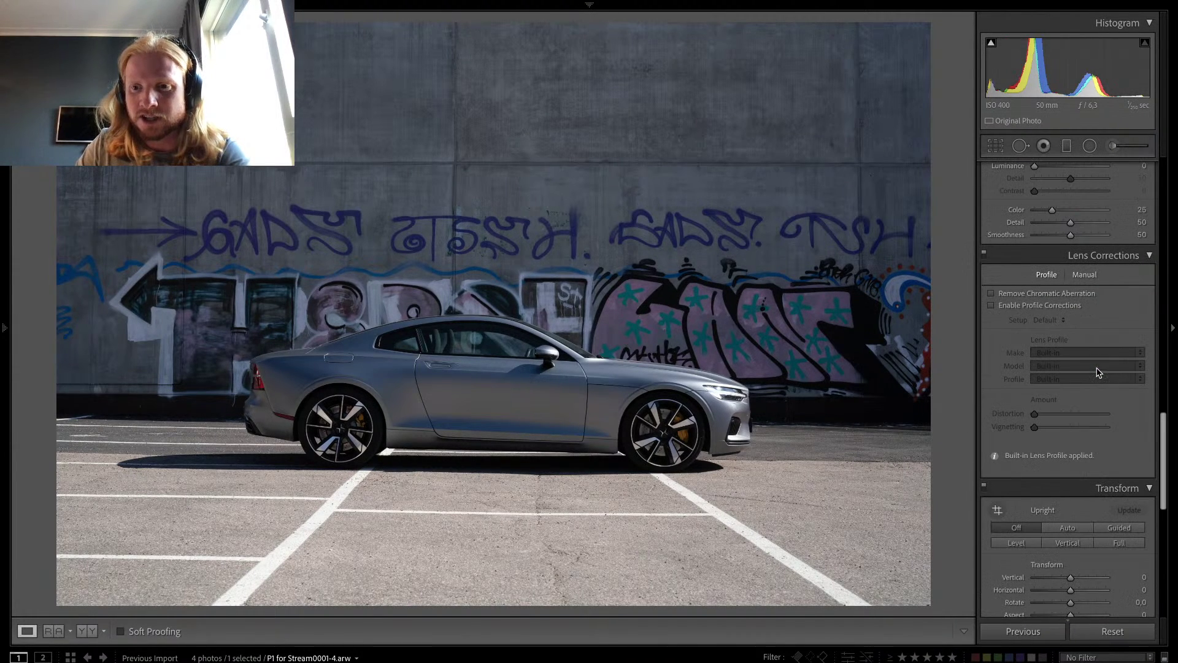
pyautogui.click(1053, 306)
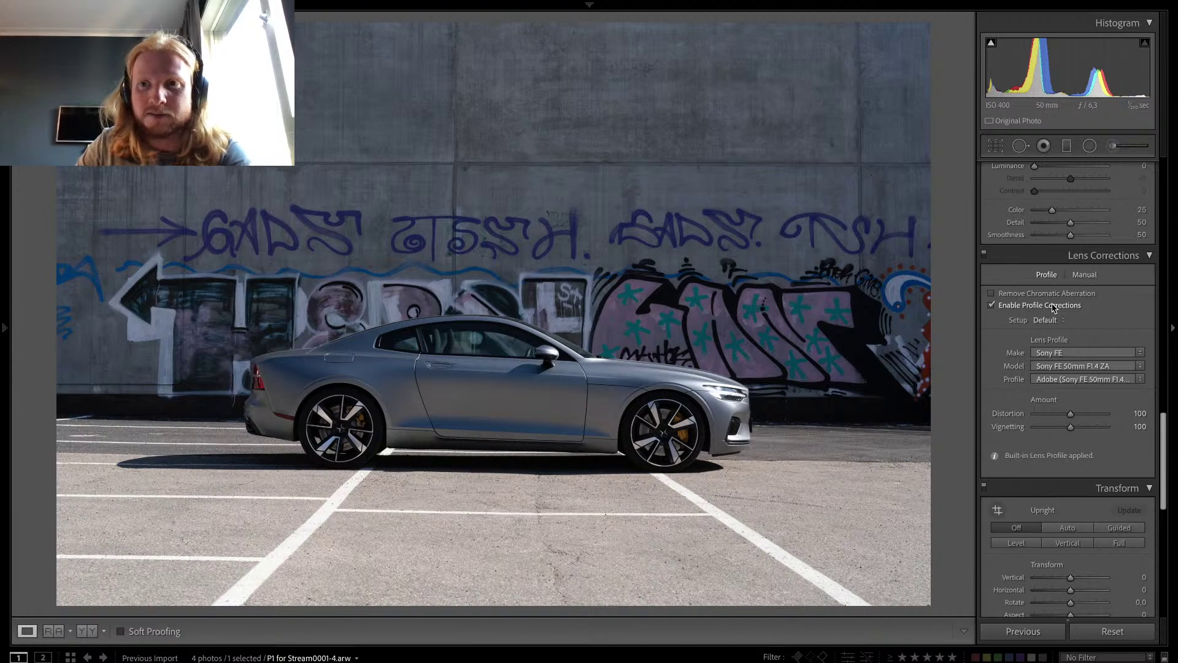
# Step: Raise the saturation of the yellows to +100 in the HSL colour adjustments
pyautogui.scroll(15, 1054, 308)
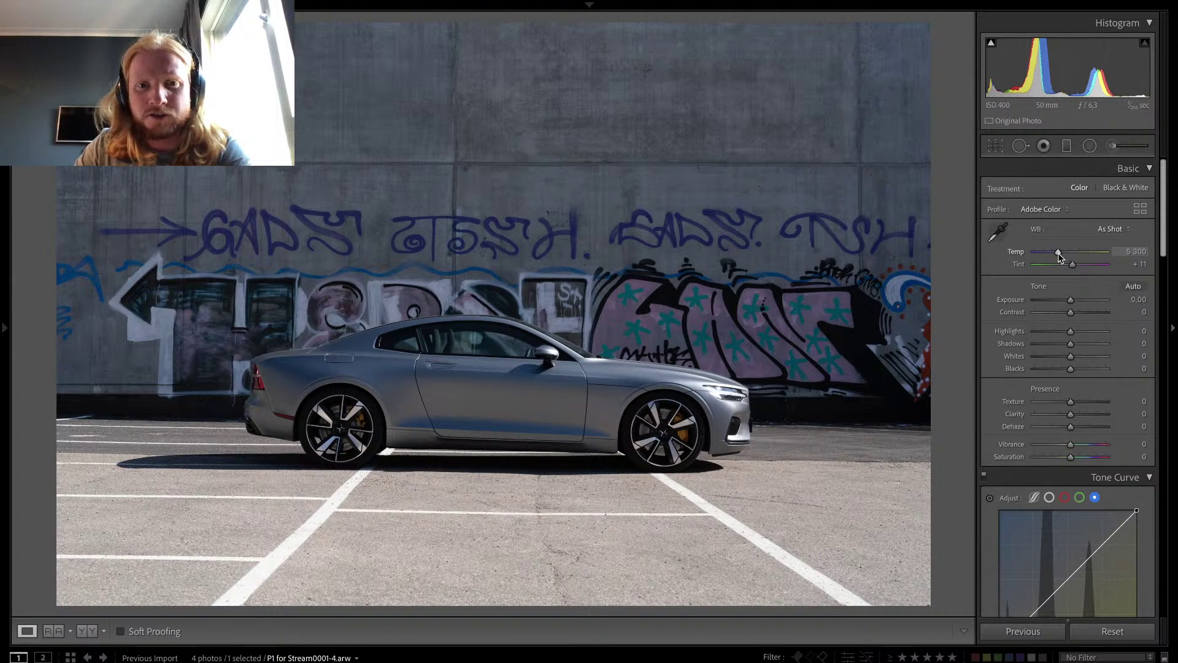
pyautogui.scroll(-4, 1089, 317)
pyautogui.scroll(-1, 1091, 422)
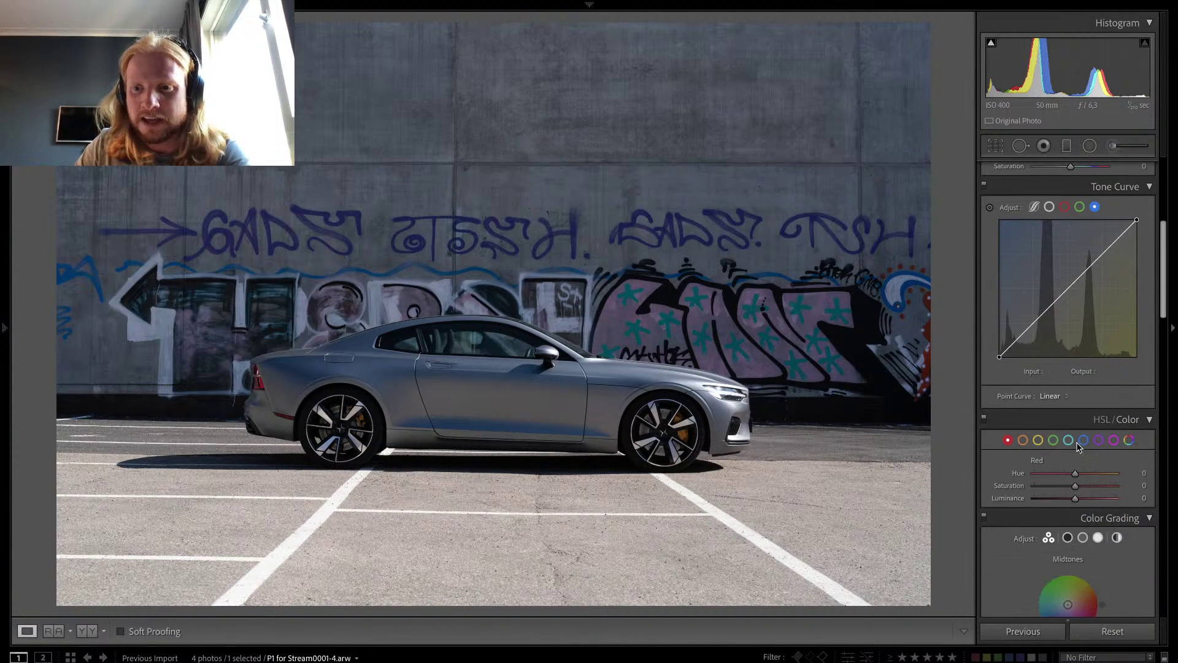
pyautogui.click(1037, 440)
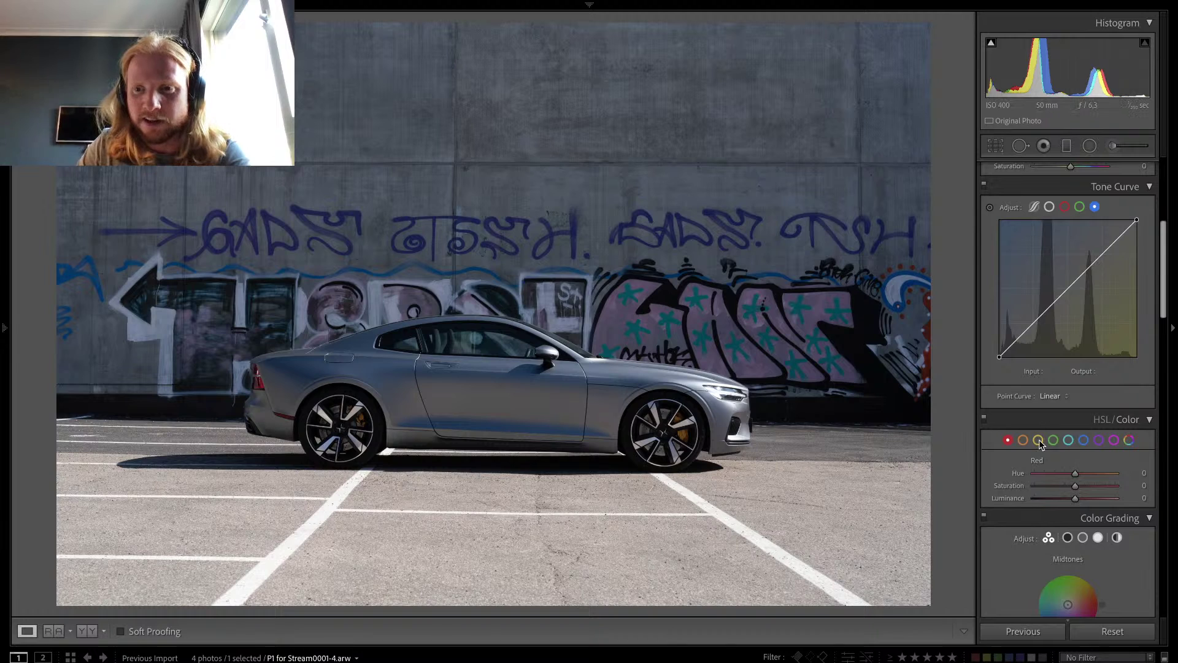
pyautogui.moveTo(1074, 486); pyautogui.dragTo(955, 494)
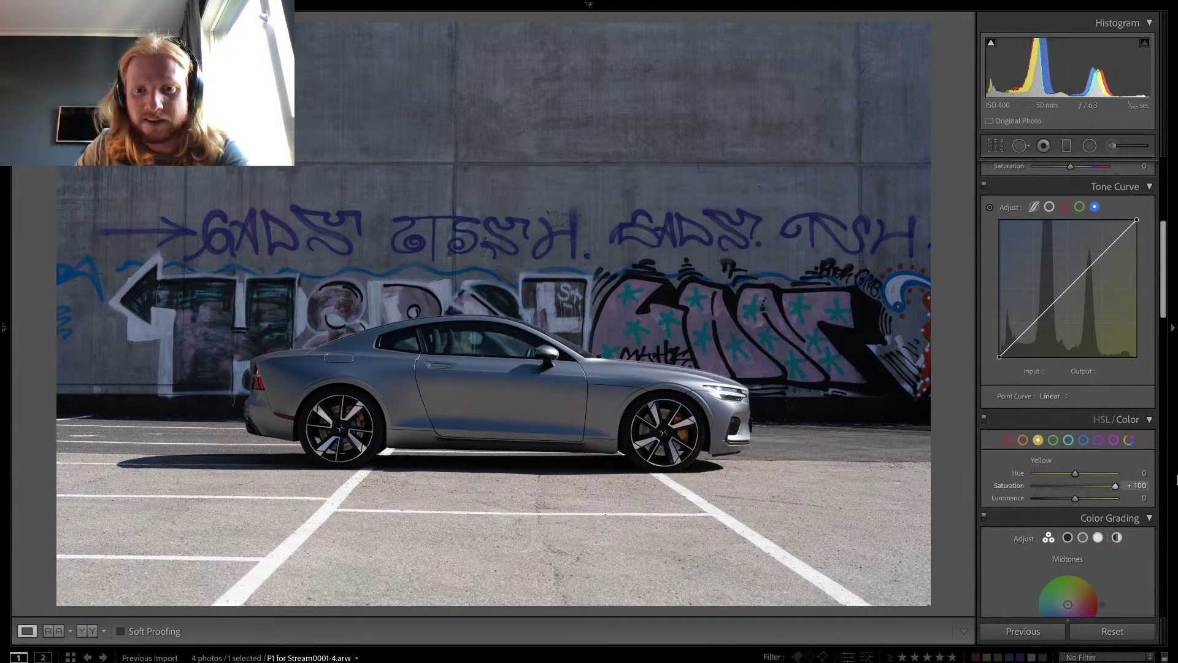
# Step: Set the orange saturation to -100 and luminance to +39, and check the front wheel up close
pyautogui.click(1025, 441)
pyautogui.moveTo(1076, 485)
pyautogui.mouseDown()
pyautogui.moveTo(1013, 491)
pyautogui.moveTo(1091, 497)
pyautogui.mouseUp()
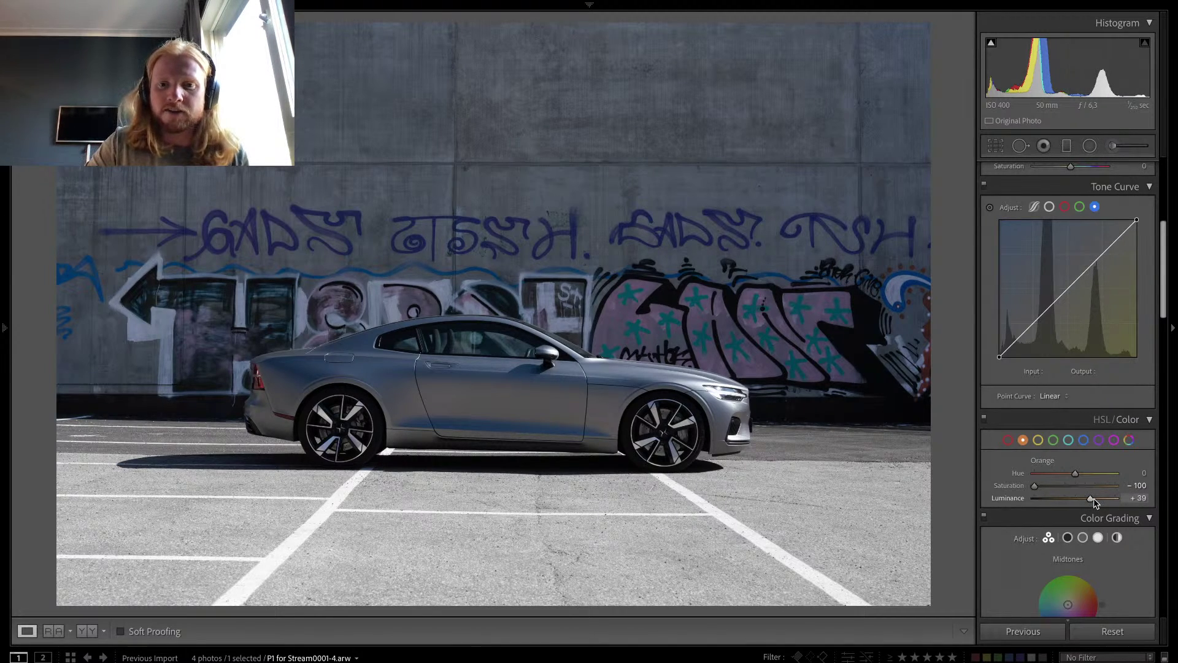
pyautogui.click(682, 422)
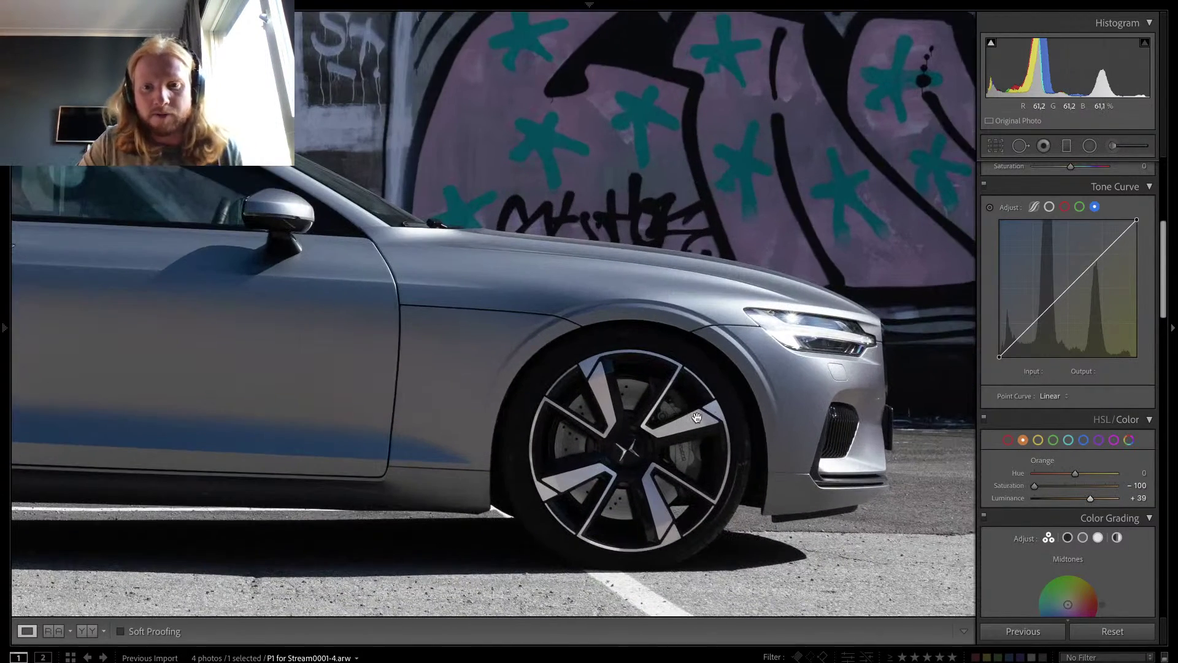
# Step: Paint a new adjustment brush mask with saturation 88 over the front wheel's brake caliper, using brush size 4
pyautogui.moveTo(696, 418); pyautogui.dragTo(724, 356)
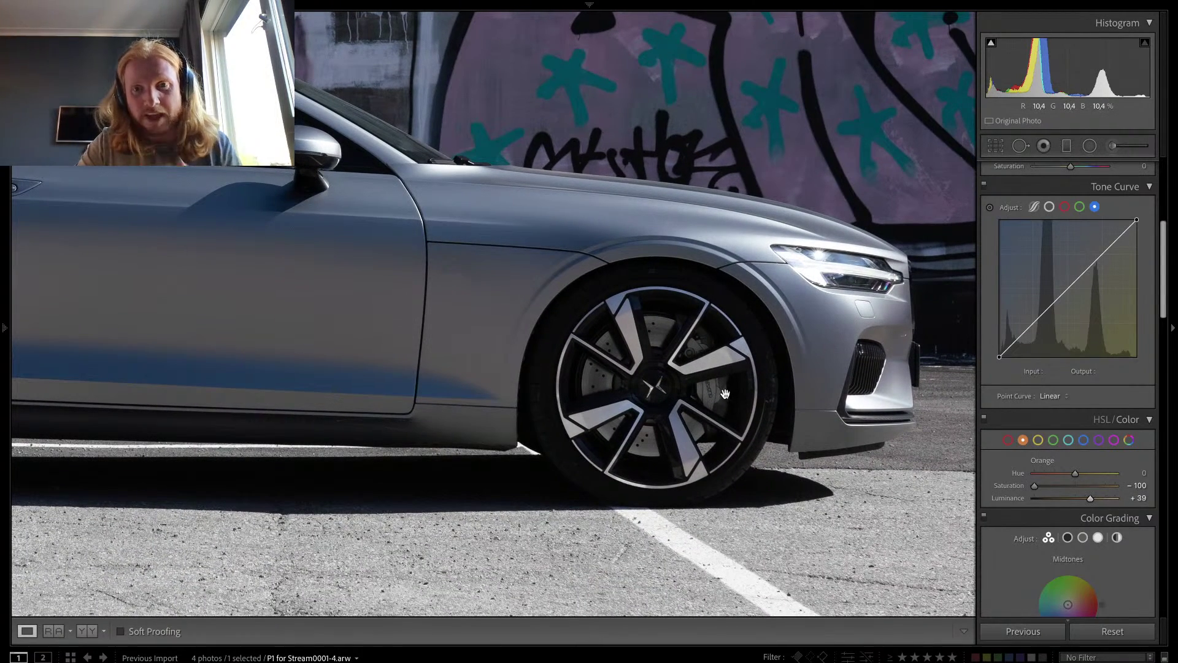
pyautogui.click(1113, 147)
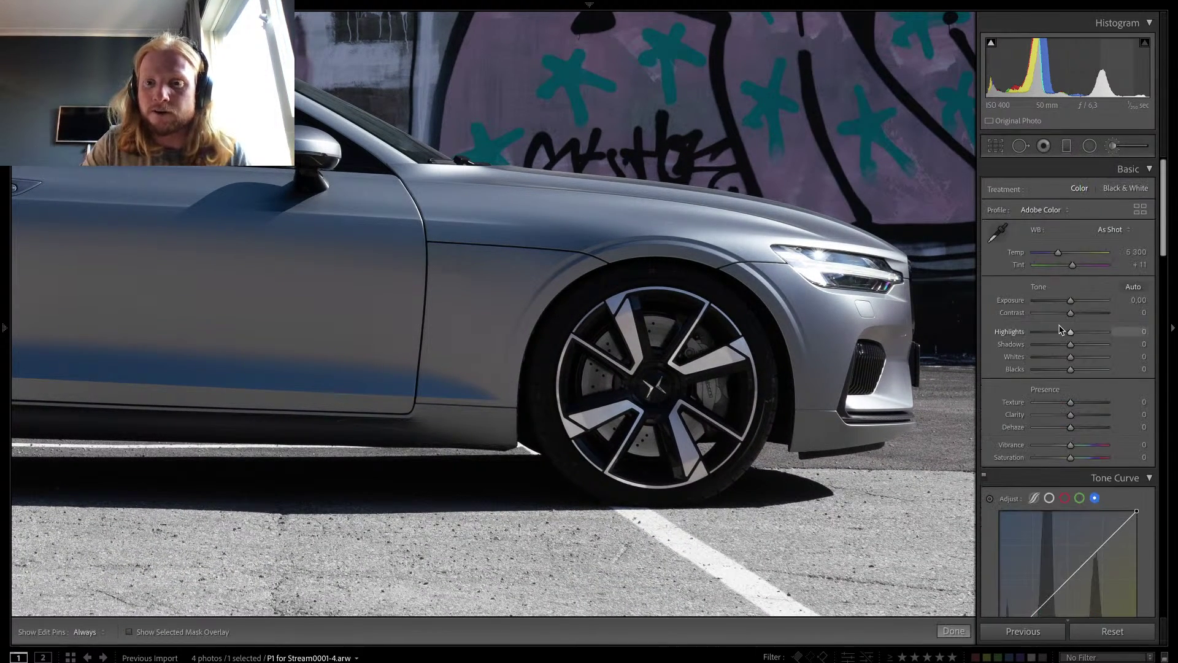
pyautogui.moveTo(1078, 406); pyautogui.dragTo(1107, 405)
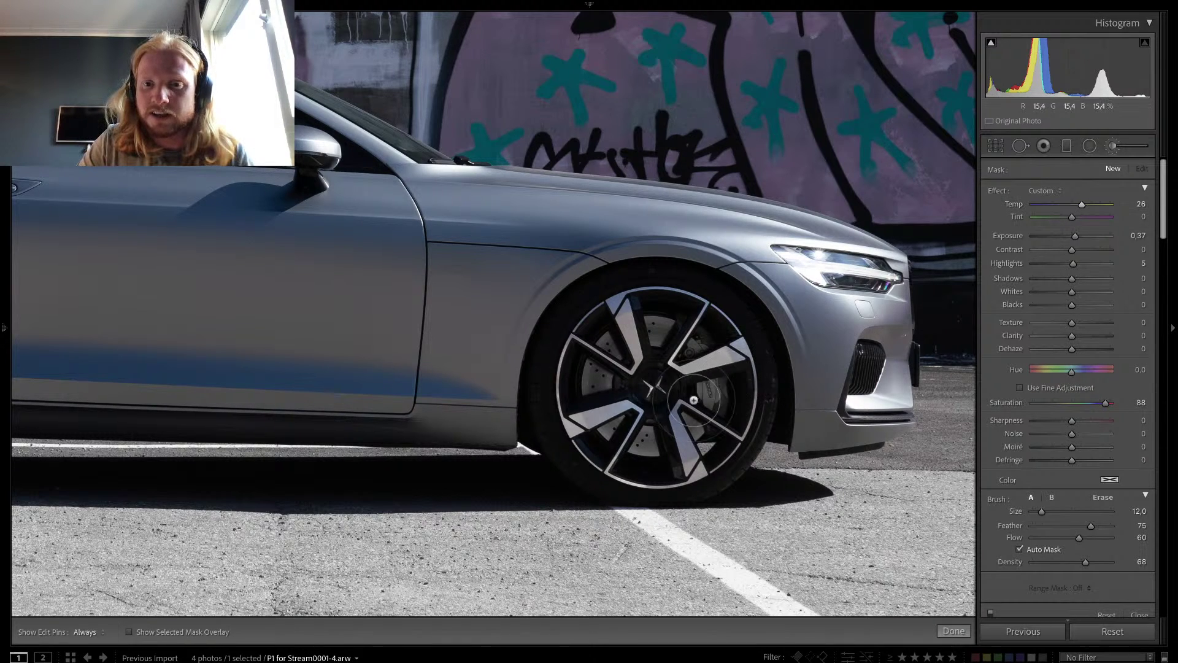
pyautogui.scroll(-4, 719, 387)
pyautogui.press('h')
pyautogui.moveTo(719, 387)
pyautogui.mouseDown()
pyautogui.moveTo(715, 402)
pyautogui.moveTo(707, 393)
pyautogui.moveTo(719, 382)
pyautogui.moveTo(702, 387)
pyautogui.moveTo(715, 405)
pyautogui.moveTo(700, 387)
pyautogui.moveTo(727, 393)
pyautogui.moveTo(723, 411)
pyautogui.moveTo(703, 393)
pyautogui.moveTo(706, 367)
pyautogui.mouseUp()
pyautogui.press('h')
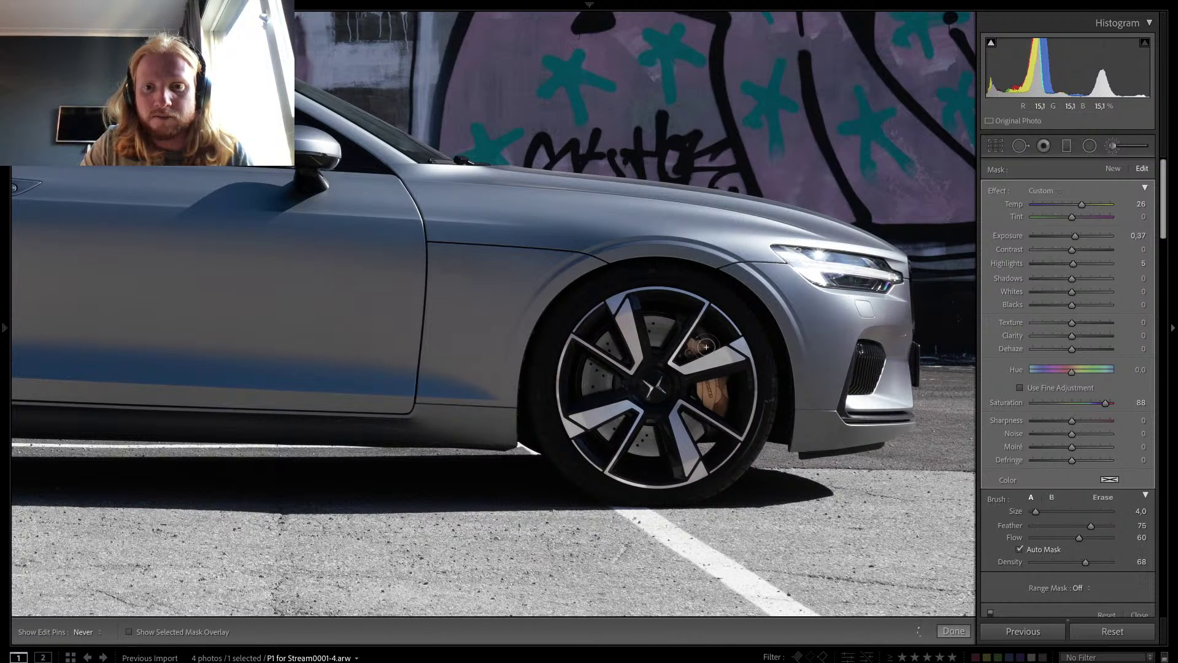
pyautogui.press('h')
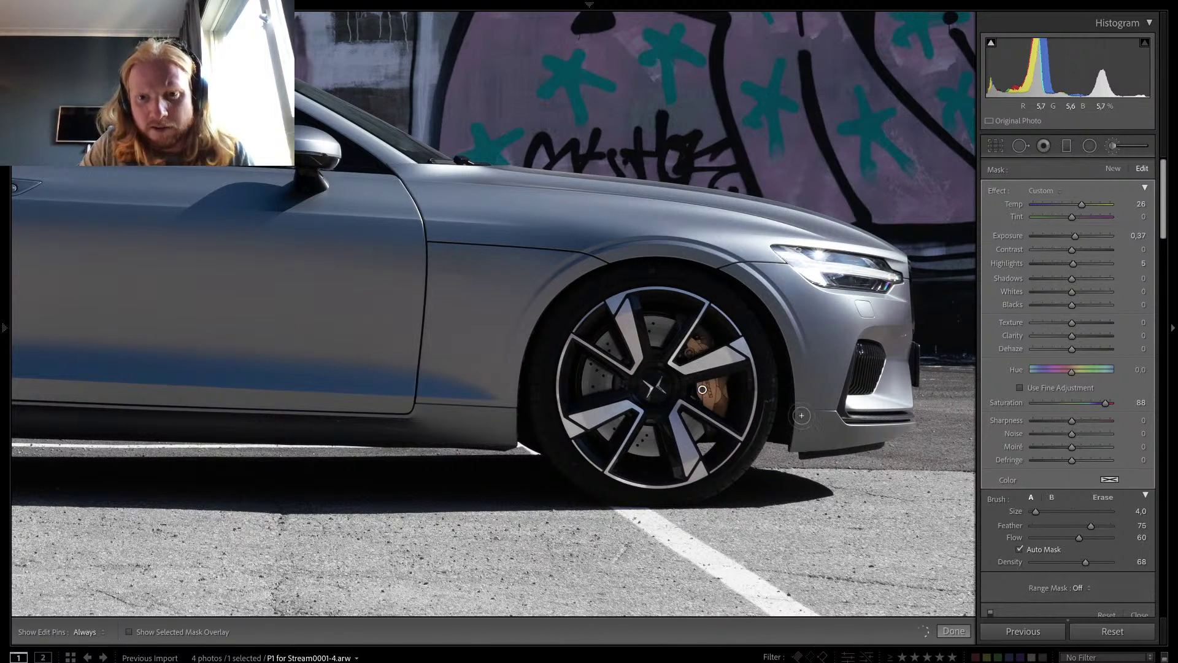
# Step: Set the caliper mask's temperature to 60, tint to 26 and saturation to 100, and check it with the edit pin hidden
pyautogui.moveTo(1082, 204)
pyautogui.mouseDown()
pyautogui.moveTo(1096, 206)
pyautogui.moveTo(1083, 222)
pyautogui.mouseUp()
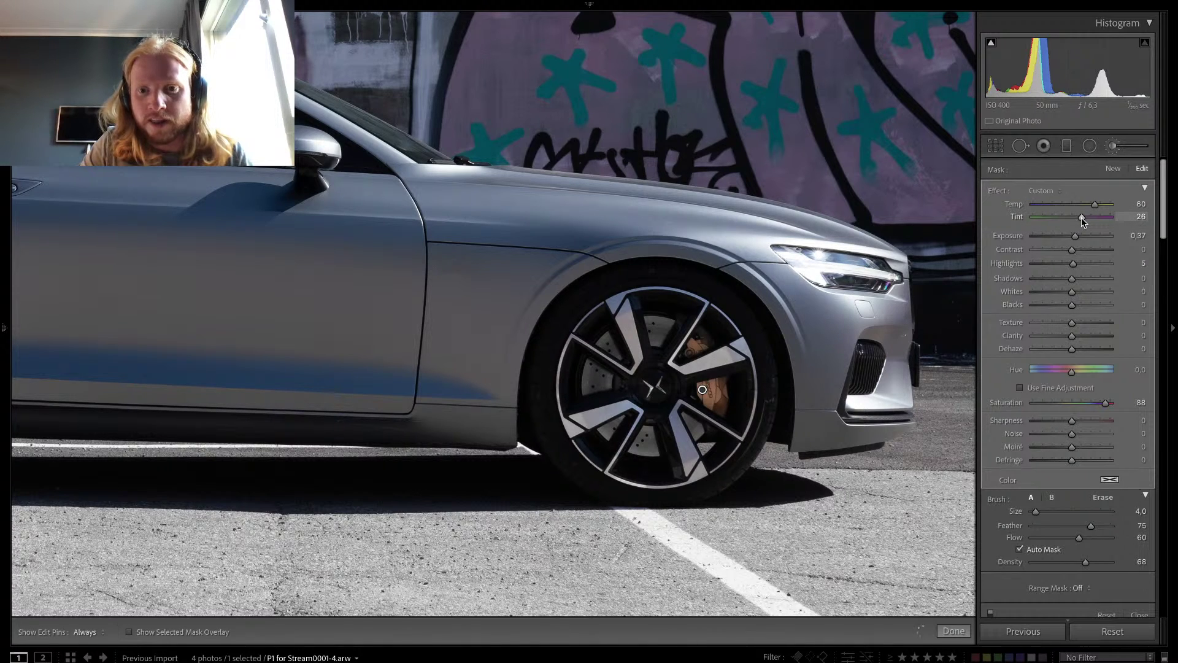
pyautogui.moveTo(1105, 404); pyautogui.dragTo(1112, 403)
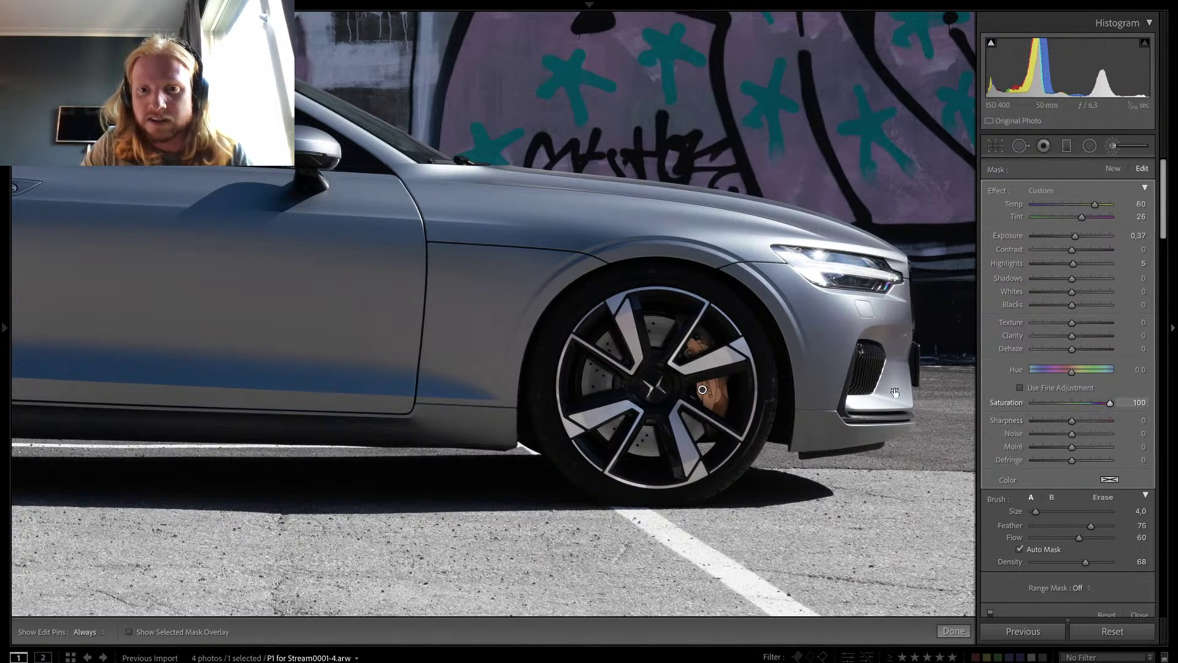
pyautogui.press('h')
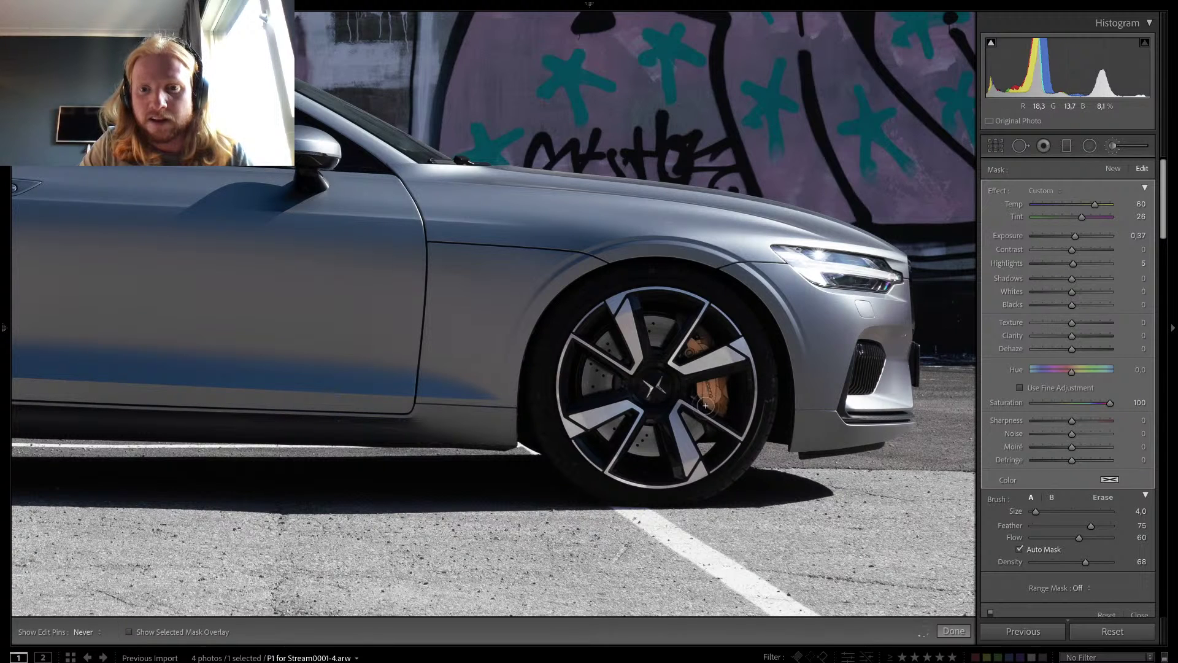
pyautogui.press('h')
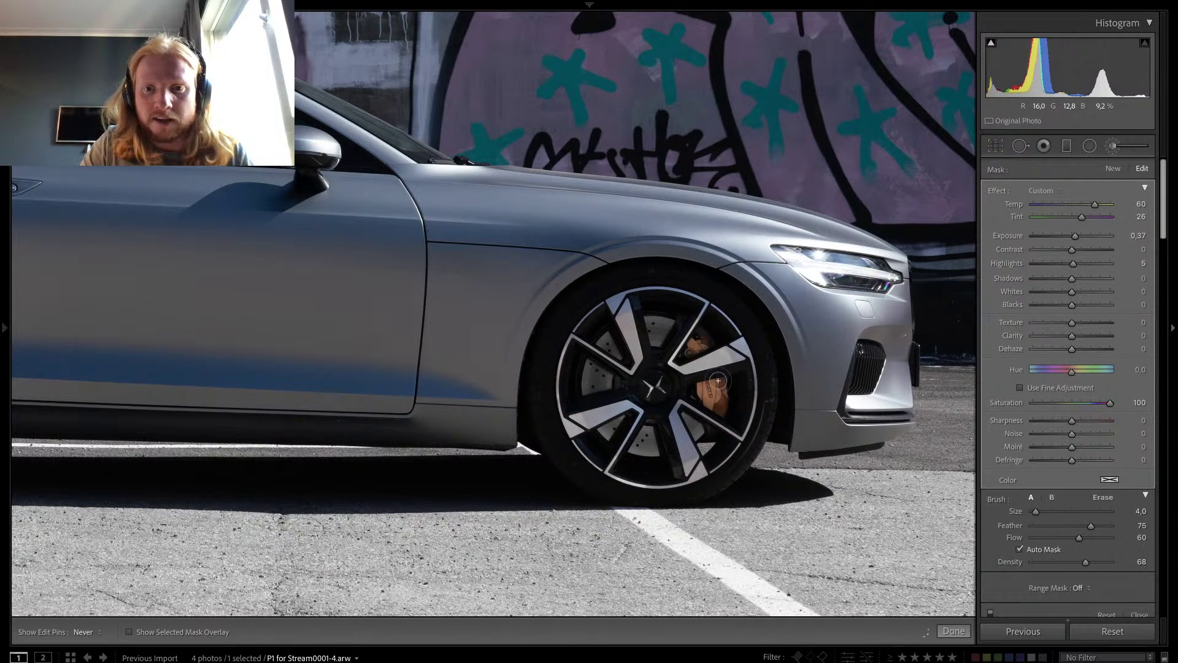
pyautogui.press('h')
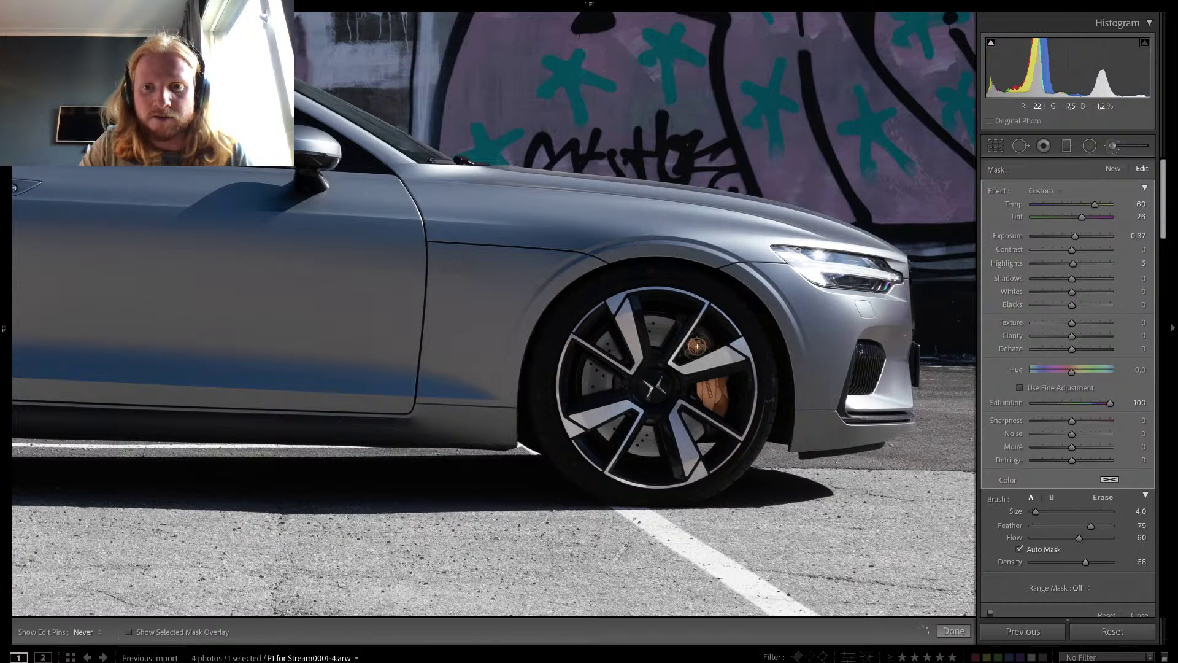
pyautogui.press('h')
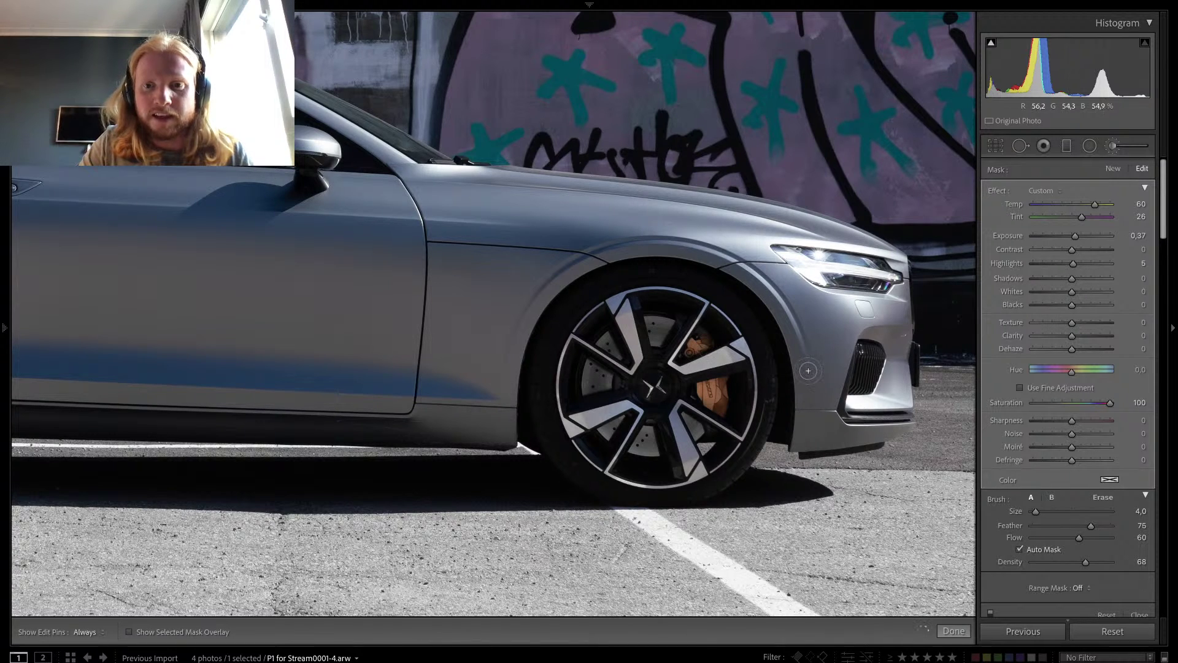
# Step: Extend the existing caliper mask by painting over the rear wheel's brake caliper, and return to the full photo
pyautogui.press('k')
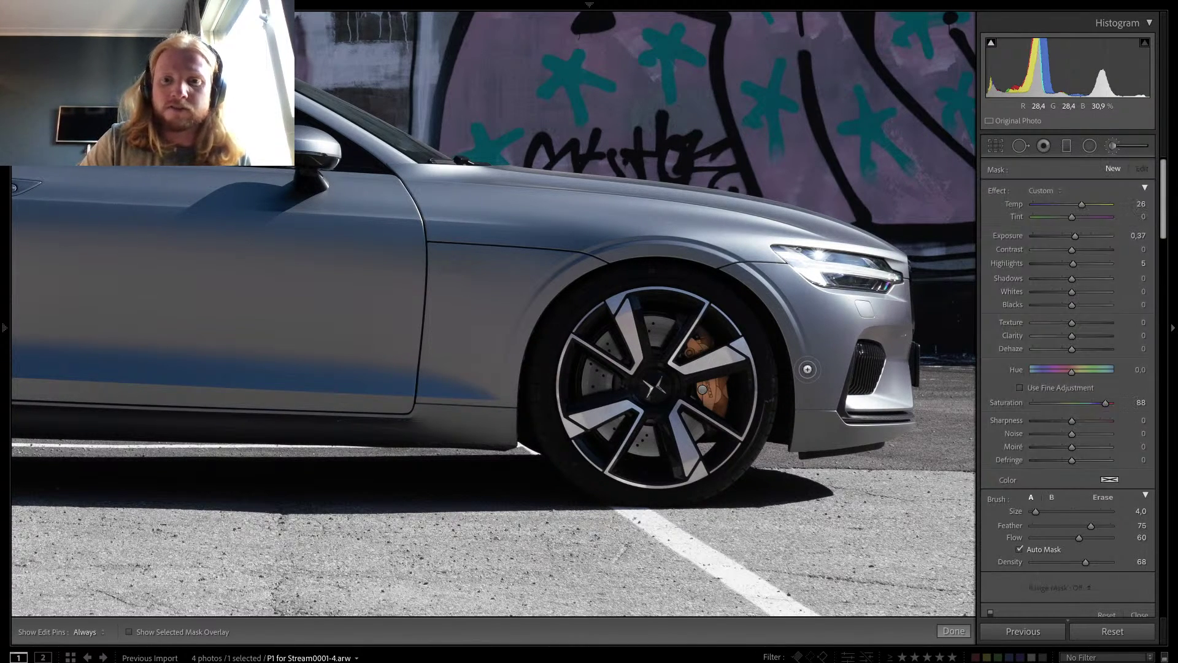
pyautogui.moveTo(337, 394); pyautogui.dragTo(987, 360)
pyautogui.moveTo(529, 370)
pyautogui.mouseDown()
pyautogui.moveTo(603, 402)
pyautogui.moveTo(632, 462)
pyautogui.mouseUp()
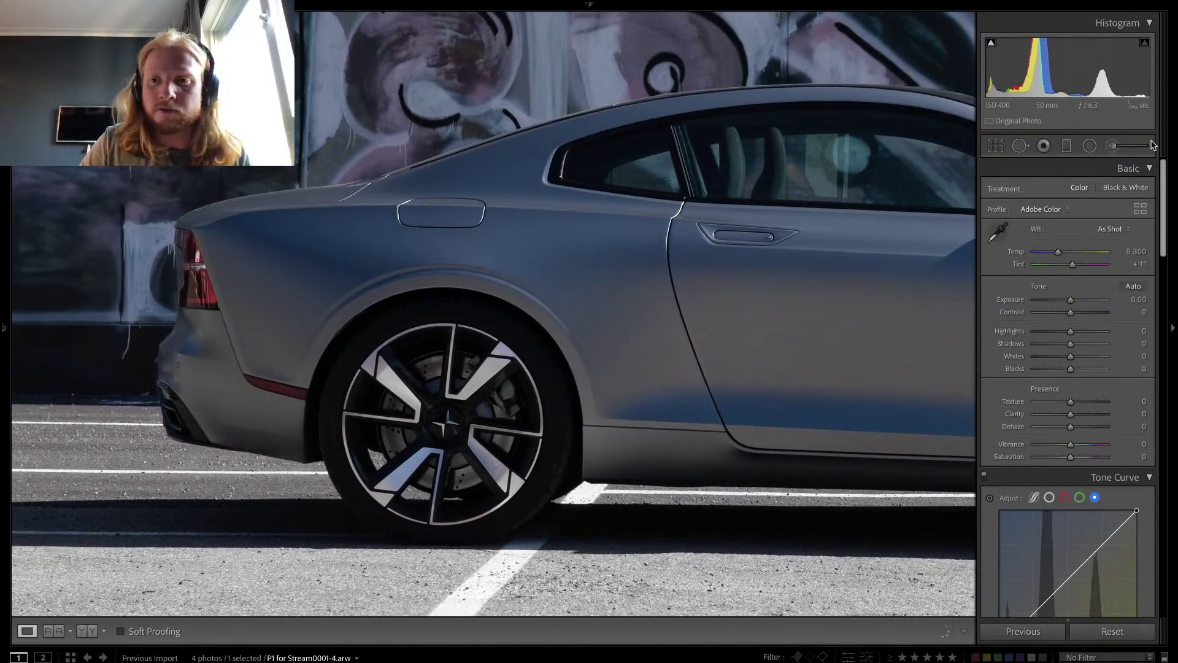
pyautogui.press('z')
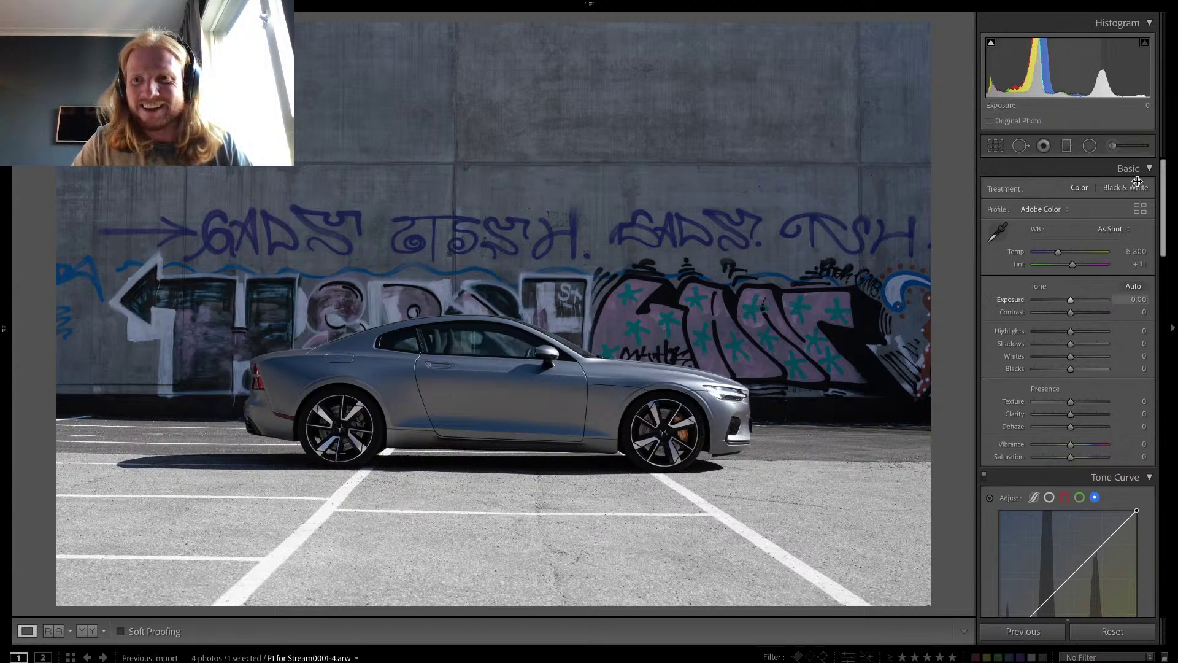
pyautogui.press('k')
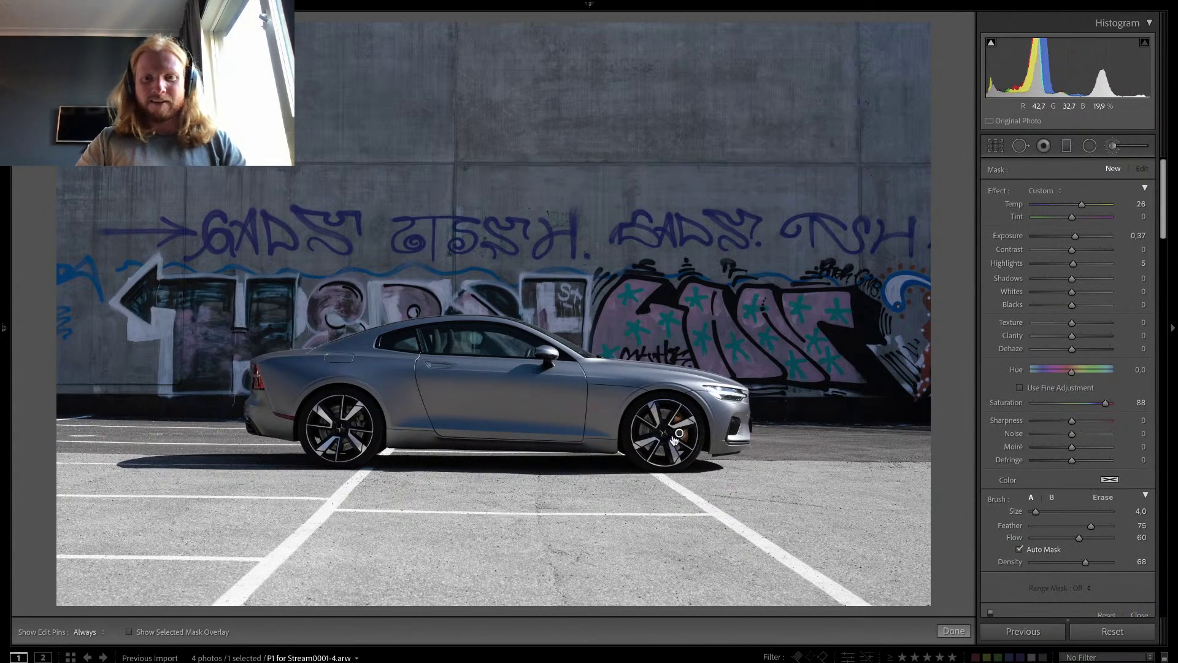
pyautogui.click(686, 432)
pyautogui.press('z')
pyautogui.press('h')
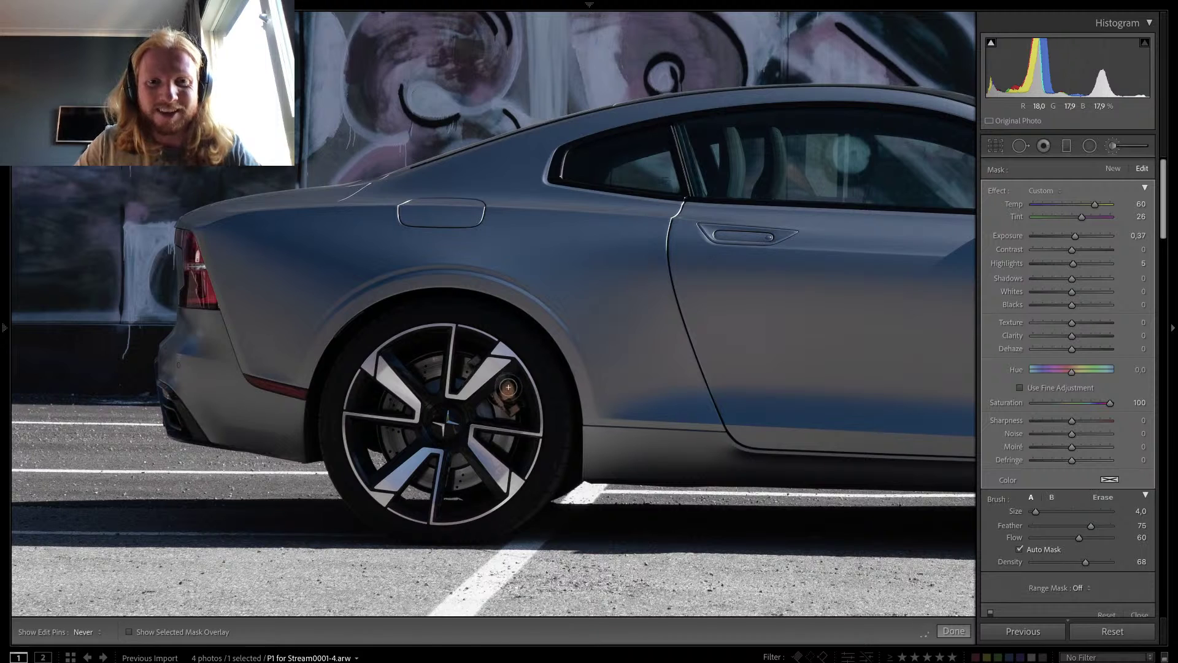
pyautogui.press('h')
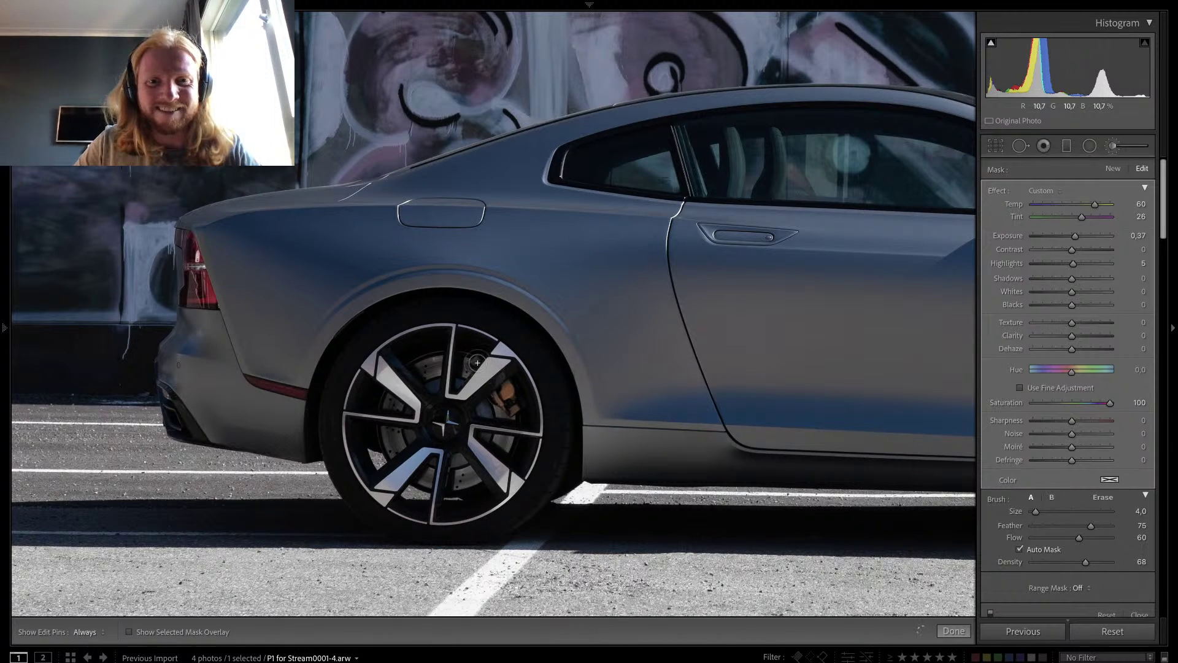
pyautogui.press('h')
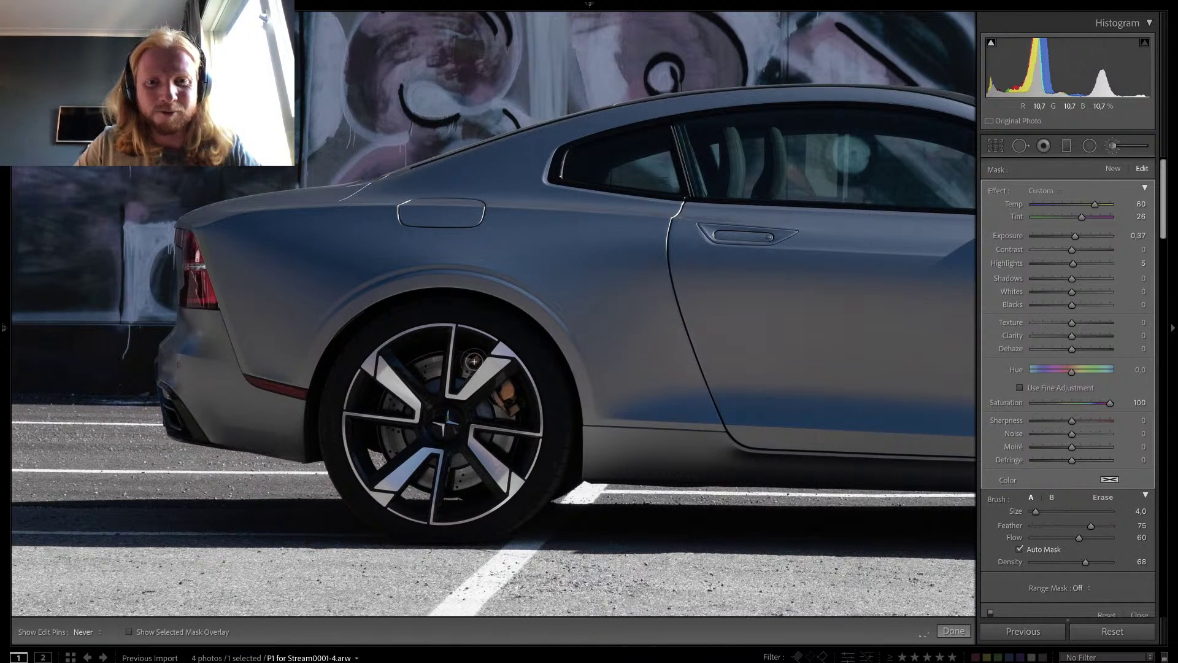
pyautogui.press('h')
pyautogui.moveTo(508, 385); pyautogui.dragTo(514, 405)
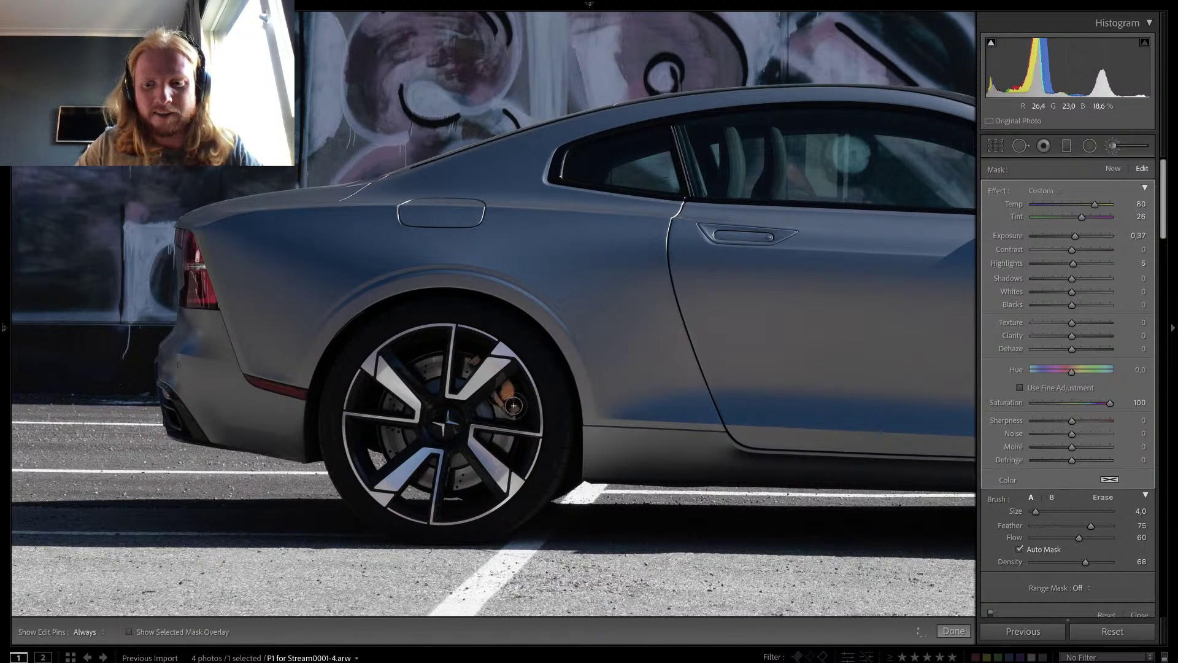
pyautogui.press('k')
pyautogui.press('z')
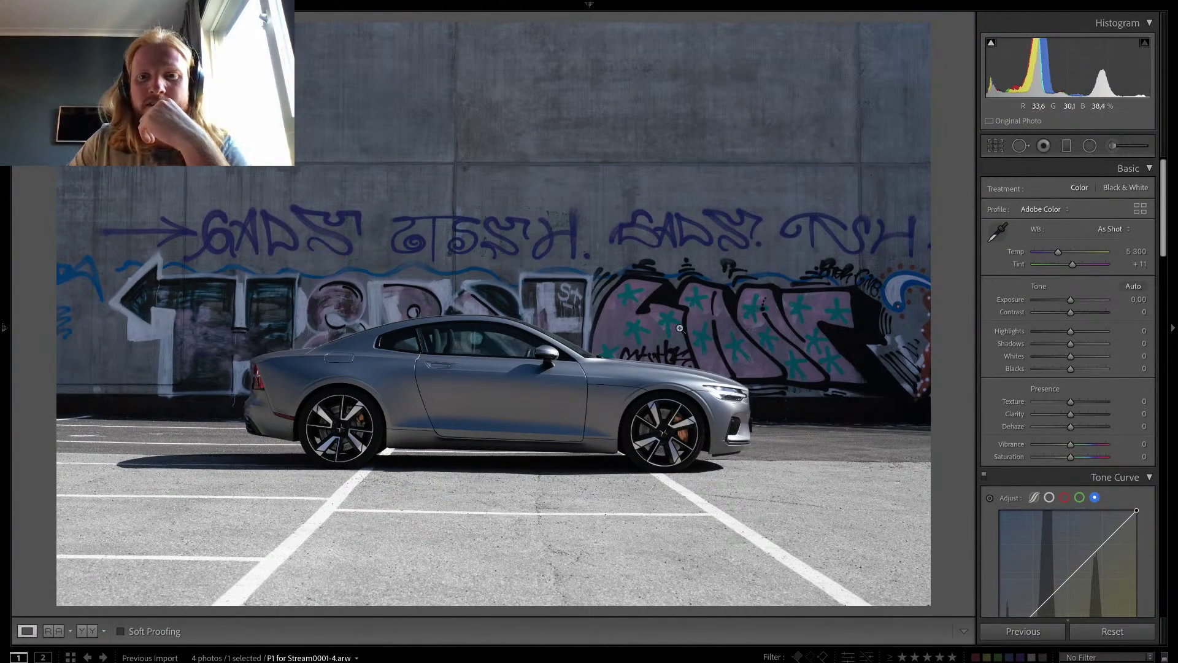
# Step: Set the purple hue and saturation to -100 and the magenta hue to -100 in the HSL colour adjustments
pyautogui.scroll(-5, 1080, 356)
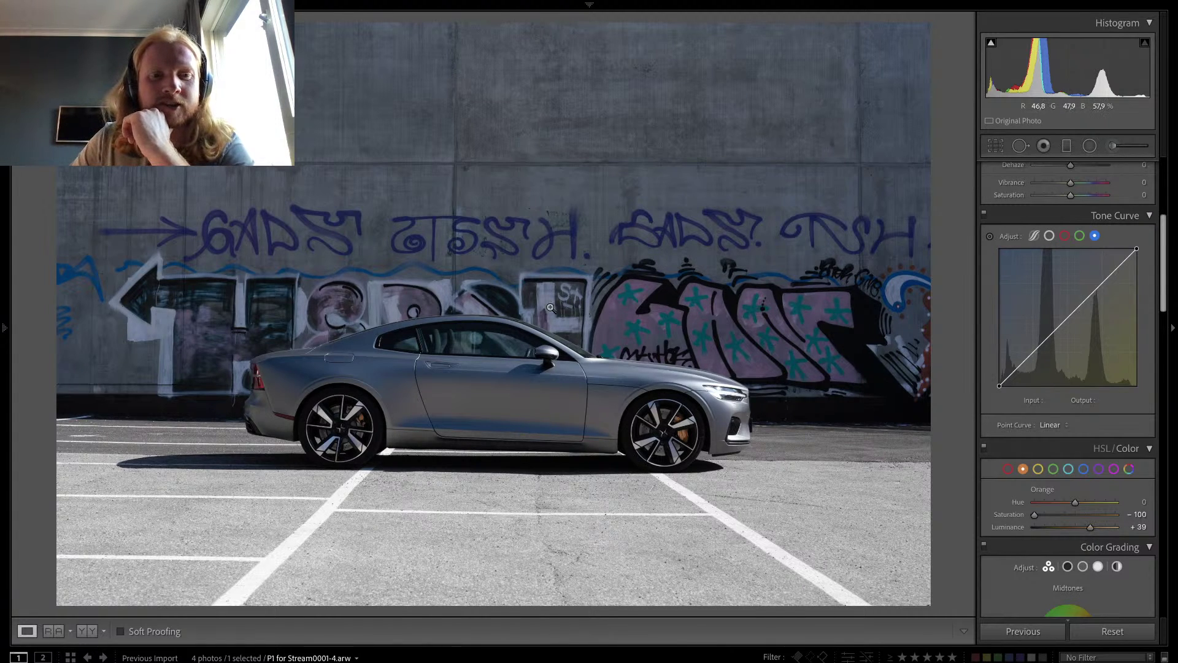
pyautogui.click(1098, 469)
pyautogui.scroll(-1, 1095, 468)
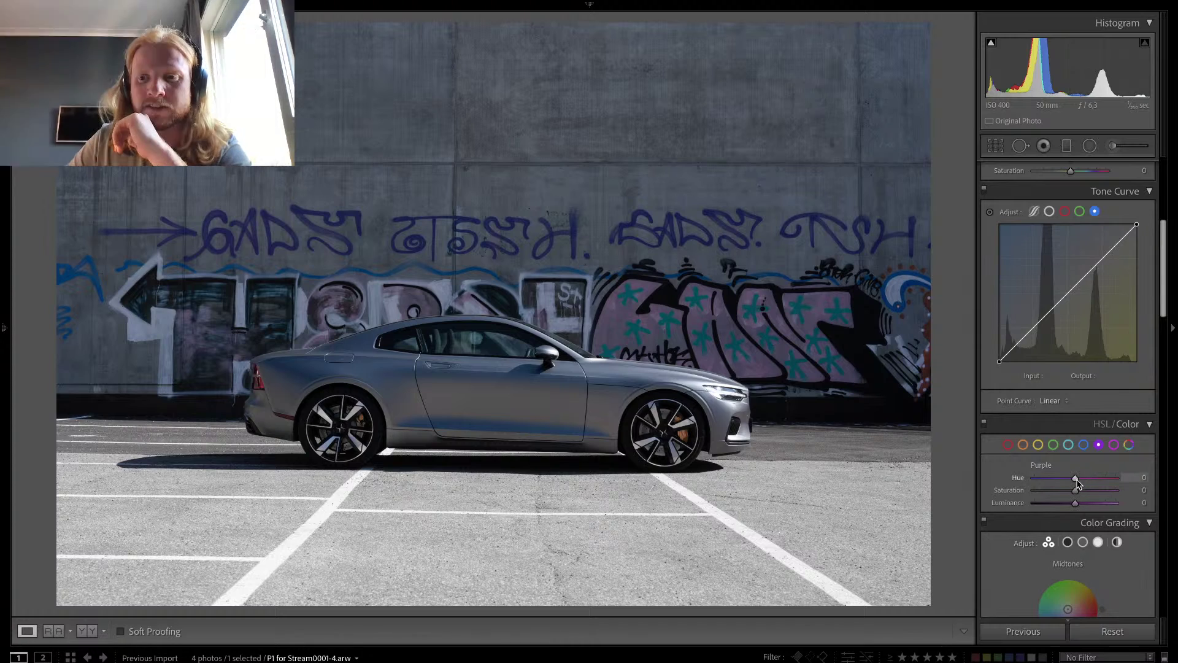
pyautogui.moveTo(1080, 483); pyautogui.dragTo(963, 483)
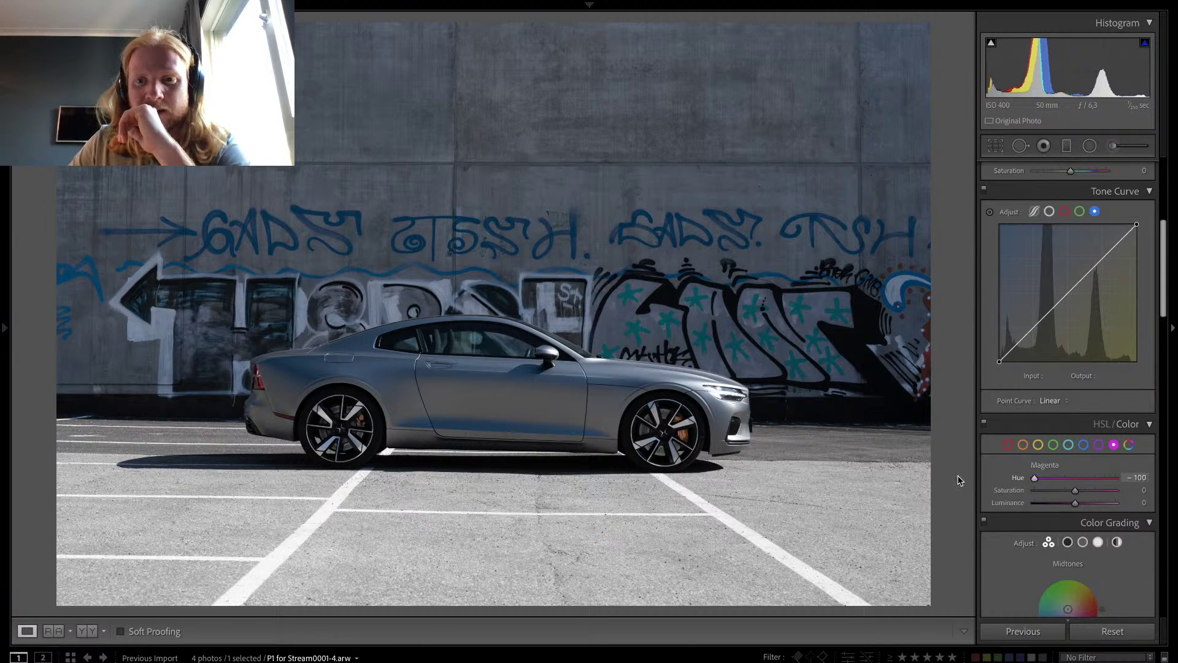
pyautogui.click(1098, 444)
pyautogui.moveTo(1075, 491); pyautogui.dragTo(1011, 493)
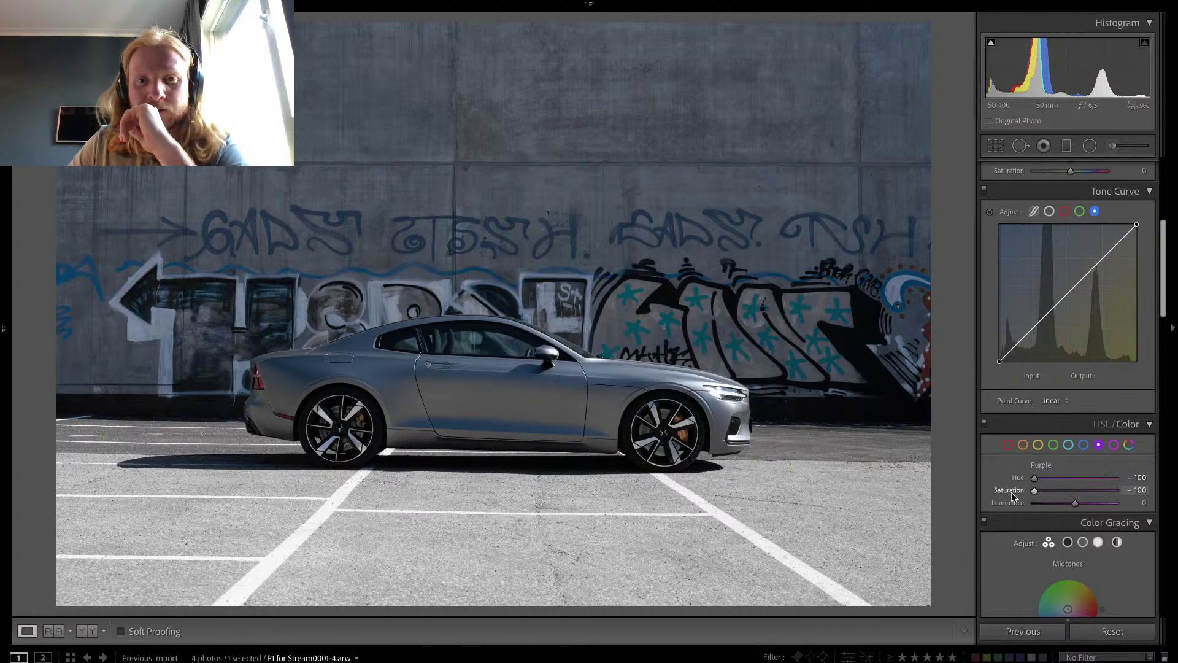
# Step: Raise the aqua saturation to +69, and set the blue saturation to -40 and blue luminance to +43
pyautogui.click(1068, 444)
pyautogui.moveTo(1074, 491); pyautogui.dragTo(1103, 491)
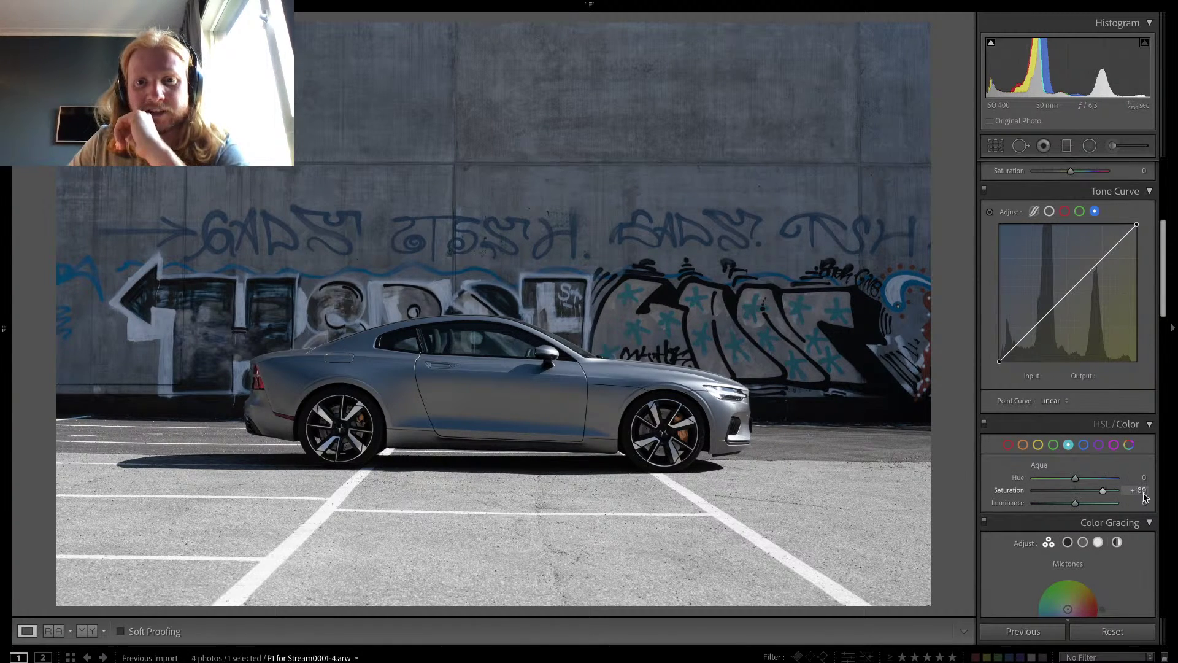
pyautogui.click(1083, 445)
pyautogui.moveTo(1075, 491); pyautogui.dragTo(1046, 492)
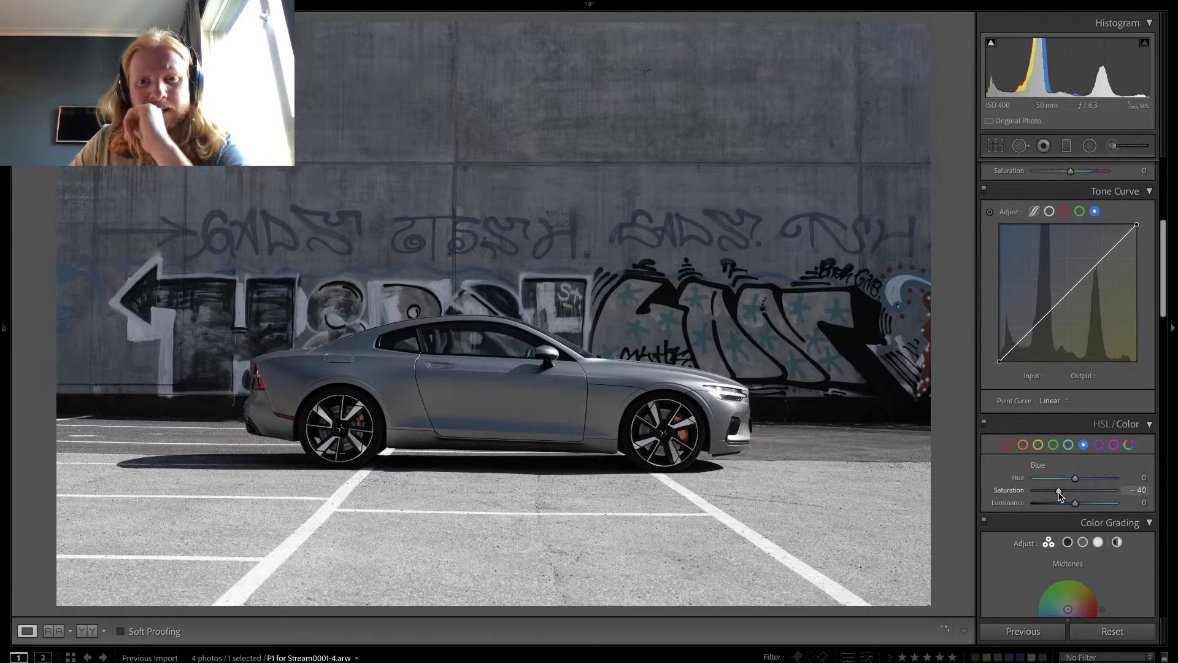
pyautogui.moveTo(1075, 502); pyautogui.dragTo(1095, 505)
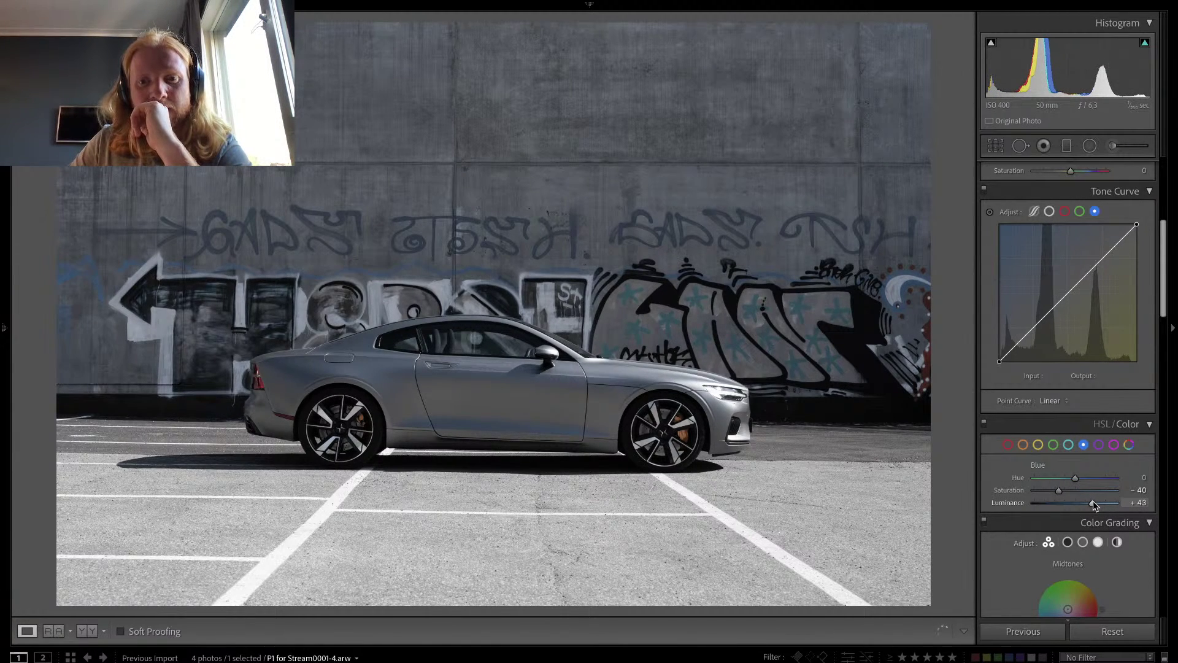
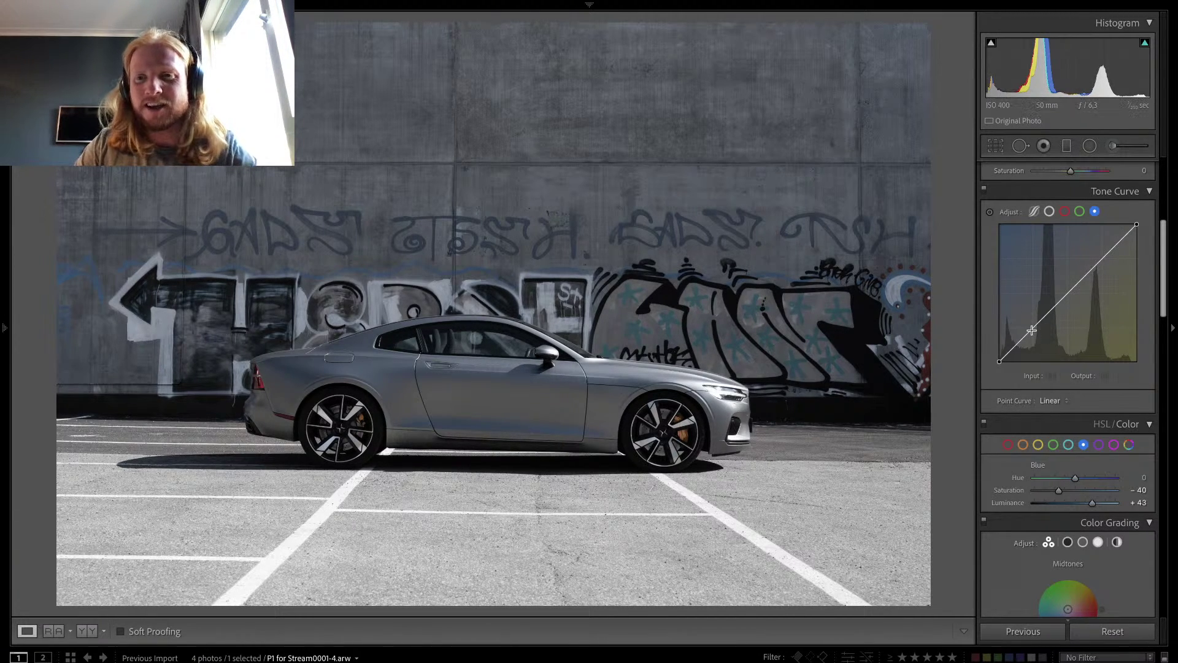
# Step: Set the red saturation to +32, and look at the live chat on the YouTube streaming dashboard before returning to Lightroom
pyautogui.click(1008, 448)
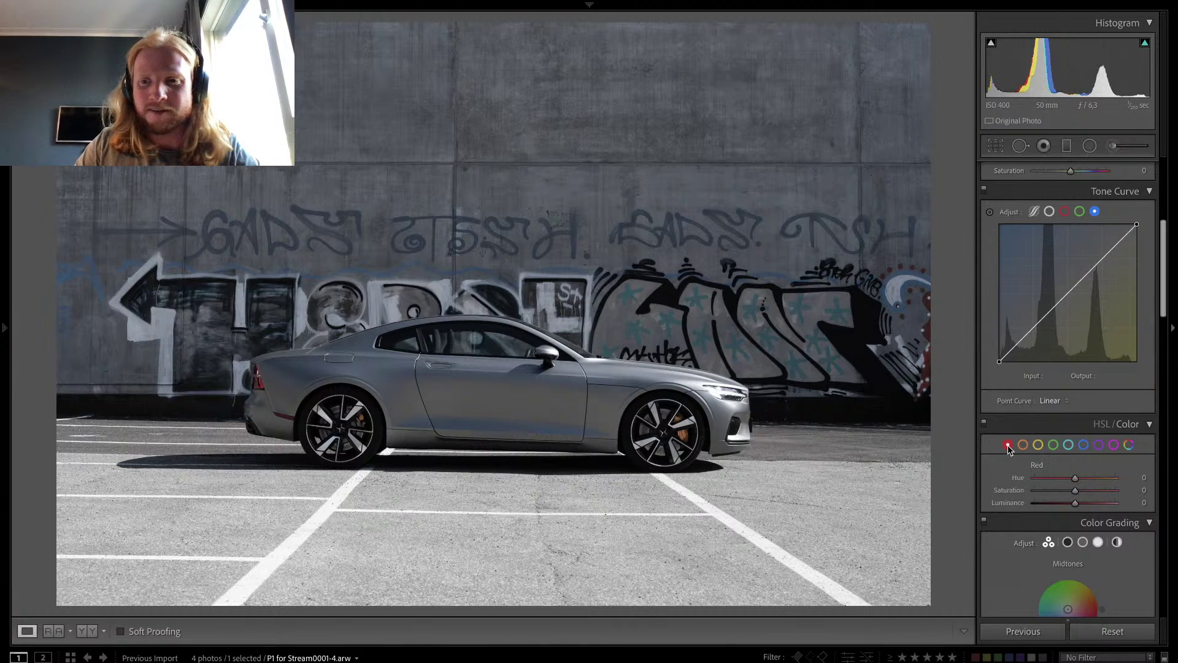
pyautogui.moveTo(1075, 490); pyautogui.dragTo(995, 492)
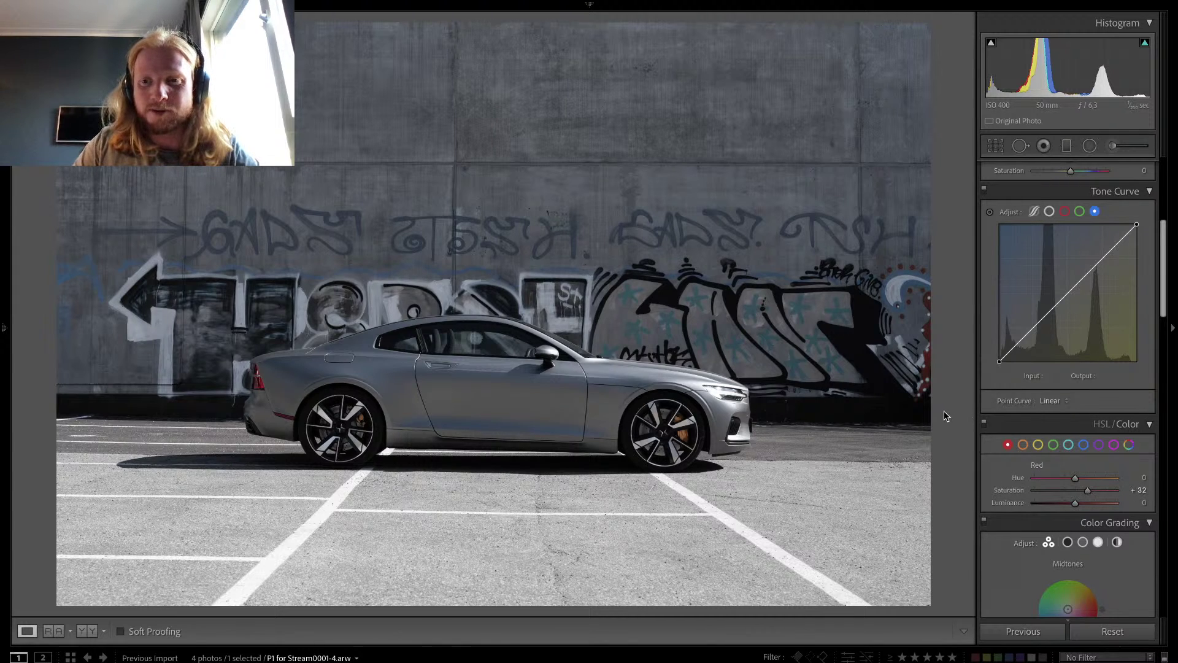
pyautogui.hotkey('ctrl', 'Left')
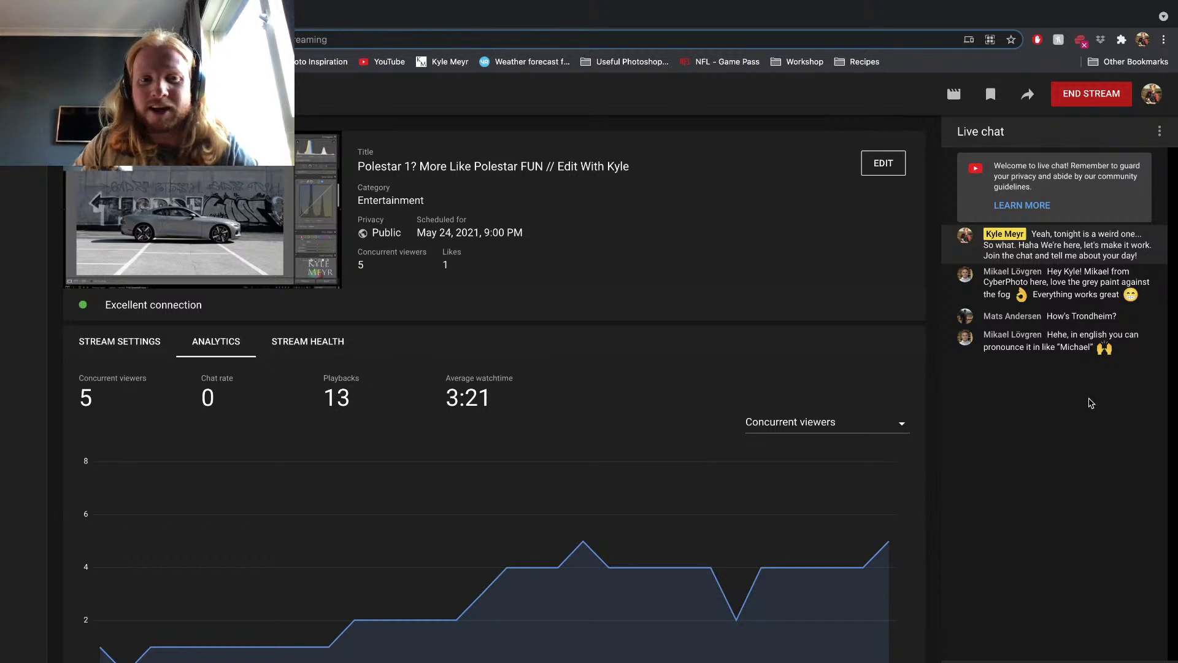
pyautogui.hotkey('ctrl', 'Right')
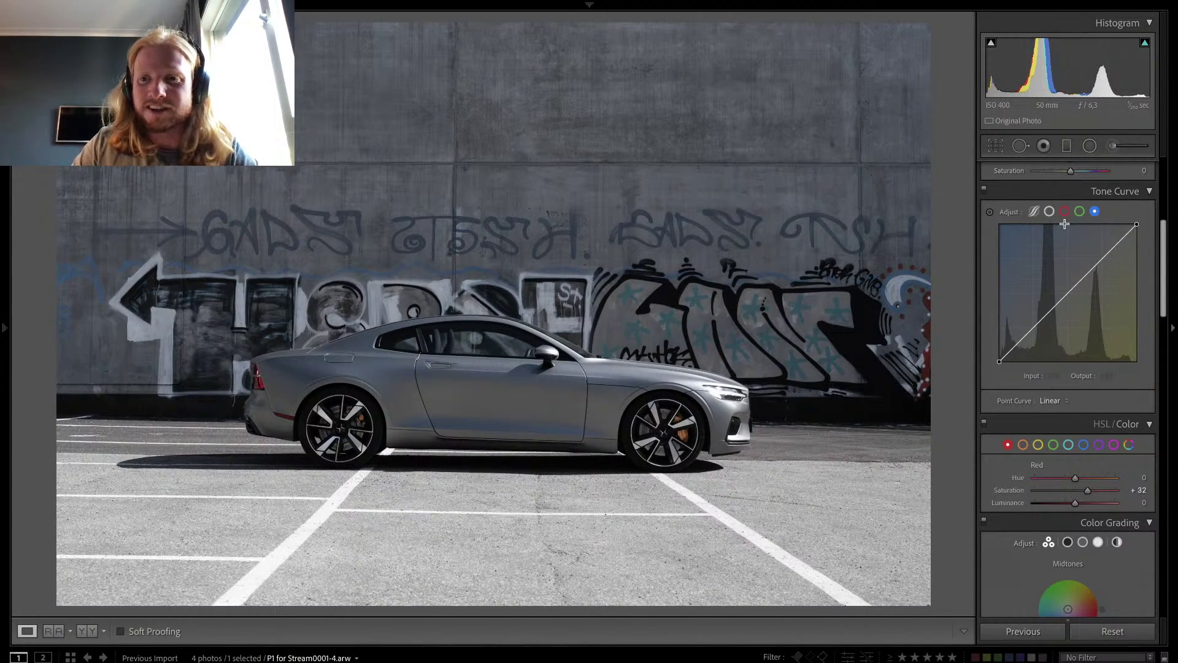
pyautogui.scroll(5, 1064, 224)
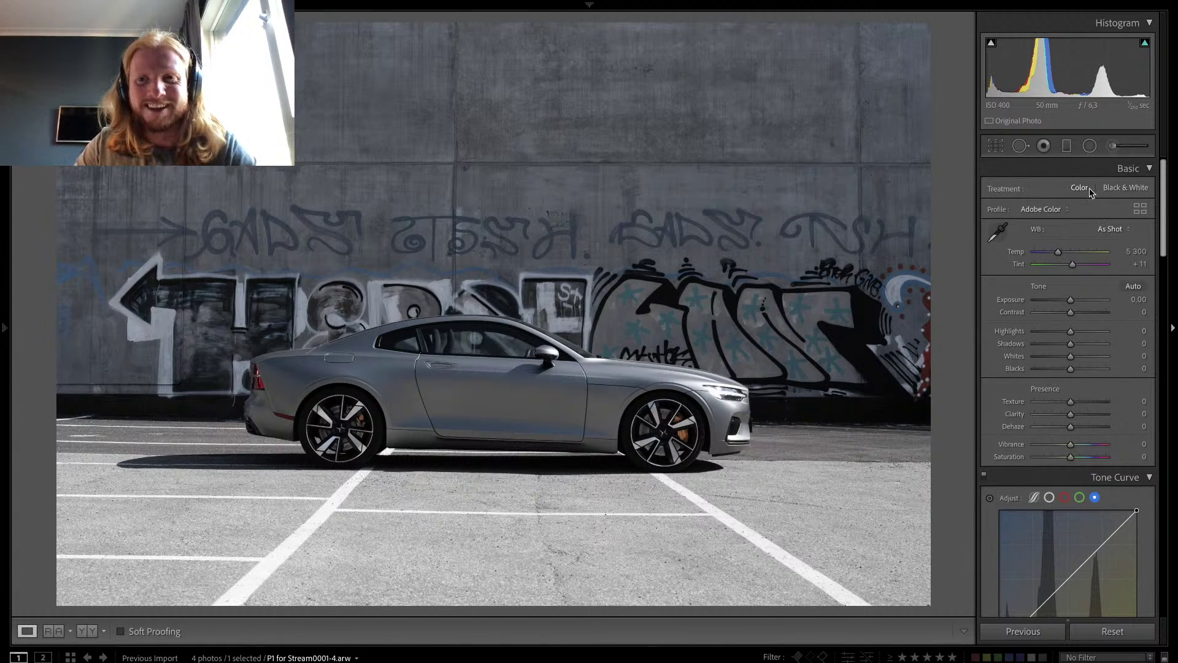
pyautogui.click(1090, 147)
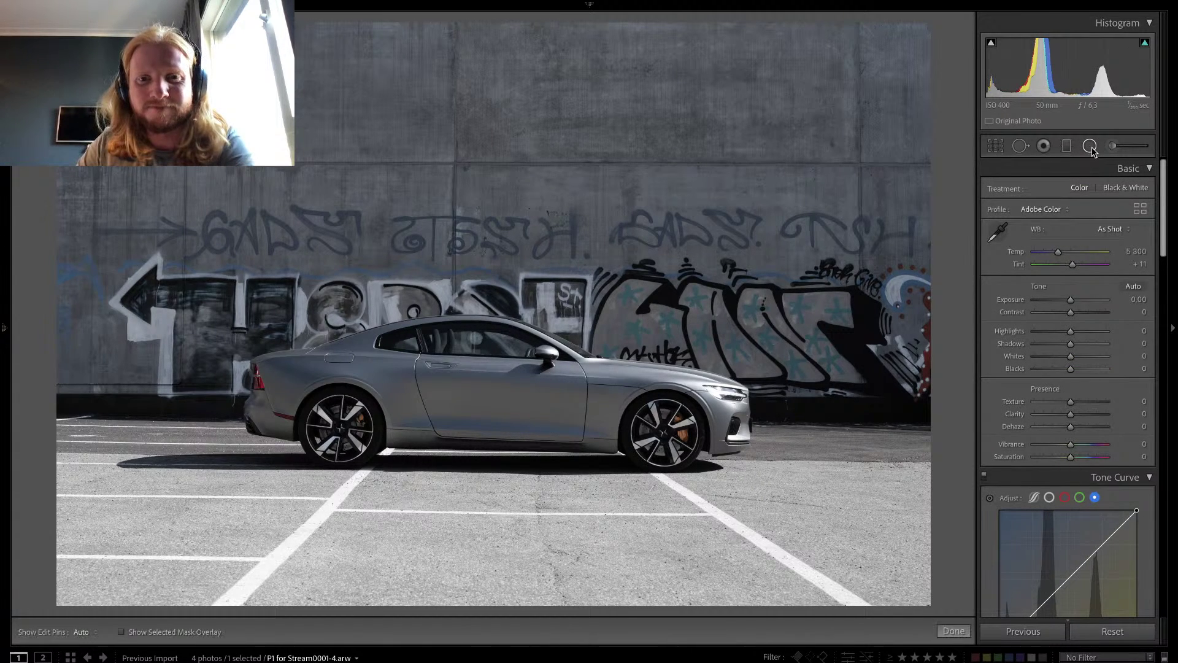
pyautogui.click(1090, 148)
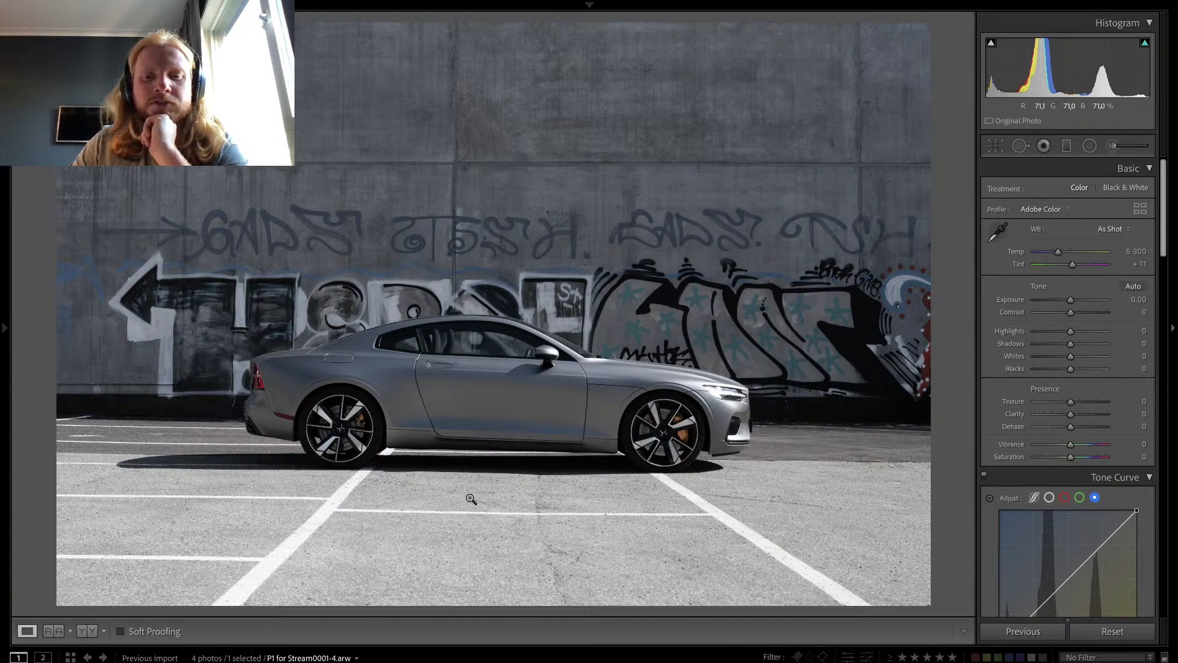
# Step: Set up a new adjustment brush with exposure 0, saturation -100 and brush size 9
pyautogui.click(1129, 145)
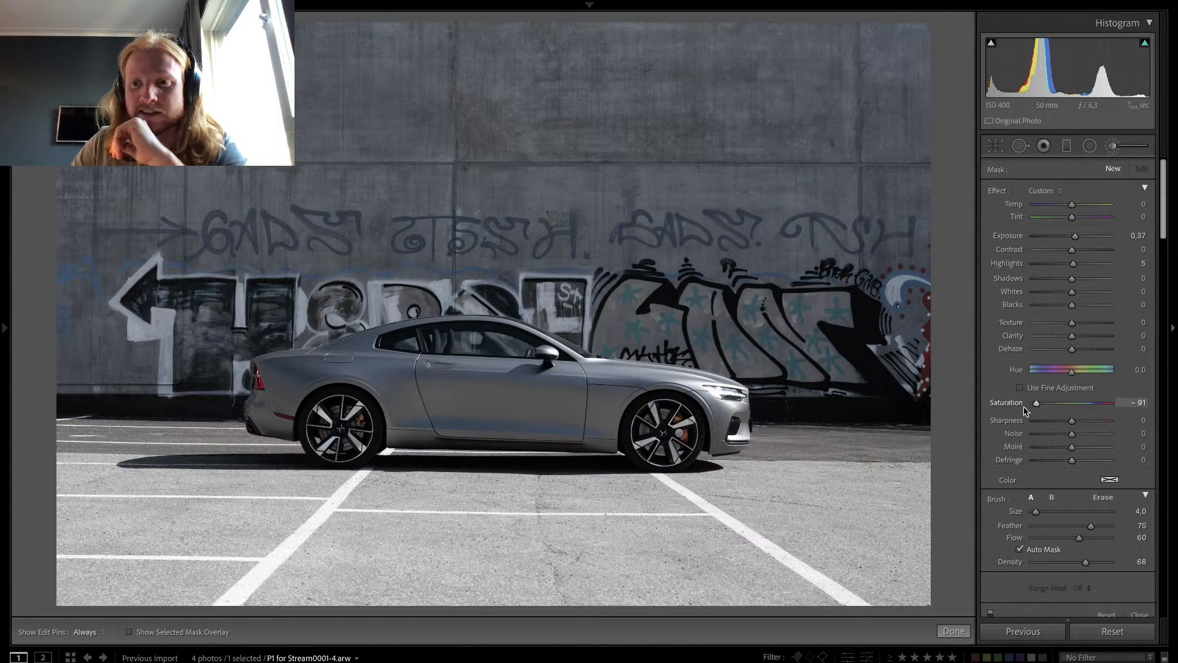
pyautogui.doubleClick(1074, 236)
pyautogui.scroll(1, 400, 368)
pyautogui.press('h')
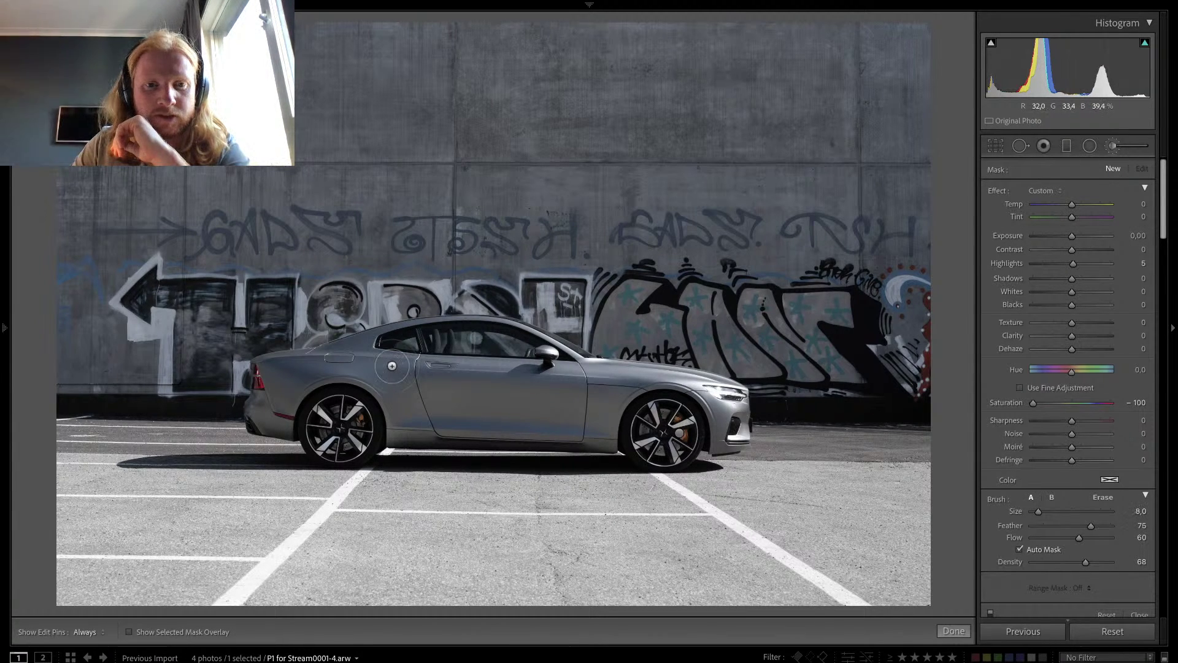
pyautogui.scroll(4, 392, 369)
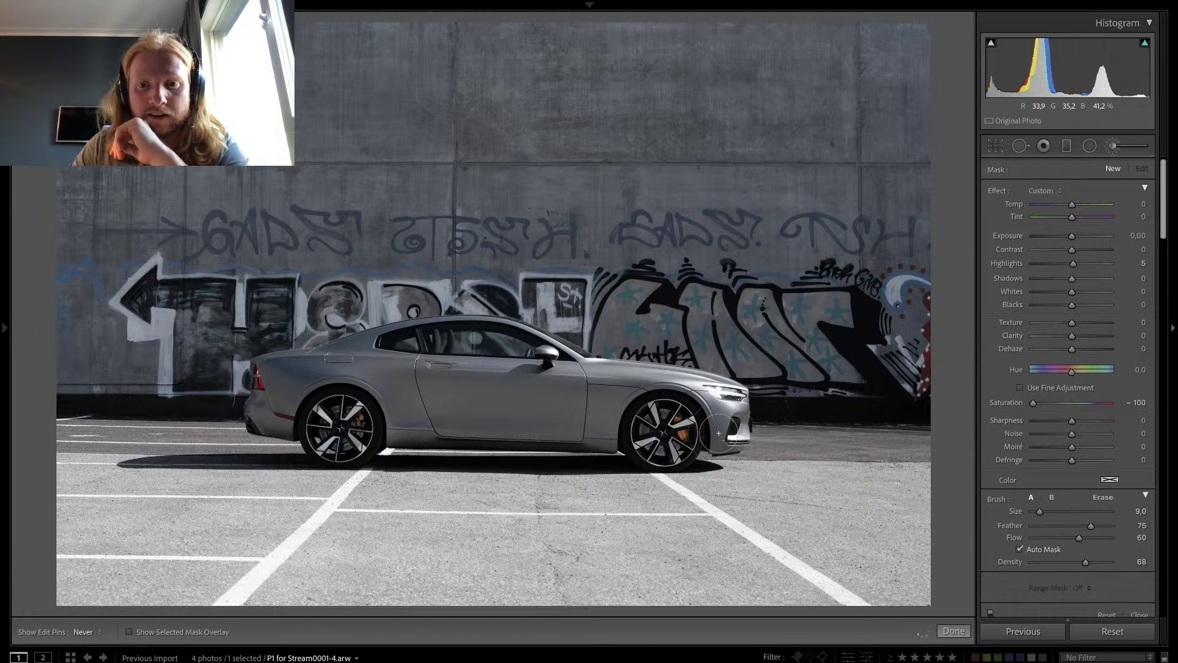
# Step: Paint the desaturating brush over the car's door and rear quarter panel, and reduce the brush size to 6
pyautogui.moveTo(408, 341); pyautogui.dragTo(328, 368)
pyautogui.press('h')
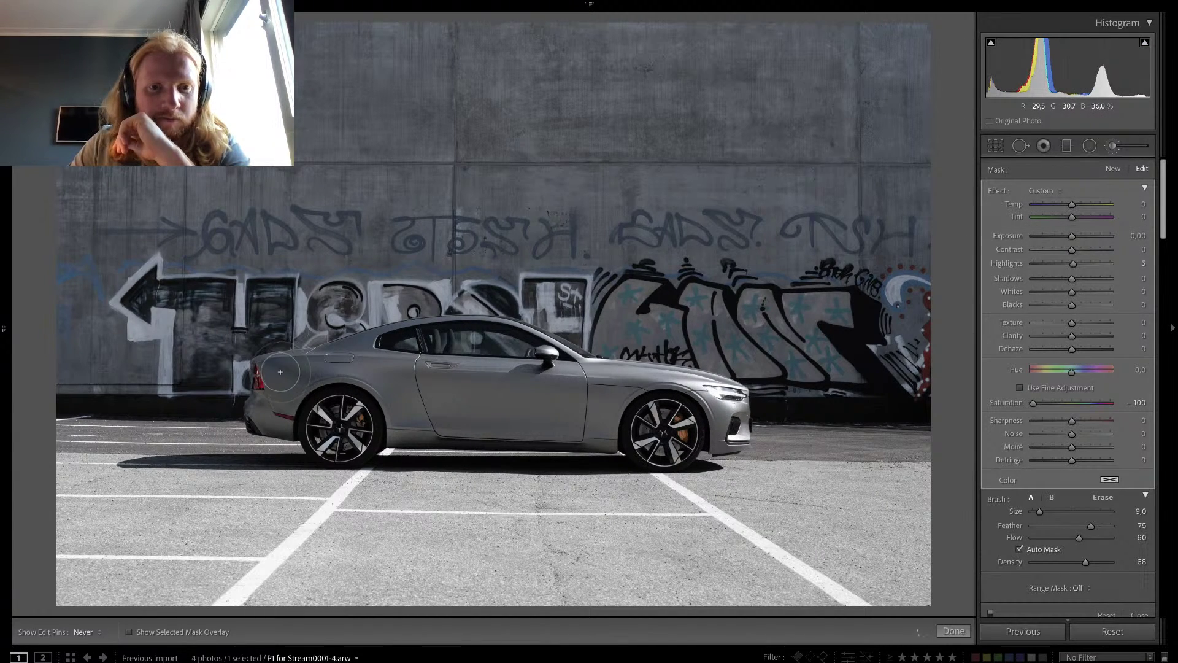
pyautogui.press('[')
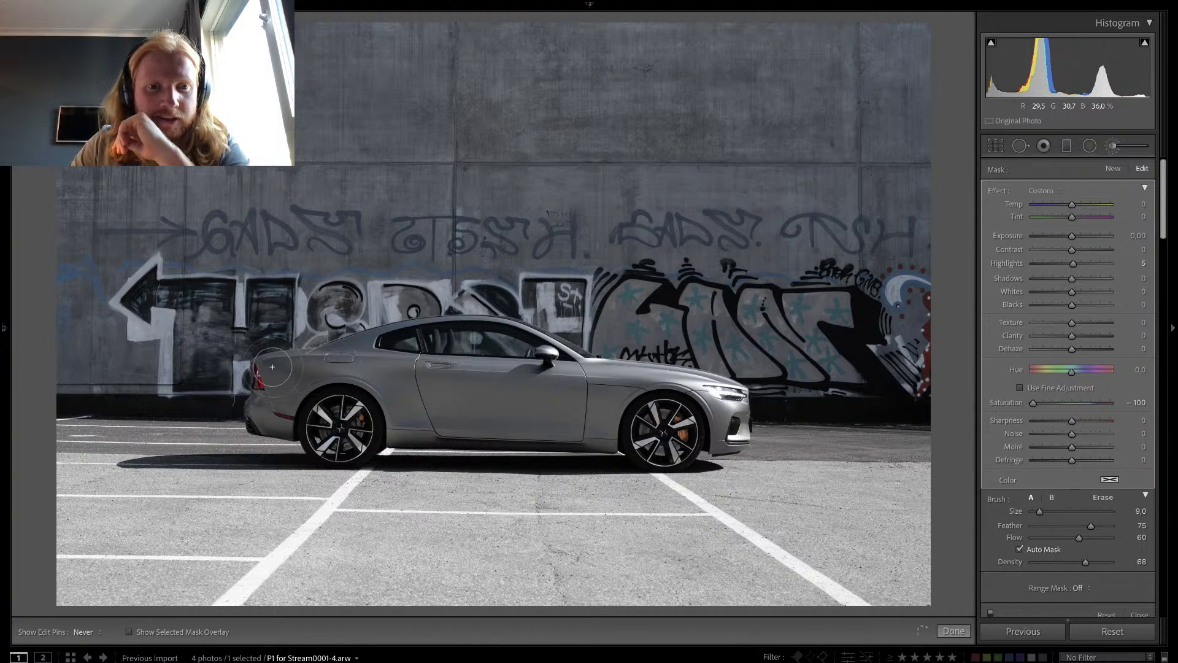
pyautogui.press('h')
pyautogui.press('[')
pyautogui.press('[')
pyautogui.press('[')
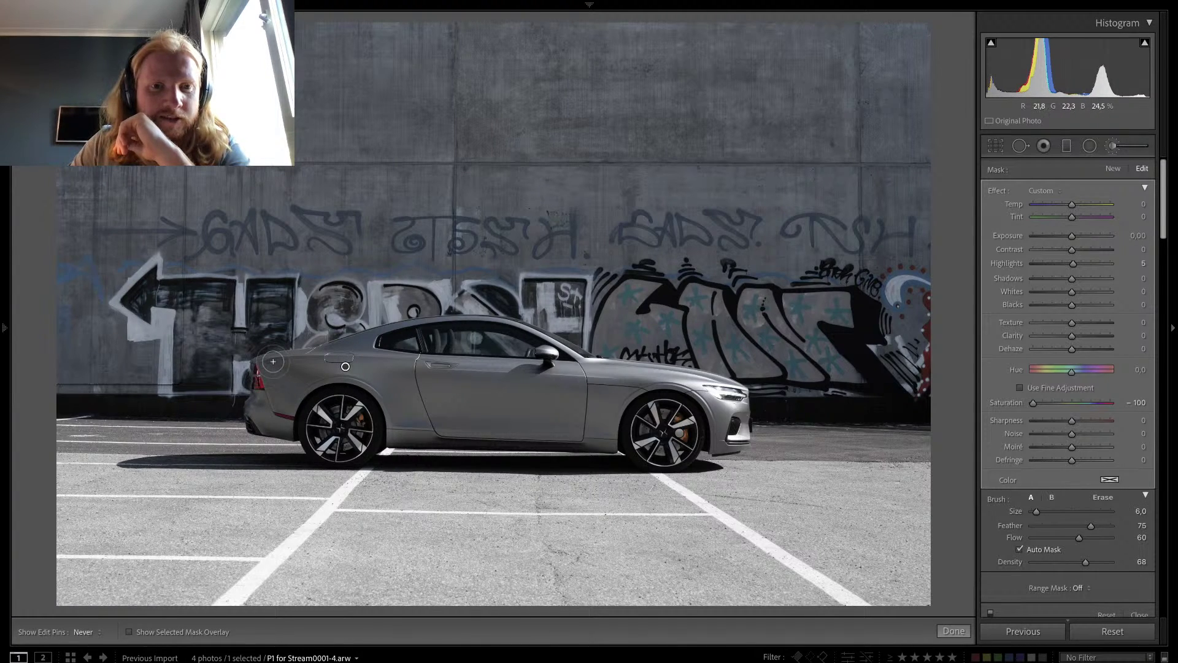
# Step: Extend the desaturation mask over the rear bumper, the sill and the front fender with a size 5 brush
pyautogui.press('h')
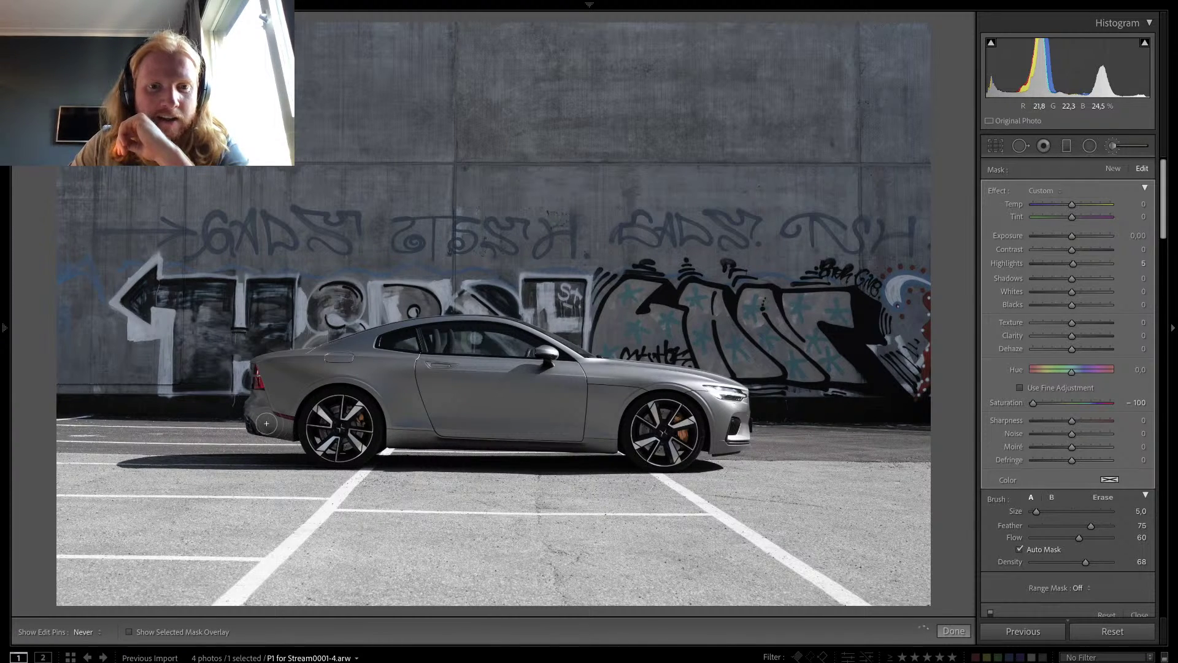
pyautogui.press('h')
pyautogui.press('h')
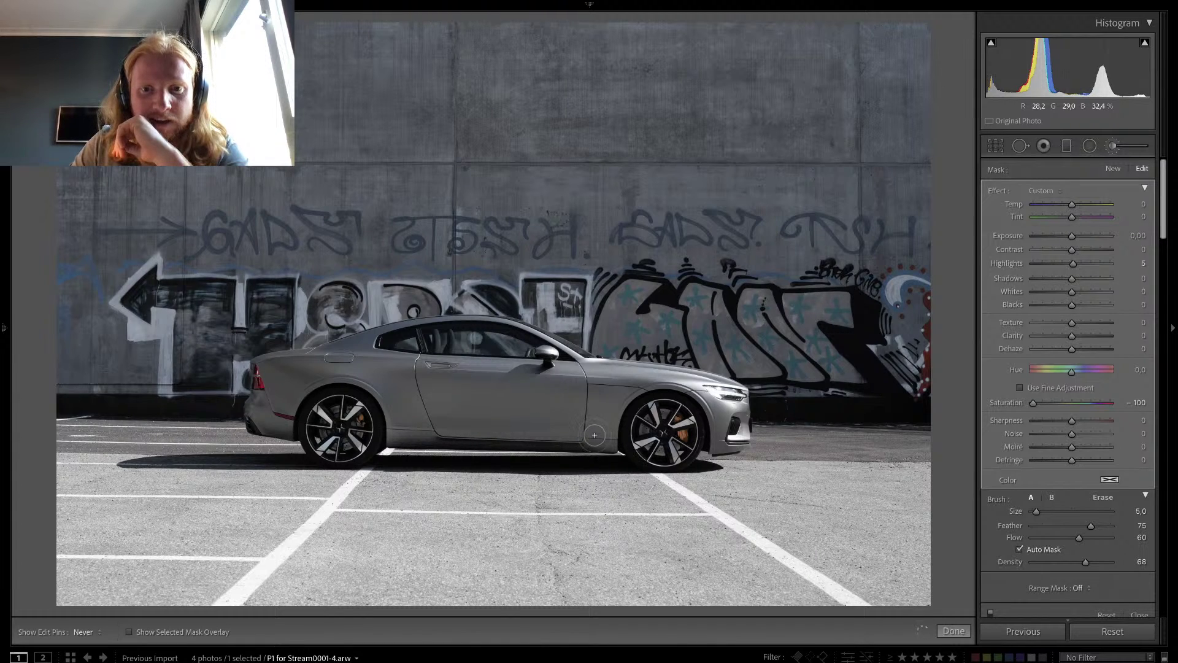
pyautogui.press('h')
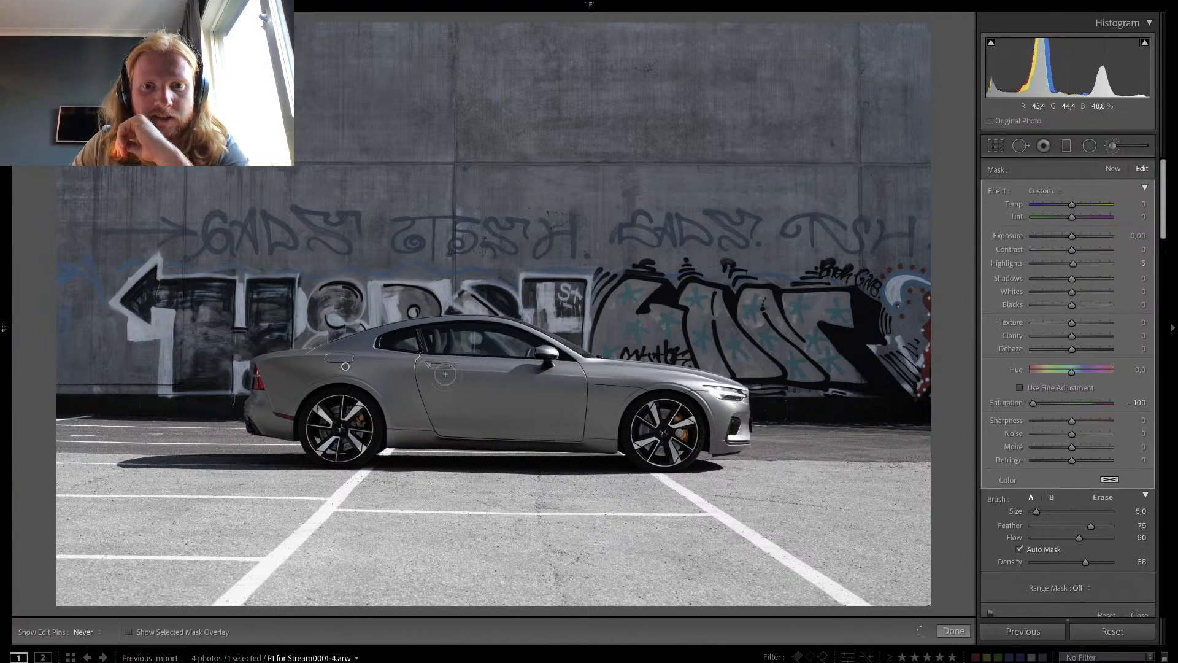
pyautogui.press('h')
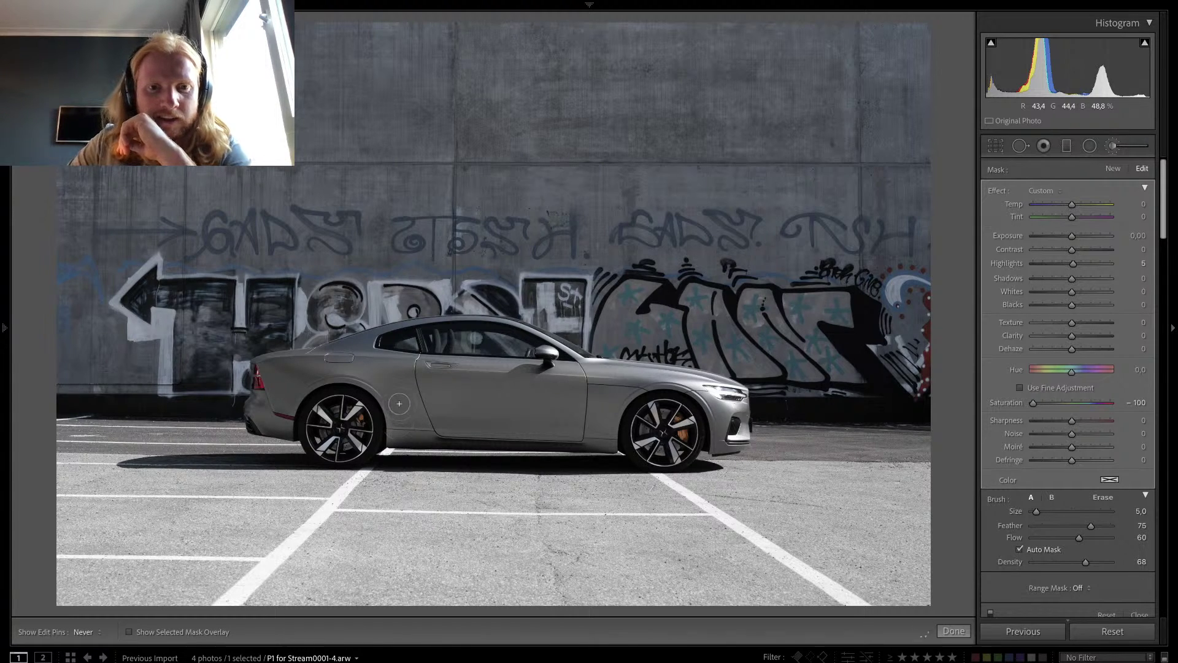
pyautogui.press('h')
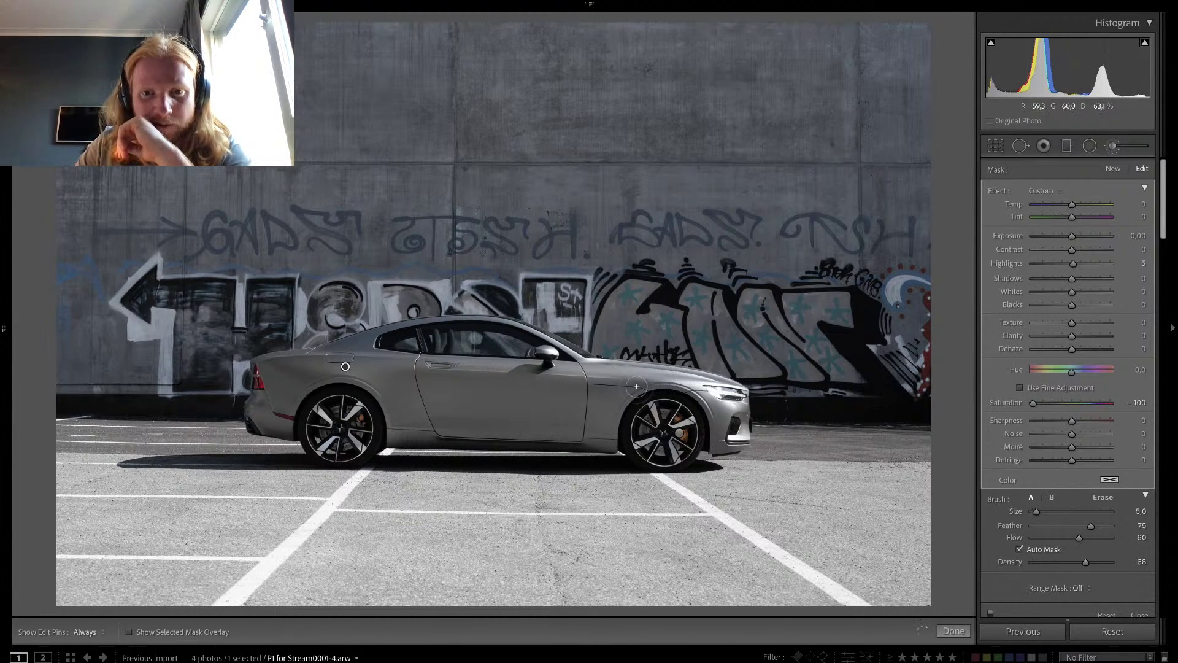
pyautogui.press('h')
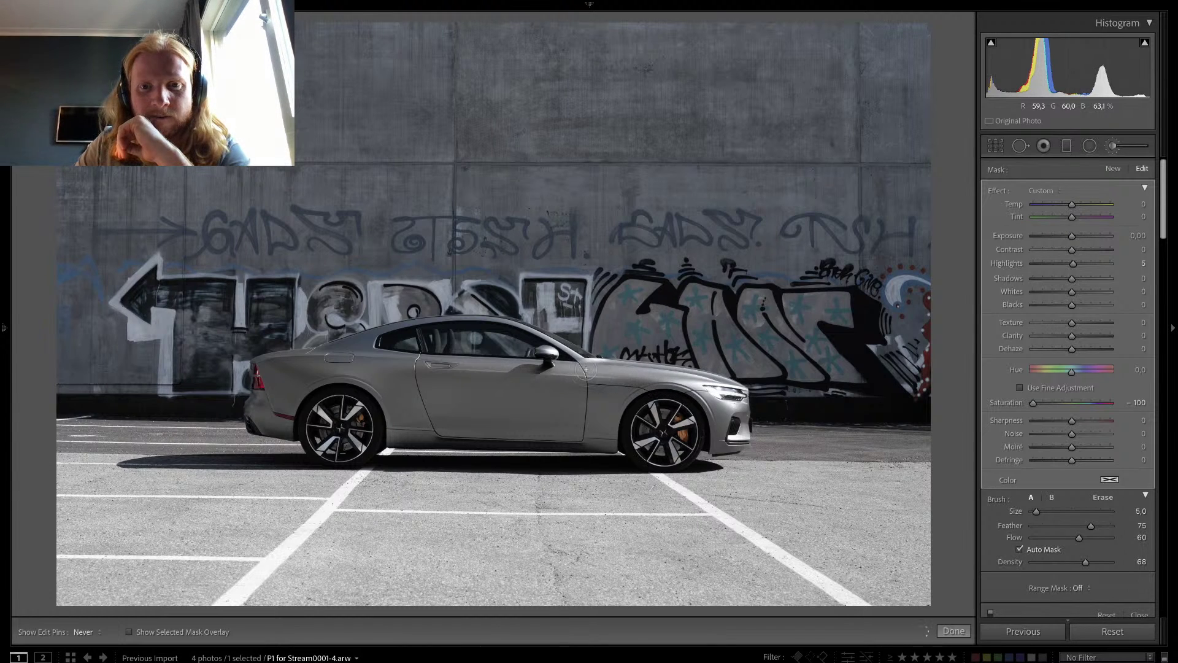
pyautogui.press('h')
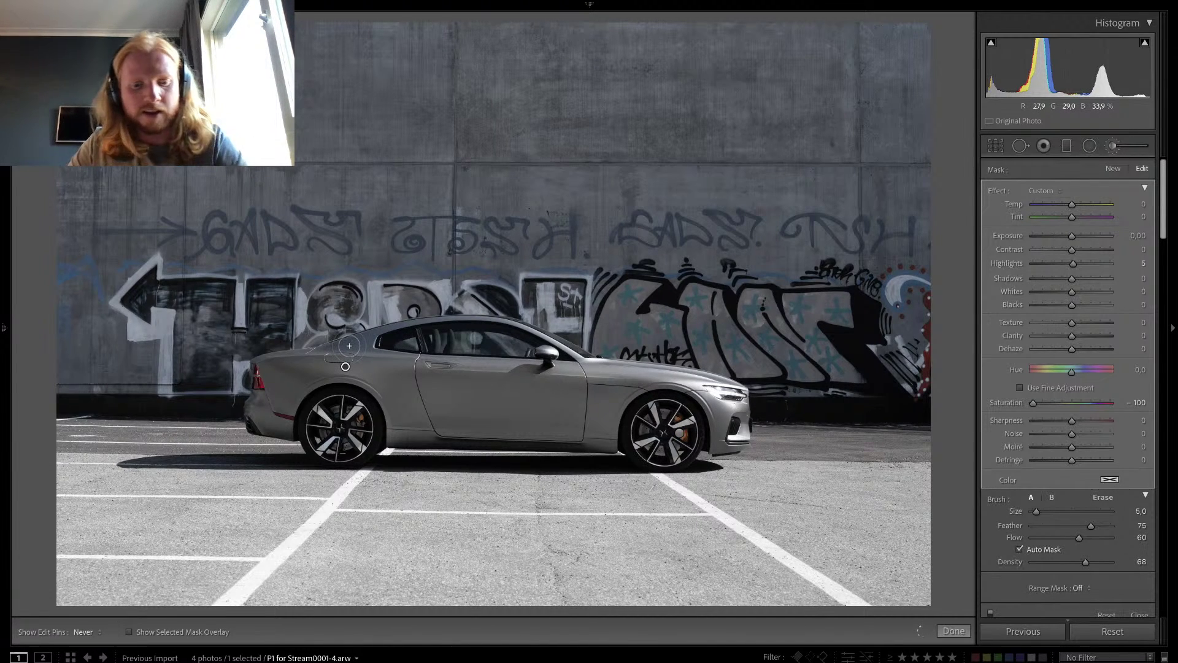
# Step: Paint the desaturation mask in close-up over the rear pillar and along the roofline above the side windows
pyautogui.press('z')
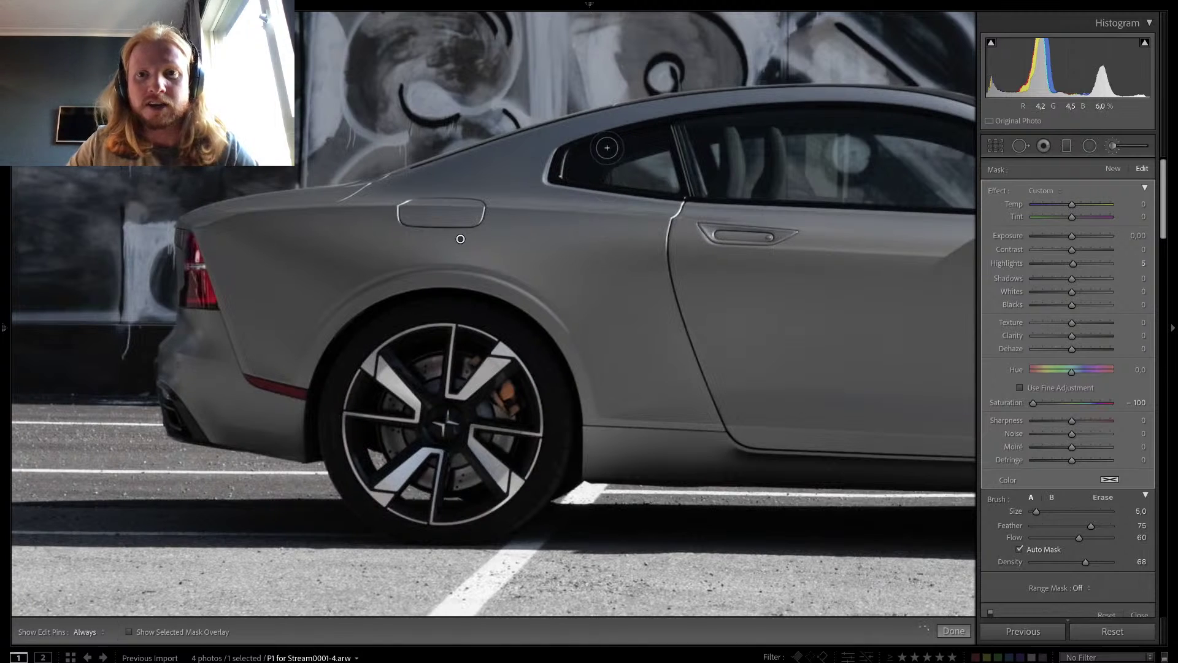
pyautogui.press('h')
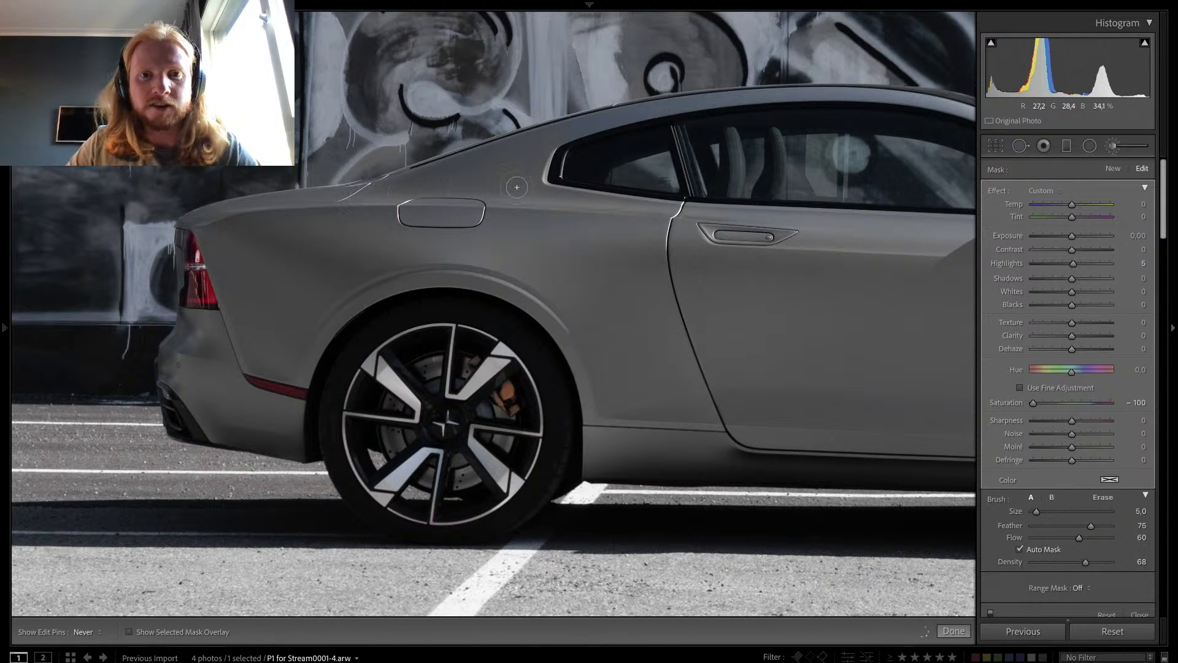
pyautogui.press('h')
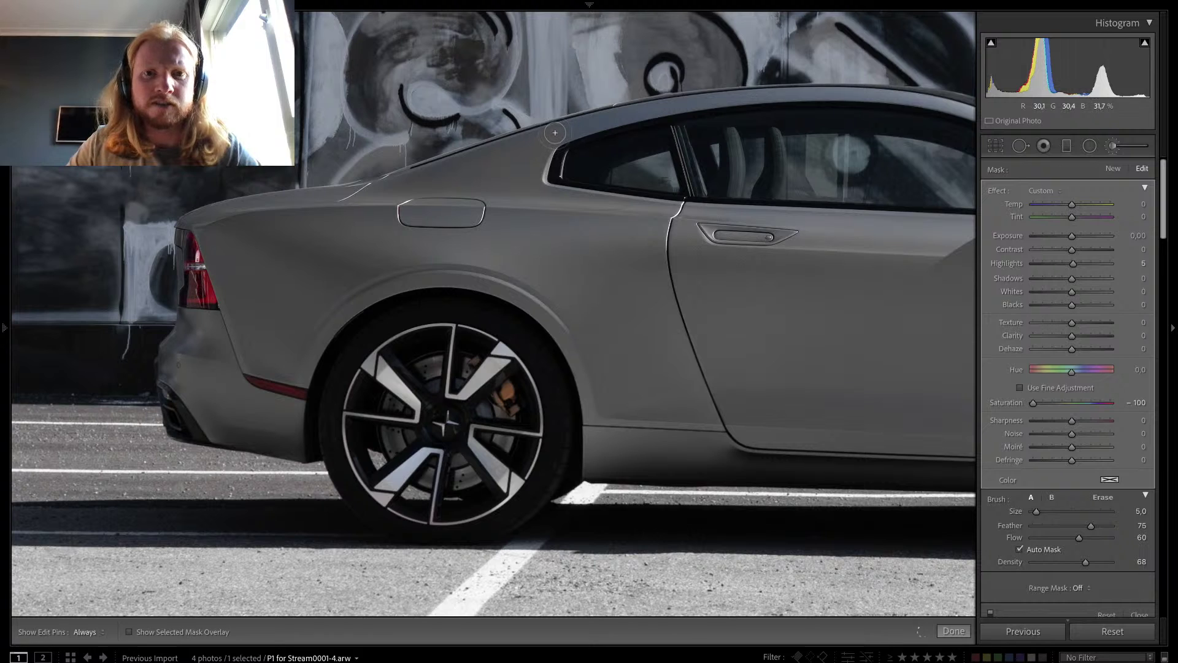
pyautogui.press('h')
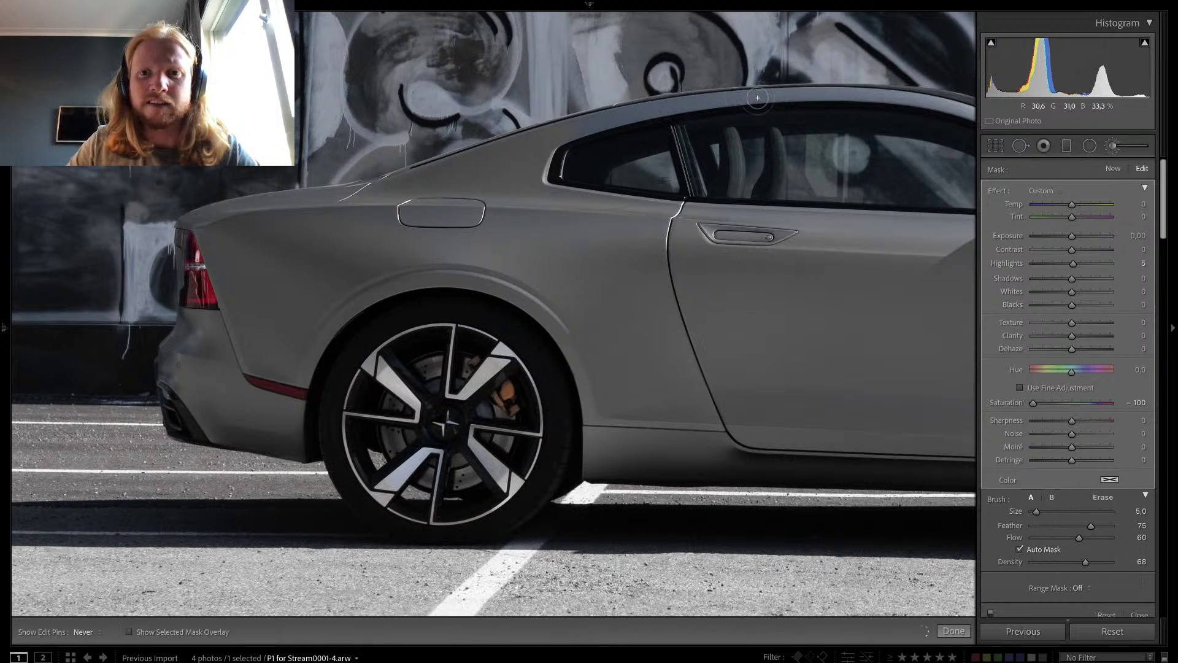
pyautogui.press('h')
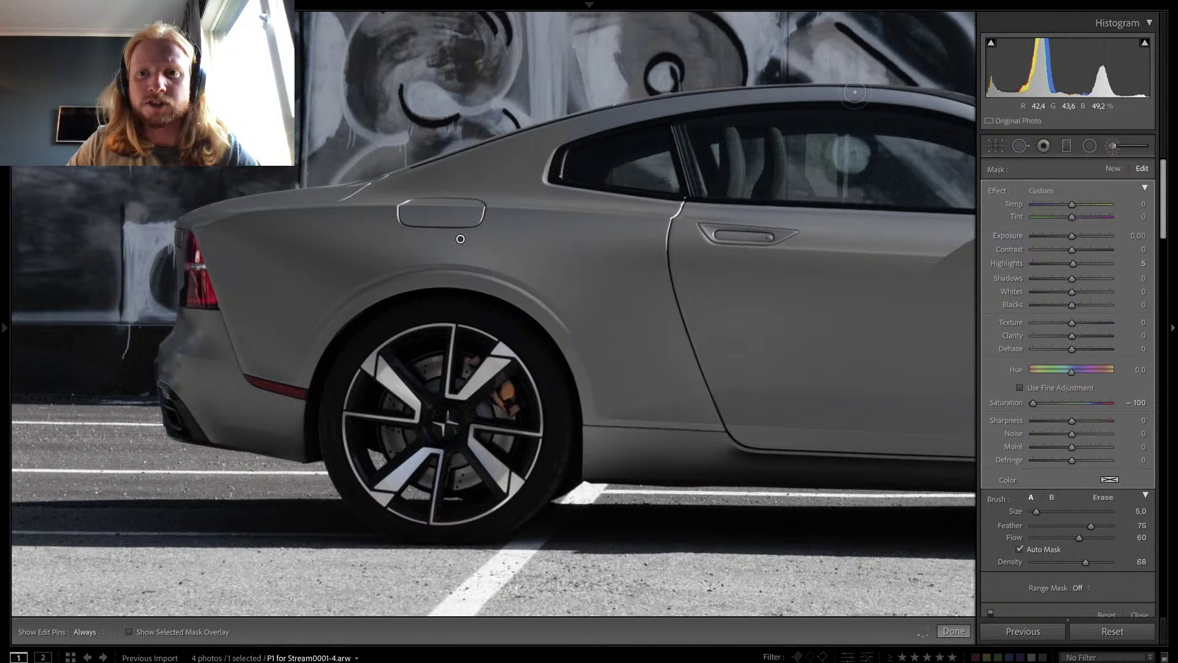
pyautogui.press('h')
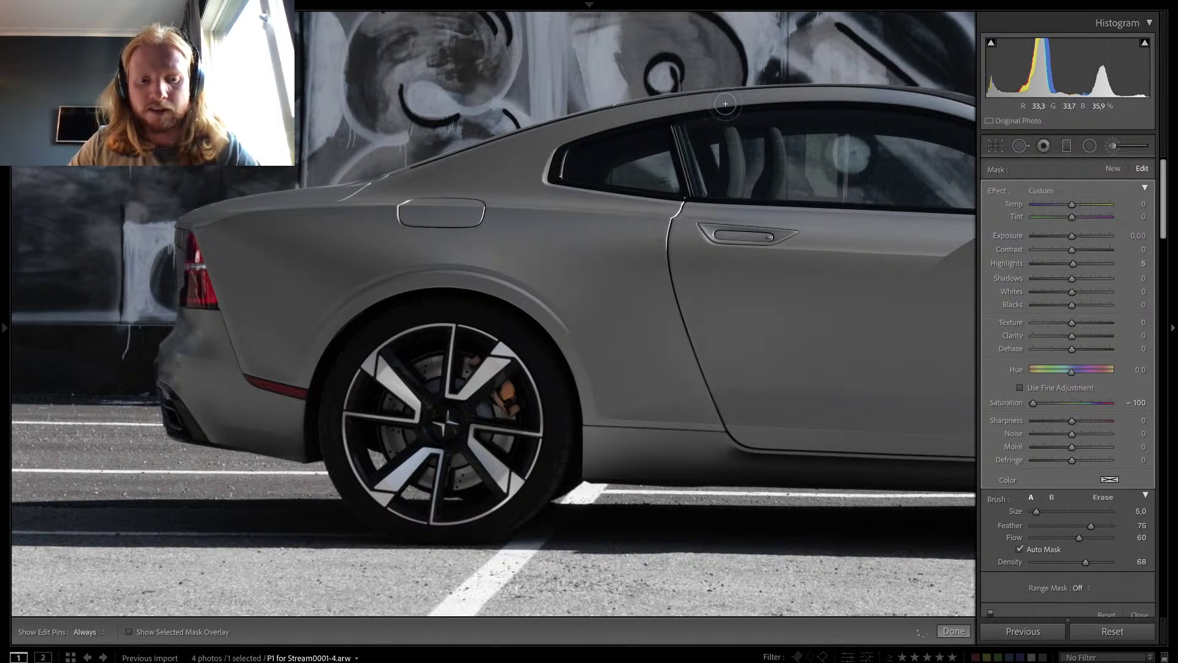
pyautogui.press('h')
# Step: Extend the desaturation mask over the windscreen pillar, side mirror and upper door edge, using brush sizes 4 and 6
pyautogui.moveTo(681, 185); pyautogui.dragTo(151, 197)
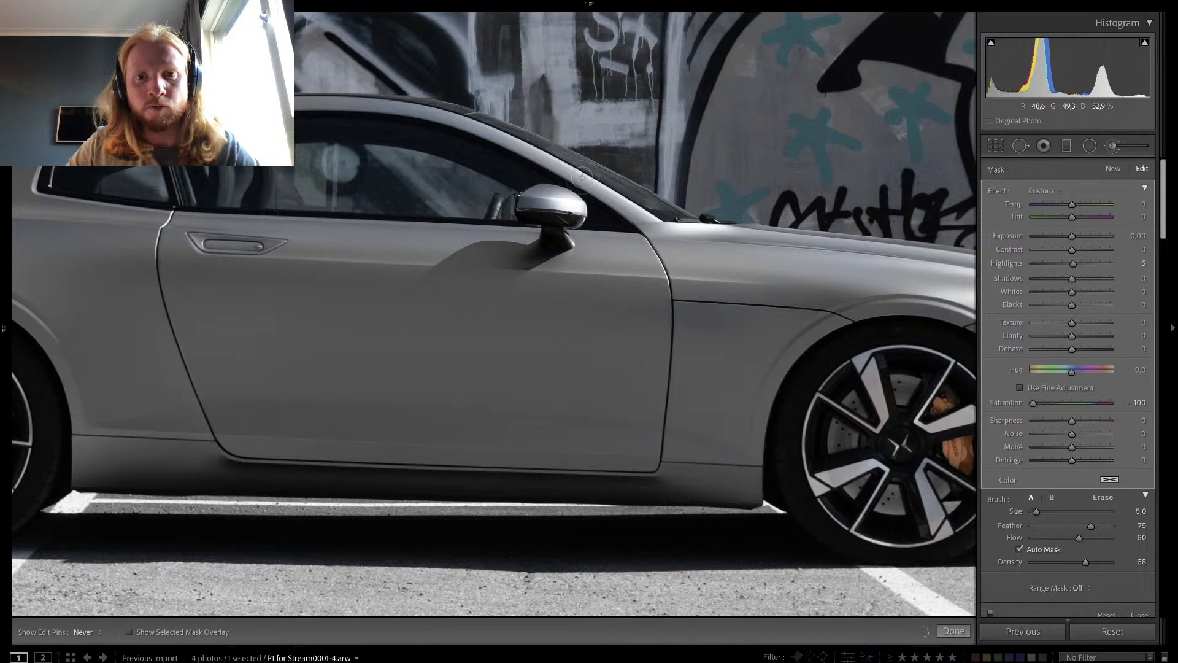
pyautogui.press('[')
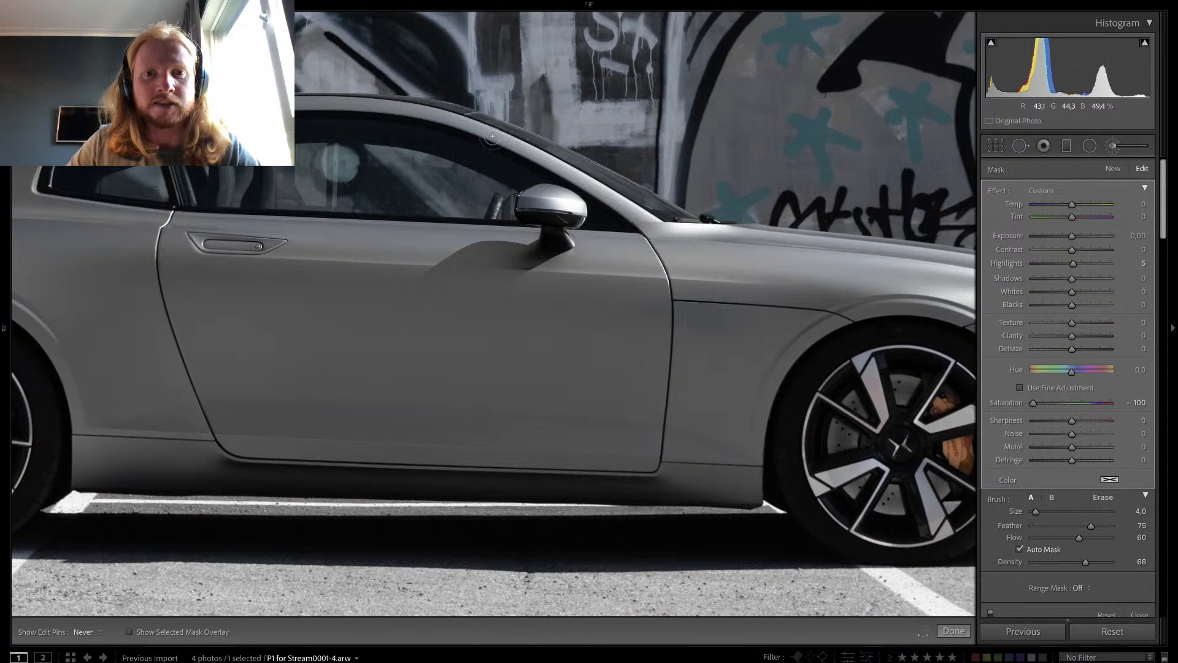
pyautogui.press('h')
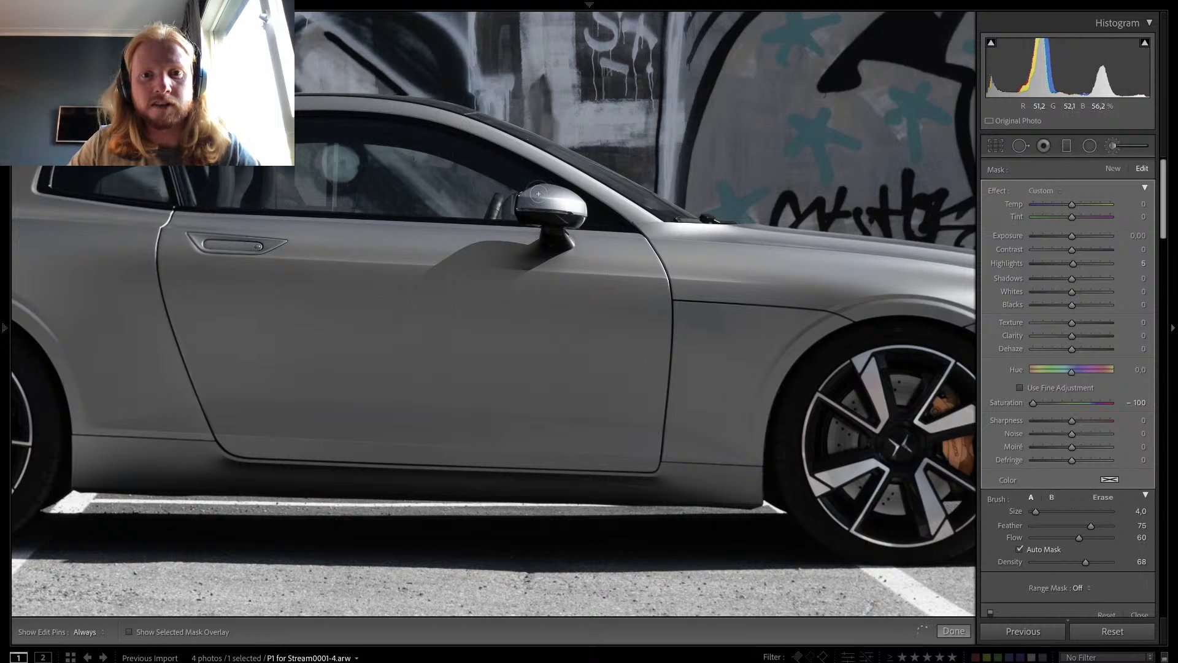
pyautogui.press('h')
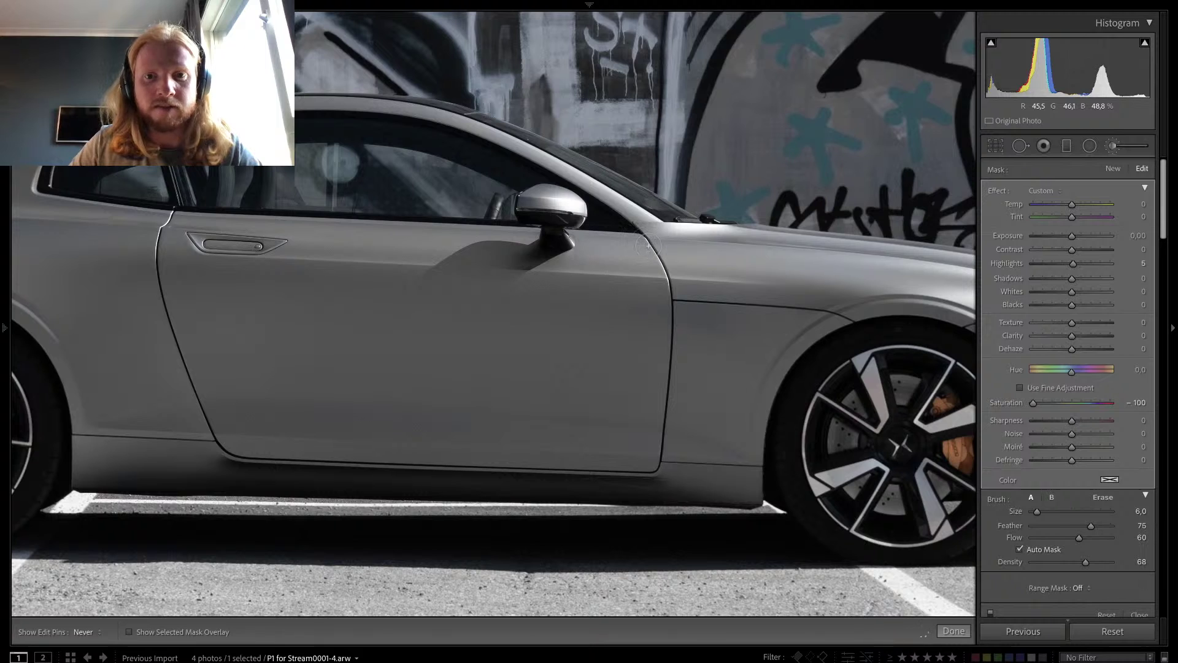
pyautogui.press('h')
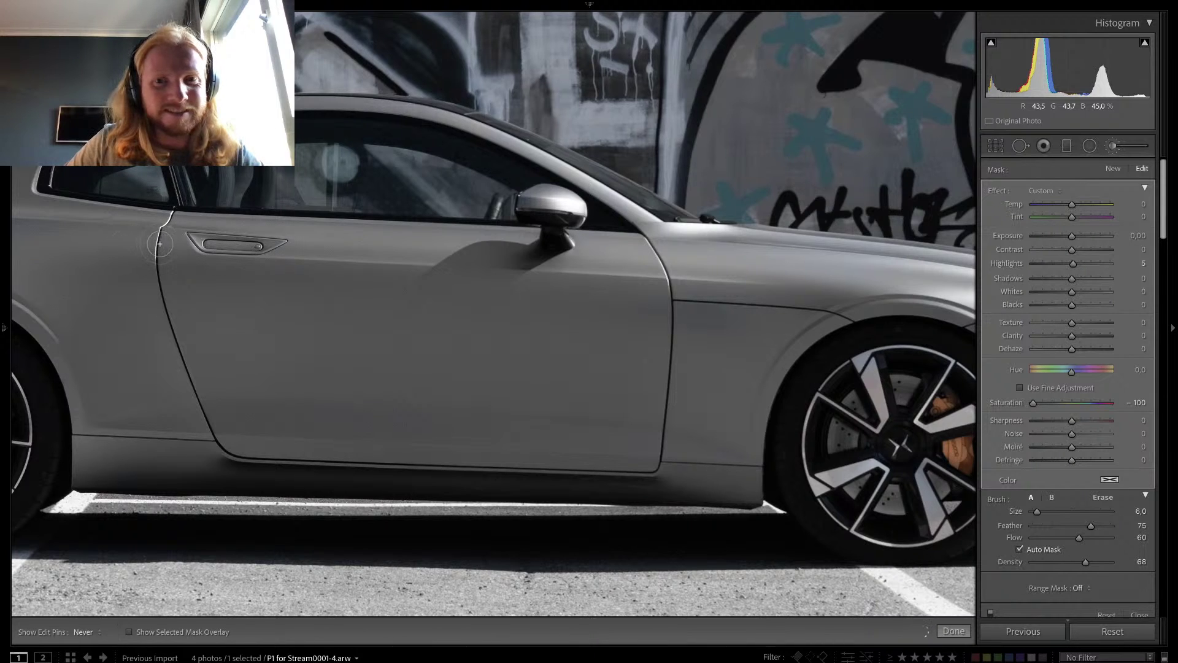
pyautogui.press('h')
# Step: Paint the desaturation mask around the fuel flap and along the rear deck with a size 8 brush
pyautogui.moveTo(271, 249)
pyautogui.mouseDown()
pyautogui.moveTo(486, 265)
pyautogui.moveTo(474, 258)
pyautogui.mouseUp()
pyautogui.scroll(2, 242, 221)
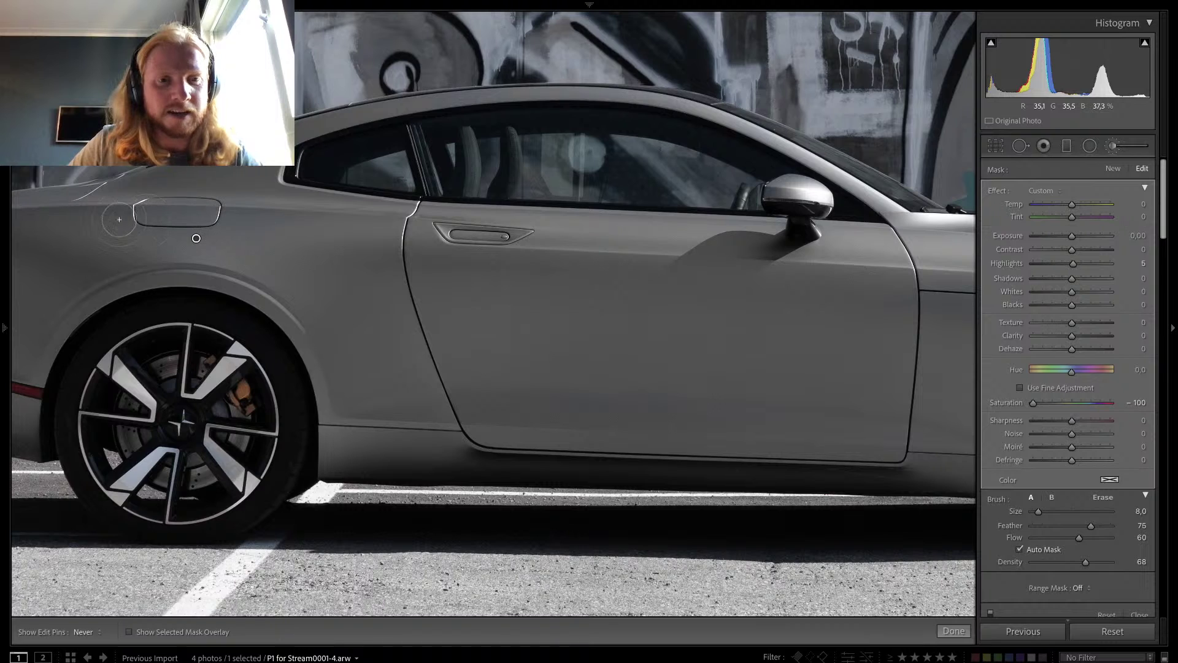
pyautogui.moveTo(119, 220); pyautogui.dragTo(247, 213)
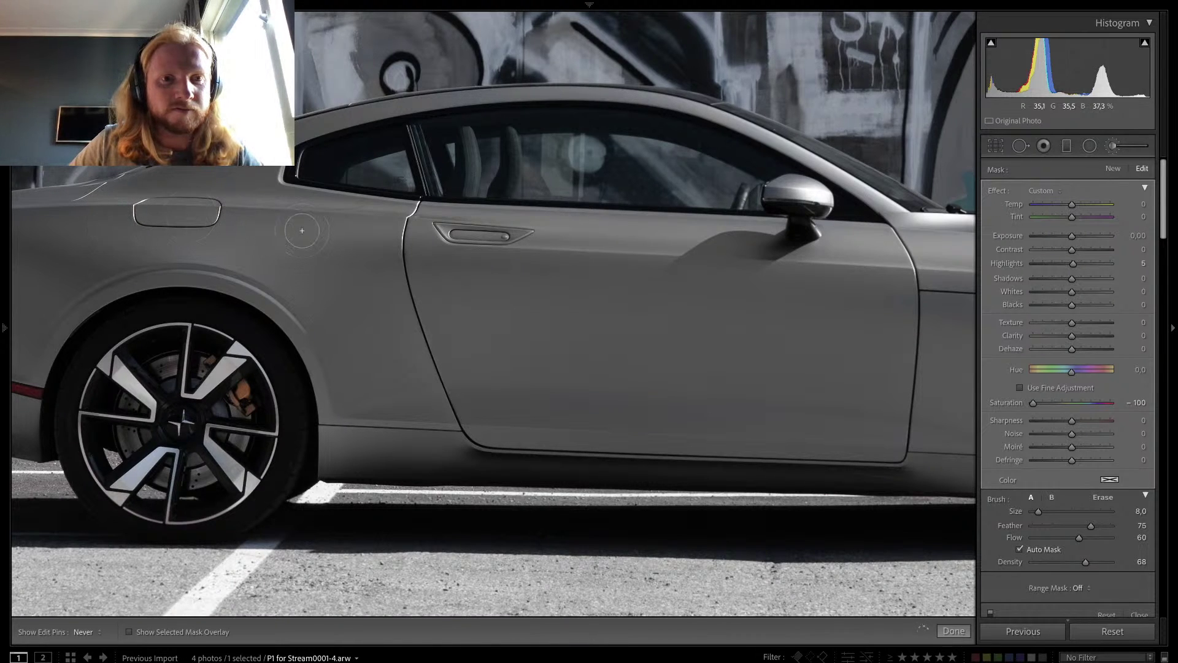
pyautogui.press('h')
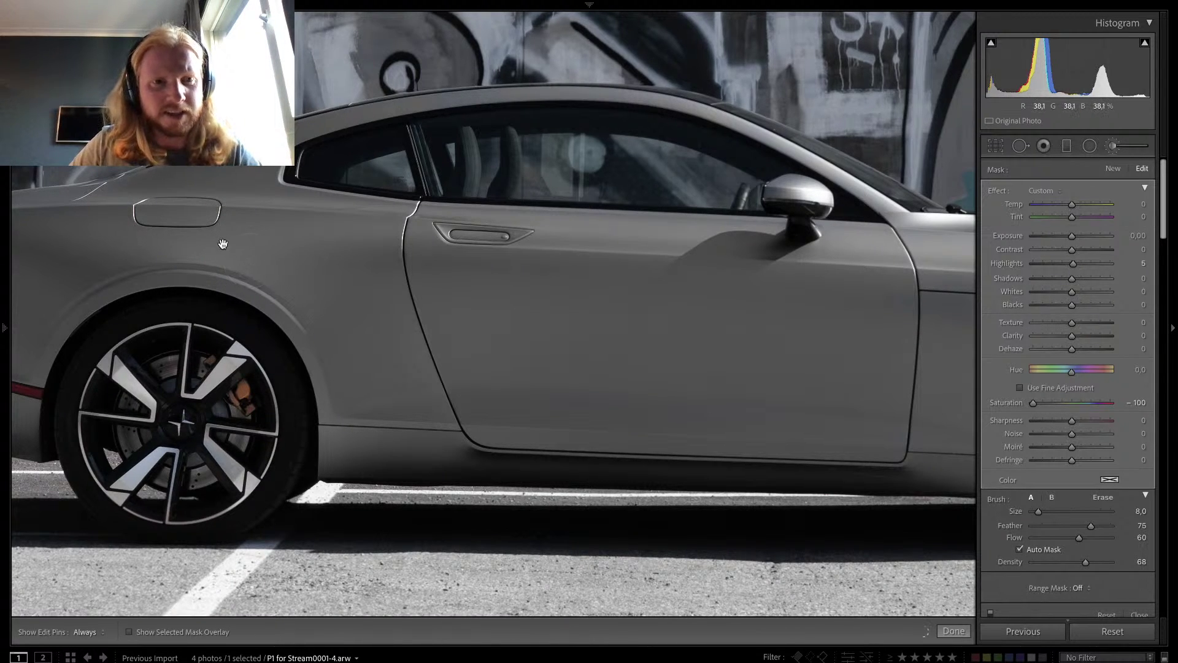
pyautogui.moveTo(214, 242); pyautogui.dragTo(452, 240)
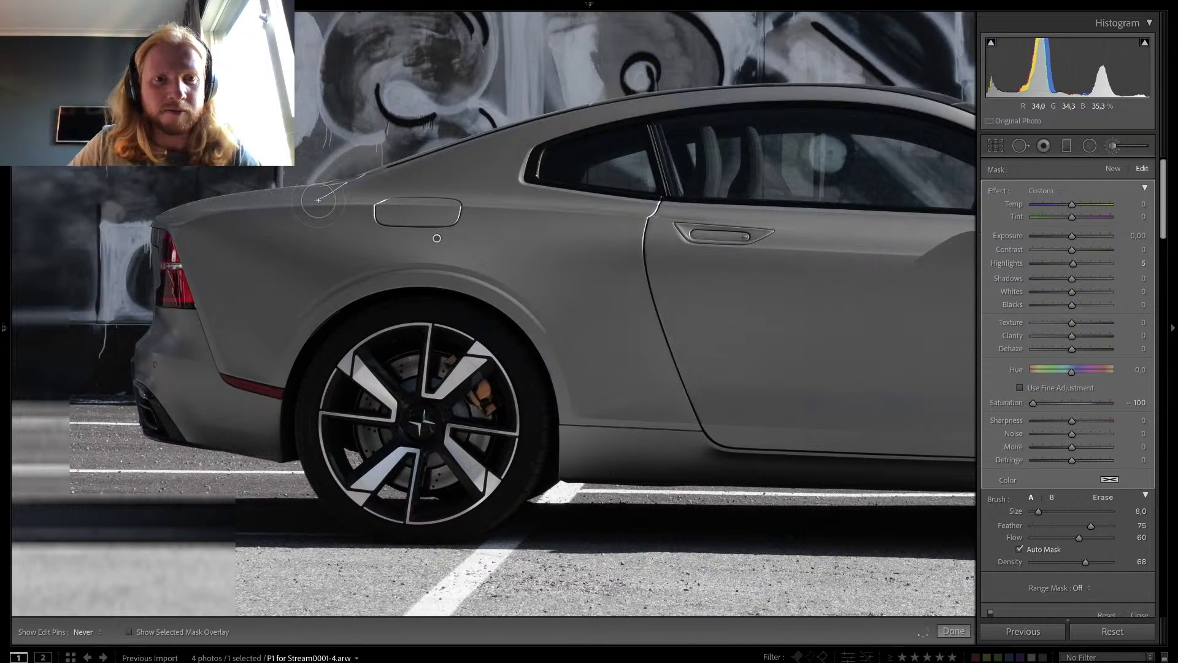
pyautogui.press('h')
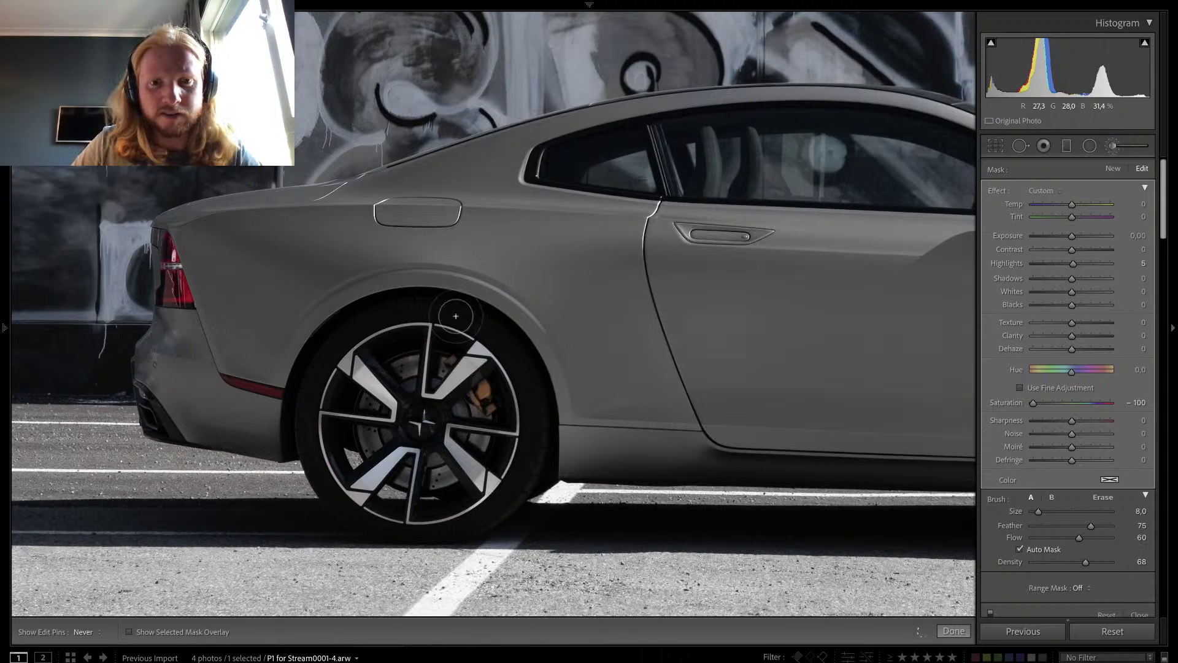
# Step: Look at the live chat on the YouTube streaming dashboard, and return to the car's front end in Lightroom
pyautogui.hscroll(10, 674, 282)
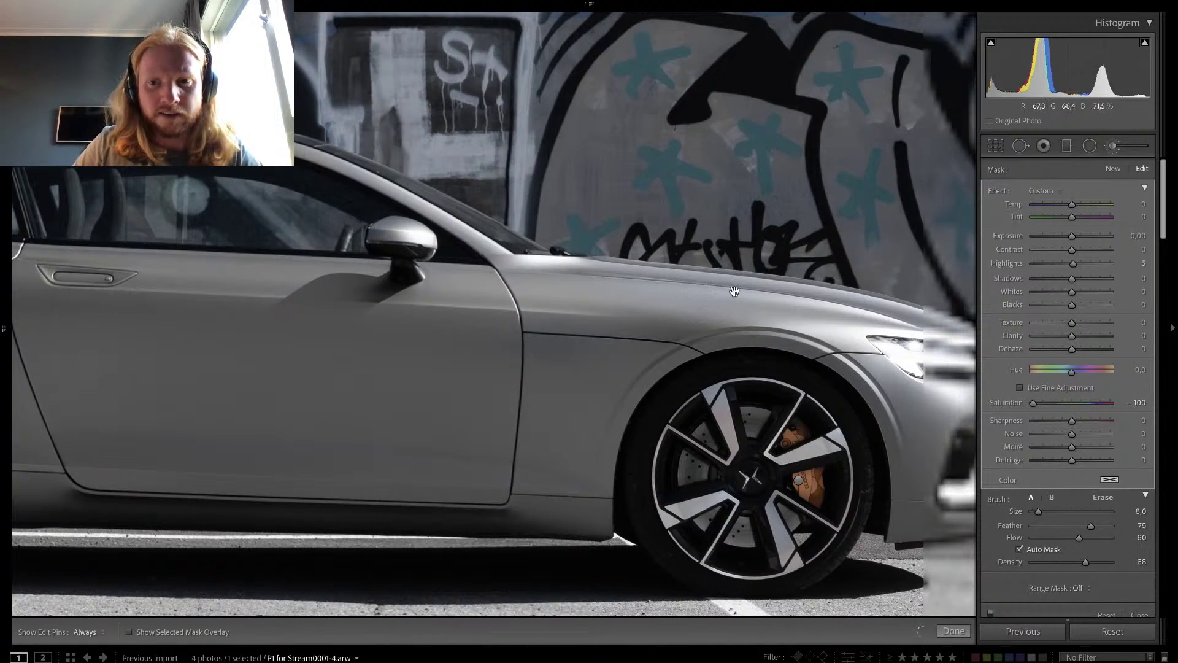
pyautogui.moveTo(734, 291); pyautogui.dragTo(460, 263)
pyautogui.hotkey('ctrl', 'Left')
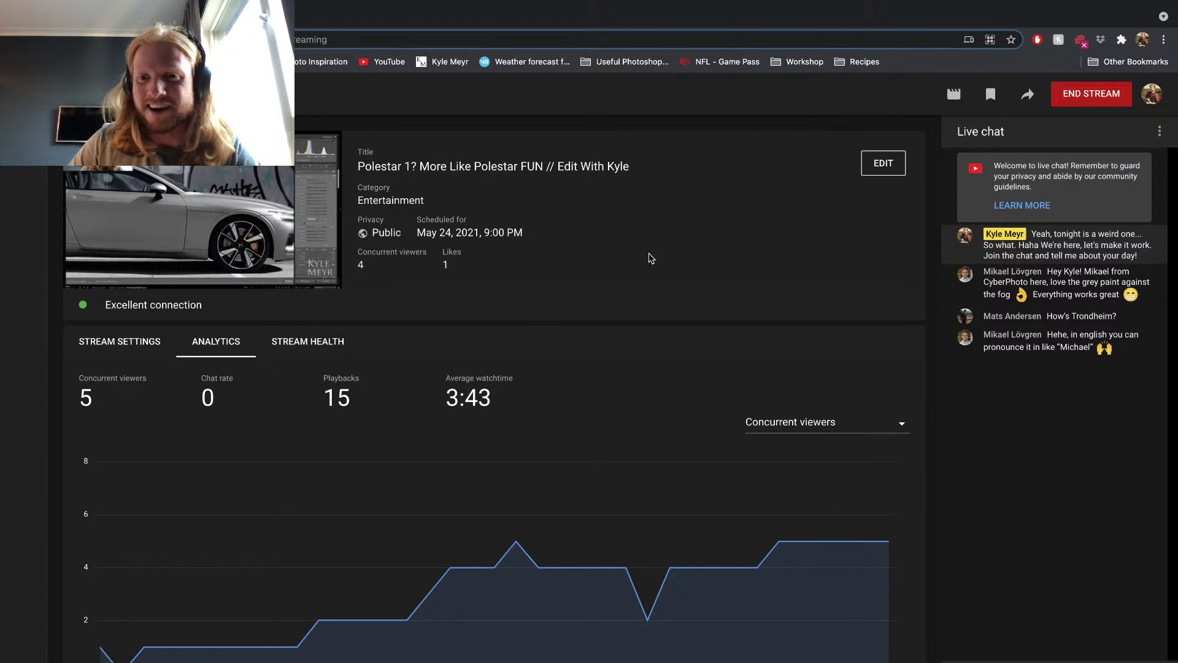
pyautogui.hotkey('ctrl', 'Right')
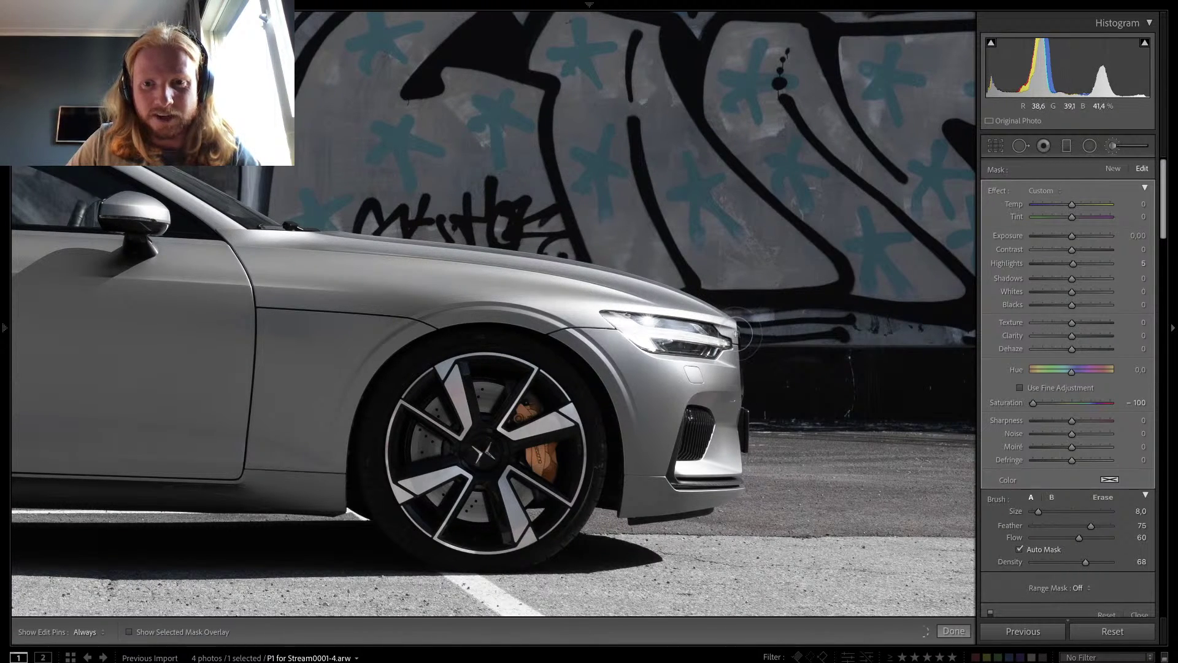
# Step: Extend the desaturation mask over the front bumper's edge and lower lip and the front wheel's rim
pyautogui.press('h')
pyautogui.press('h')
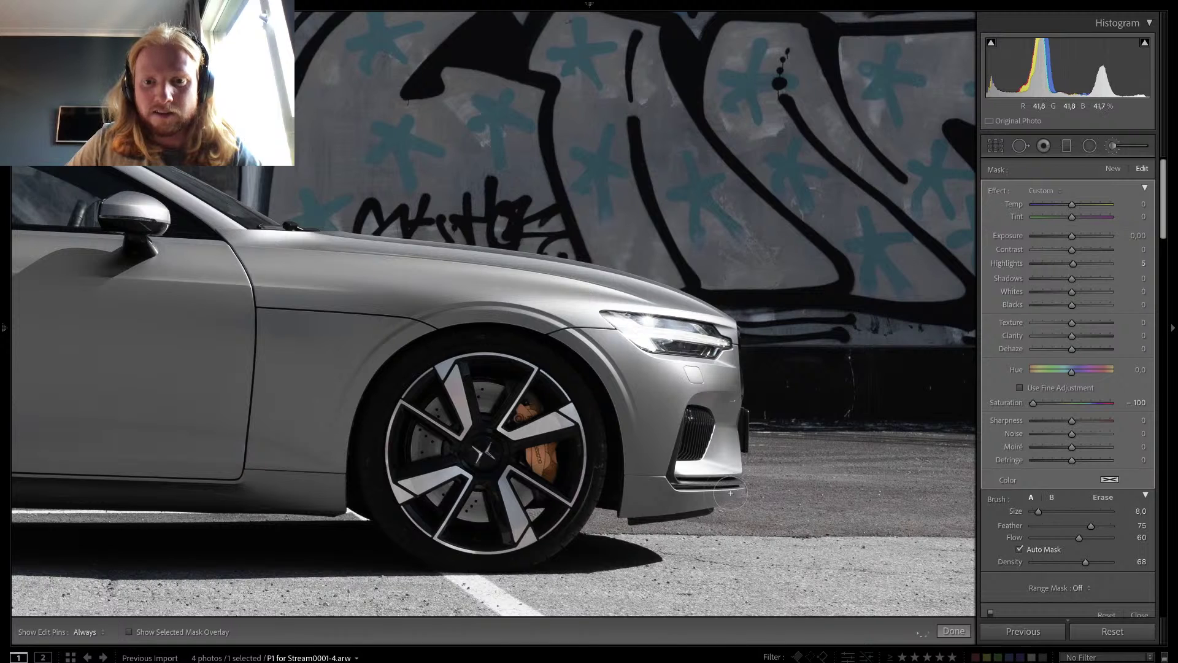
pyautogui.press('h')
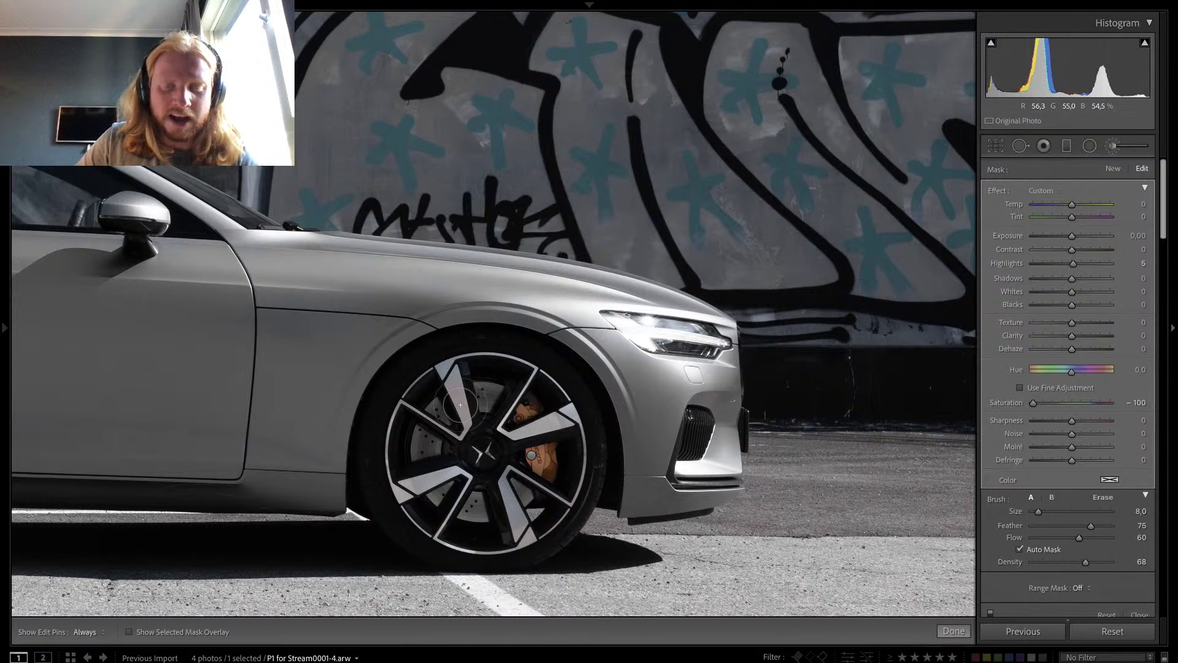
pyautogui.press('h')
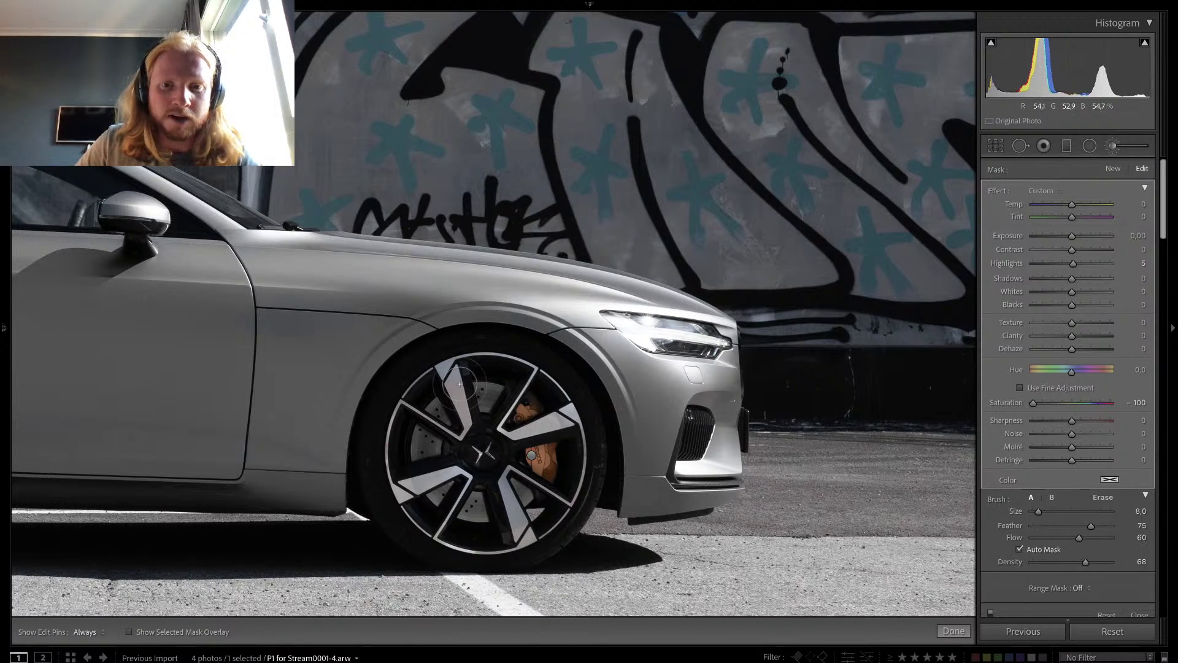
# Step: Reduce the brush size to 5, undo the last brush stroke and show the whole photo
pyautogui.press('[')
pyautogui.press('[')
pyautogui.press('[')
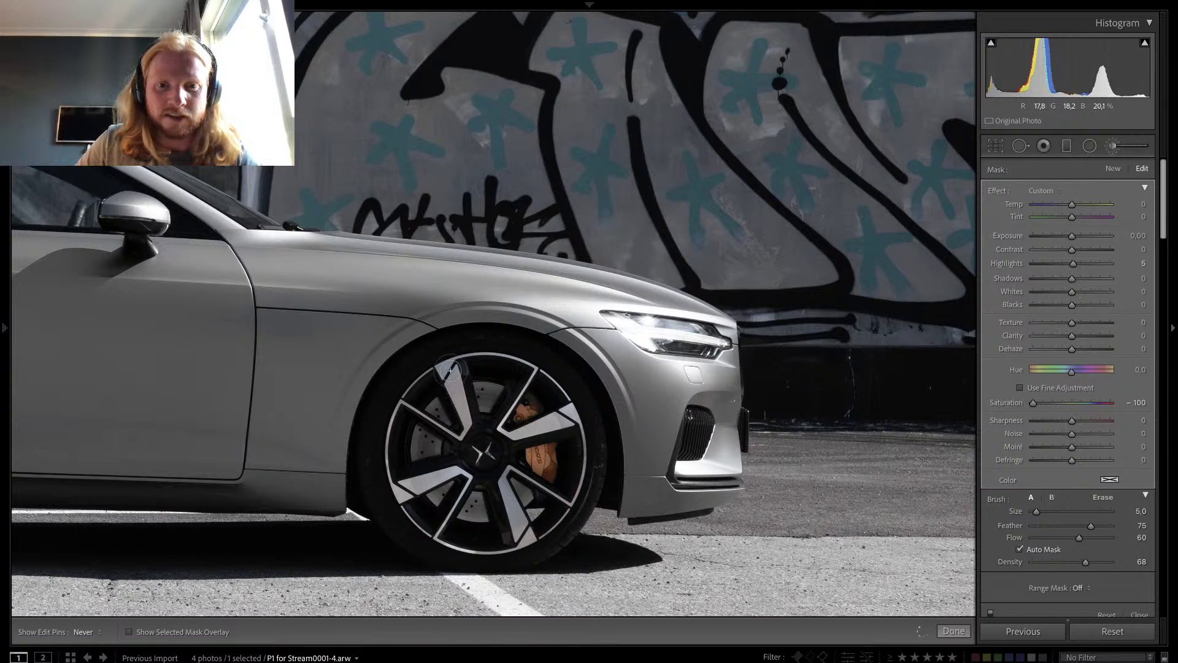
pyautogui.press('h')
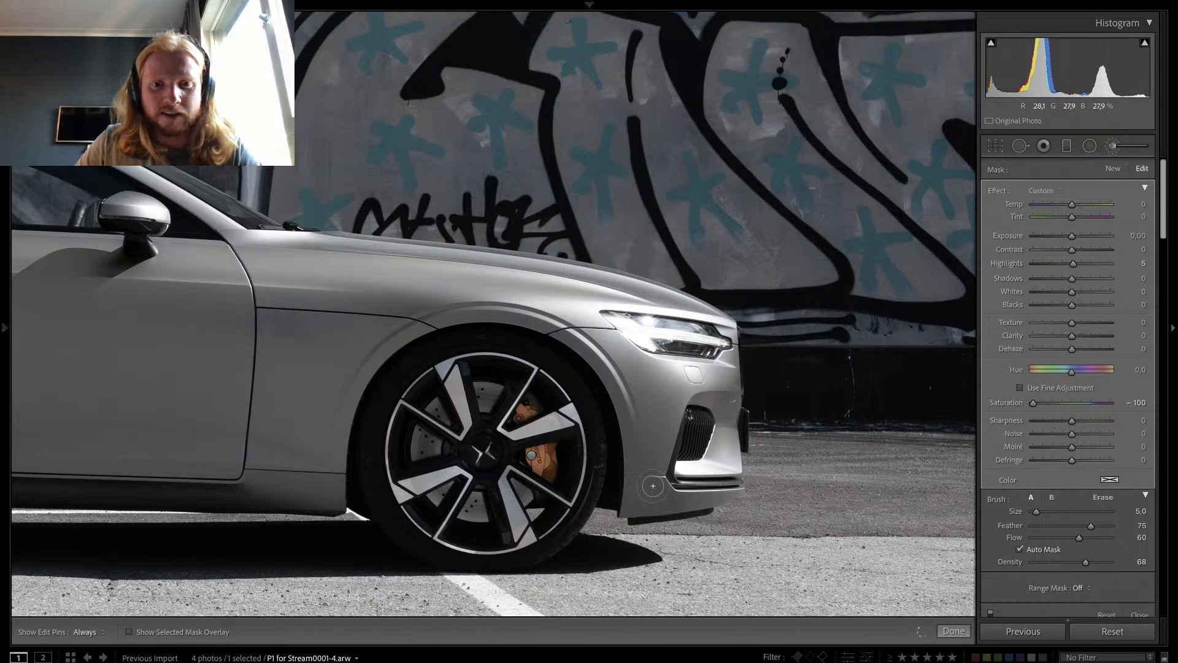
pyautogui.hotkey('ctrl', 'z')
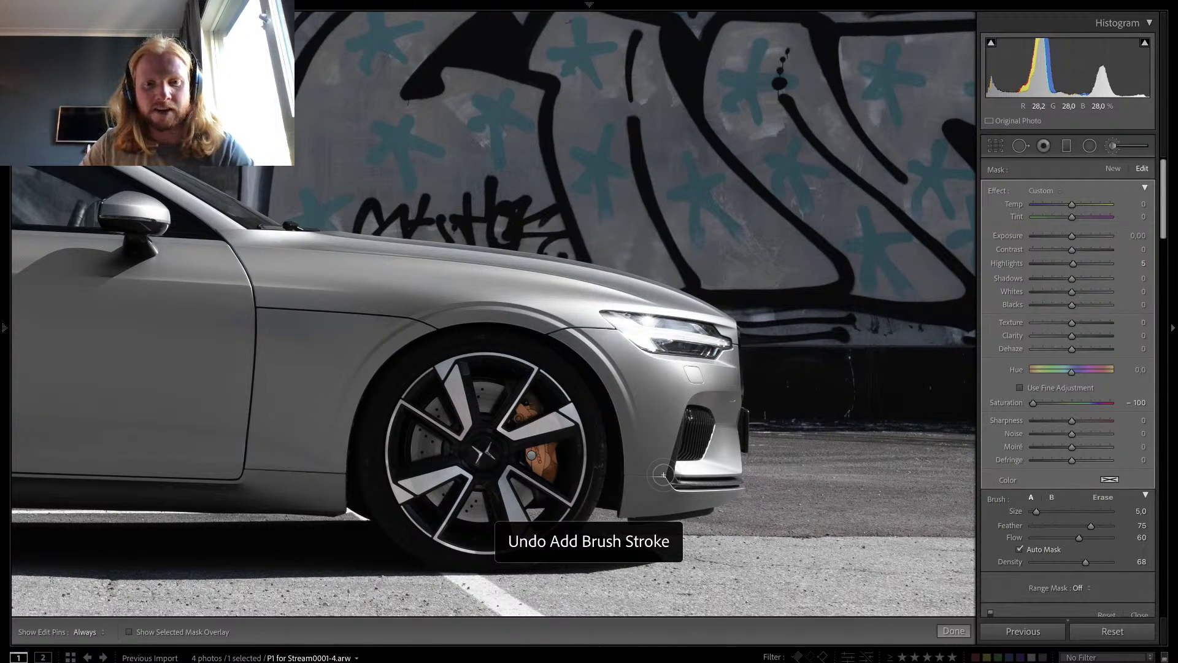
pyautogui.press('z')
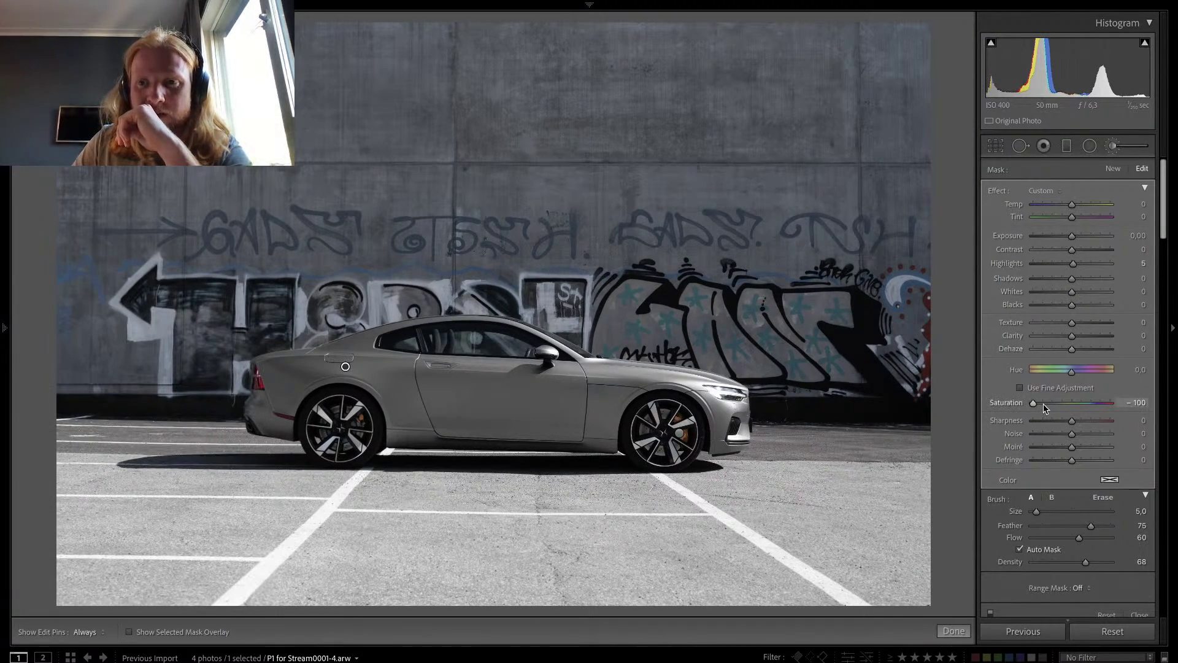
# Step: Try cooler and warmer Temp values on the car's desaturation mask
pyautogui.click(1055, 205)
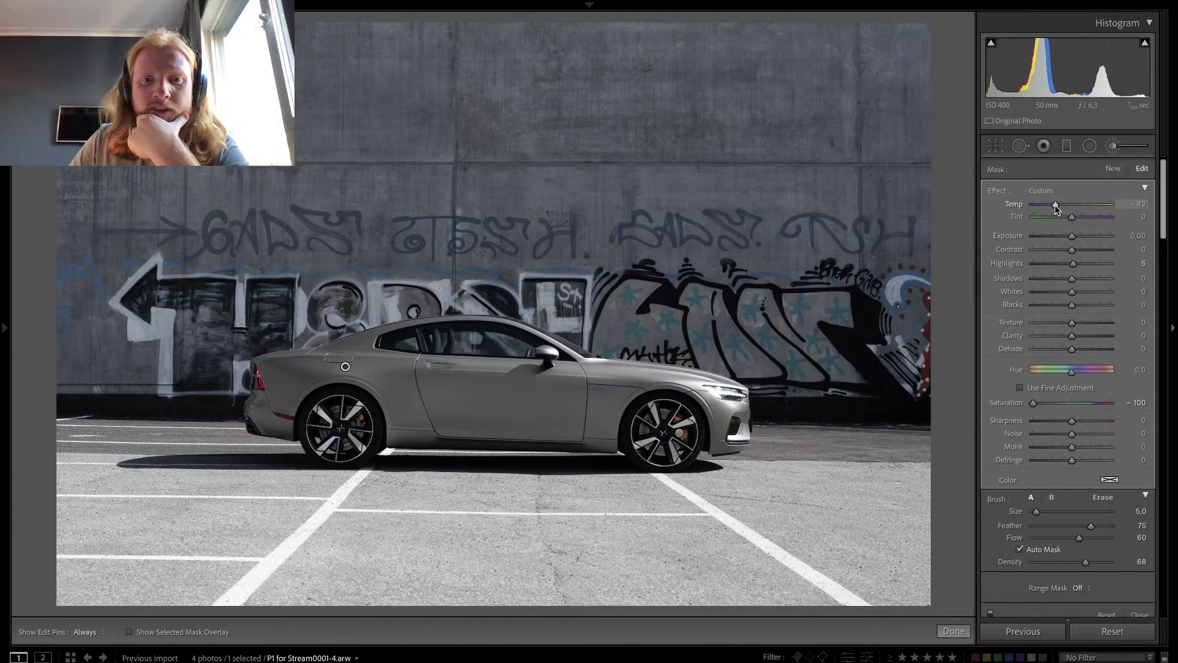
pyautogui.moveTo(1055, 205); pyautogui.dragTo(1094, 209)
pyautogui.doubleClick(1021, 208)
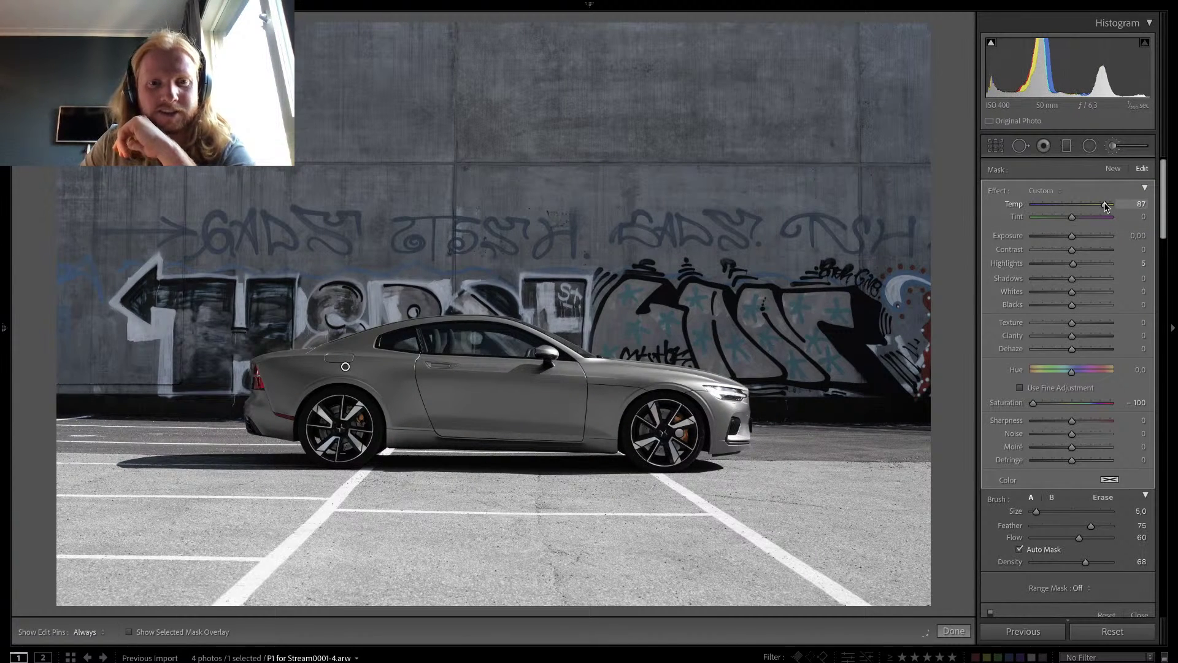
pyautogui.moveTo(1072, 208); pyautogui.dragTo(1074, 207)
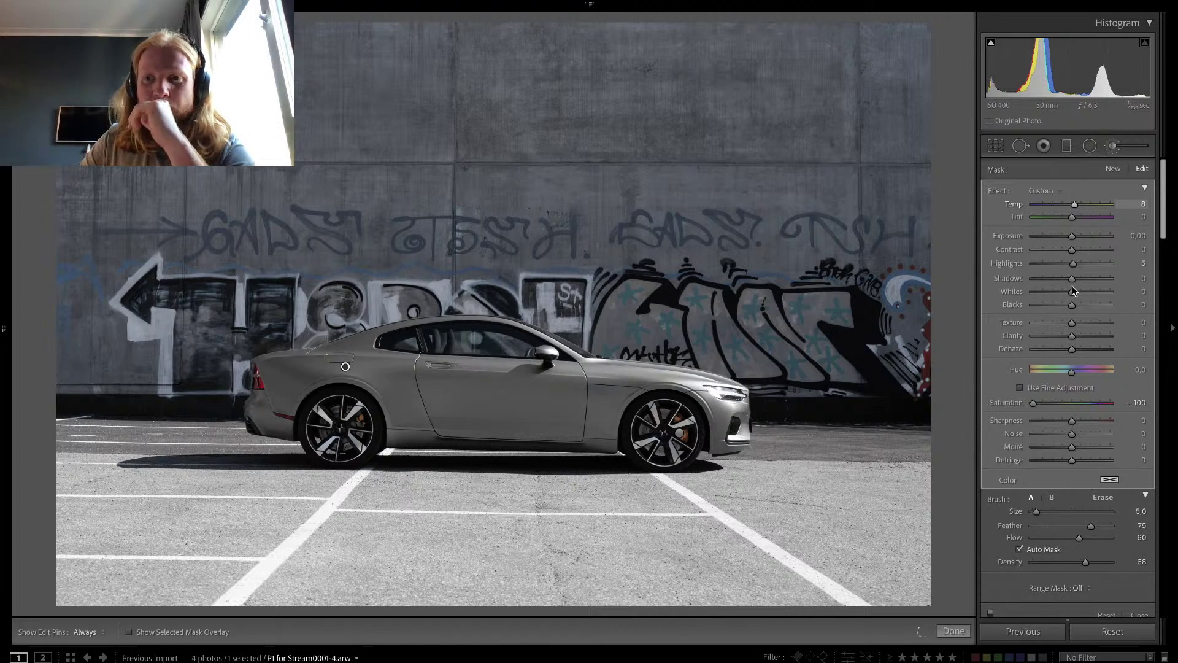
# Step: Set the car mask's Saturation to -44 and its Temp to -70
pyautogui.click(1055, 403)
pyautogui.scroll(-1, 1068, 399)
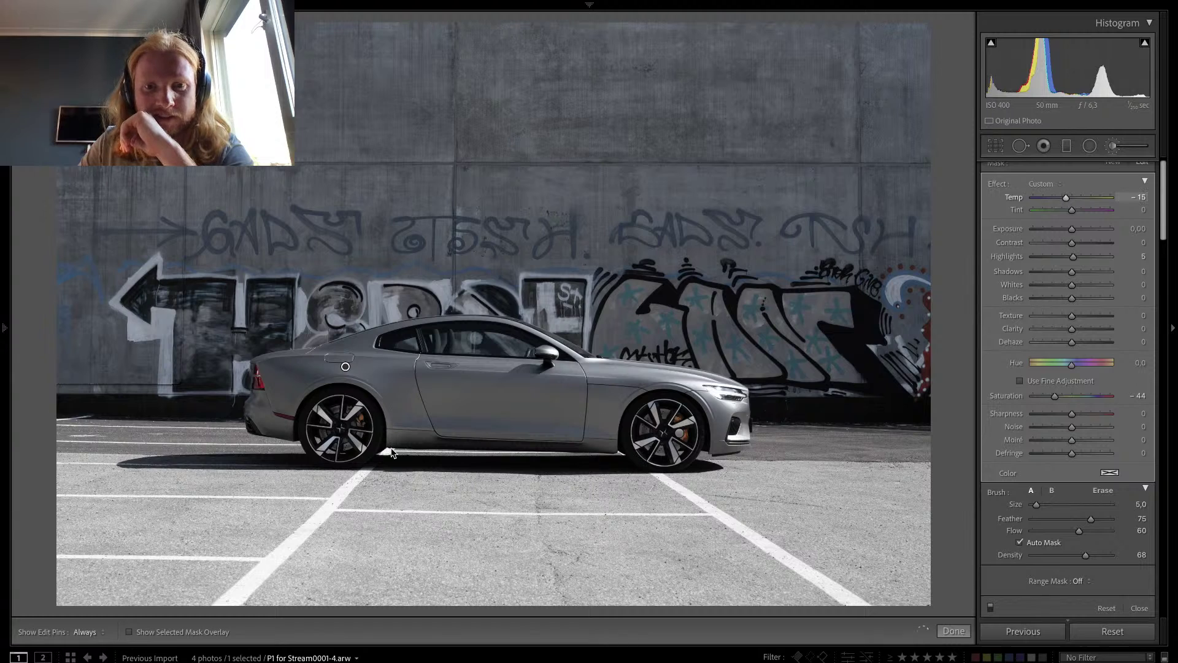
pyautogui.scroll(4, 447, 423)
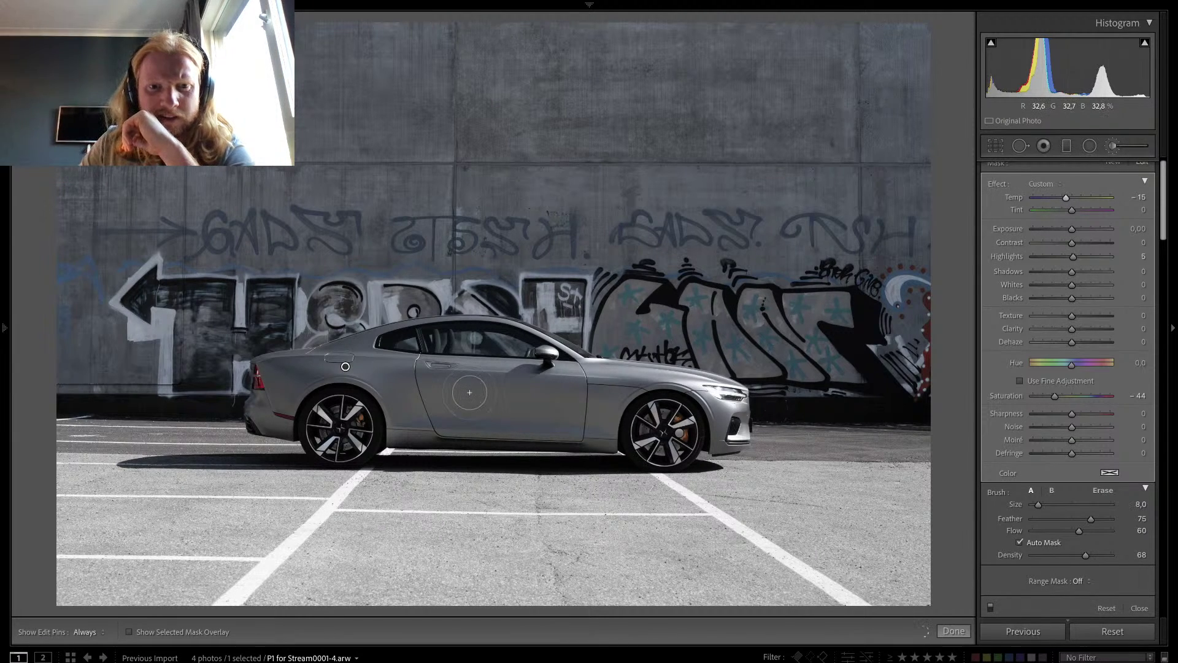
pyautogui.press('h')
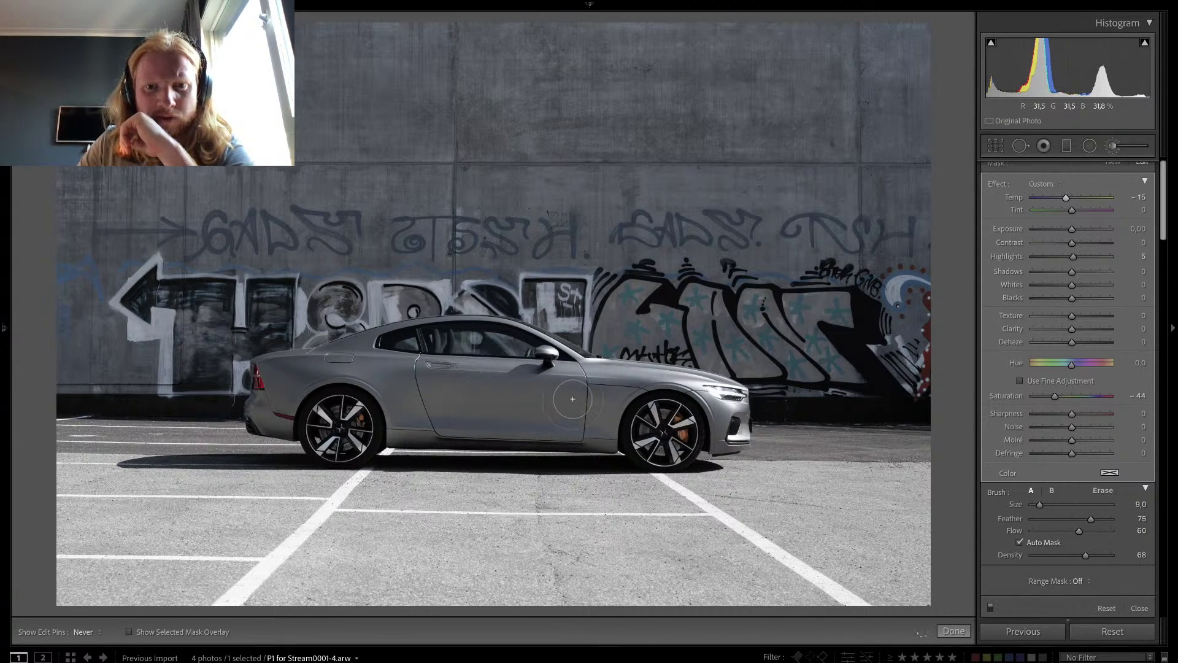
pyautogui.click(1053, 197)
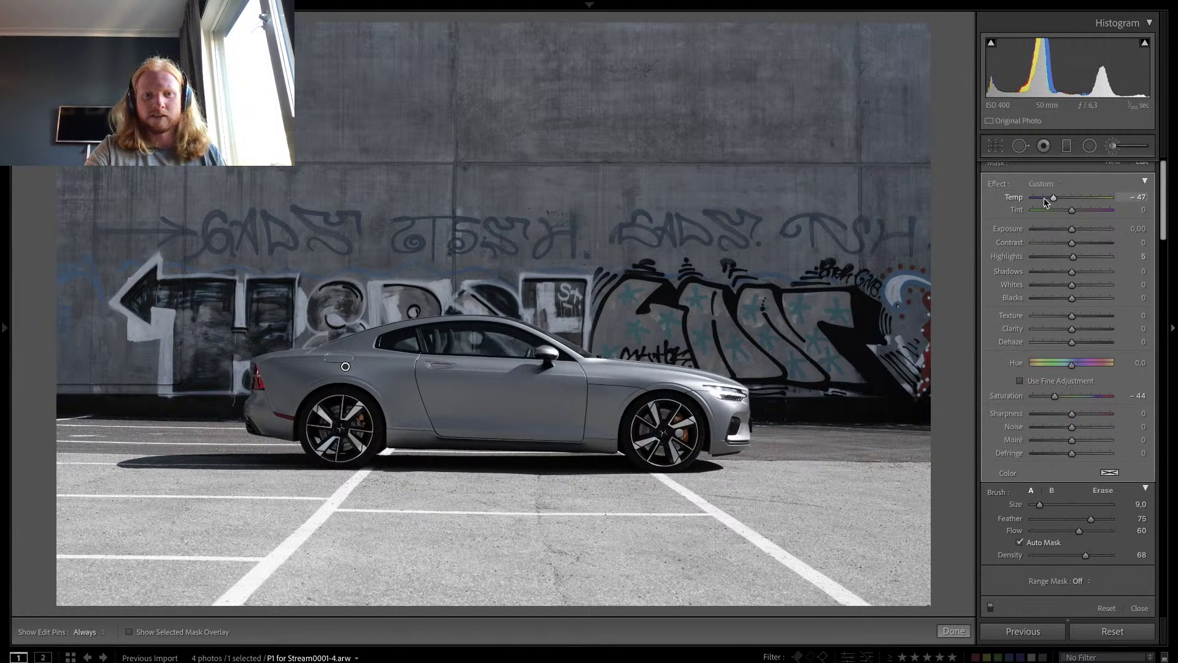
pyautogui.click(1044, 197)
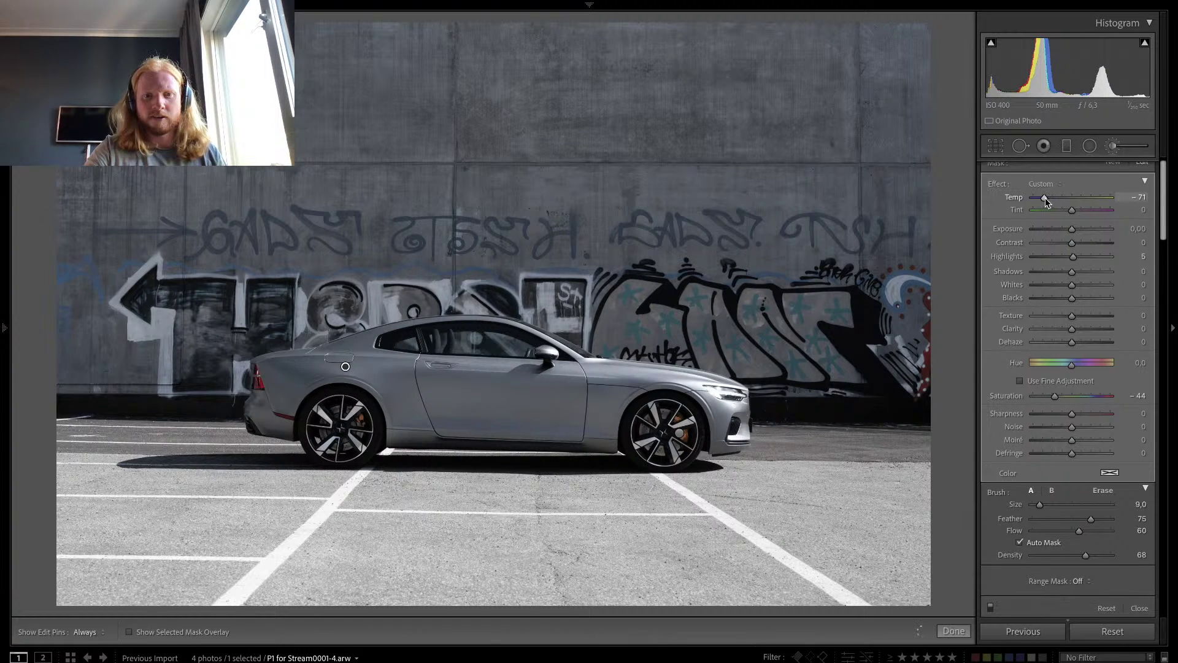
pyautogui.moveTo(1044, 197); pyautogui.dragTo(1045, 197)
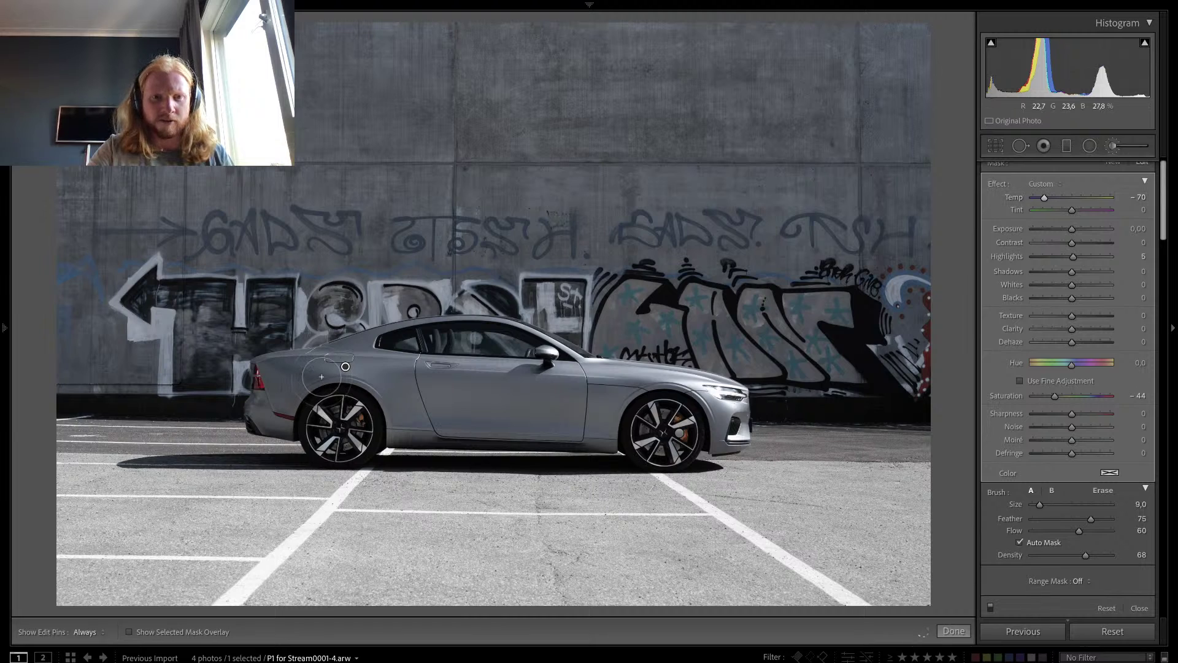
# Step: Inspect the mask overlay covering the car's bodywork, and reduce the brush size to 4
pyautogui.scroll(-2, 356, 366)
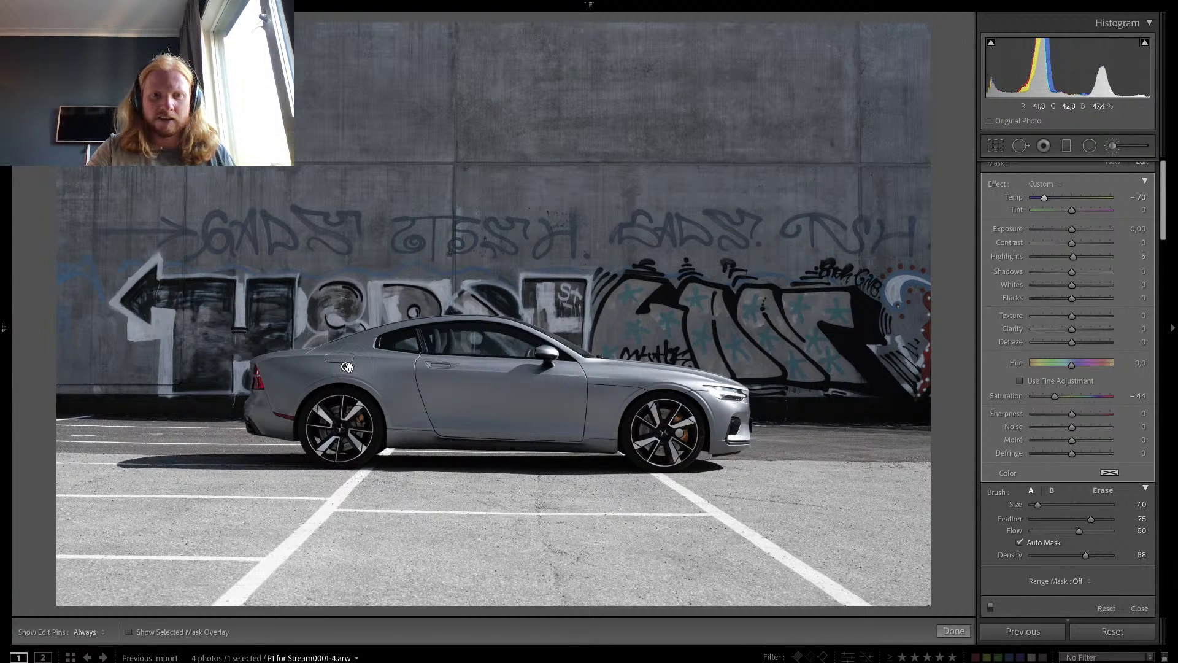
pyautogui.moveTo(348, 366)
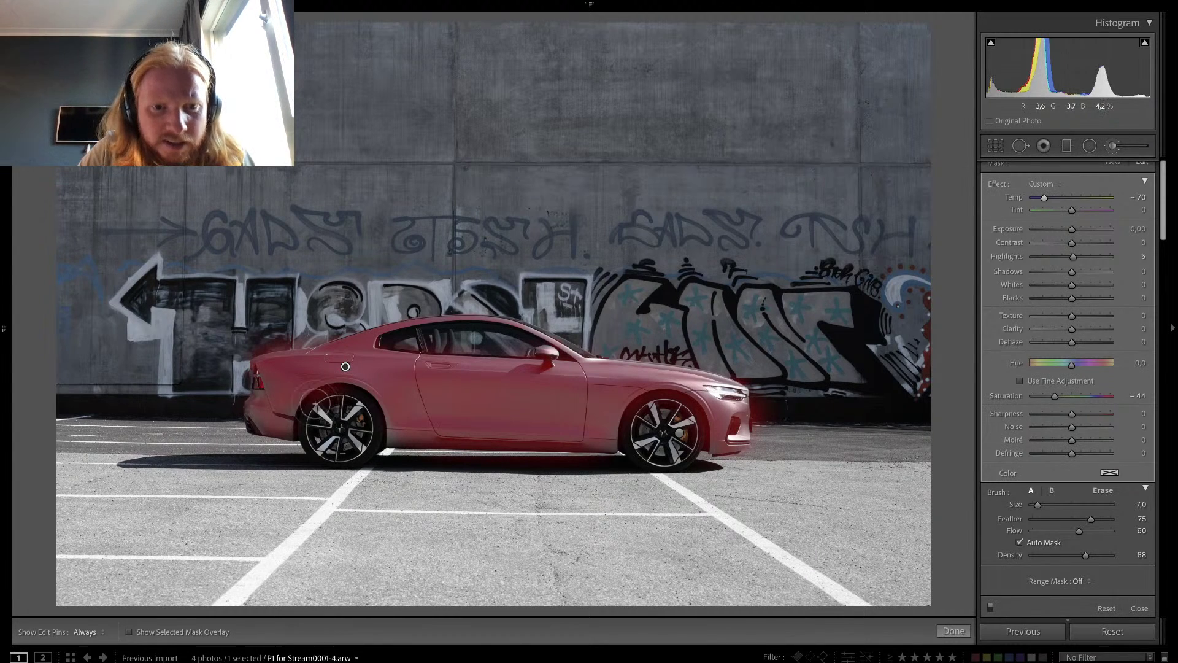
pyautogui.scroll(-3, 291, 409)
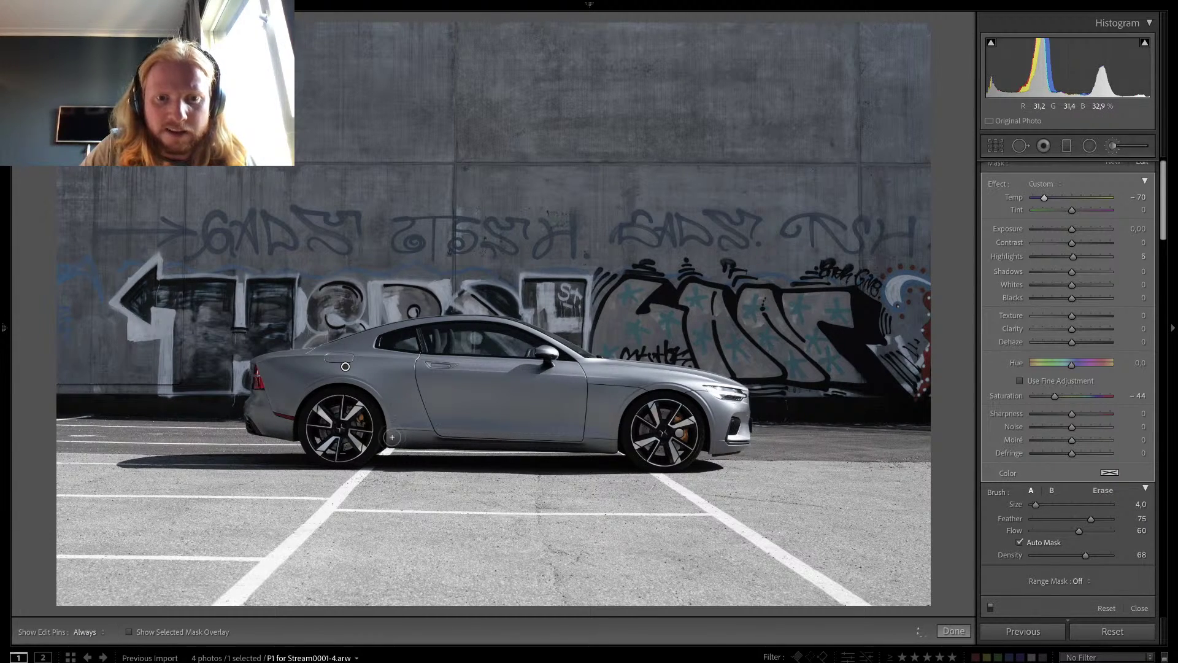
# Step: Look at the live chat on the YouTube dashboard, return to Lightroom to check the car without edit pins, and close the Adjustment Brush
pyautogui.hotkey('ctrl', 'Left')
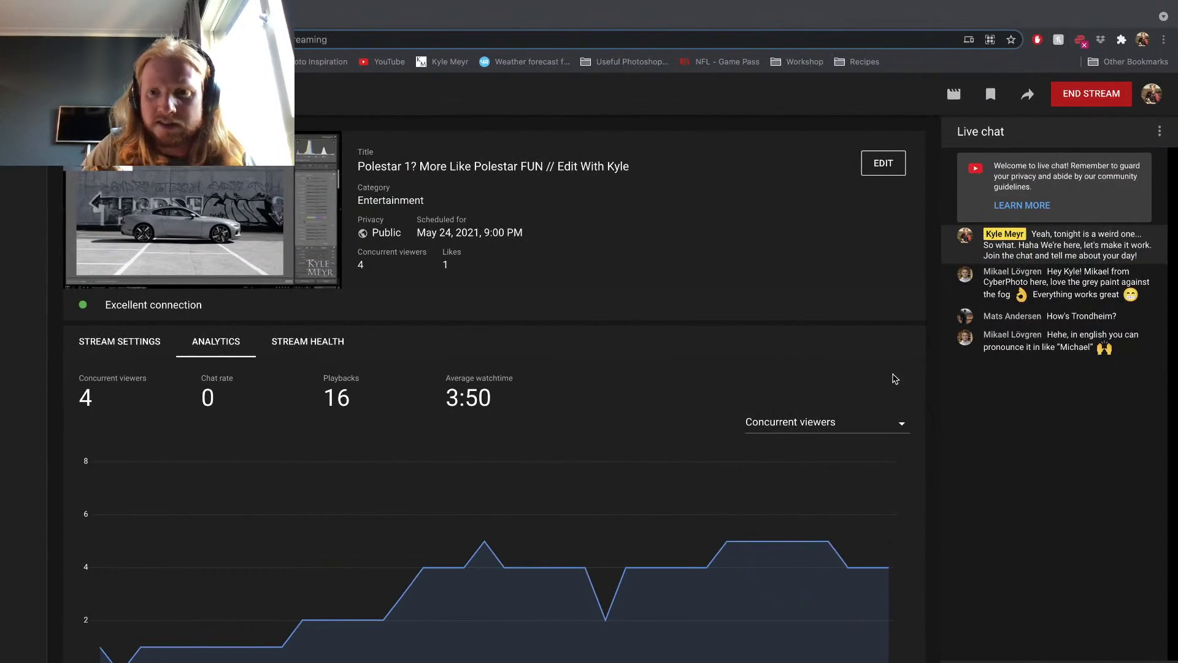
pyautogui.hotkey('ctrl', 'Right')
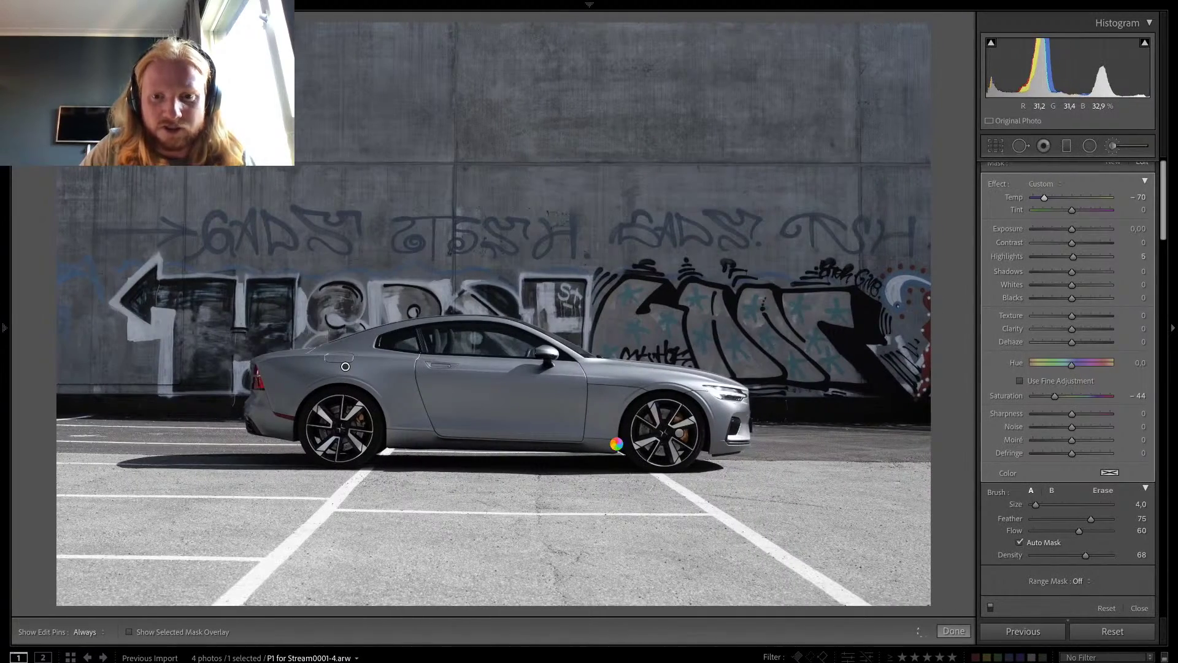
pyautogui.press('h')
pyautogui.press('h')
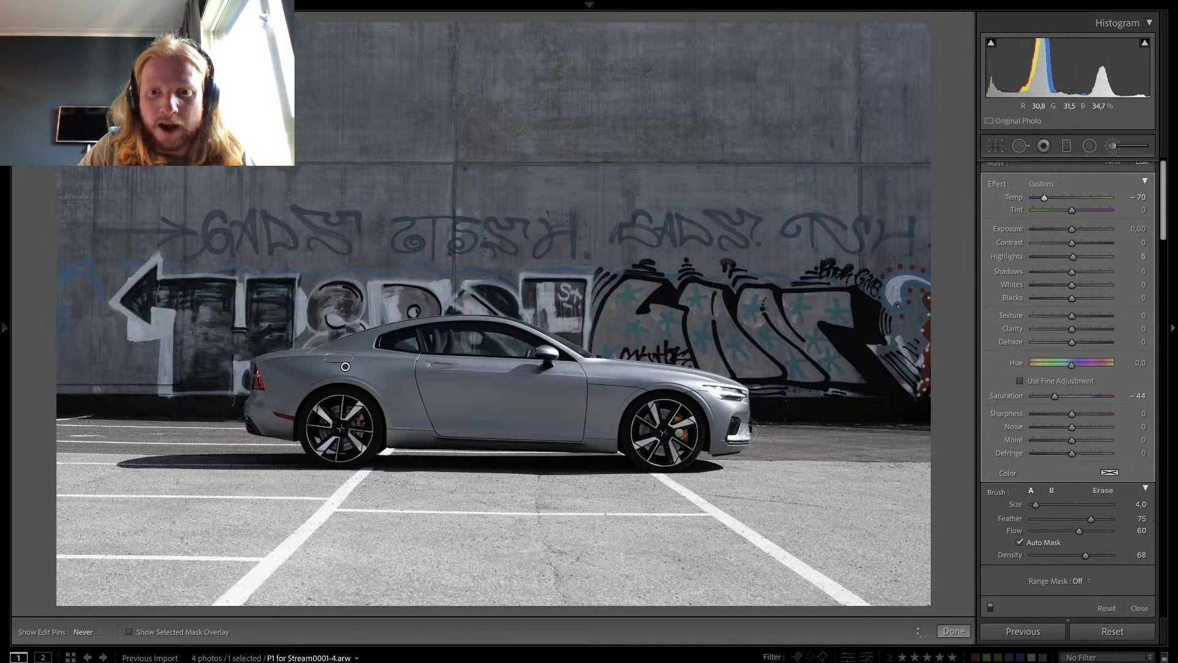
pyautogui.press('h')
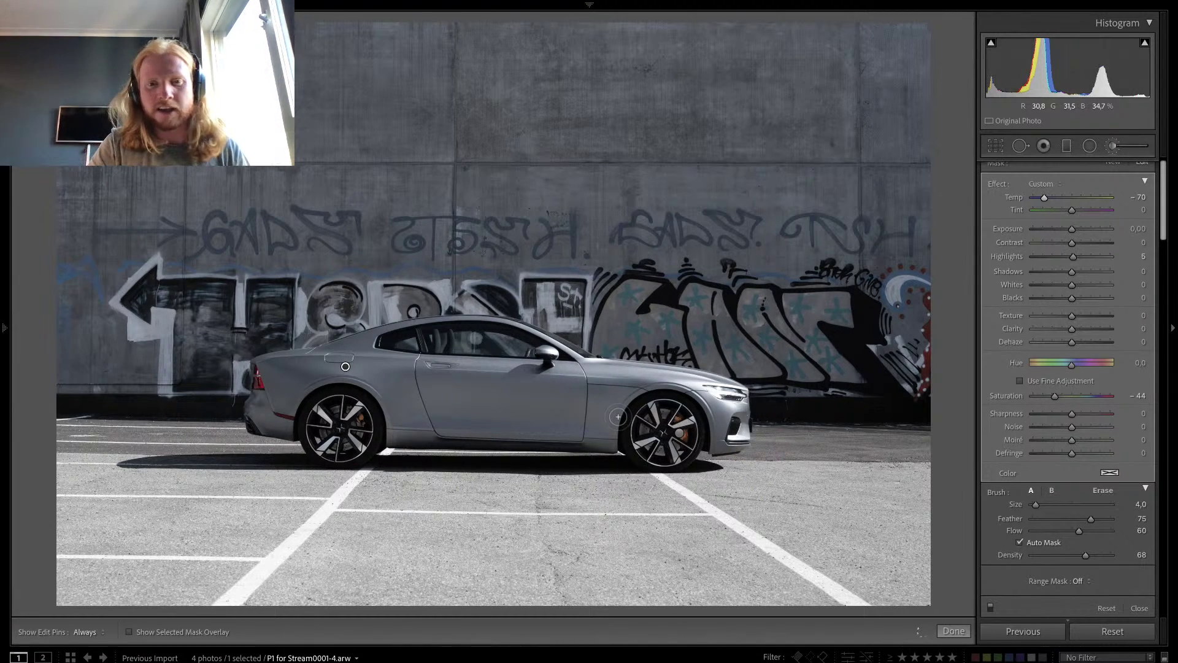
pyautogui.press('h')
pyautogui.press('h')
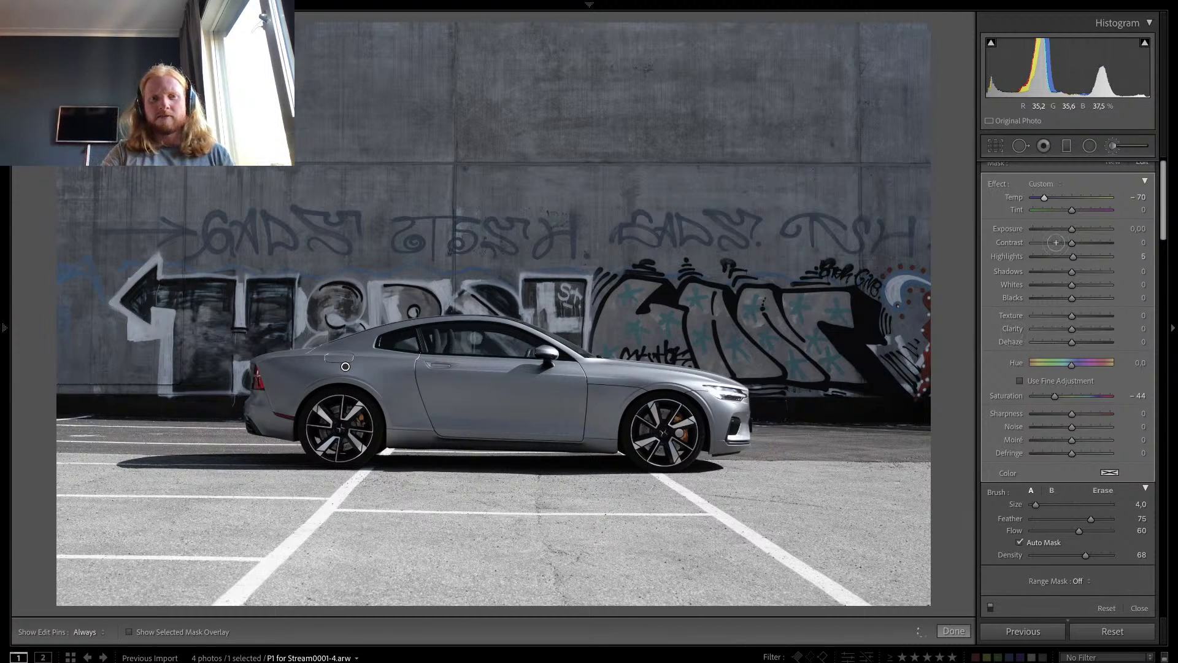
pyautogui.press('k')
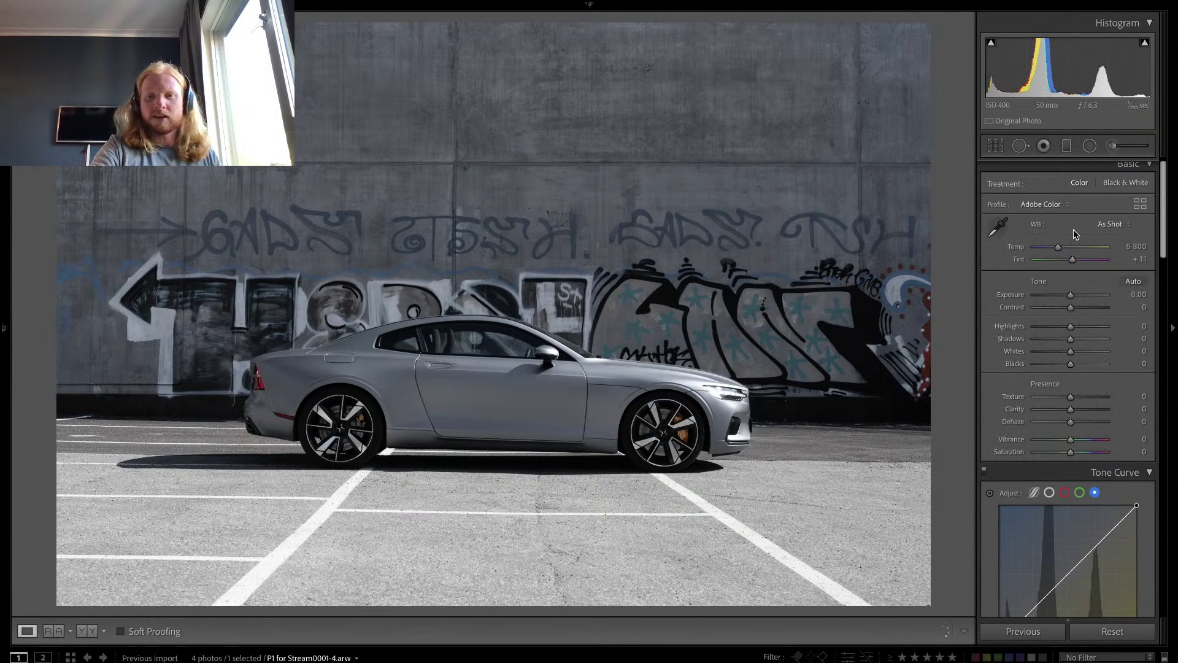
# Step: Add a large radial filter from the wall's upper-right corner with Exposure 0.72, Highlights 20, Whites 14 and Saturation 0
pyautogui.click(1091, 146)
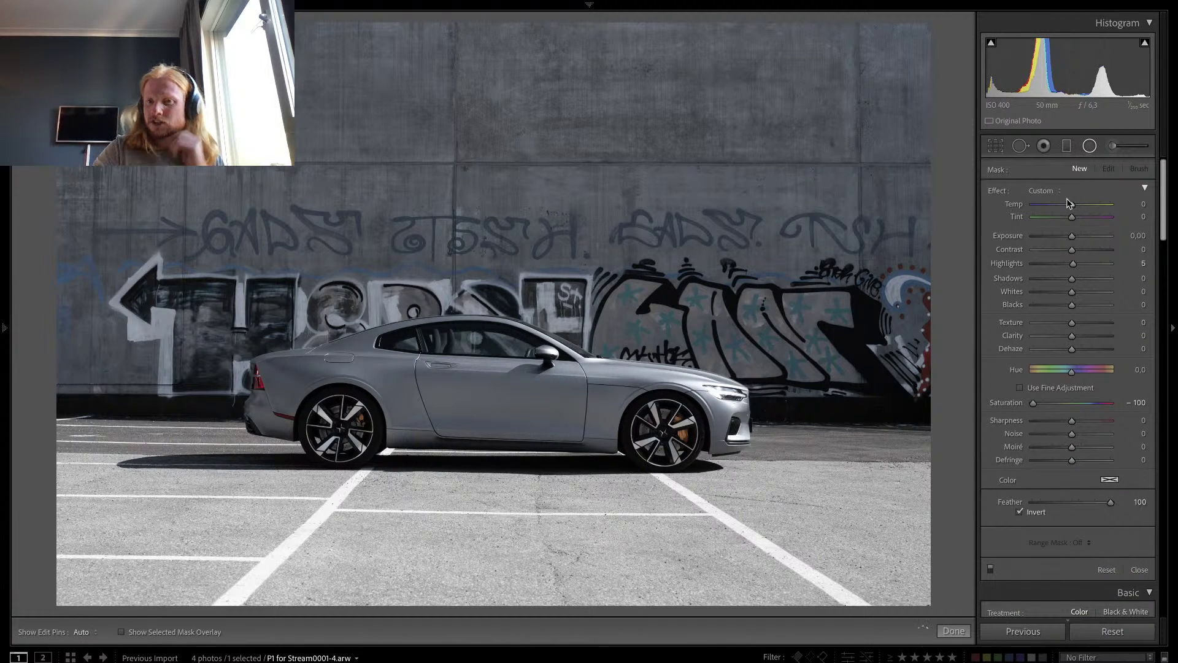
pyautogui.click(1080, 235)
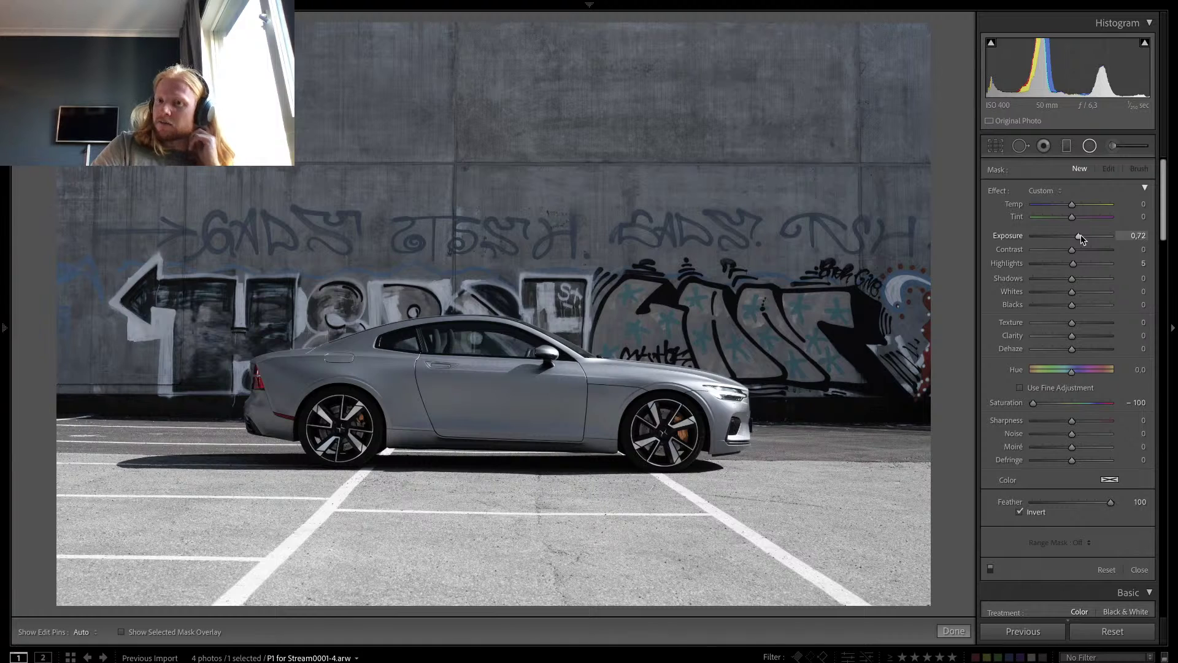
pyautogui.doubleClick(1033, 403)
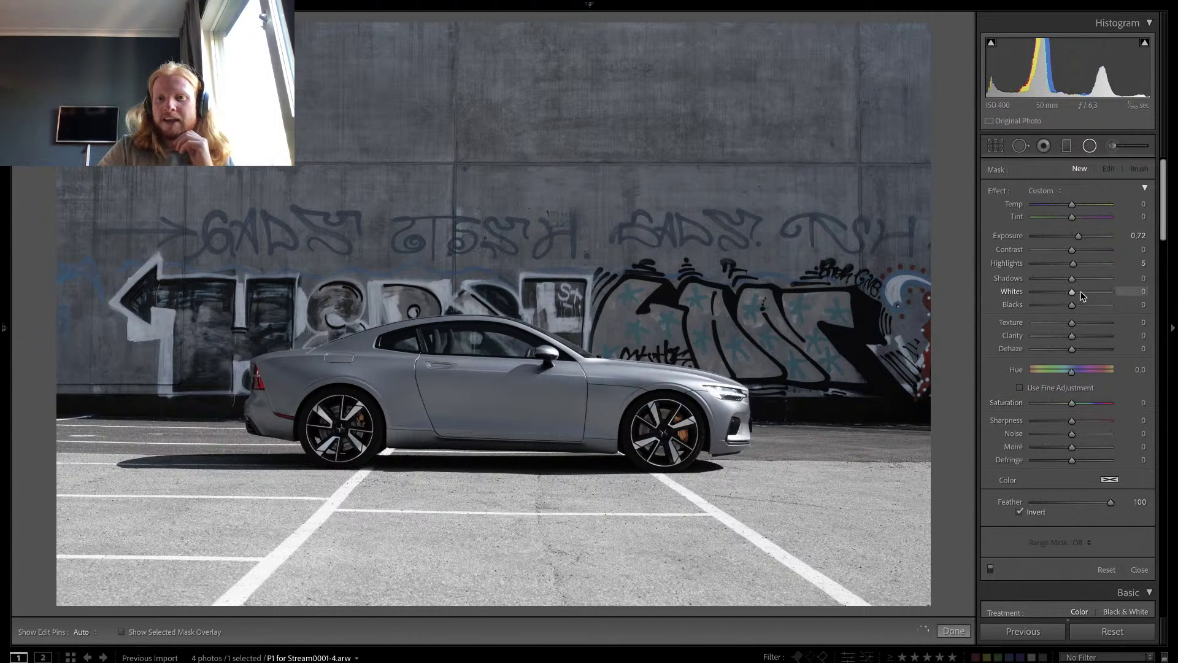
pyautogui.click(1081, 264)
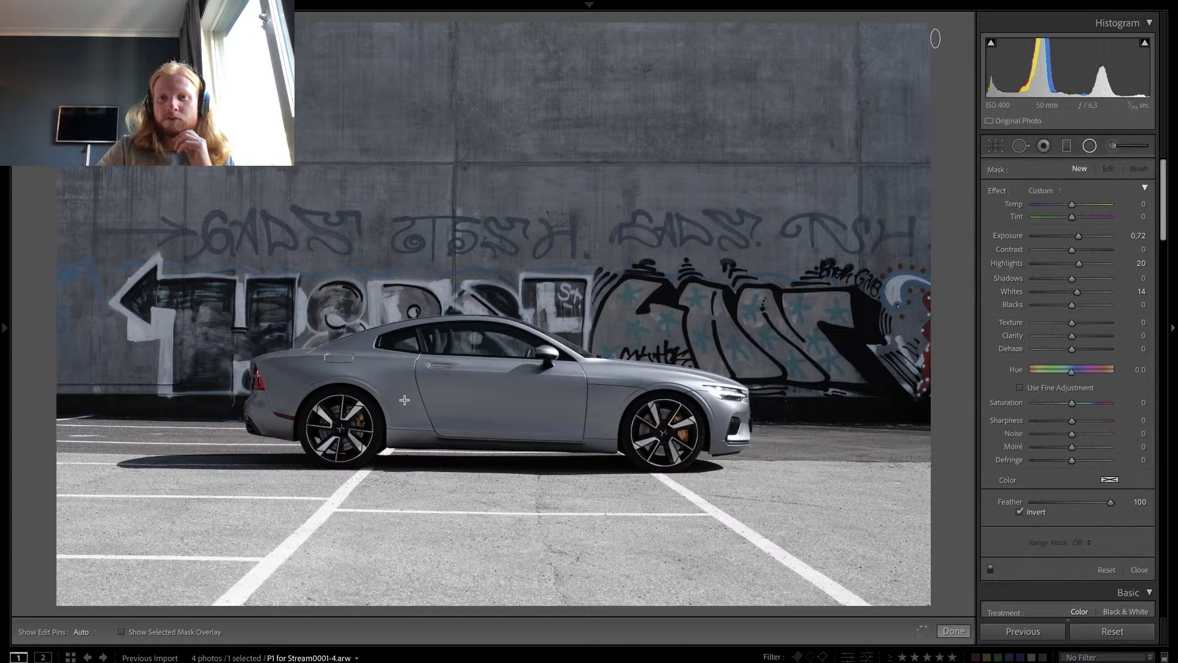
pyautogui.moveTo(404, 400); pyautogui.dragTo(294, 448)
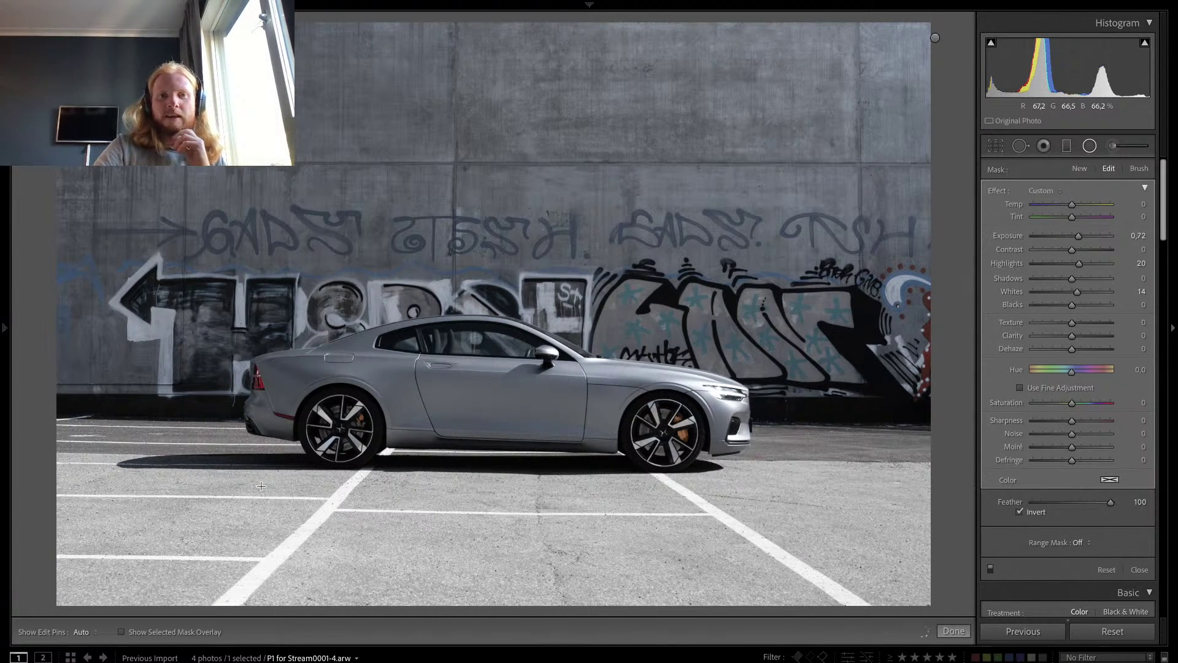
pyautogui.hotkey('shift', 'm')
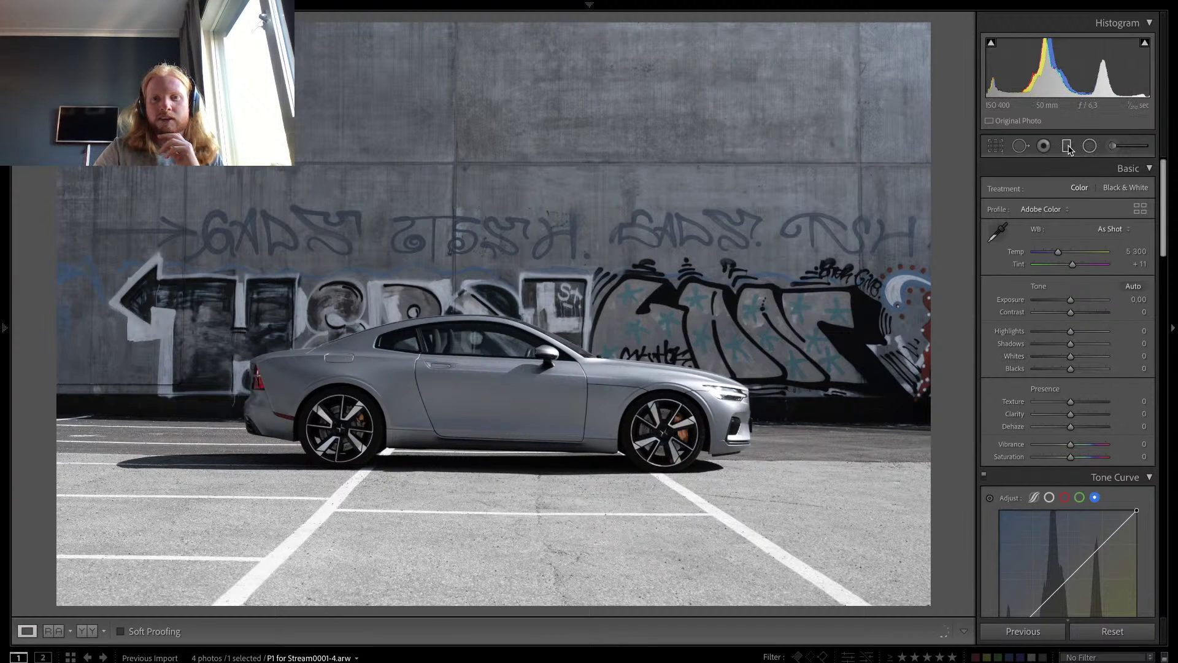
# Step: Add a graduated filter from the photo's lower edge up to the car's sill, with Exposure -0.71 and Highlights and Whites reset to 0
pyautogui.hotkey('shift', 'm')
pyautogui.doubleClick(1079, 238)
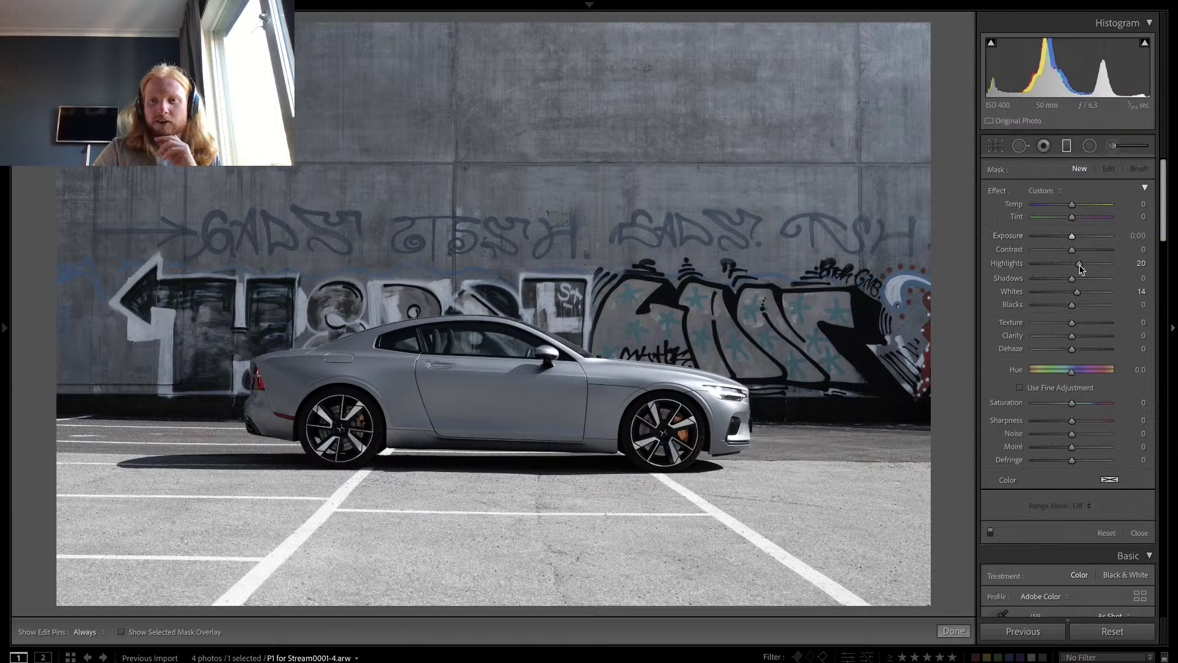
pyautogui.doubleClick(1079, 265)
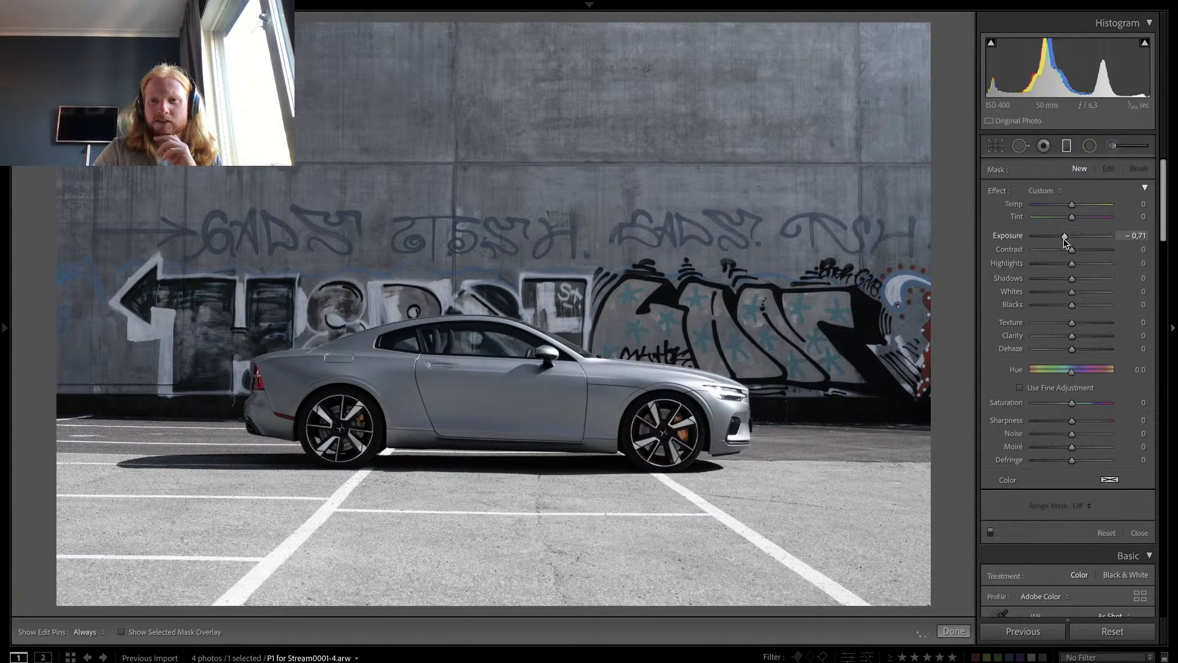
pyautogui.moveTo(520, 605); pyautogui.dragTo(522, 446)
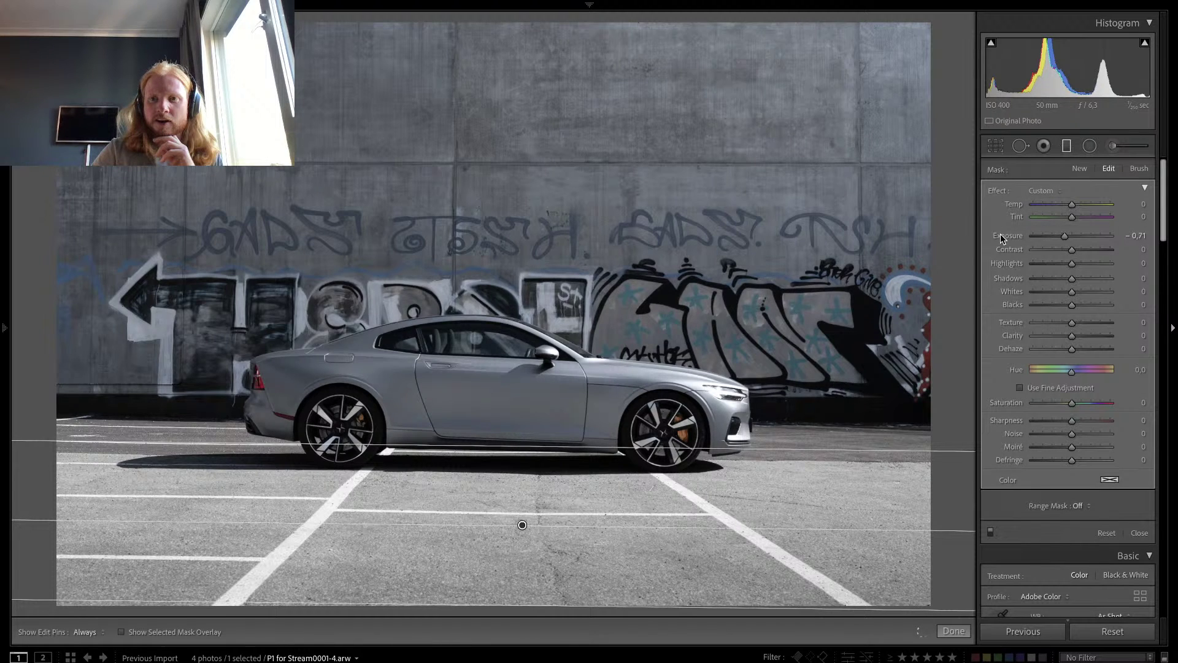
# Step: Set the ground's graduated filter Exposure to -1.39, close the filter, and compare the photo before and after editing
pyautogui.click(1057, 236)
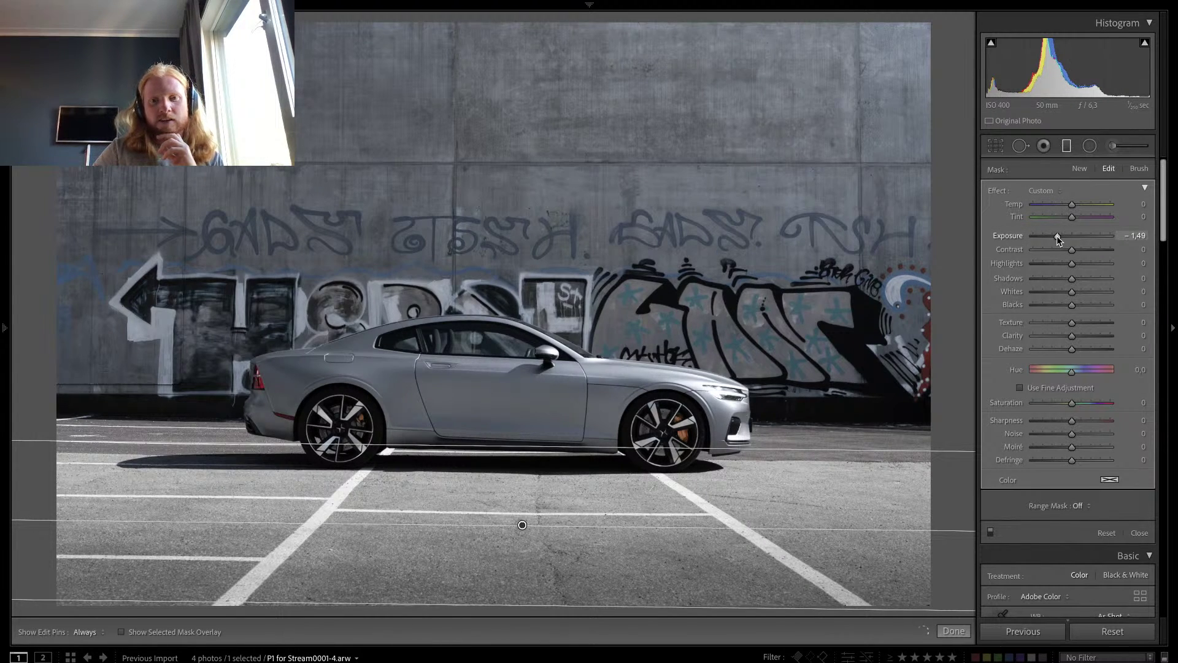
pyautogui.moveTo(1057, 236); pyautogui.dragTo(1058, 234)
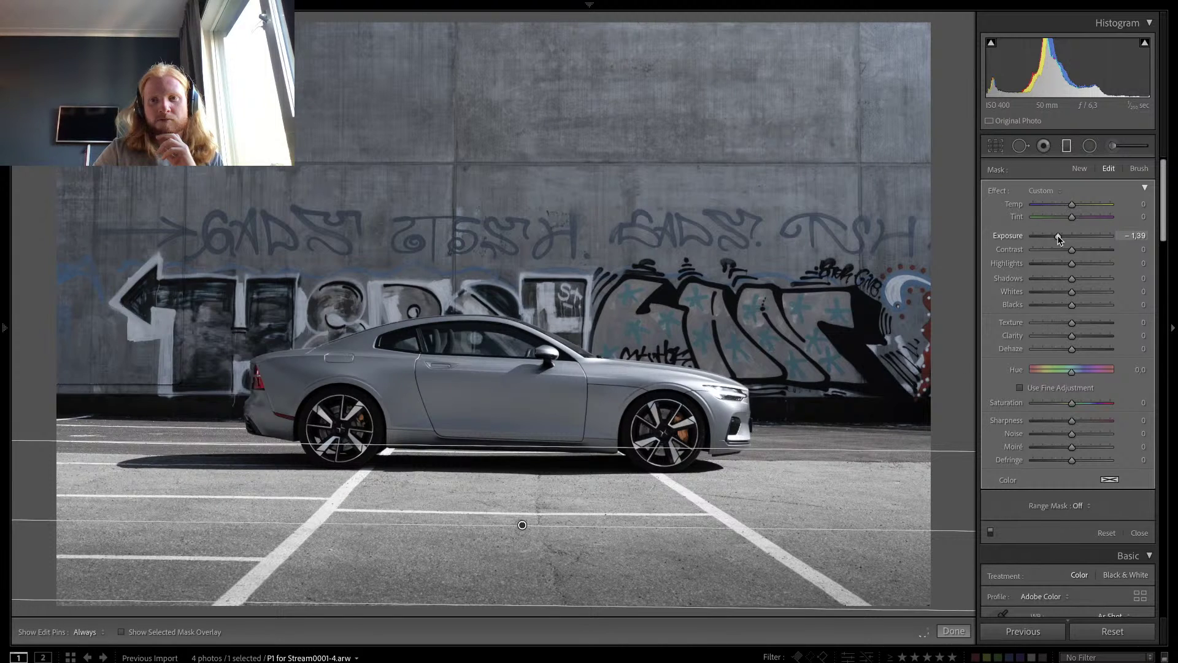
pyautogui.press('m')
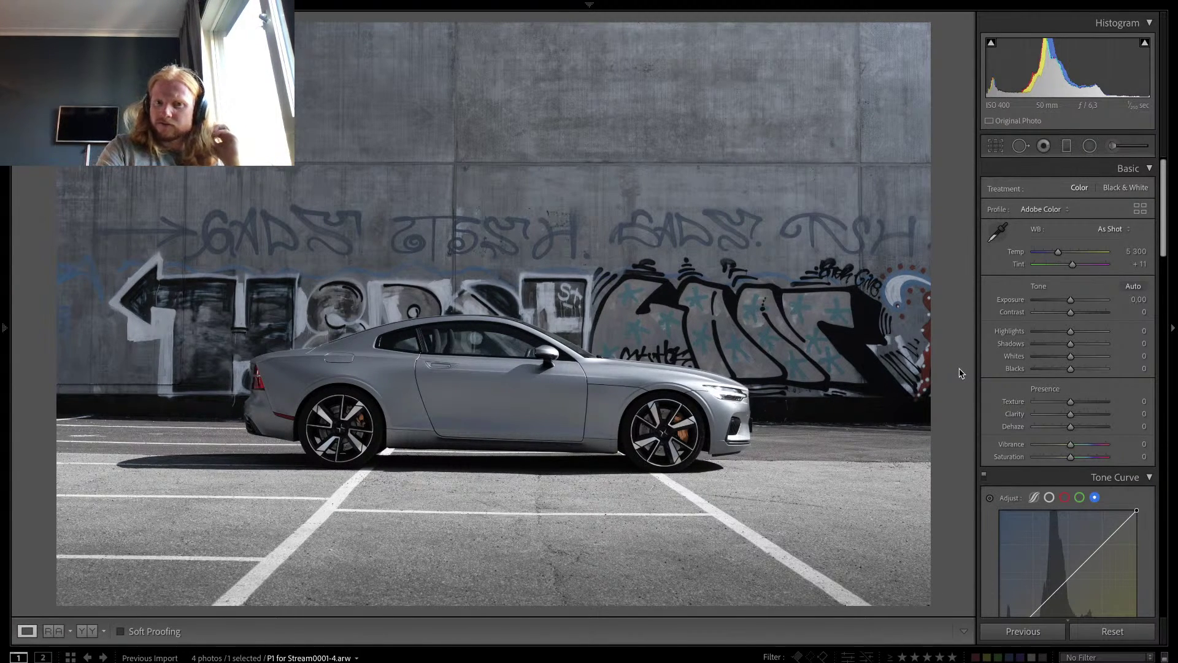
pyautogui.press('\\')
pyautogui.press('\\')
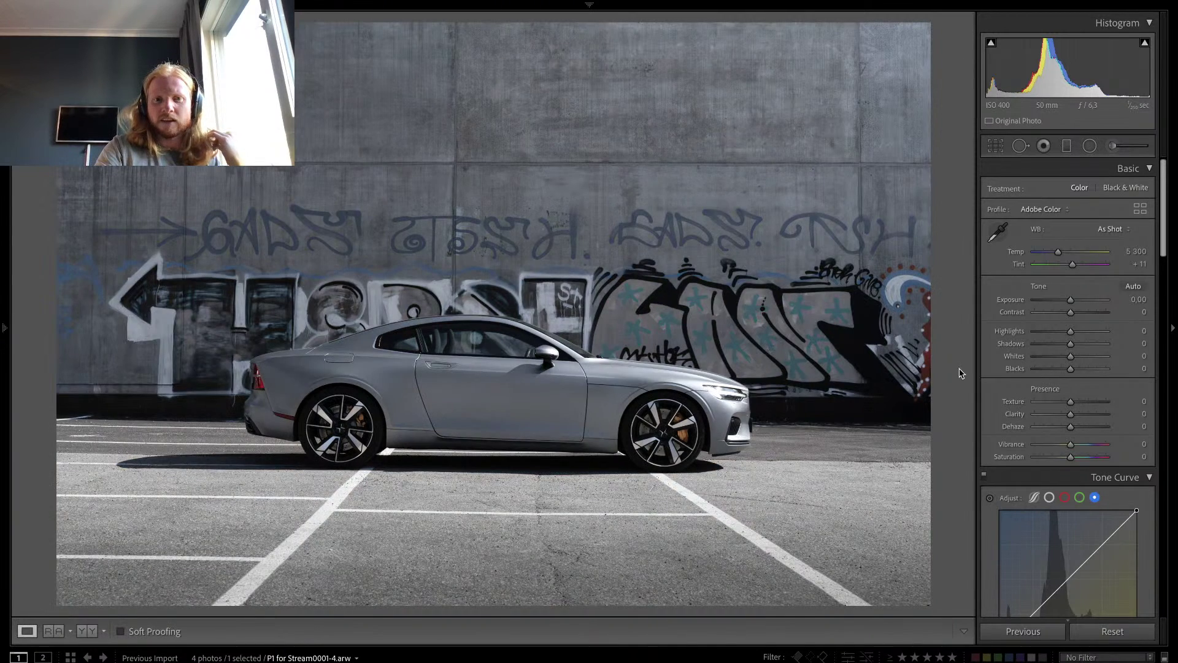
# Step: Rate the side-view wall photo 3 stars and compare it before and after editing
pyautogui.press('3')
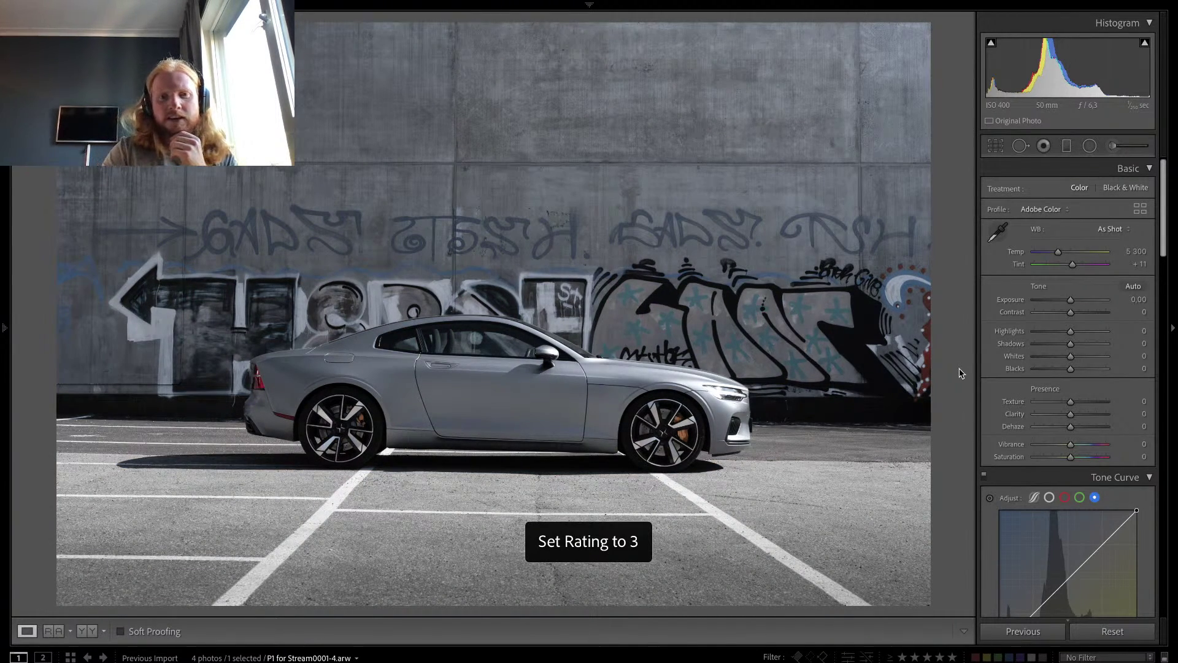
pyautogui.press('\\')
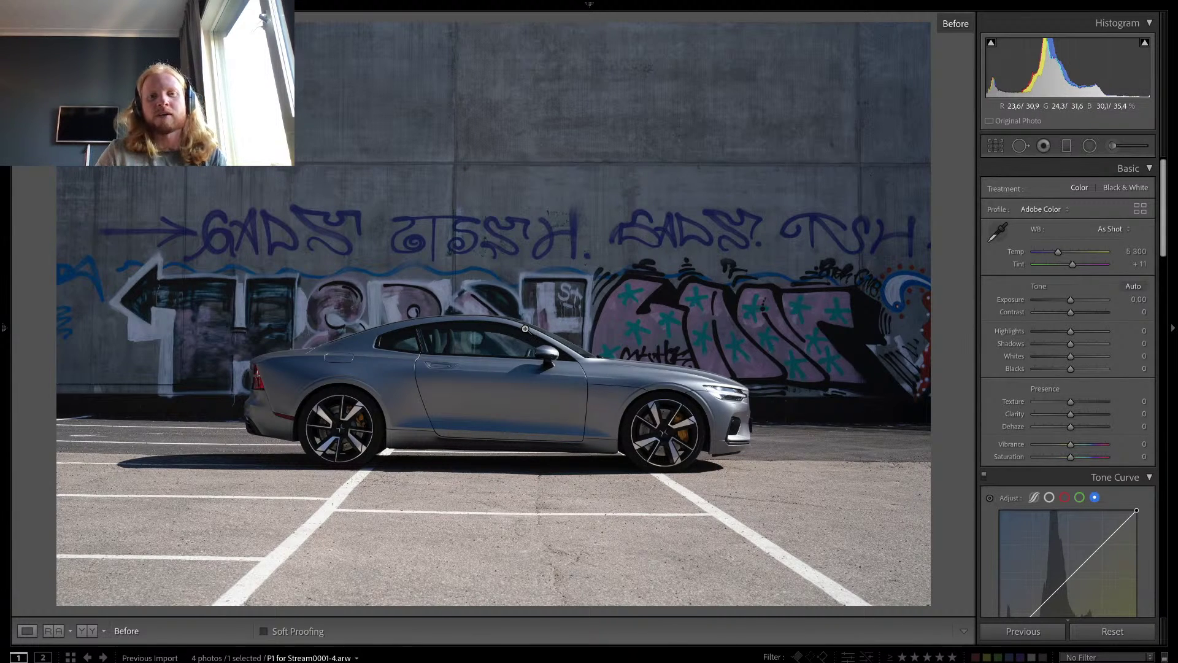
pyautogui.press('\\')
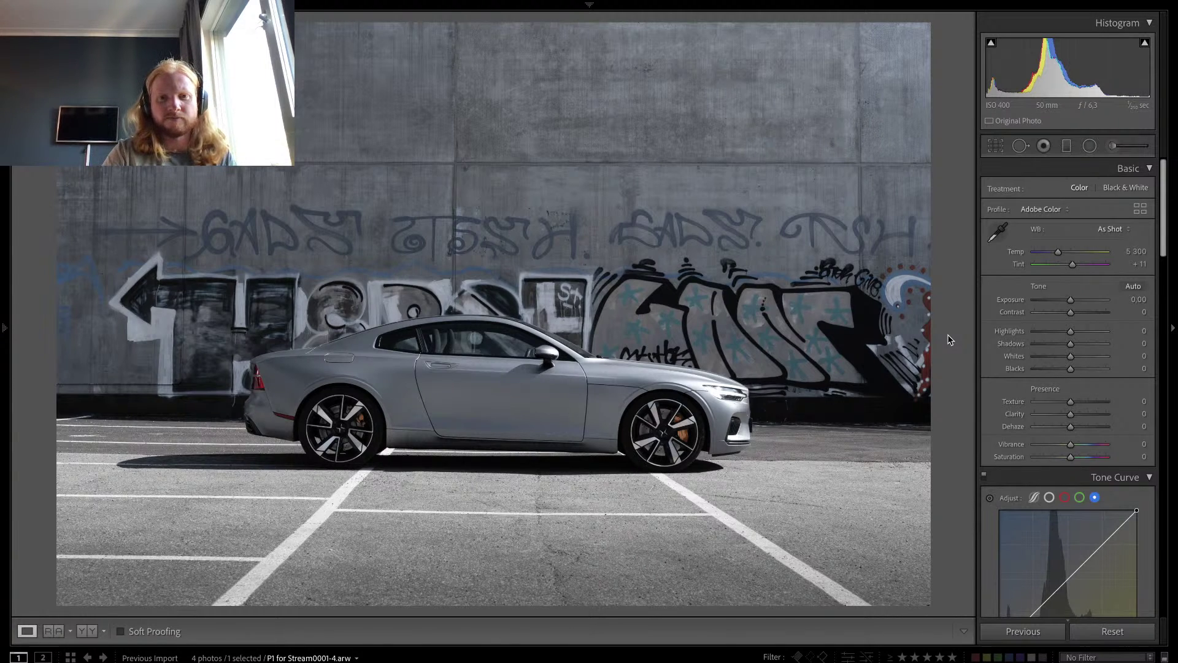
# Step: Go to the forest road photo, check the live chat on the YouTube dashboard, and return to Lightroom
pyautogui.press('Left')
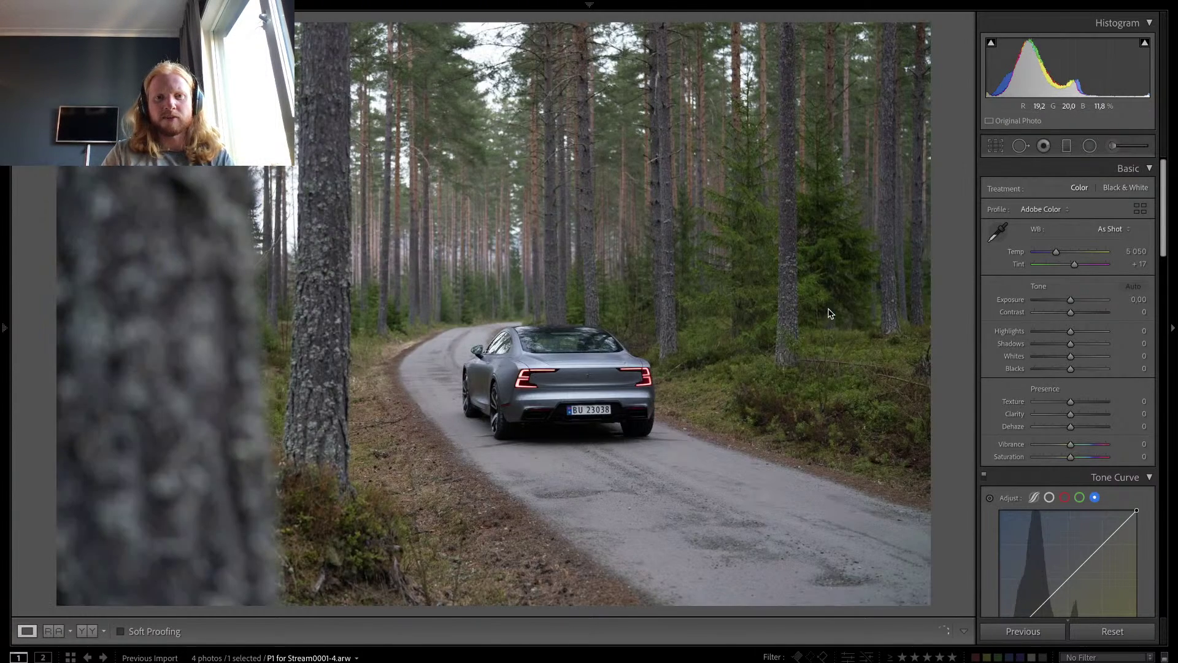
pyautogui.hotkey('ctrl', 'Left')
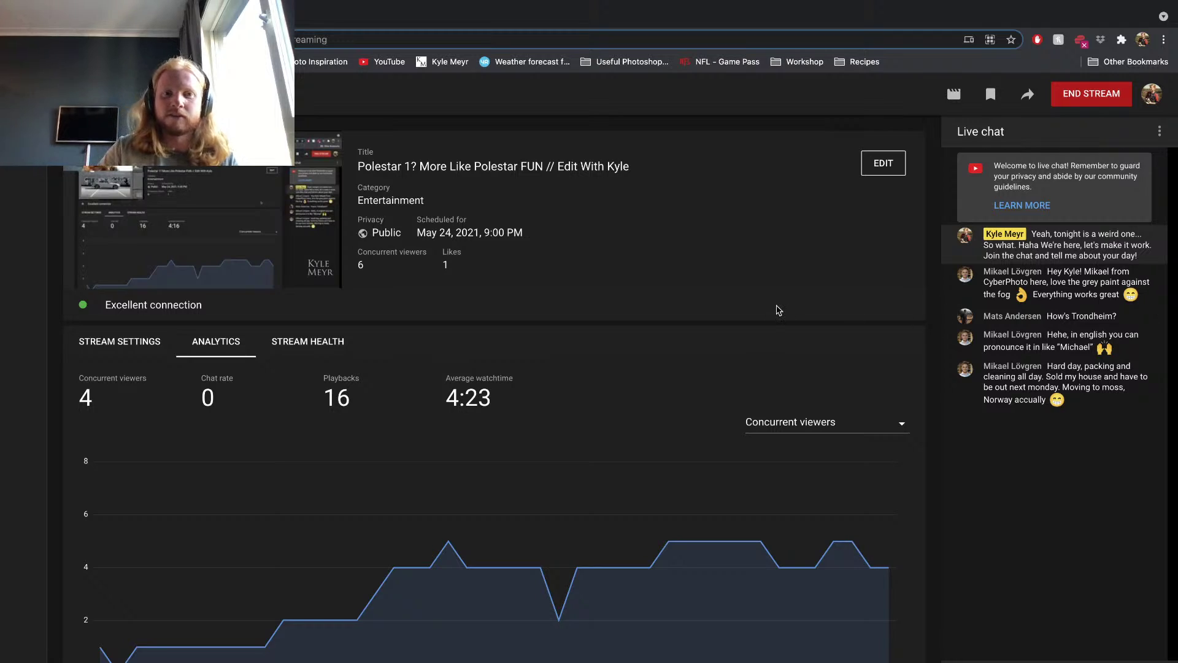
pyautogui.press('super+Tab')
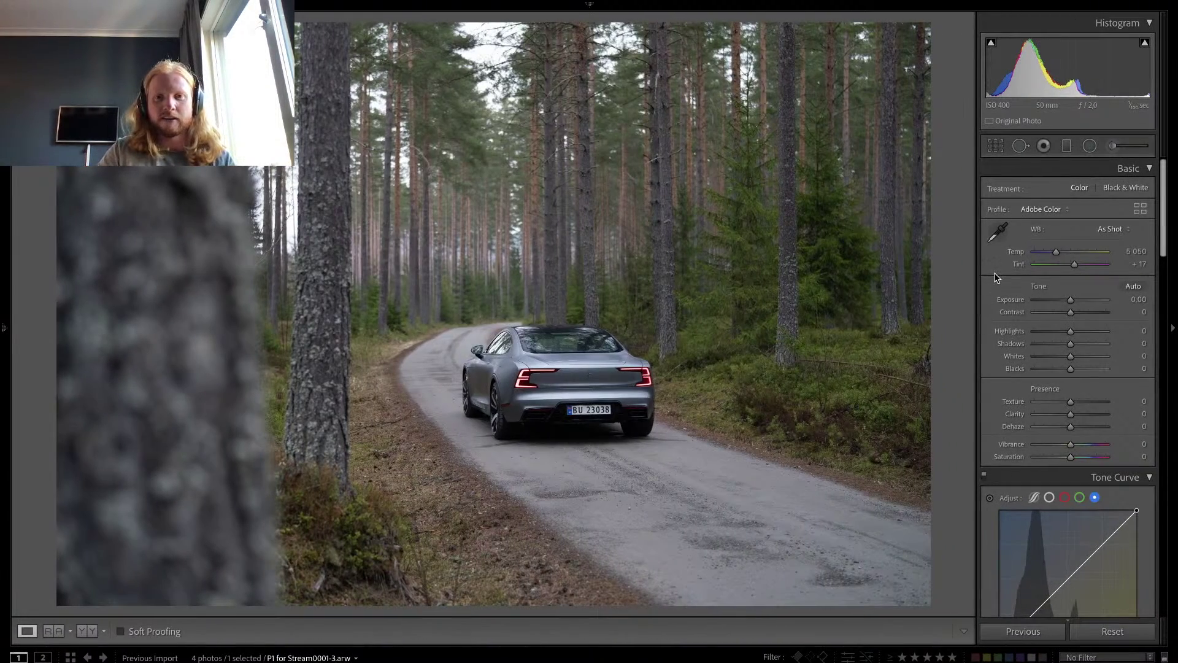
# Step: Straighten the forest road photo with a crop angle of 0.34 and apply the crop
pyautogui.click(996, 146)
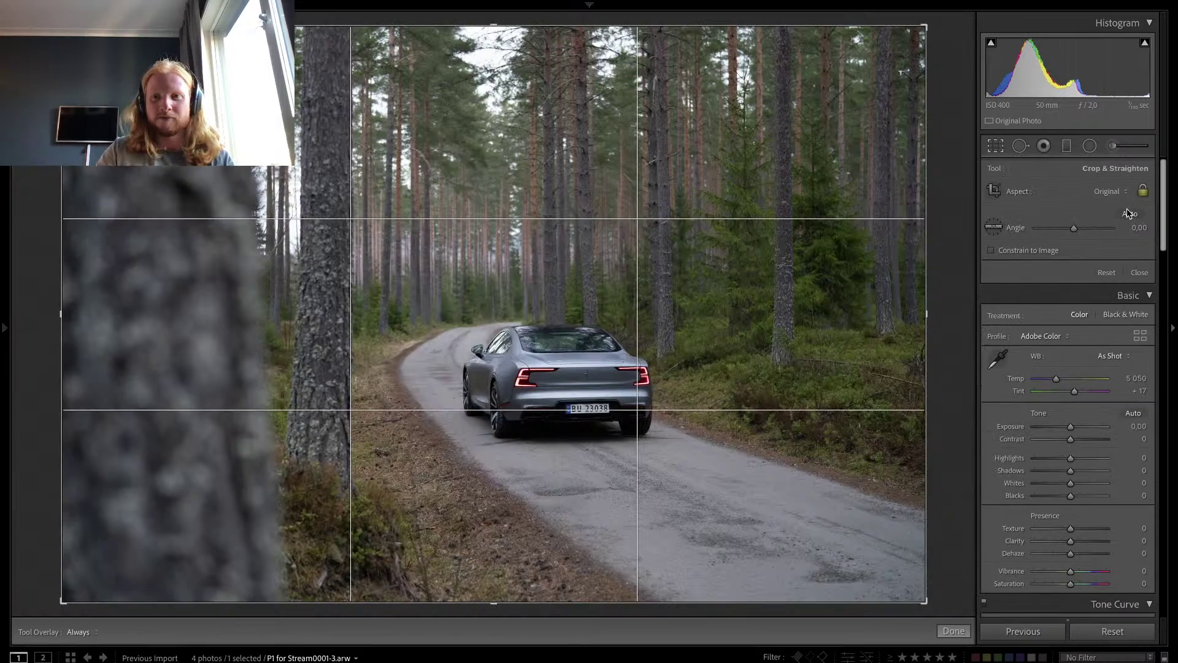
pyautogui.moveTo(1136, 232); pyautogui.dragTo(1133, 226)
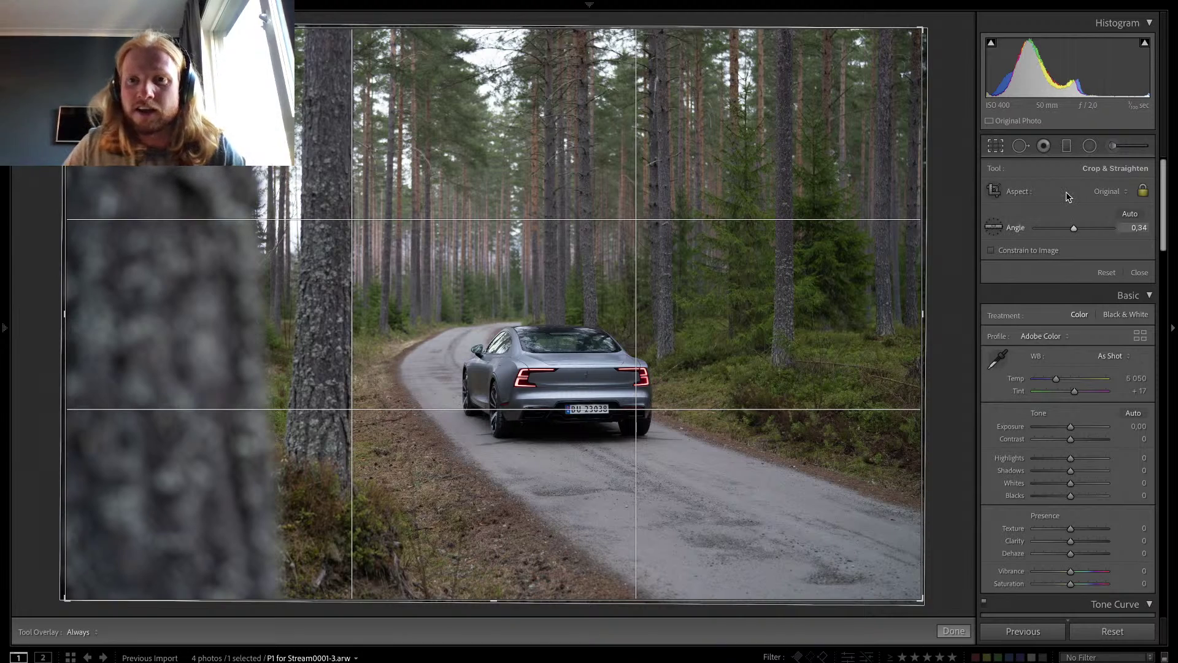
pyautogui.press('Return')
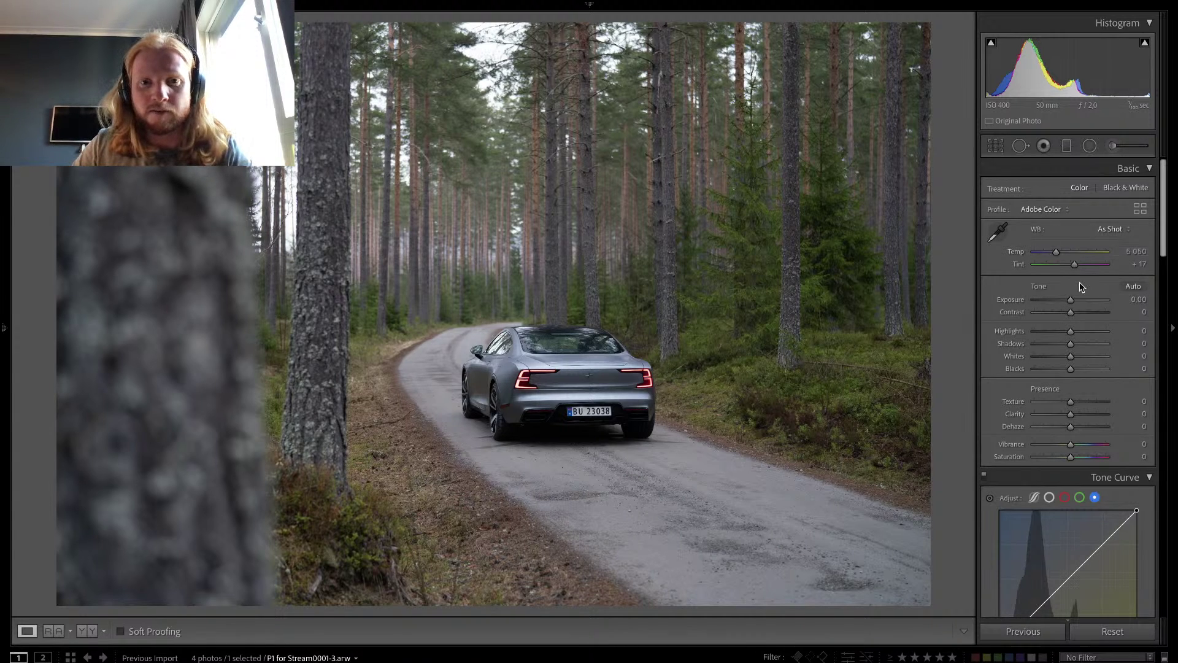
# Step: Enable lens profile corrections for the forest road photo
pyautogui.scroll(-15, 1074, 311)
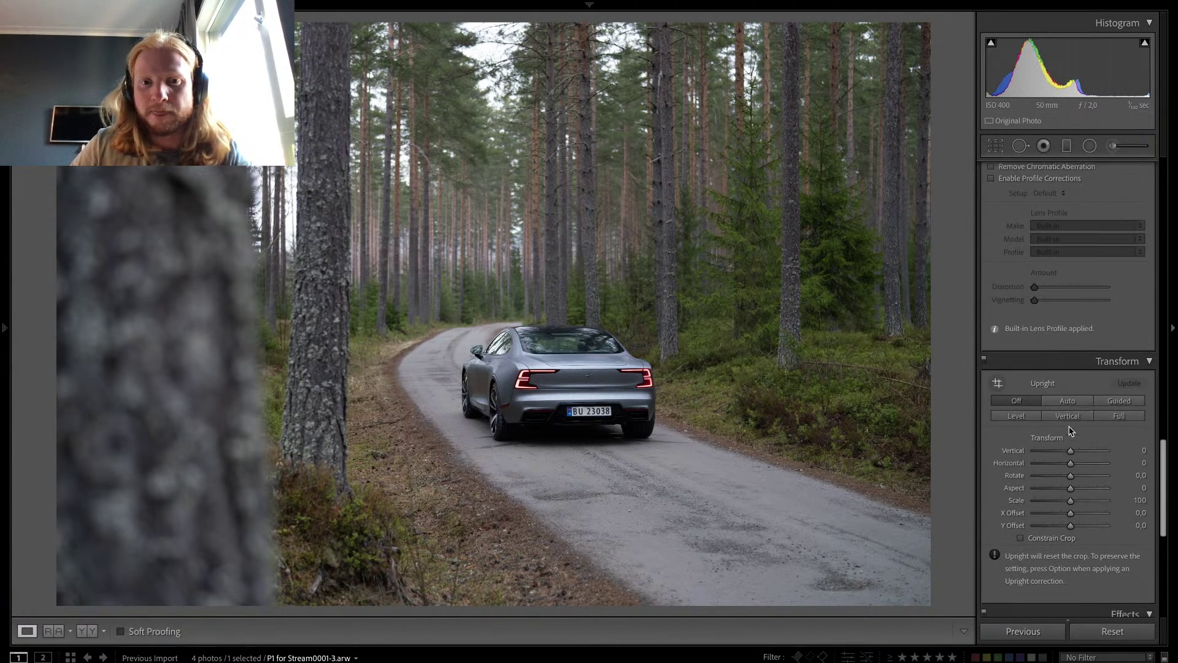
pyautogui.scroll(-2, 1081, 464)
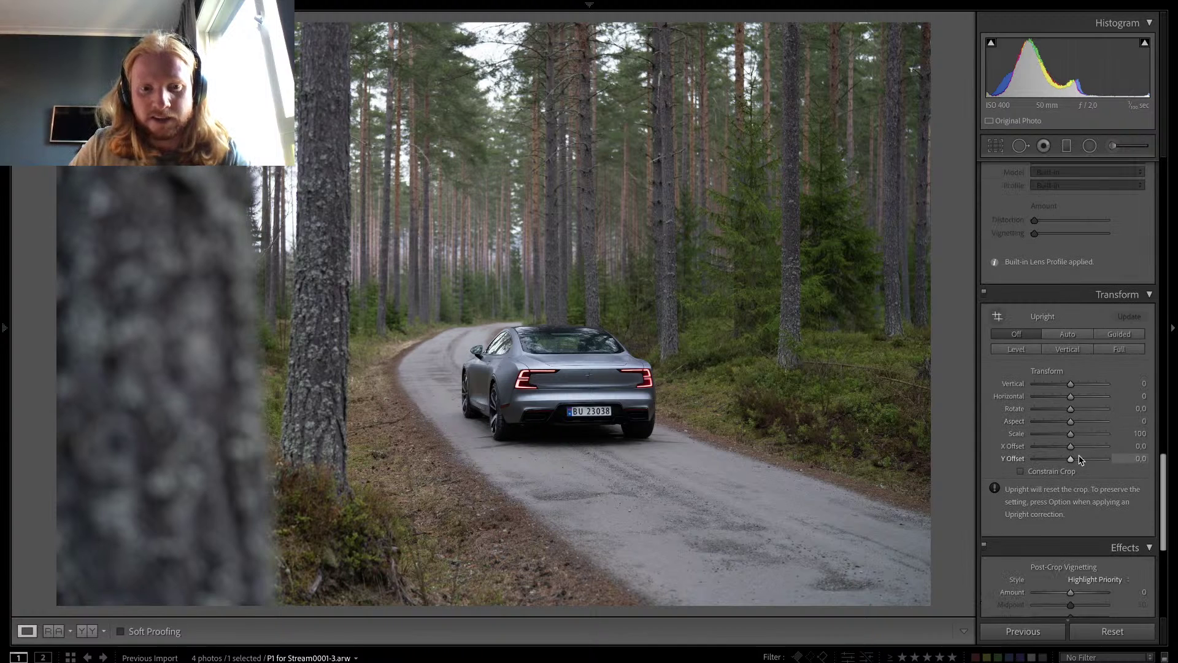
pyautogui.scroll(-4, 1102, 479)
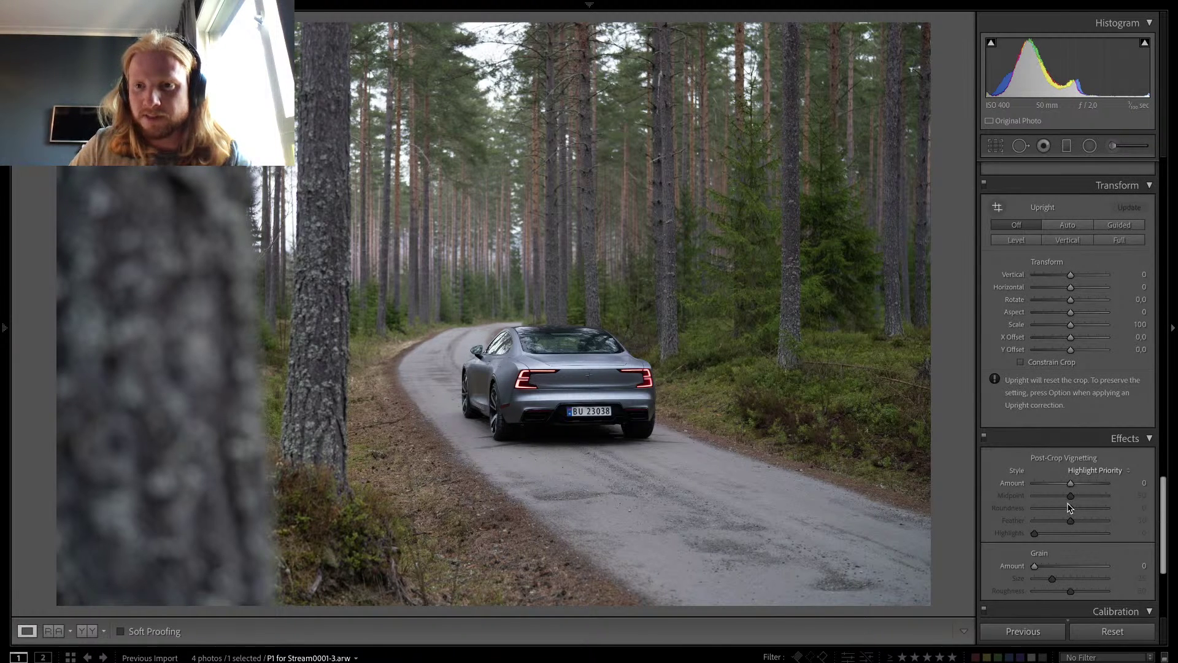
pyautogui.scroll(-4, 1068, 508)
pyautogui.scroll(15, 1018, 410)
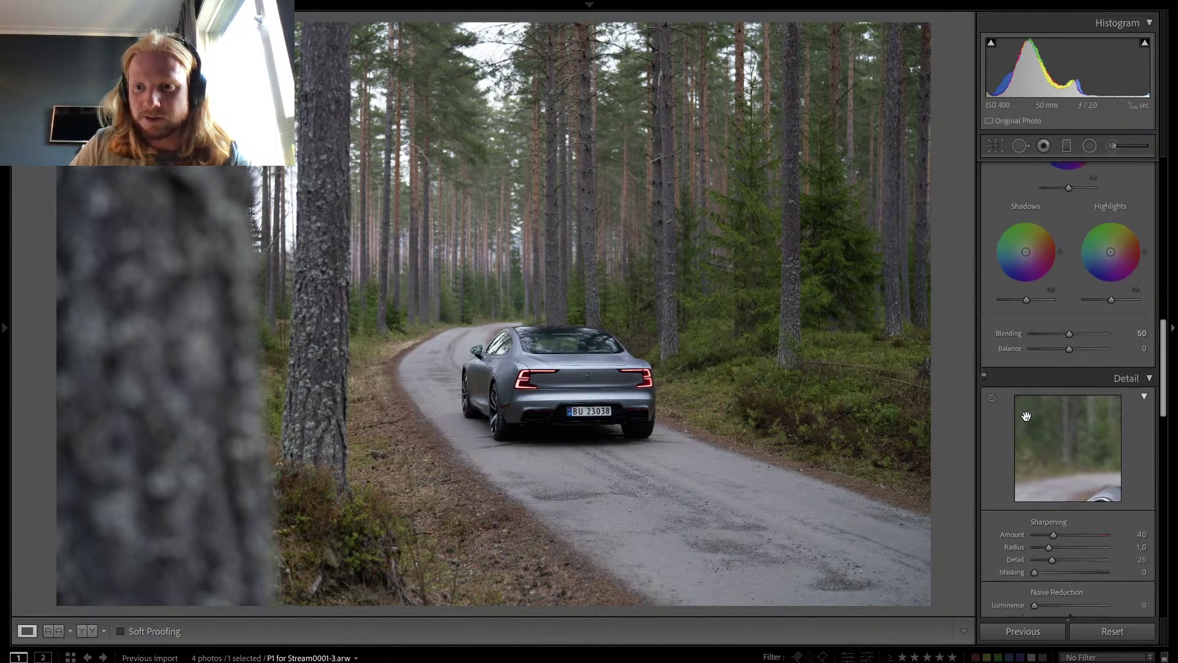
pyautogui.scroll(-12, 1026, 417)
pyautogui.click(1026, 424)
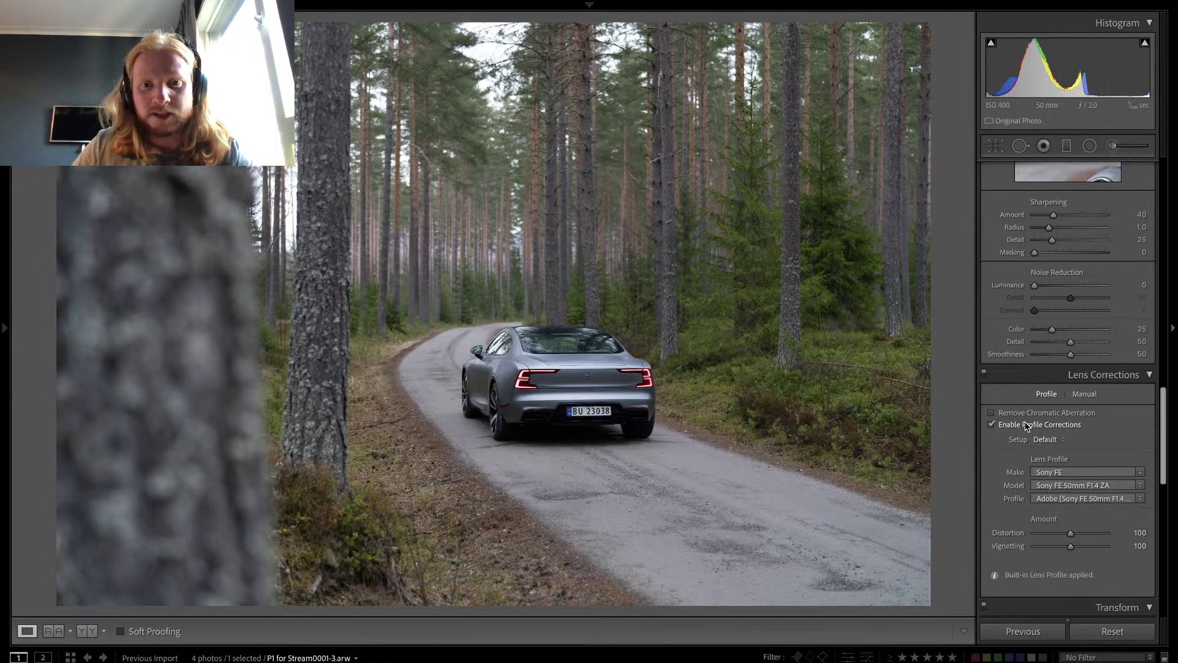
# Step: In the HSL/Color settings, set Blue Saturation to -100 and Luminance to +46, and Red Saturation to +51
pyautogui.scroll(10, 1043, 435)
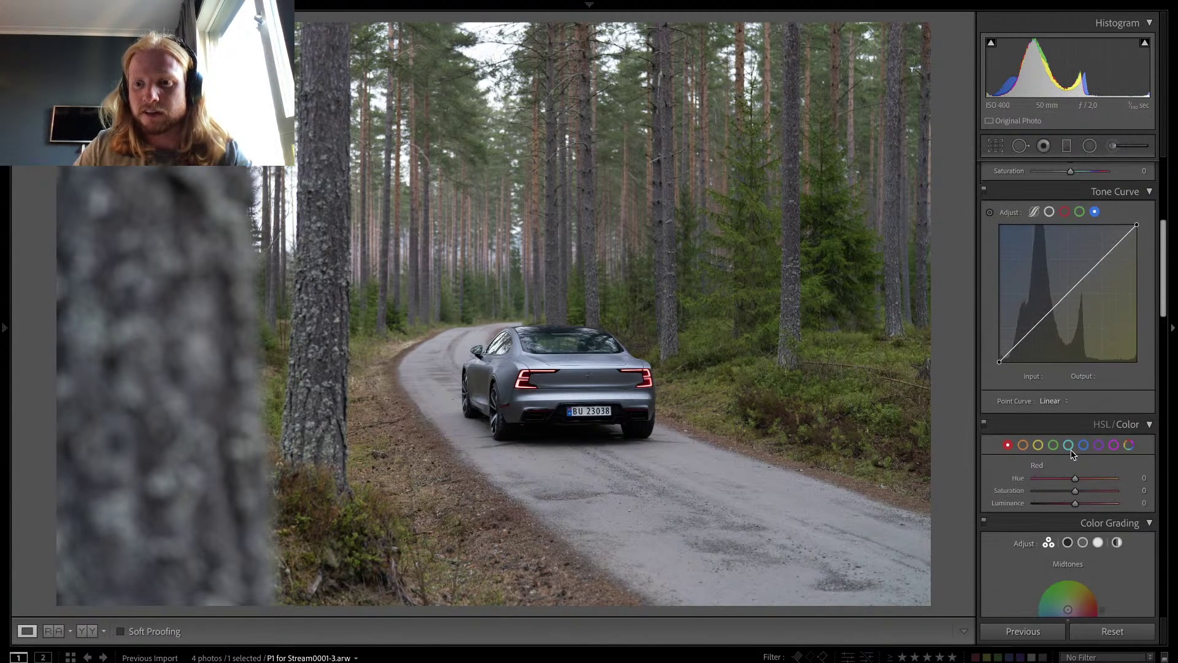
pyautogui.click(1085, 445)
pyautogui.moveTo(1074, 490); pyautogui.dragTo(965, 492)
pyautogui.moveTo(1075, 503)
pyautogui.mouseDown()
pyautogui.moveTo(1089, 507)
pyautogui.moveTo(1062, 504)
pyautogui.moveTo(1073, 504)
pyautogui.mouseUp()
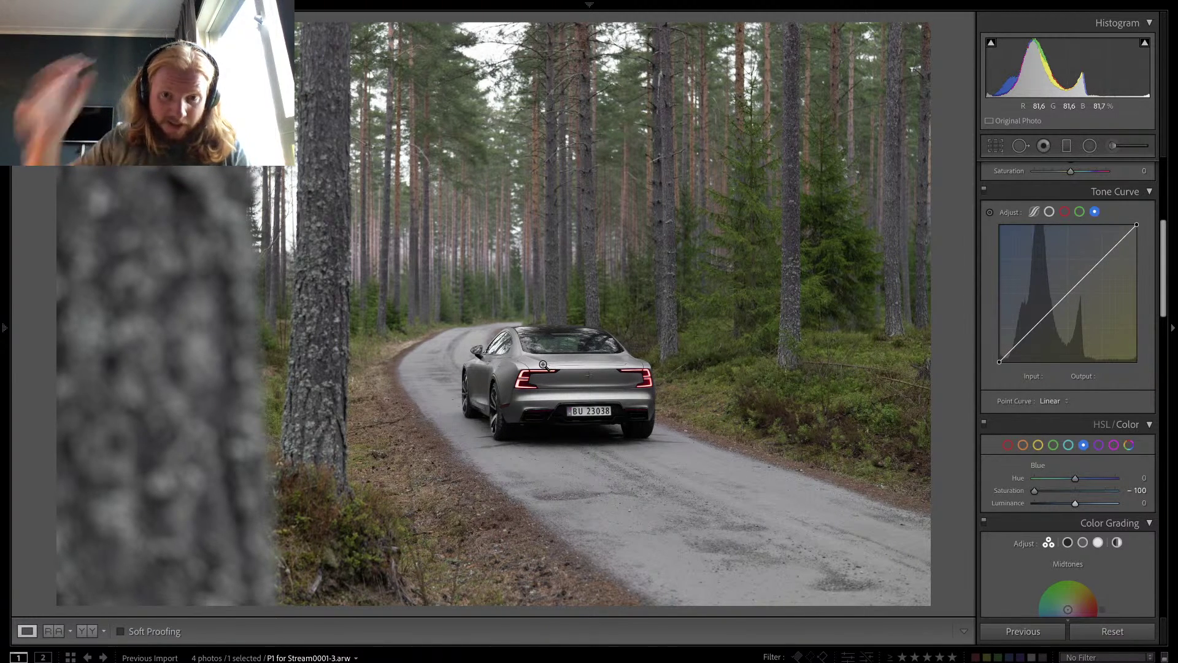
pyautogui.moveTo(1075, 503); pyautogui.dragTo(1090, 505)
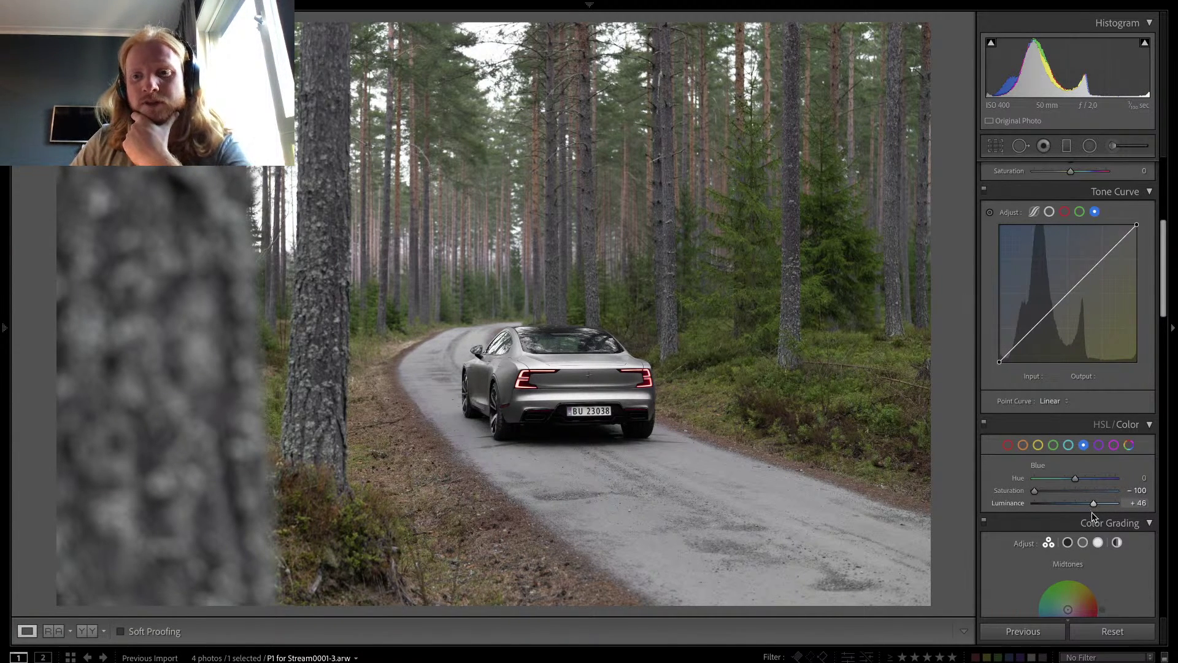
pyautogui.click(1008, 444)
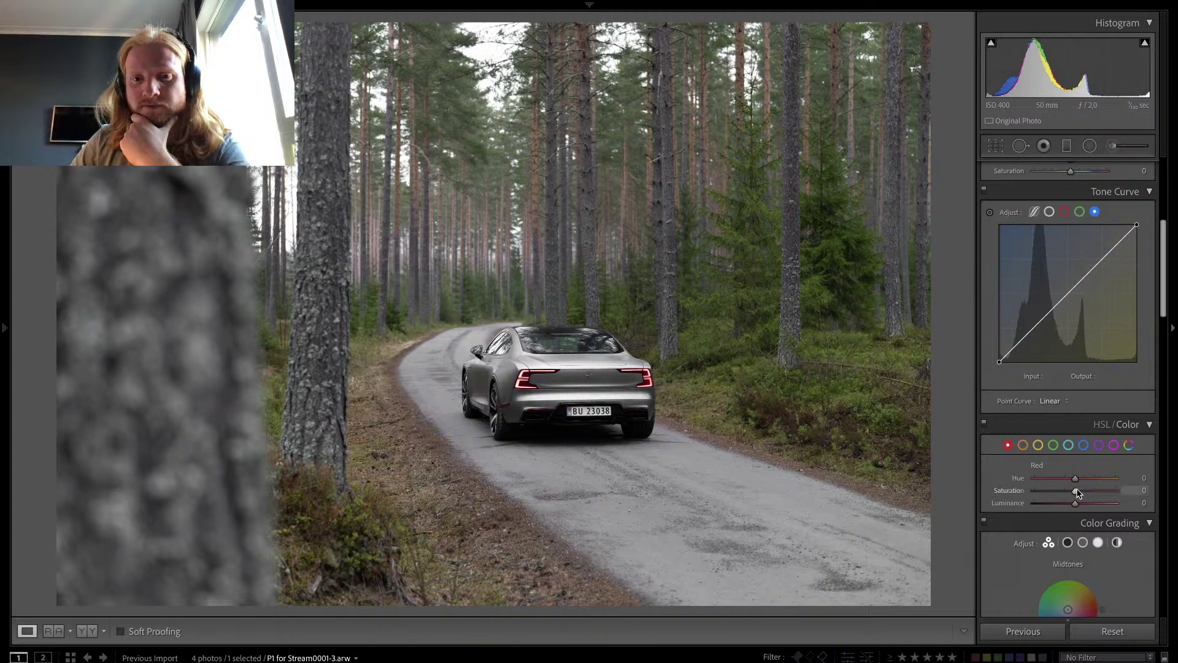
pyautogui.moveTo(1078, 492)
pyautogui.mouseDown()
pyautogui.moveTo(1154, 490)
pyautogui.moveTo(1098, 494)
pyautogui.mouseUp()
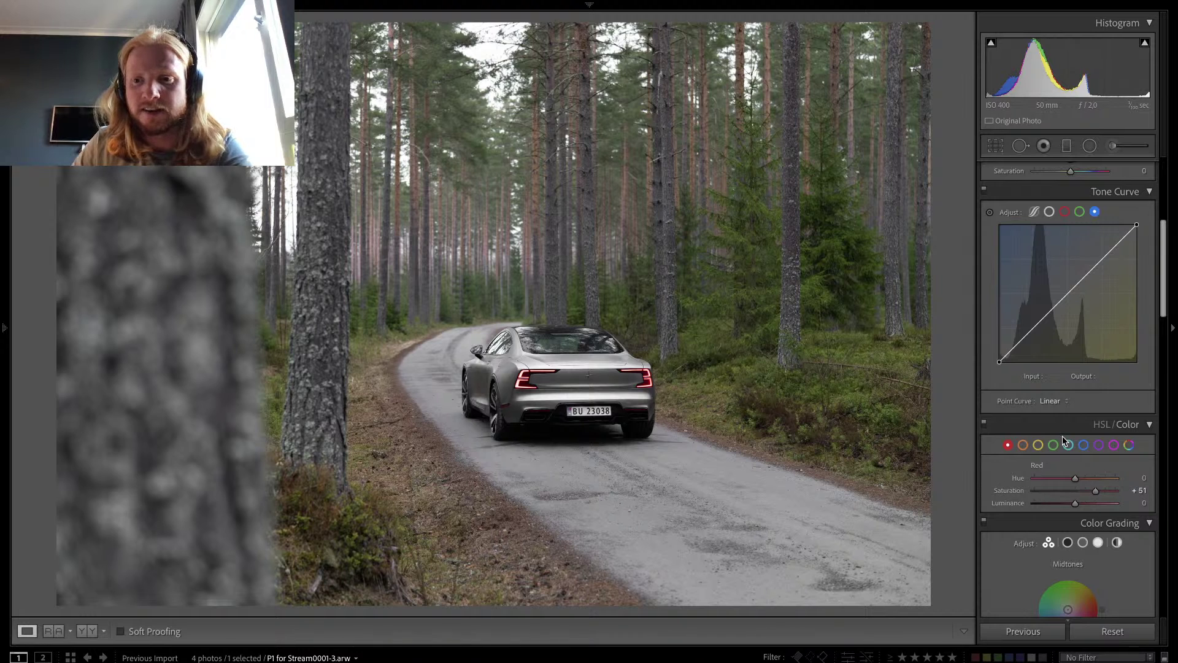
# Step: Set Contrast +13, Highlights -28, Shadows +31, Whites +27, Clarity -12 and Dehaze +13, and compare the photo before and after
pyautogui.scroll(5, 1062, 436)
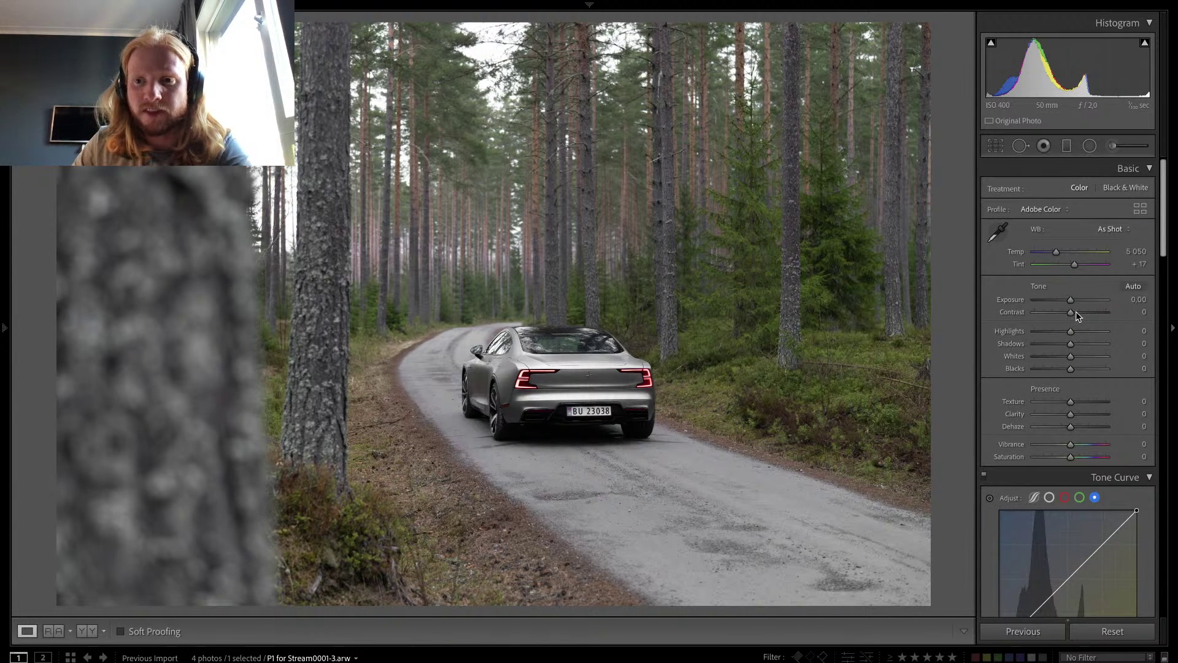
pyautogui.click(1076, 312)
pyautogui.moveTo(1075, 315); pyautogui.dragTo(1027, 336)
pyautogui.moveTo(1033, 332); pyautogui.dragTo(1060, 335)
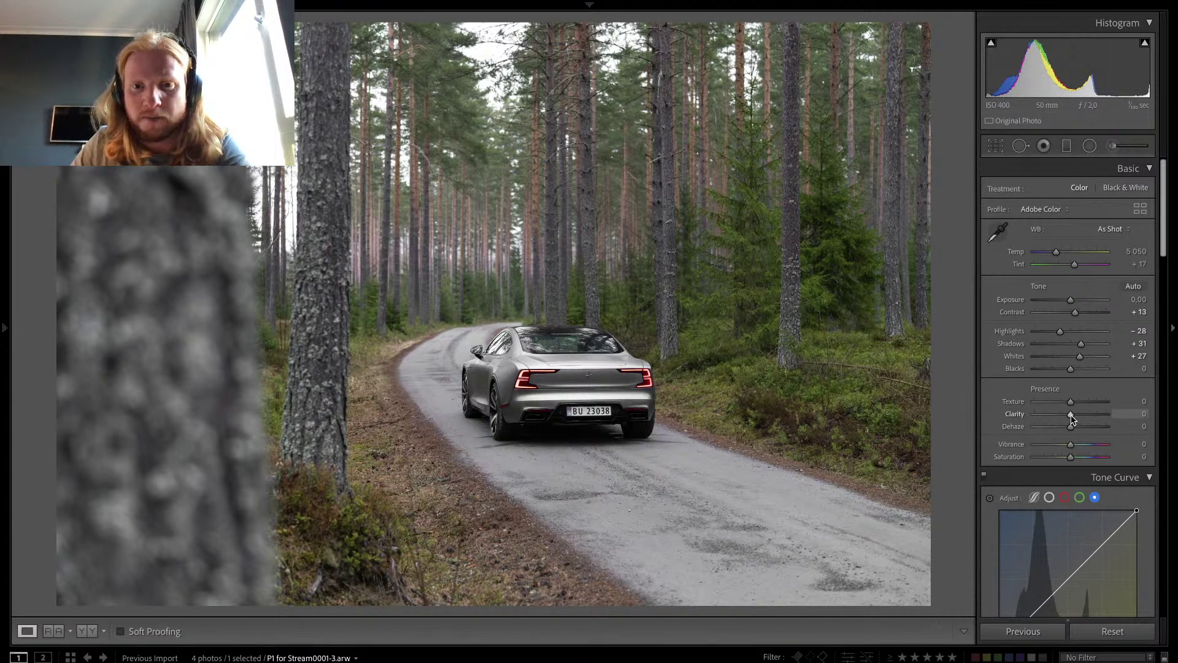
pyautogui.moveTo(1070, 417); pyautogui.dragTo(1077, 431)
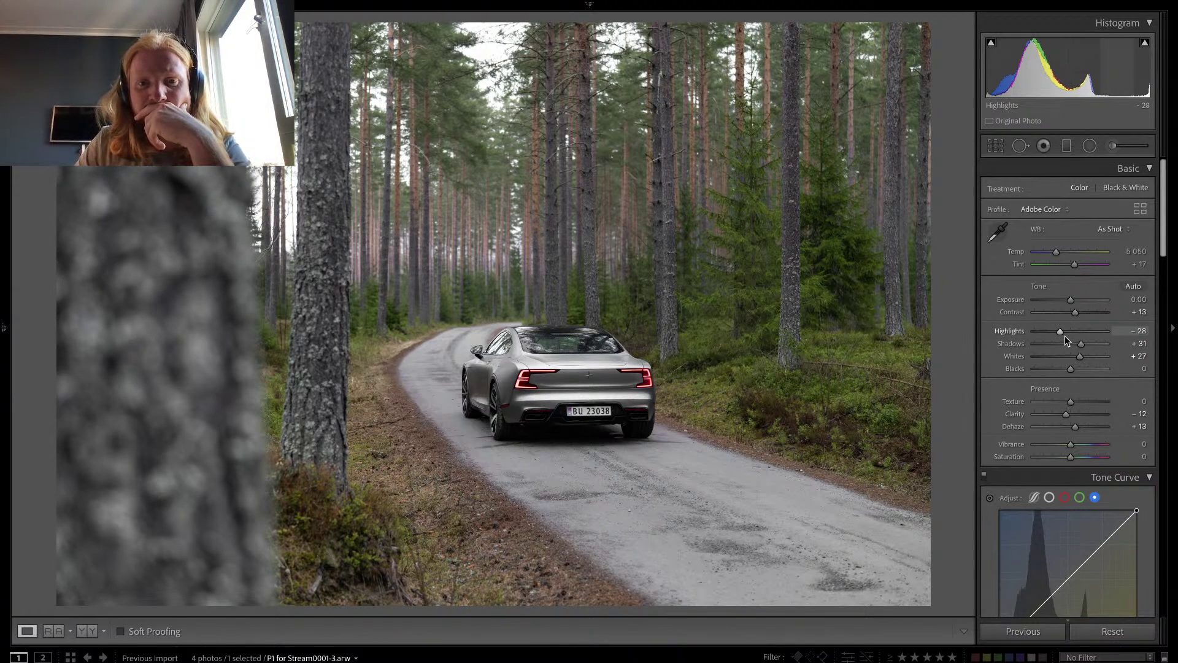
pyautogui.press('\\')
pyautogui.press('\\')
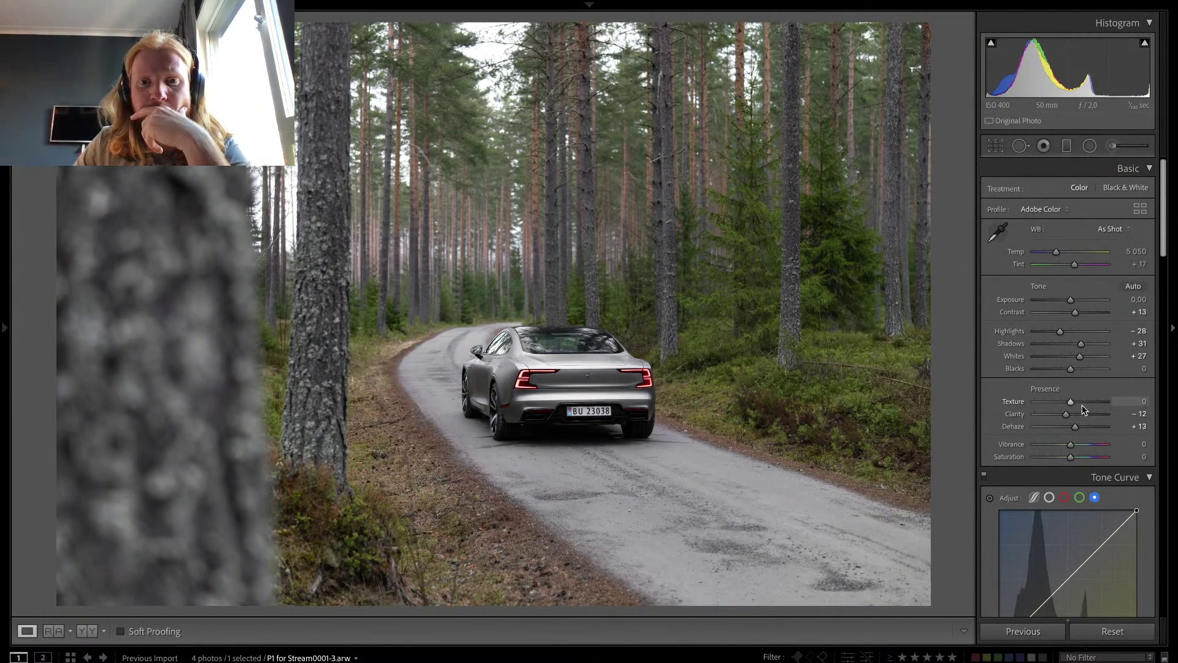
# Step: Shift the Yellow hue toward green and lower its saturation, and set Green Hue to +25, Saturation to -78 and Luminance to +32
pyautogui.scroll(-5, 1092, 410)
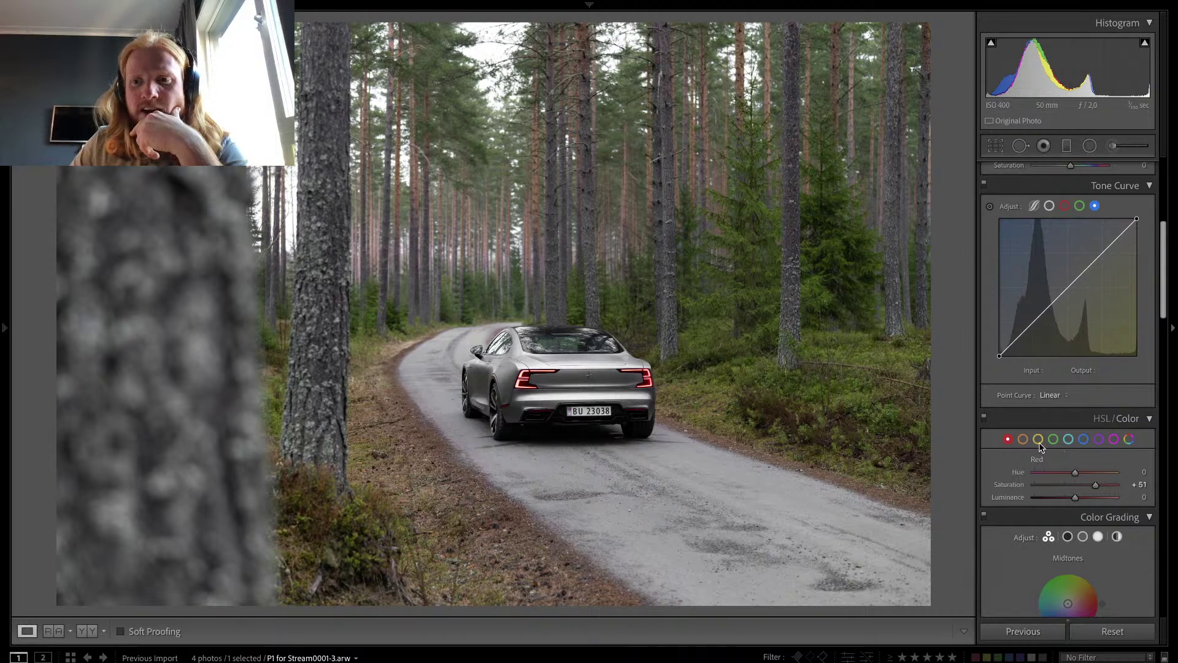
pyautogui.click(1038, 440)
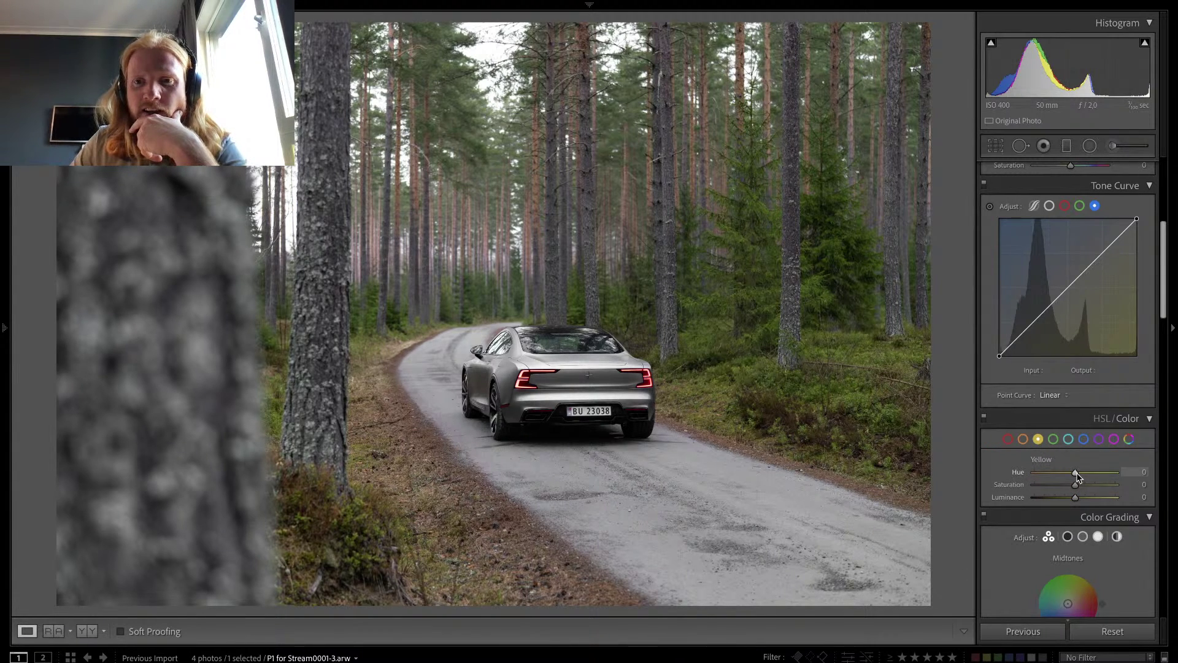
pyautogui.moveTo(1077, 477); pyautogui.dragTo(1107, 474)
pyautogui.moveTo(1075, 485); pyautogui.dragTo(1043, 485)
pyautogui.click(1054, 439)
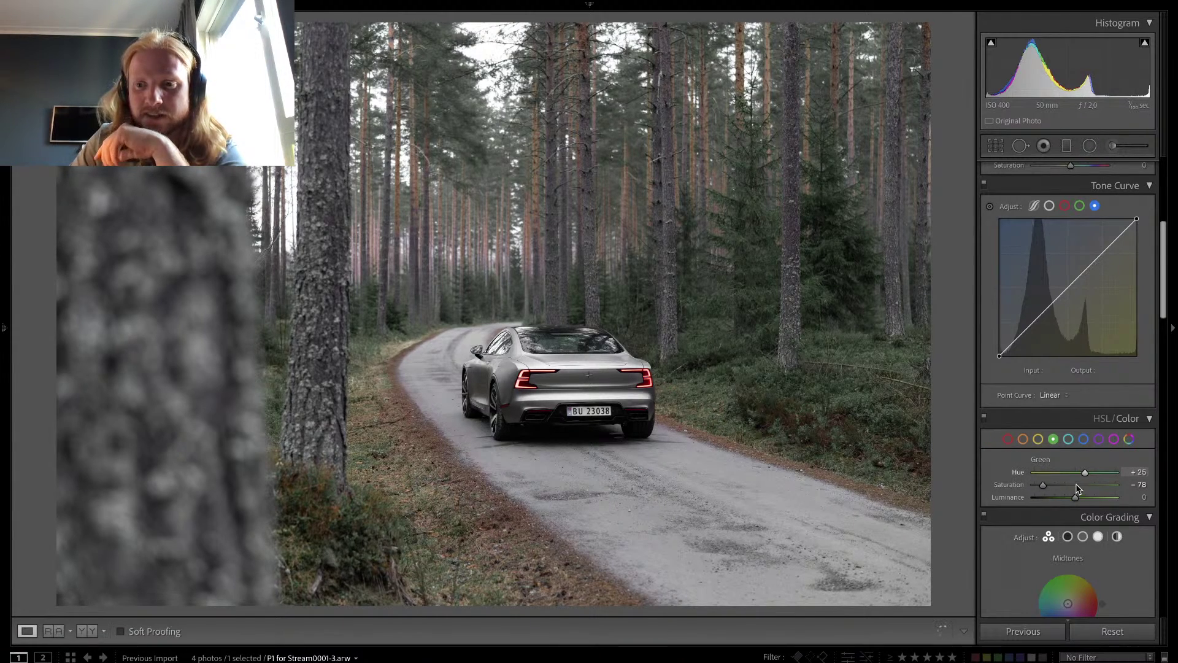
pyautogui.moveTo(1075, 497); pyautogui.dragTo(1088, 497)
# Step: Check the live chat on the YouTube dashboard, return to Lightroom, and set Aqua Saturation to -44
pyautogui.press('super+Tab')
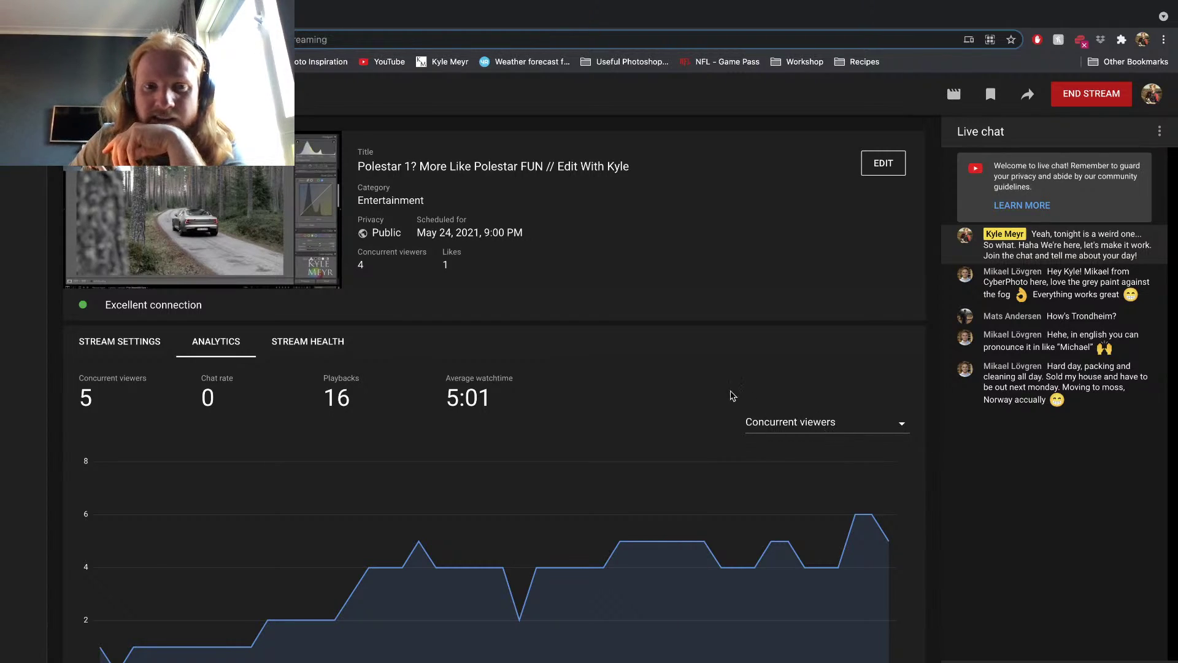
pyautogui.press('super+Tab')
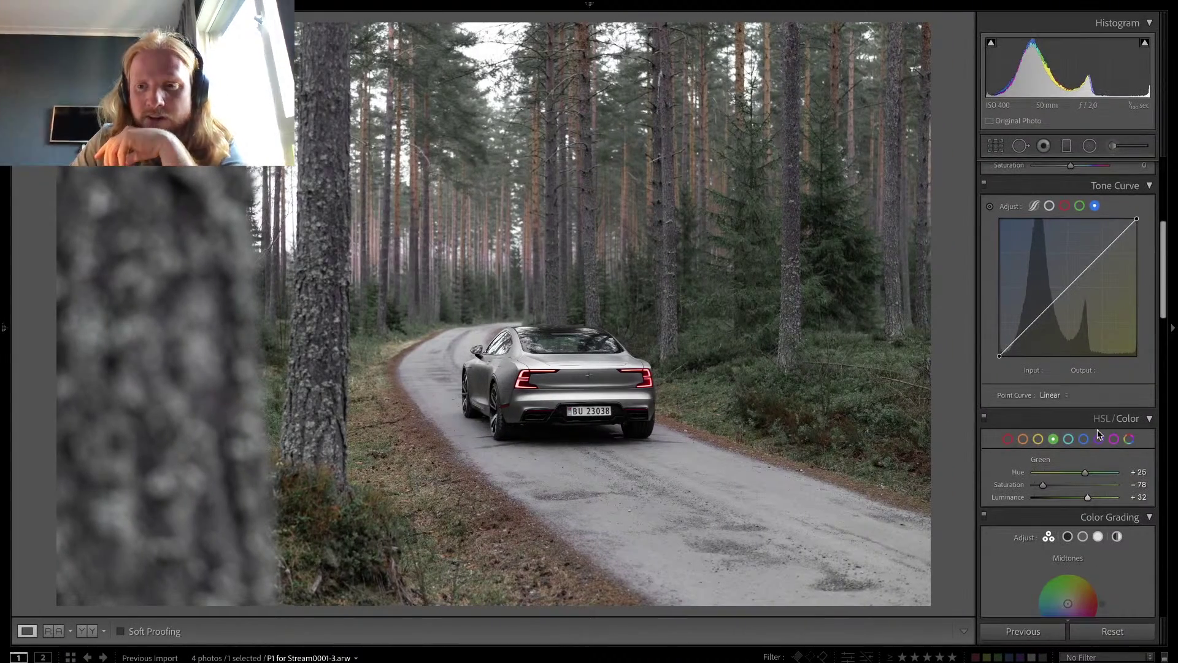
pyautogui.click(1067, 440)
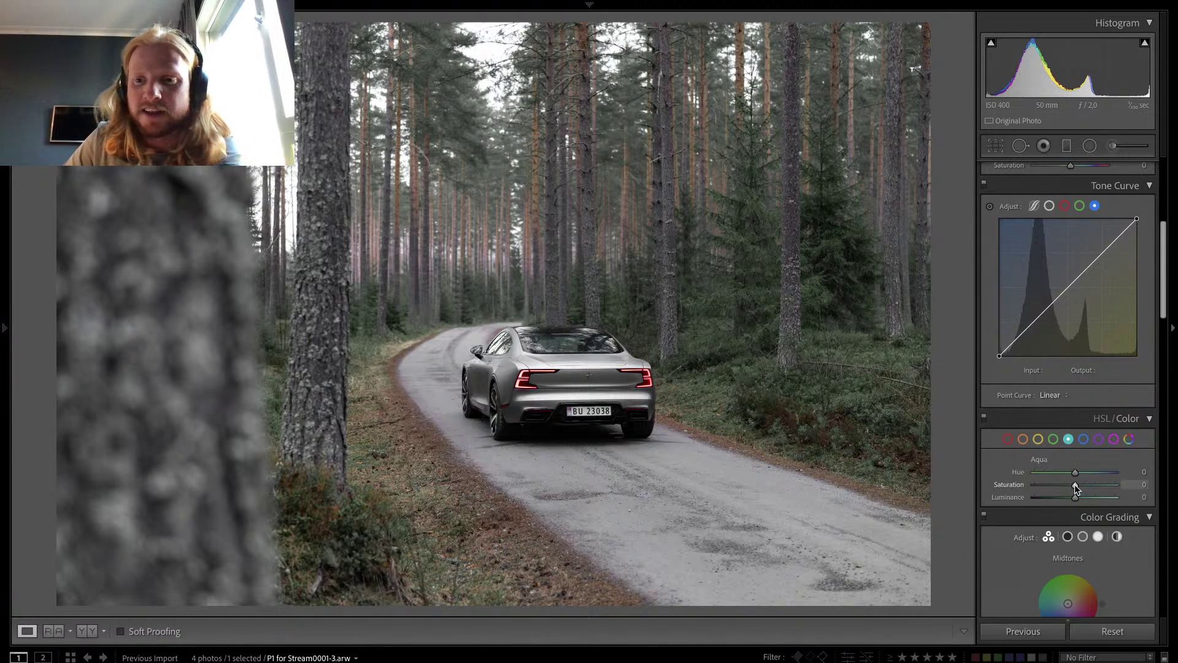
pyautogui.moveTo(1075, 484)
pyautogui.mouseDown()
pyautogui.moveTo(1177, 477)
pyautogui.moveTo(1062, 485)
pyautogui.mouseUp()
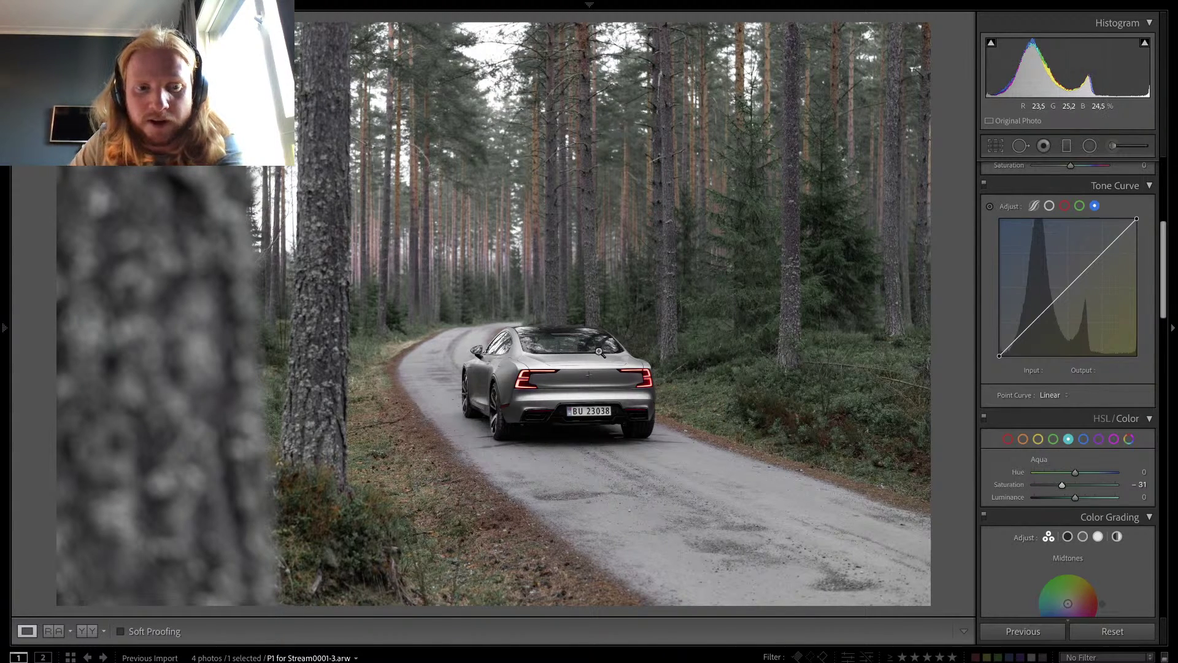
pyautogui.moveTo(1074, 485)
pyautogui.mouseDown()
pyautogui.moveTo(1110, 486)
pyautogui.moveTo(1057, 488)
pyautogui.mouseUp()
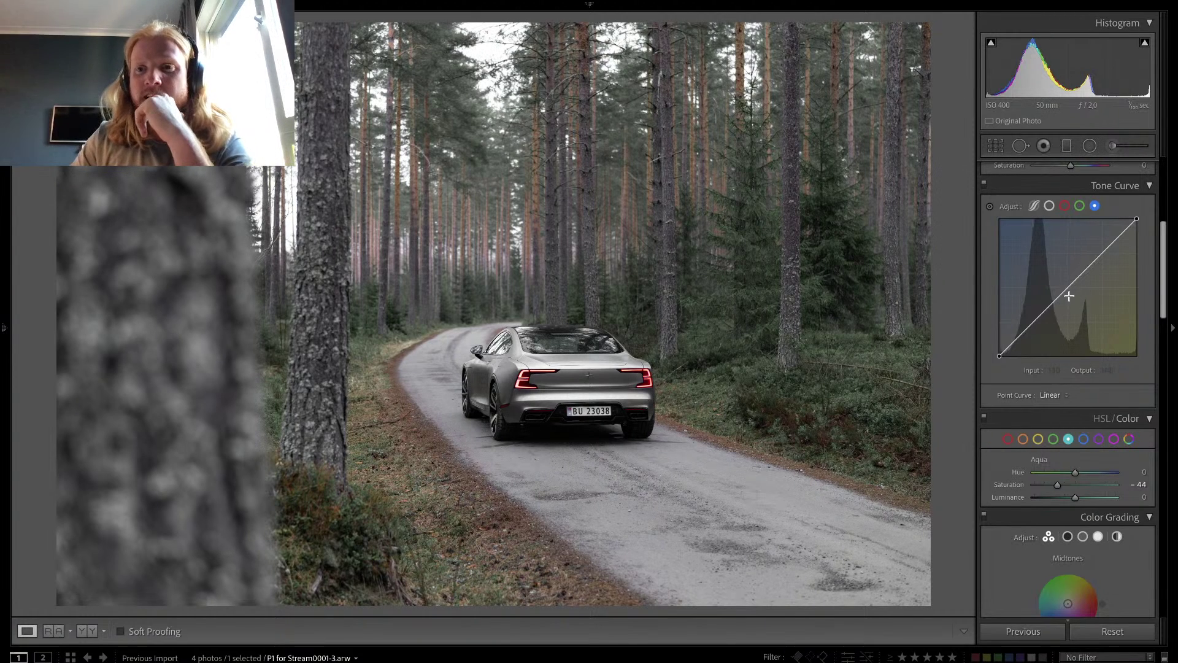
# Step: Lift the shadows on the Blue tone curve to input 24, output 28, and on the Green curve to input 26, output 28
pyautogui.moveTo(1137, 220); pyautogui.dragTo(1137, 216)
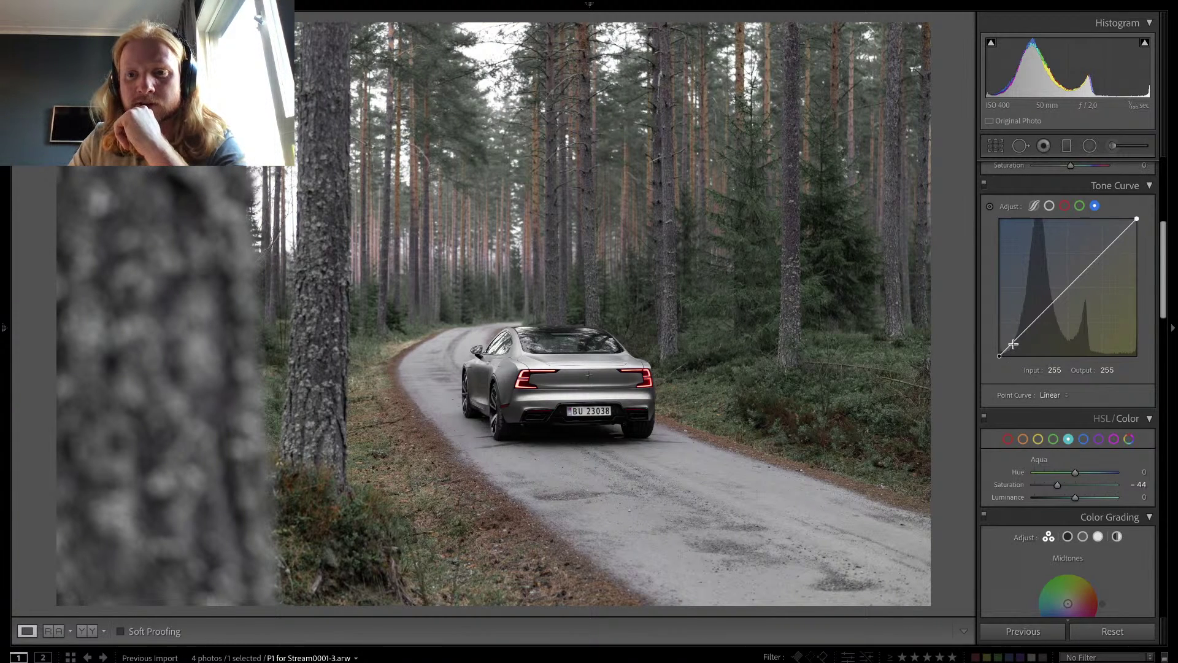
pyautogui.click(1014, 347)
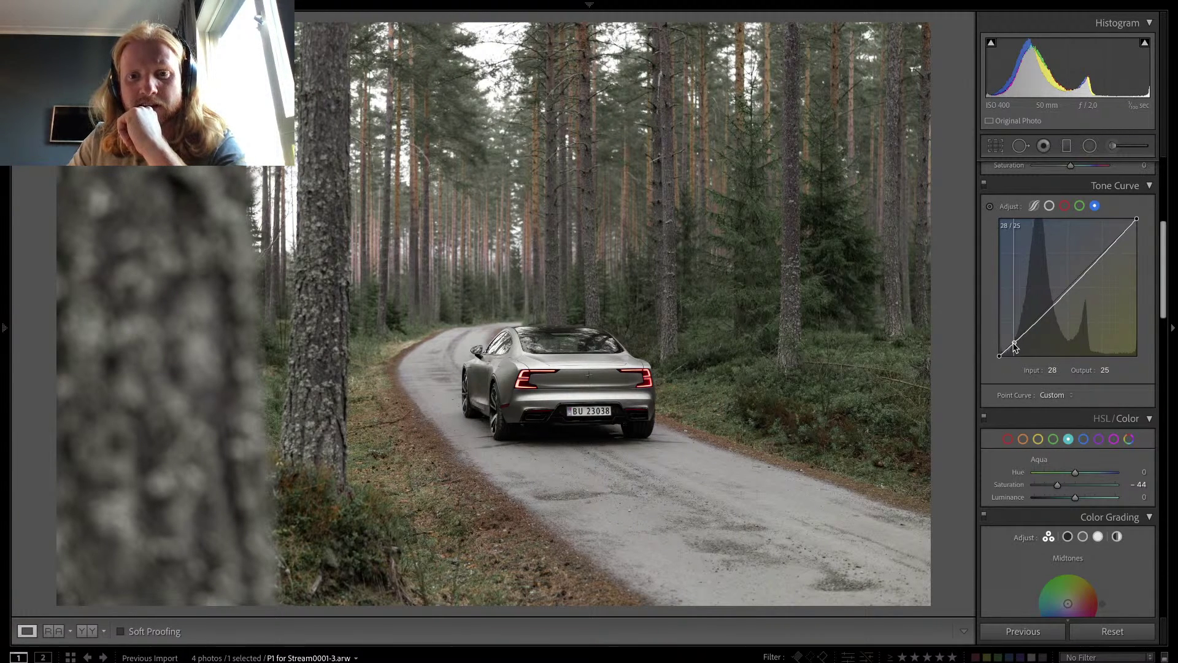
pyautogui.moveTo(1015, 347); pyautogui.dragTo(1012, 345)
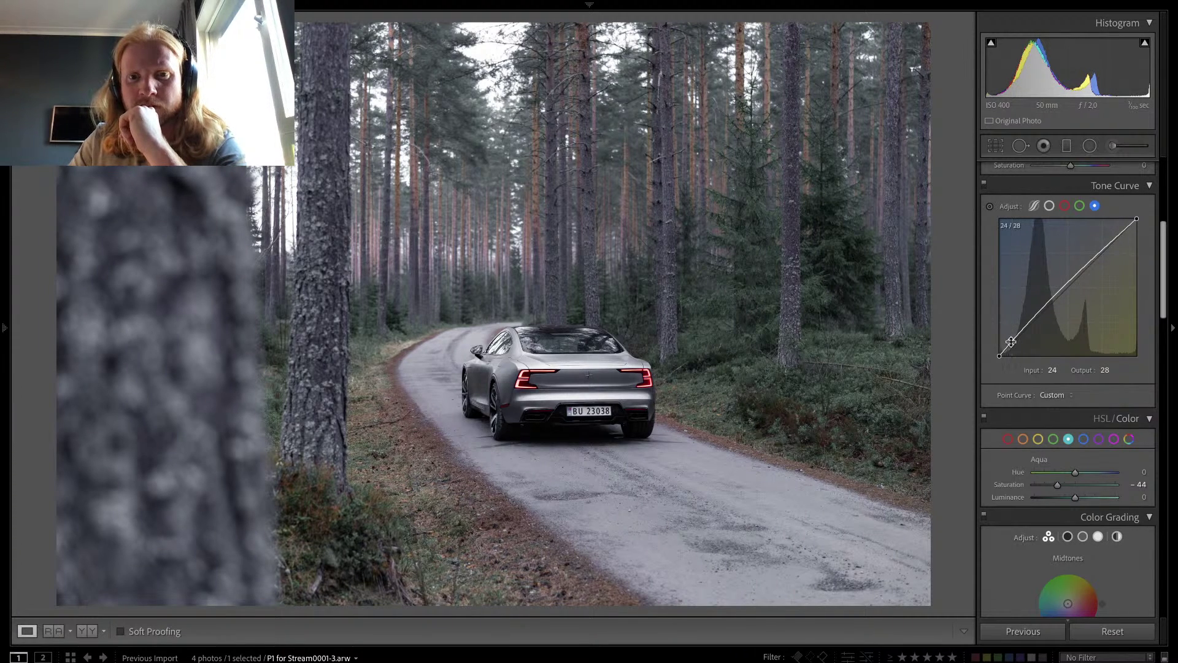
pyautogui.click(1080, 207)
pyautogui.moveTo(1012, 341); pyautogui.dragTo(1013, 345)
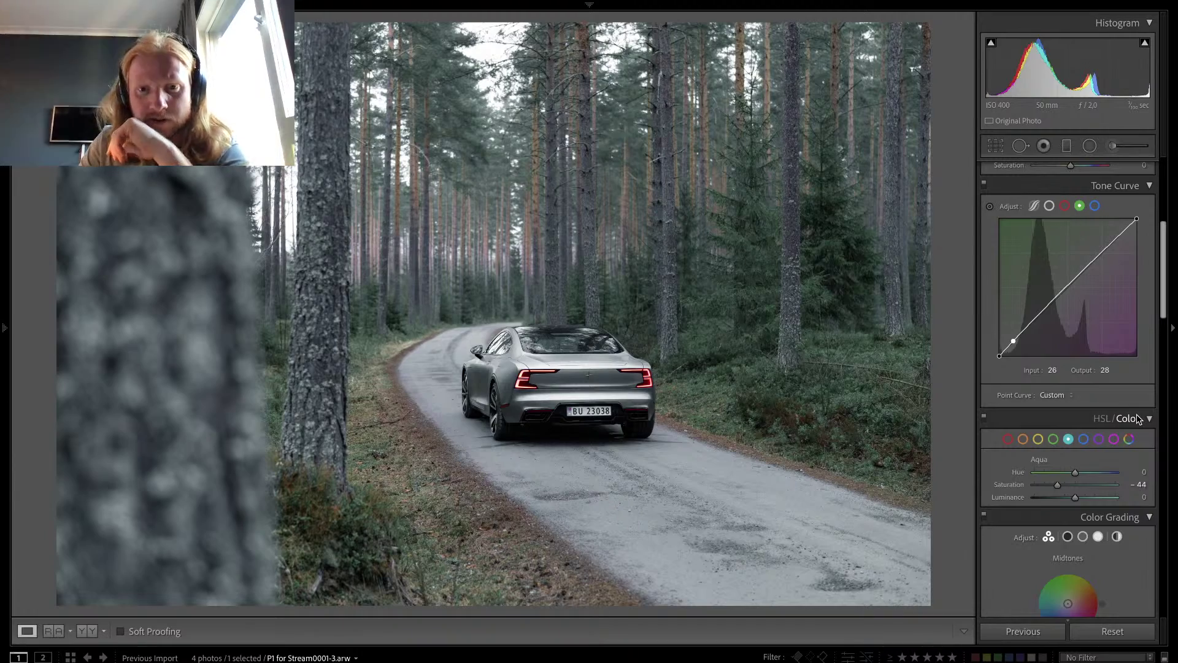
# Step: In Color Grading, tint the shadows faintly blue and the highlights Hue 43, Saturation 26; try a cyan midtone tint and reset its saturation
pyautogui.press('\\')
pyautogui.press('\\')
pyautogui.scroll(-2, 1104, 418)
pyautogui.scroll(-5, 1101, 421)
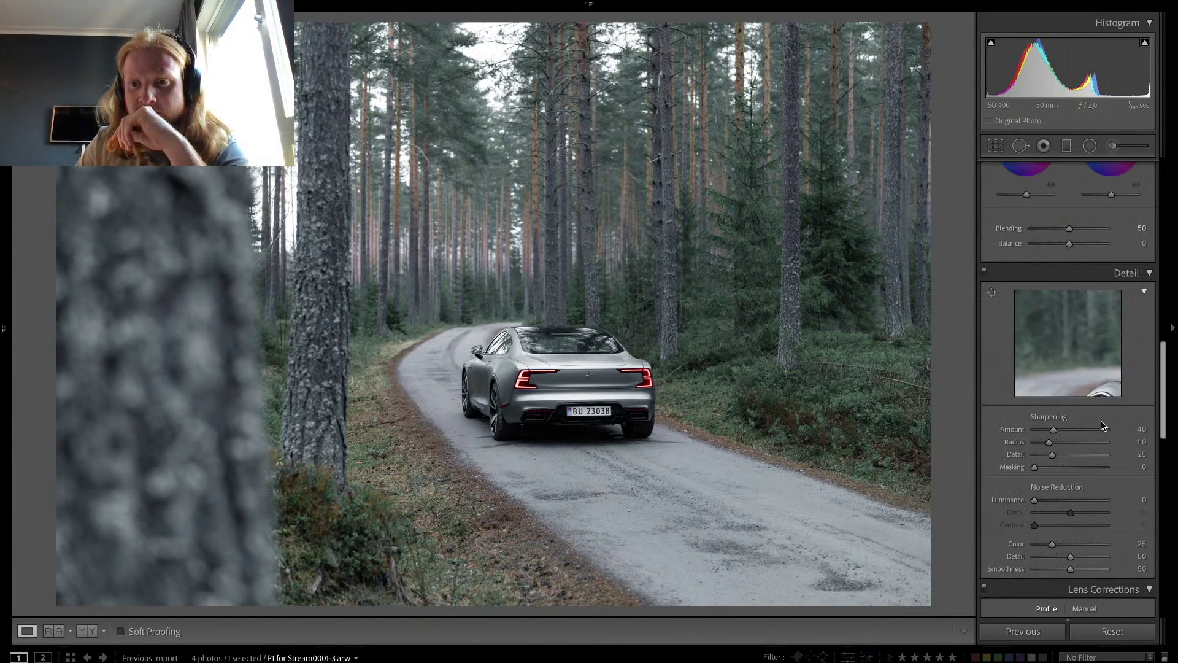
pyautogui.scroll(5, 1102, 423)
pyautogui.scroll(-1, 1103, 433)
pyautogui.scroll(-1, 1103, 433)
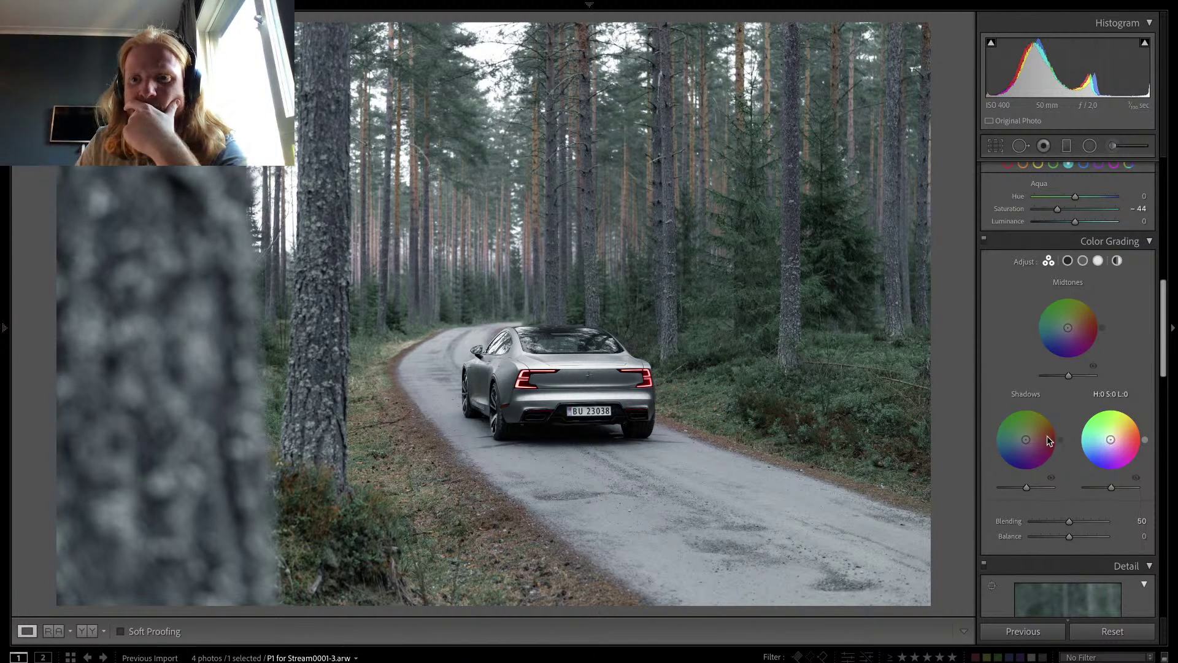
pyautogui.click(1025, 440)
pyautogui.moveTo(1025, 440); pyautogui.dragTo(1025, 438)
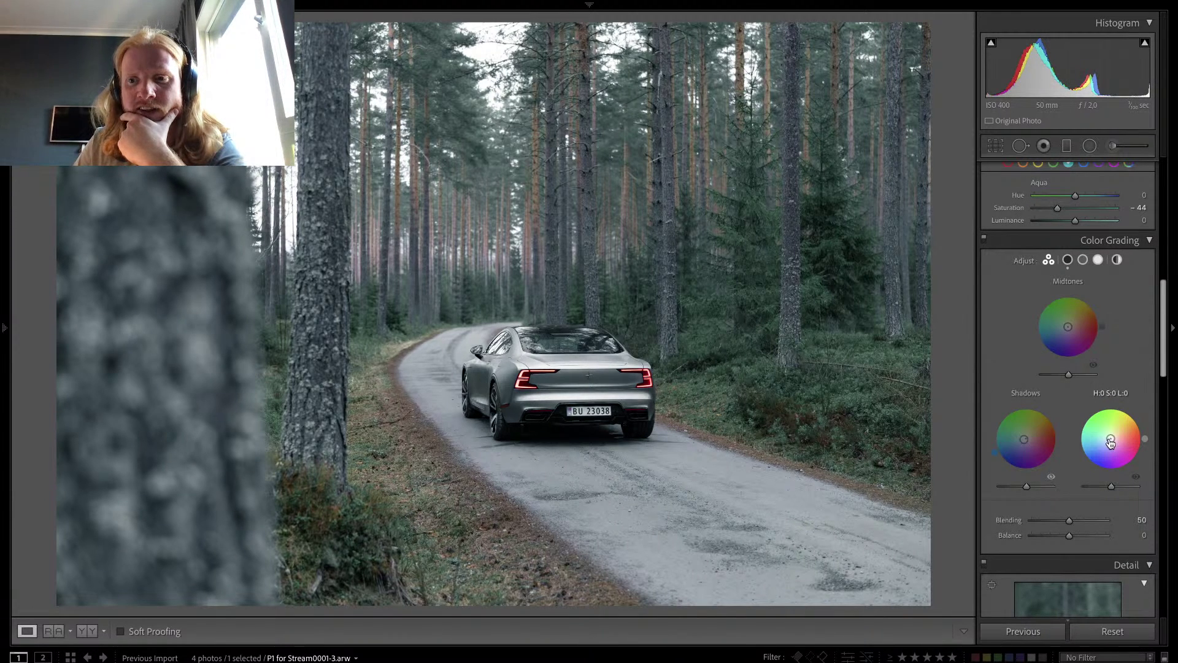
pyautogui.moveTo(1111, 439)
pyautogui.mouseDown()
pyautogui.moveTo(1129, 428)
pyautogui.moveTo(1116, 433)
pyautogui.mouseUp()
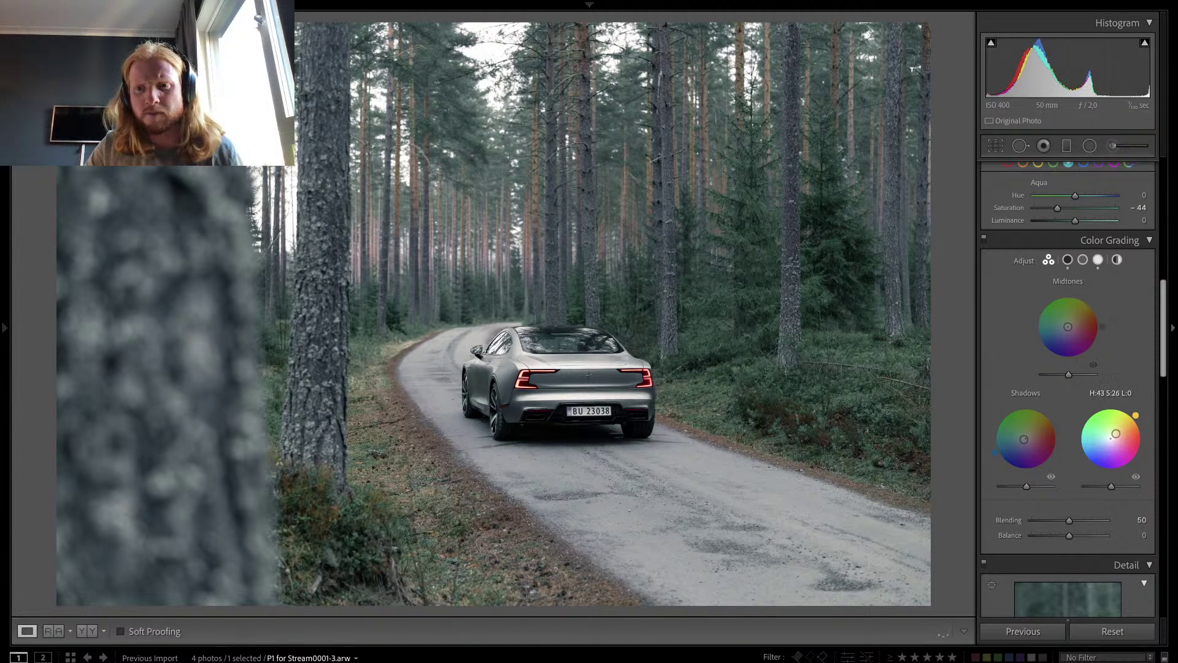
pyautogui.moveTo(1066, 332); pyautogui.dragTo(1062, 327)
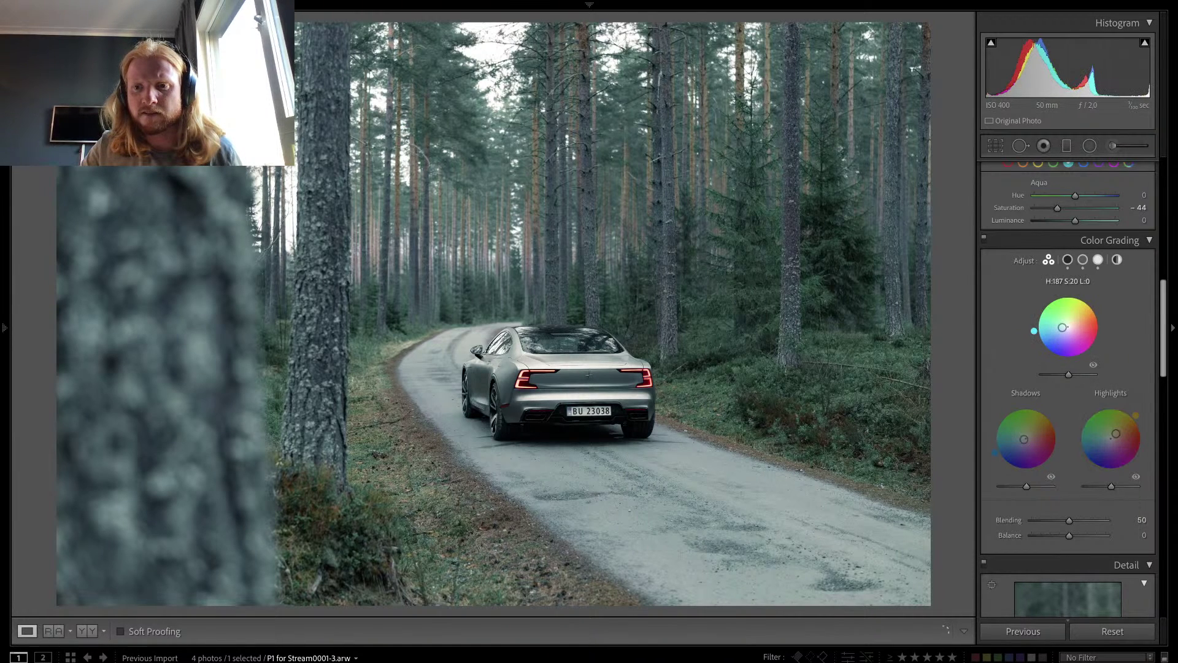
pyautogui.doubleClick(1062, 327)
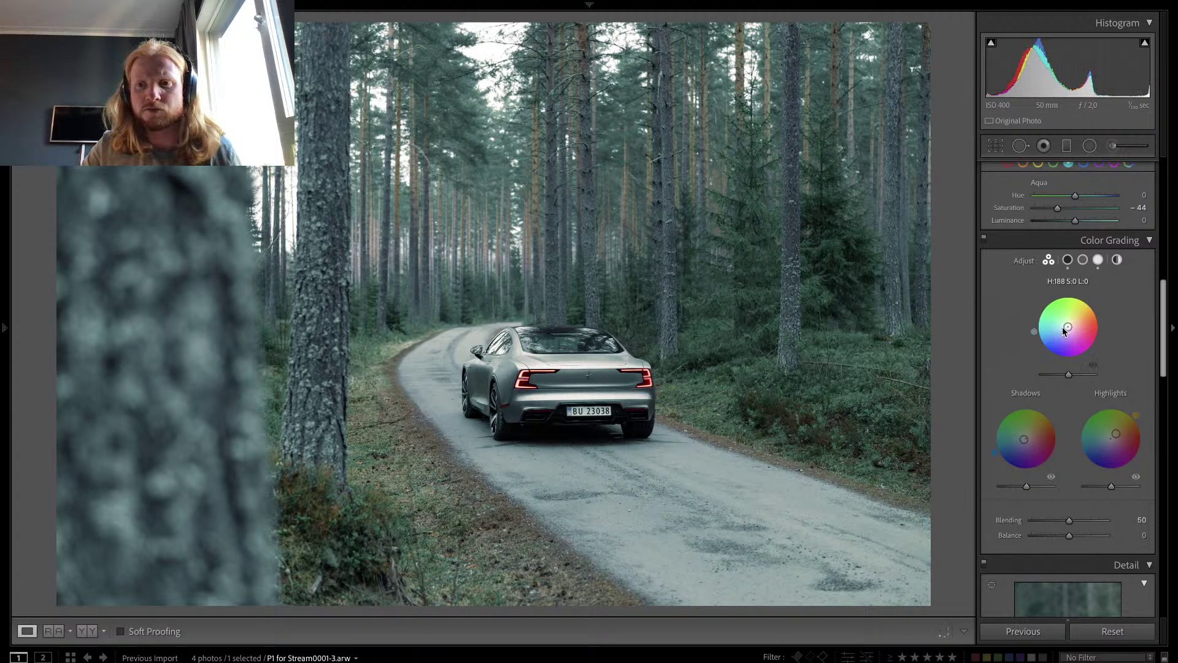
# Step: Set Blacks to -21 in the basic tone settings
pyautogui.scroll(10, 1023, 356)
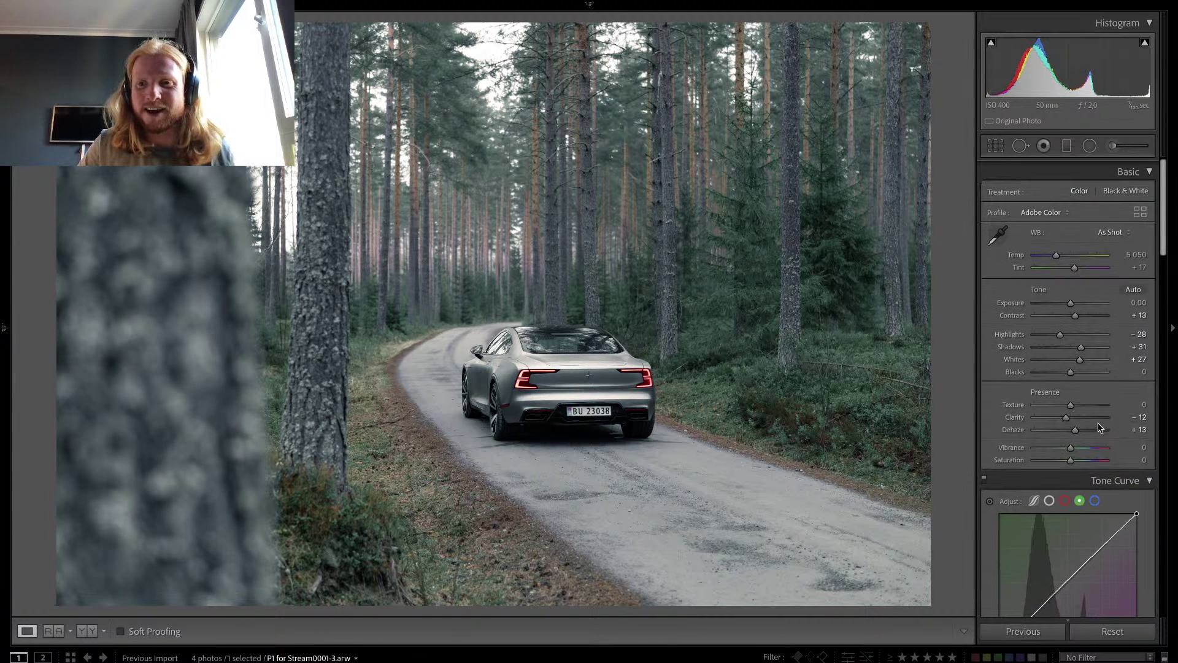
pyautogui.moveTo(1063, 370); pyautogui.dragTo(1064, 372)
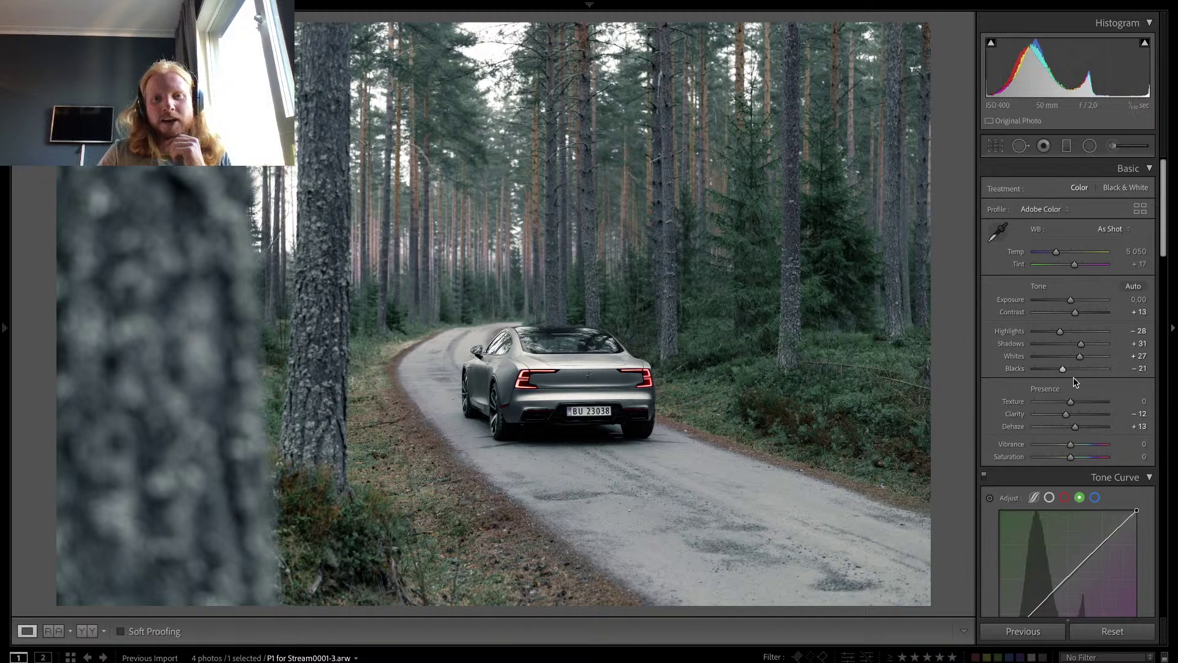
pyautogui.scroll(-10, 1075, 377)
pyautogui.scroll(-8, 1074, 377)
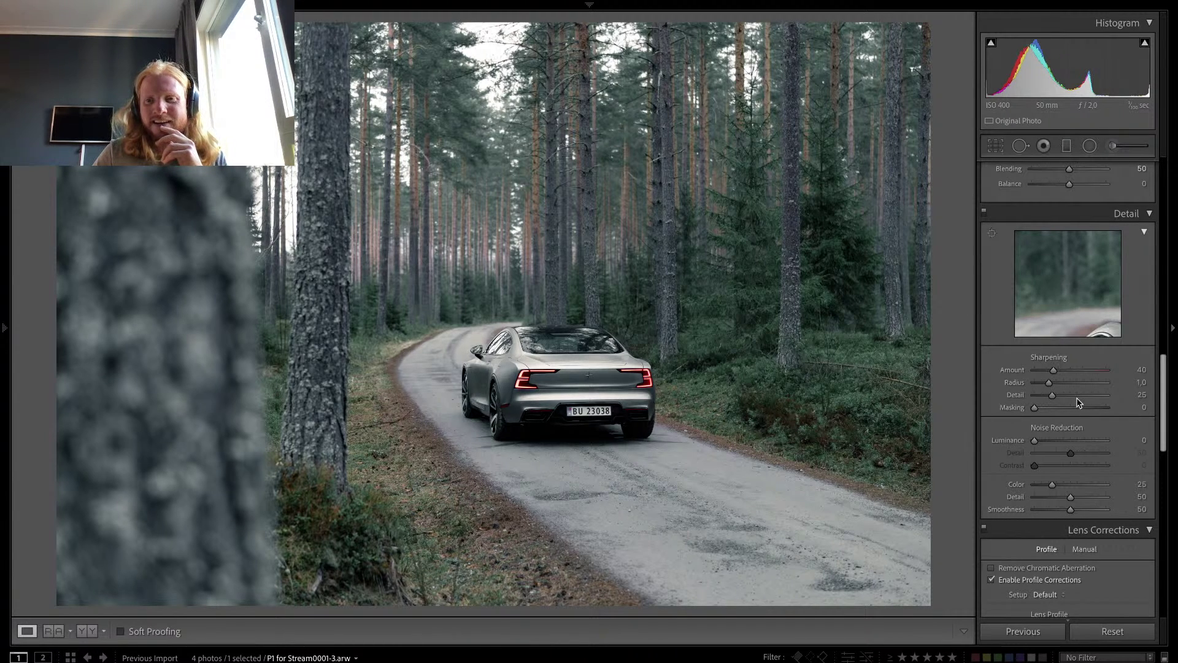
pyautogui.scroll(-3, 1080, 402)
pyautogui.scroll(-10, 1095, 405)
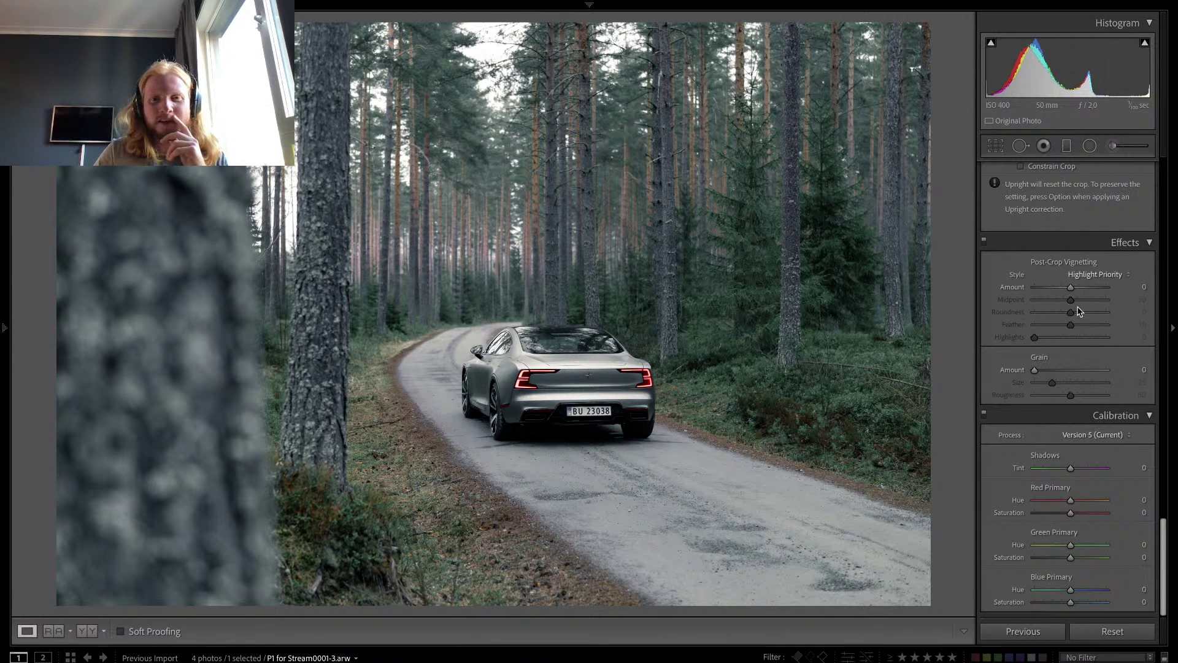
# Step: Draw a large inverted radial filter over the upper forest with Temp 26, Tint 18 and Exposure 0.45
pyautogui.click(1089, 146)
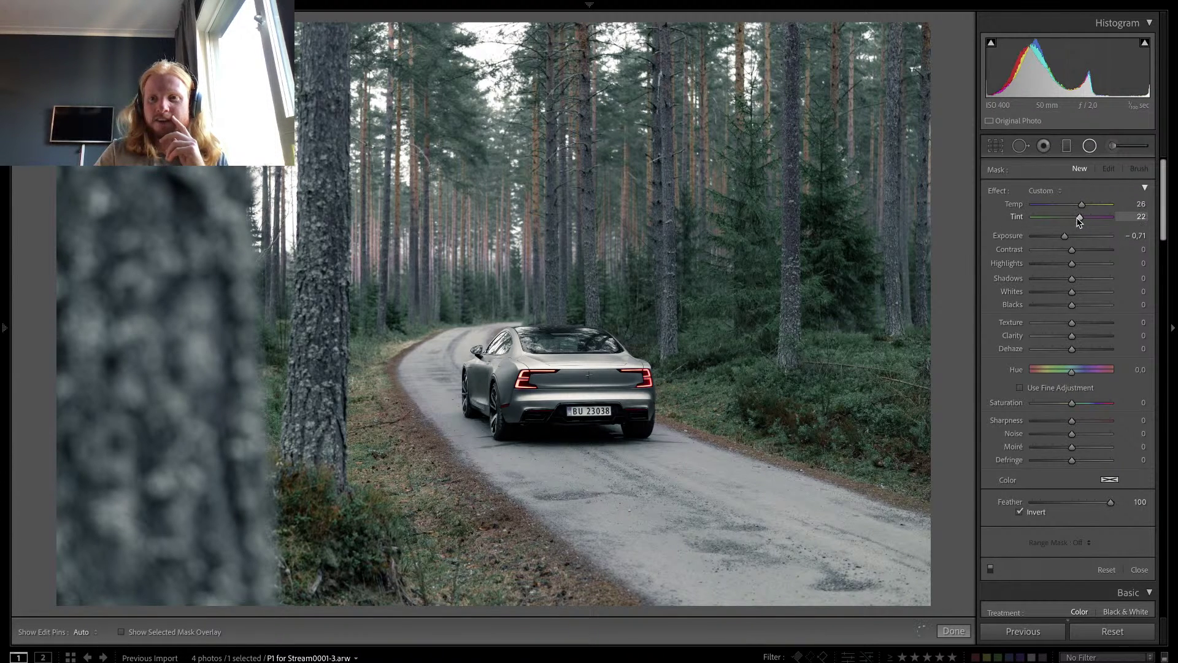
pyautogui.click(1074, 236)
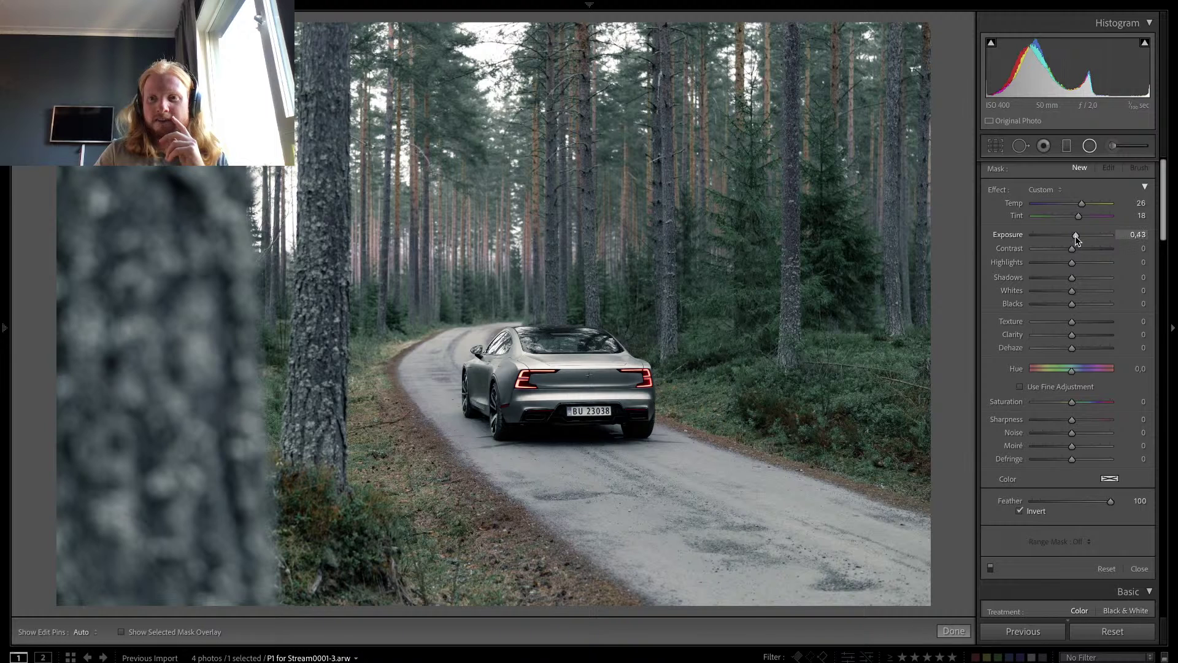
pyautogui.moveTo(1075, 236); pyautogui.dragTo(1076, 235)
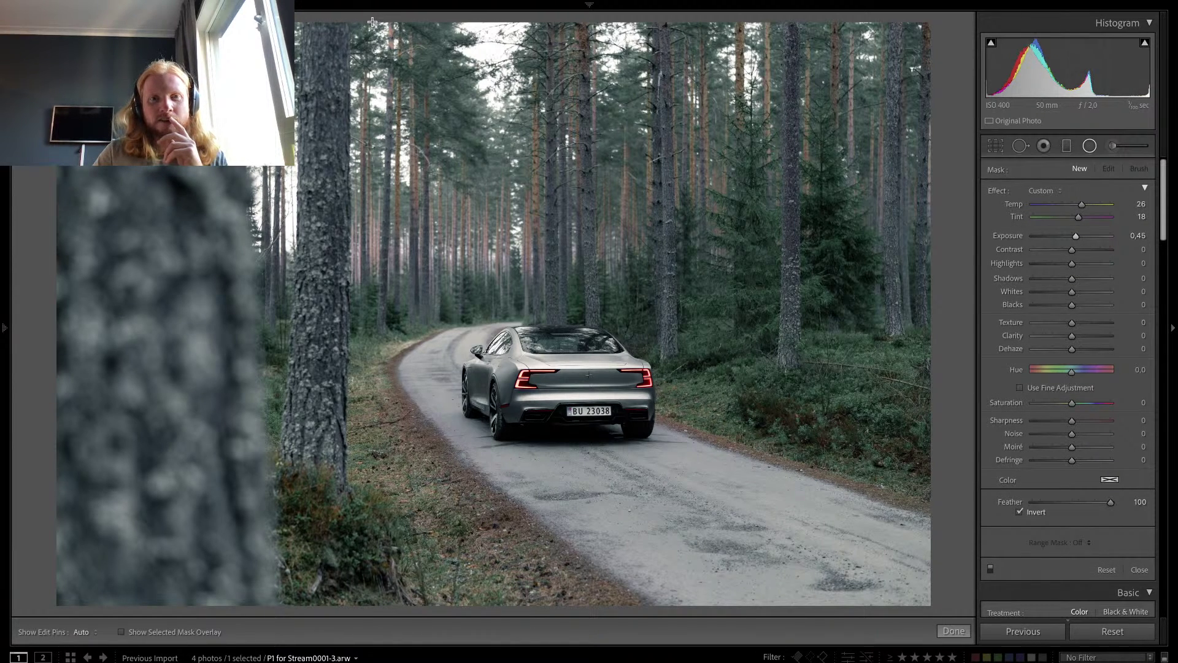
pyautogui.moveTo(373, 22); pyautogui.dragTo(783, 504)
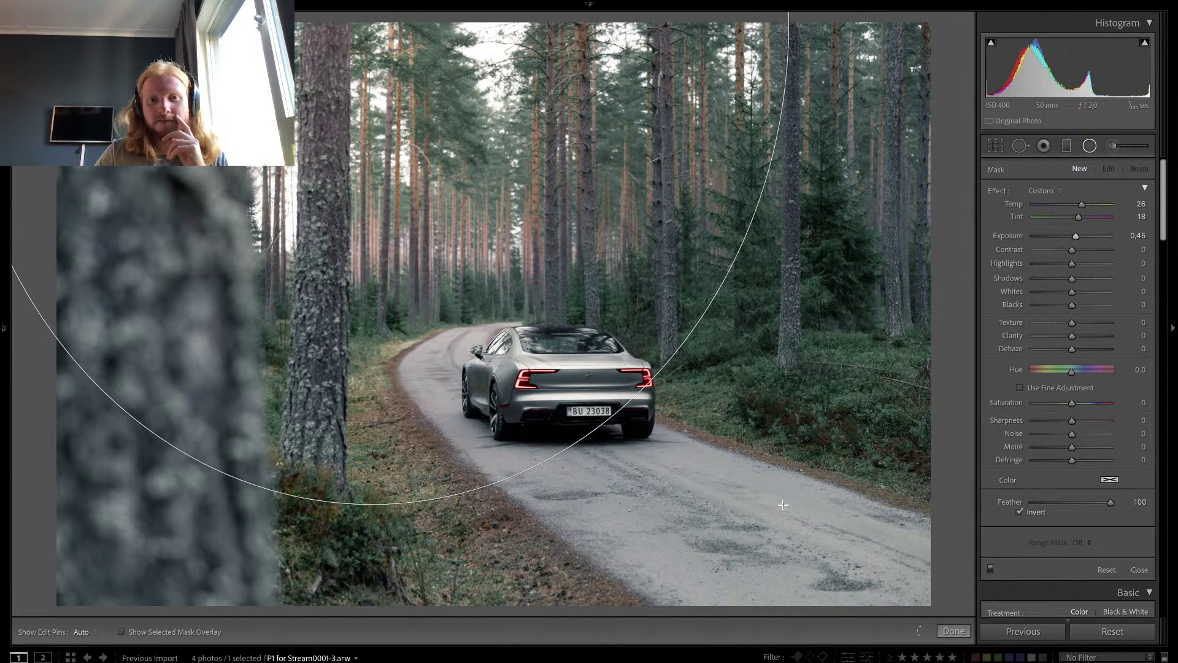
# Step: Set the radial filter's Temp to 39, reset its Tint to 0, and close the filter
pyautogui.moveTo(1089, 292); pyautogui.dragTo(1089, 294)
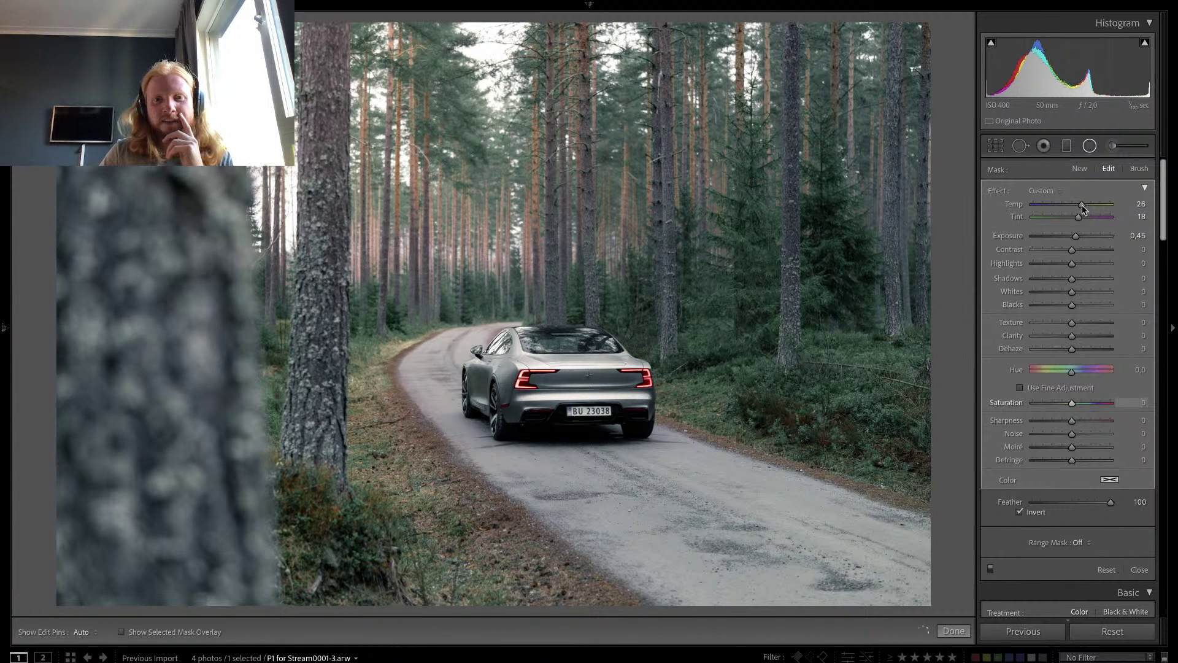
pyautogui.moveTo(1082, 207); pyautogui.dragTo(1088, 208)
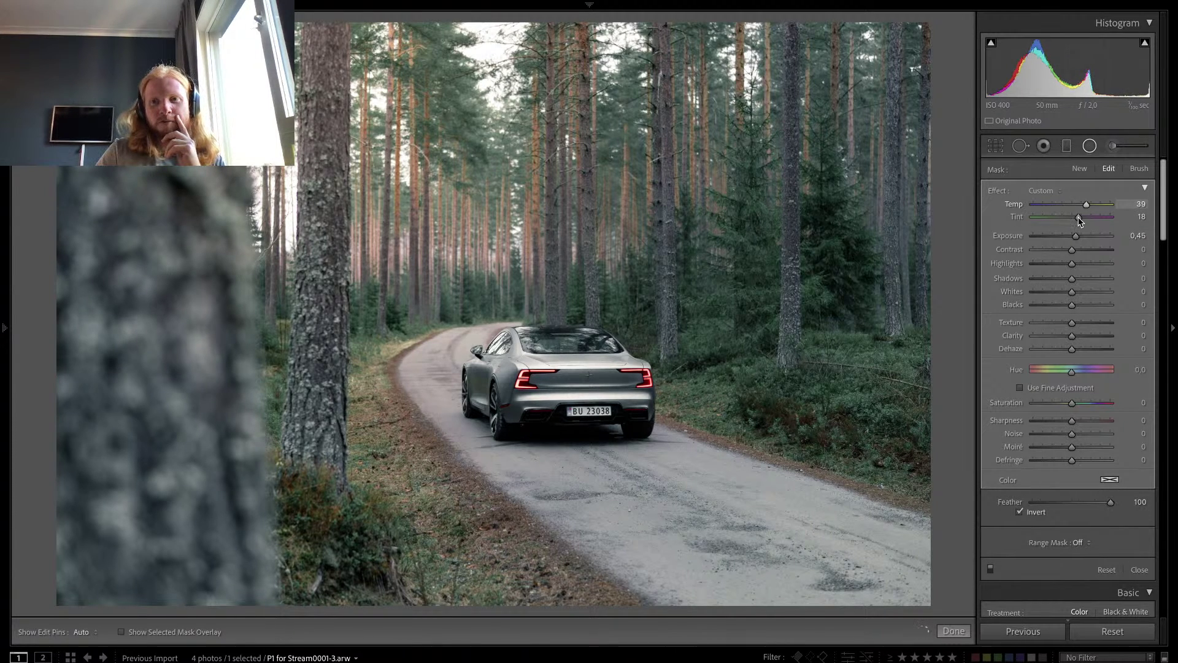
pyautogui.moveTo(1082, 216); pyautogui.dragTo(1081, 217)
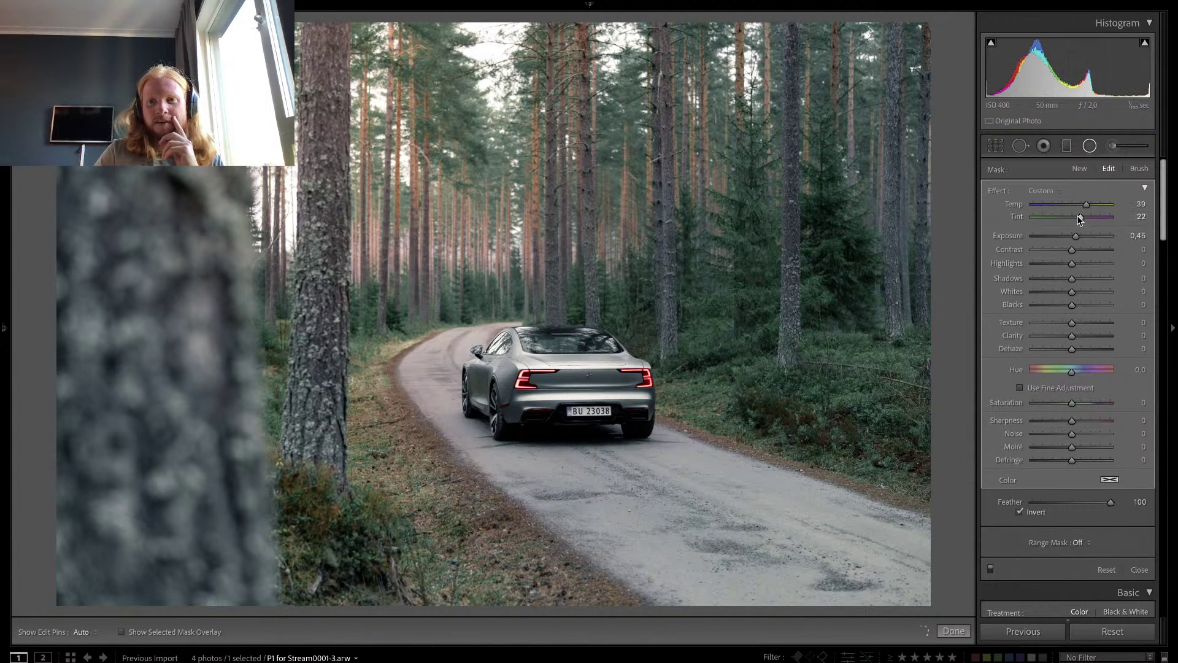
pyautogui.doubleClick(1092, 404)
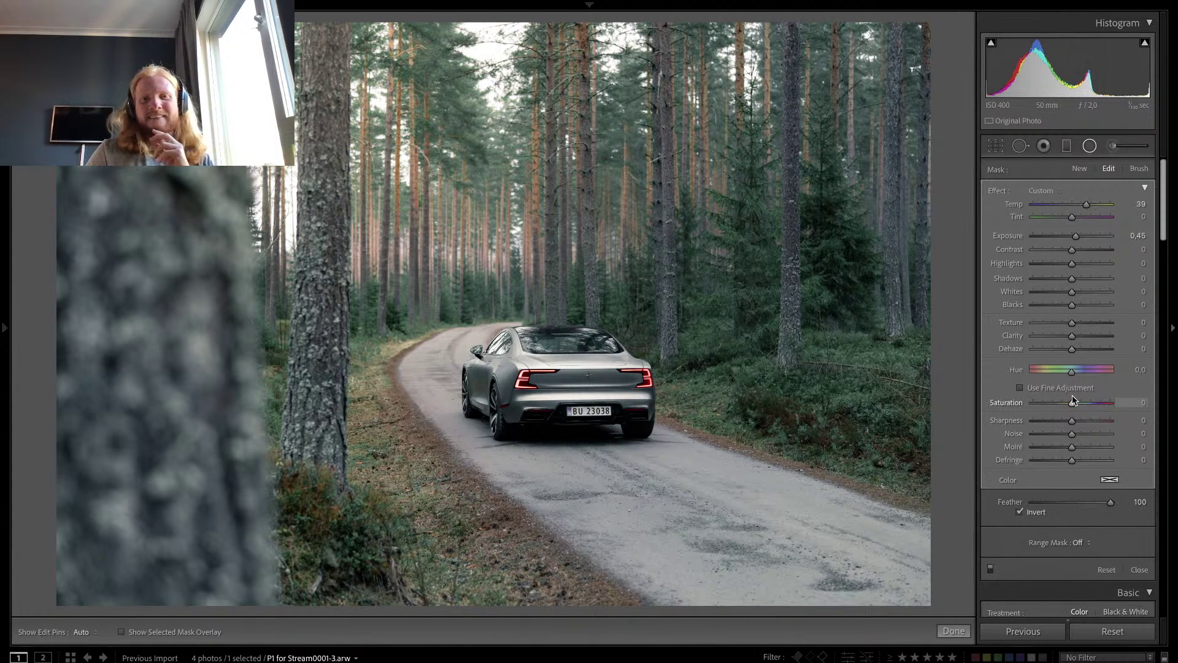
pyautogui.hotkey('shift', 'm')
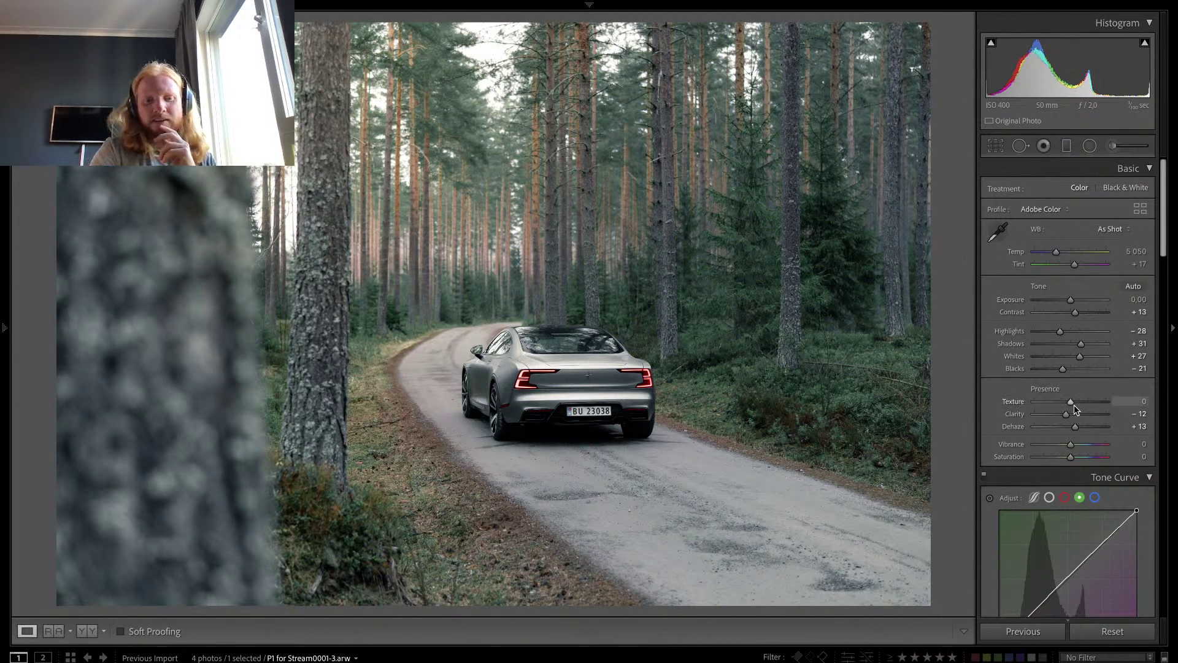
# Step: Preview the photo in black and white, return it to colour, and try a slight Exposure change
pyautogui.press('v')
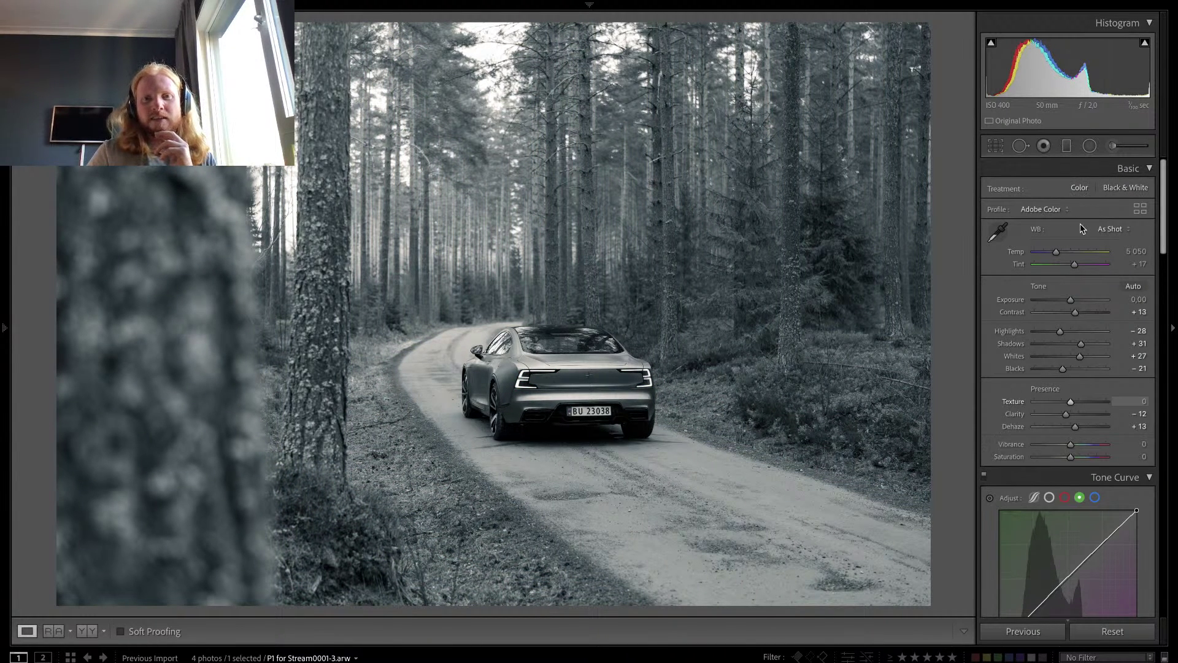
pyautogui.press('v')
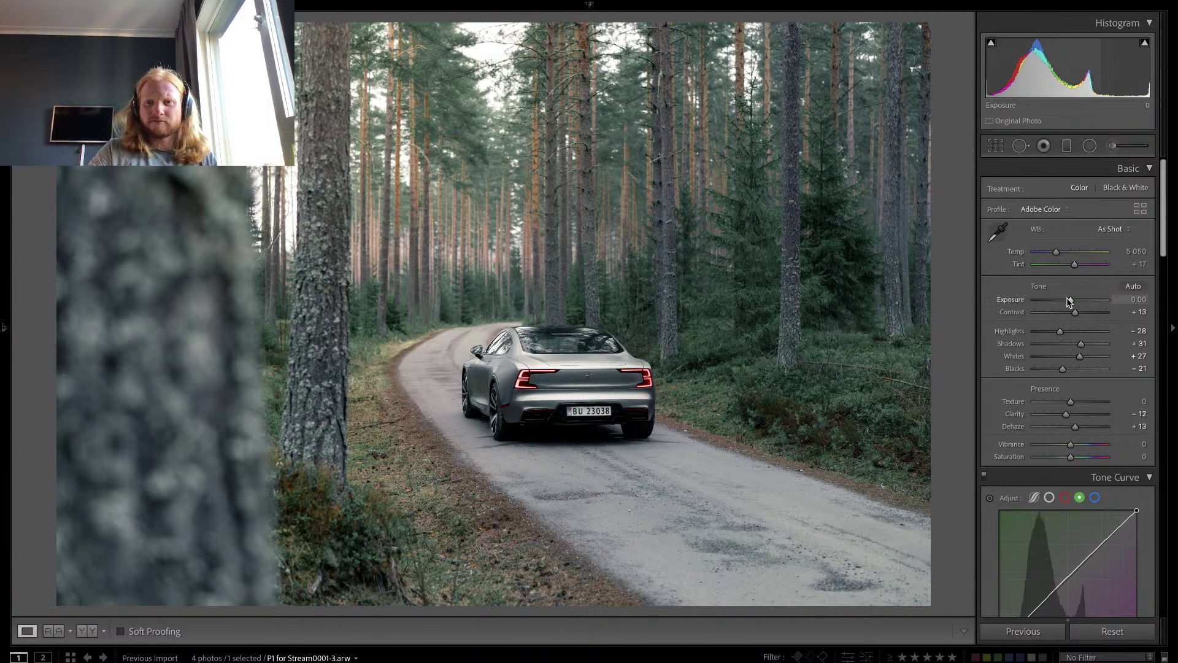
pyautogui.moveTo(1070, 301); pyautogui.dragTo(1067, 301)
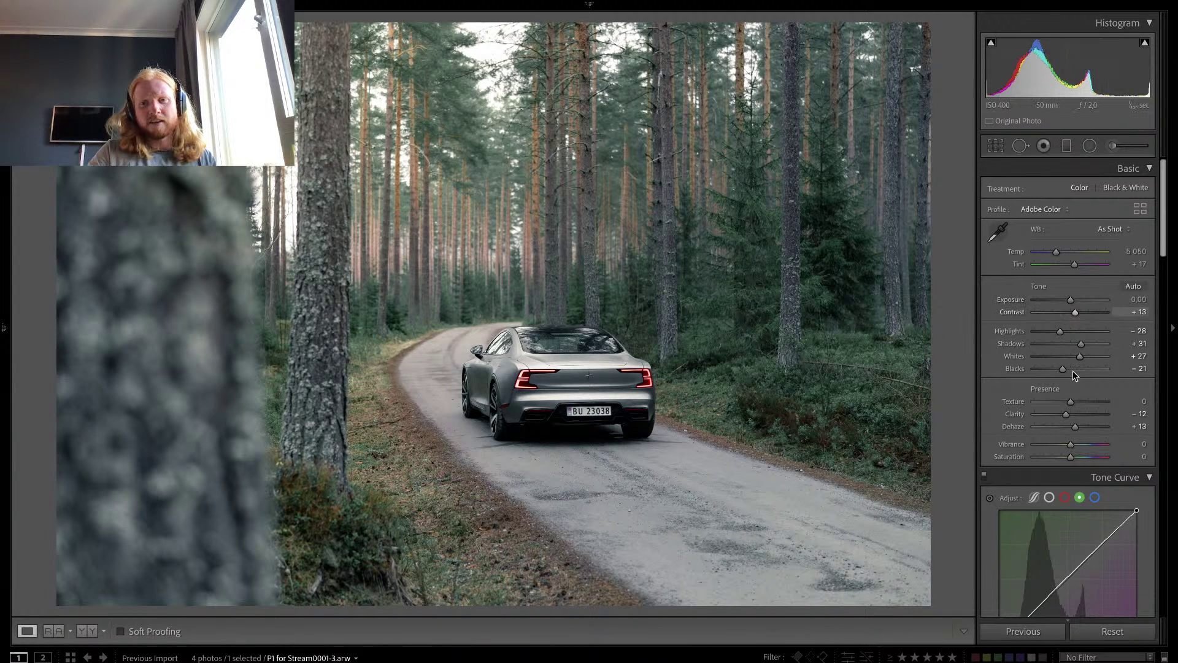
# Step: Try white points of 255/244 on the Green tone curve and 243/255 on the Blue curve, and restore both to 255/255
pyautogui.scroll(-3, 1080, 369)
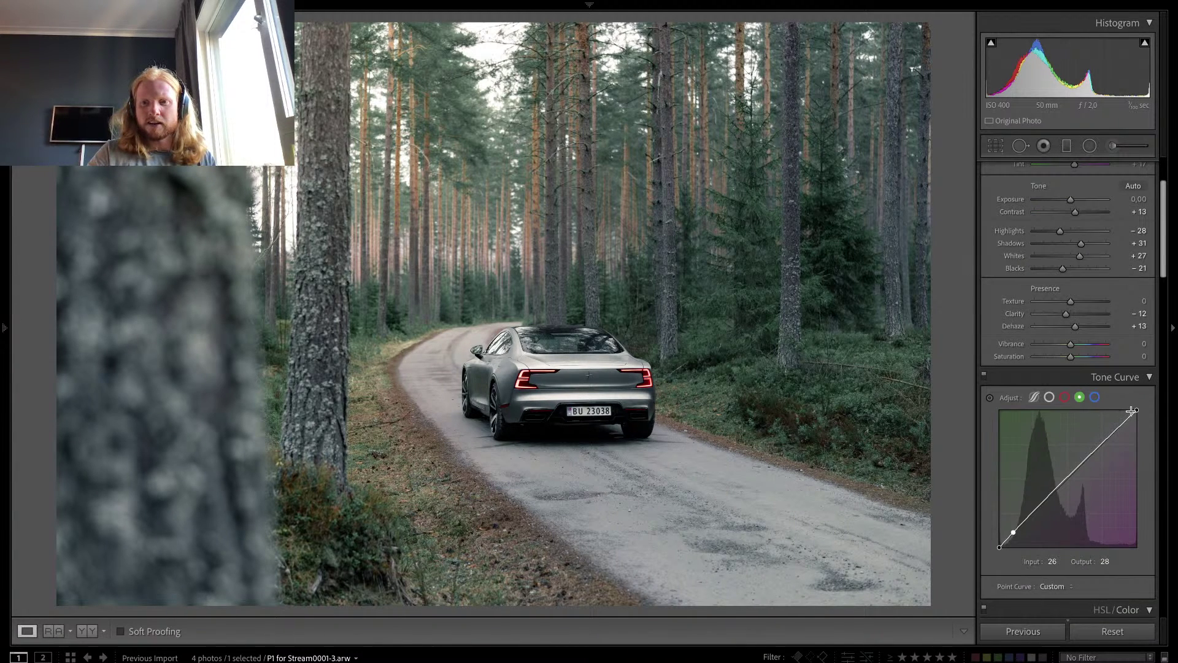
pyautogui.moveTo(1136, 410)
pyautogui.mouseDown()
pyautogui.moveTo(1122, 406)
pyautogui.moveTo(1142, 405)
pyautogui.moveTo(1150, 419)
pyautogui.mouseUp()
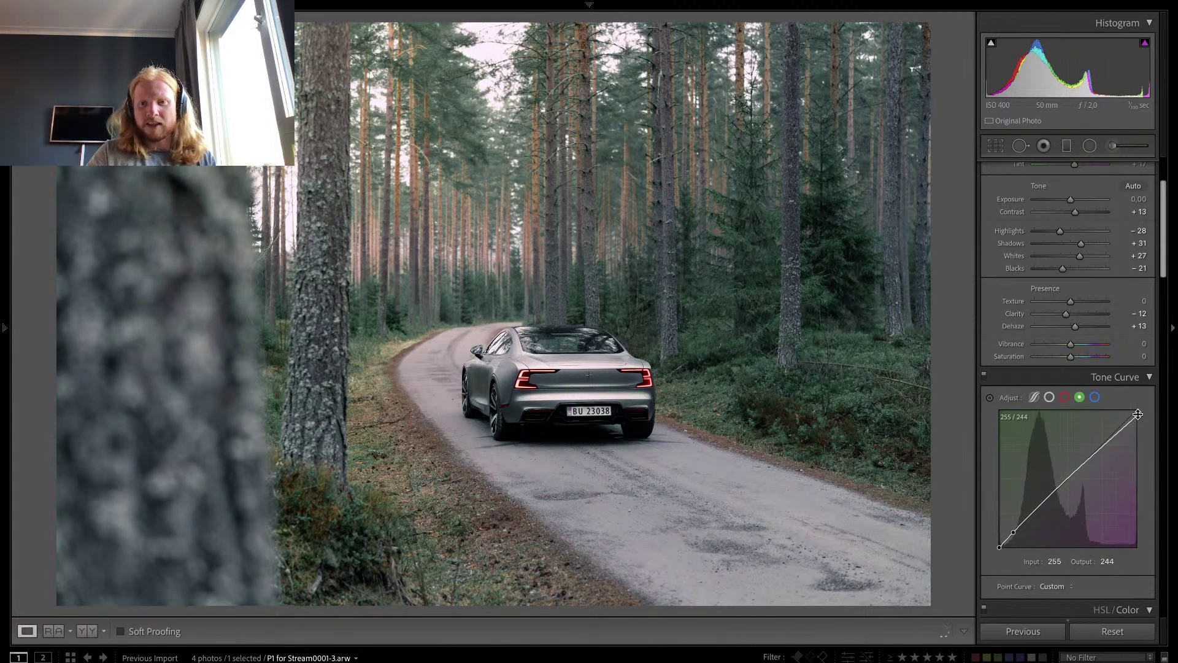
pyautogui.hotkey('ctrl', 'z')
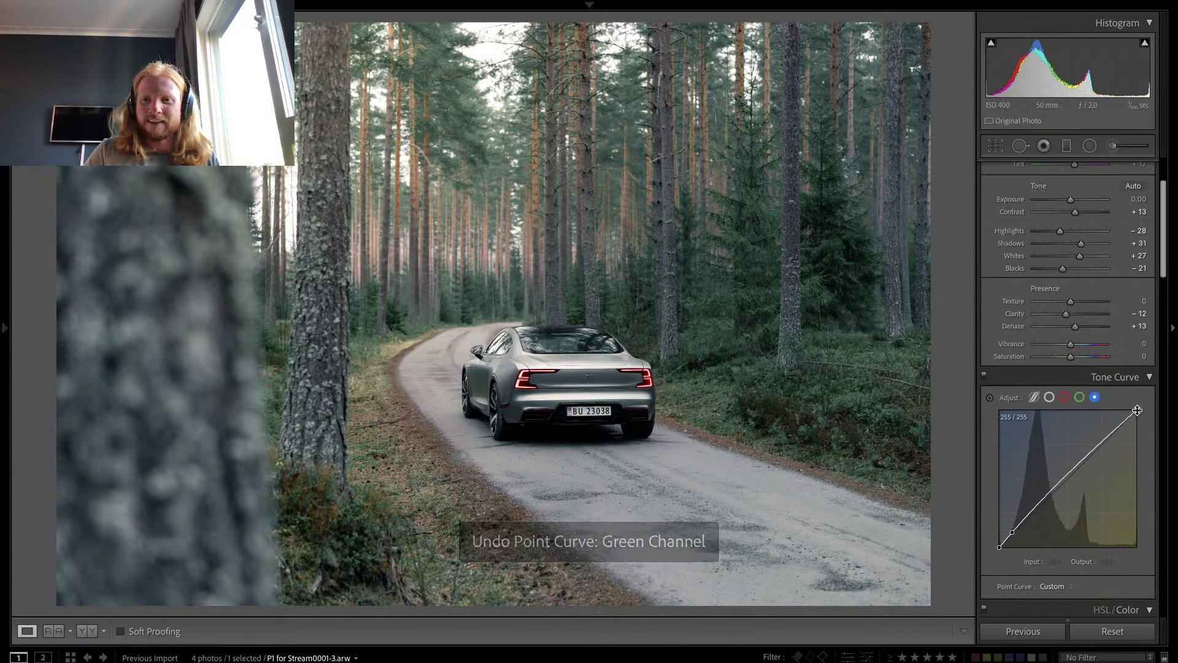
pyautogui.moveTo(1132, 410); pyautogui.dragTo(1132, 411)
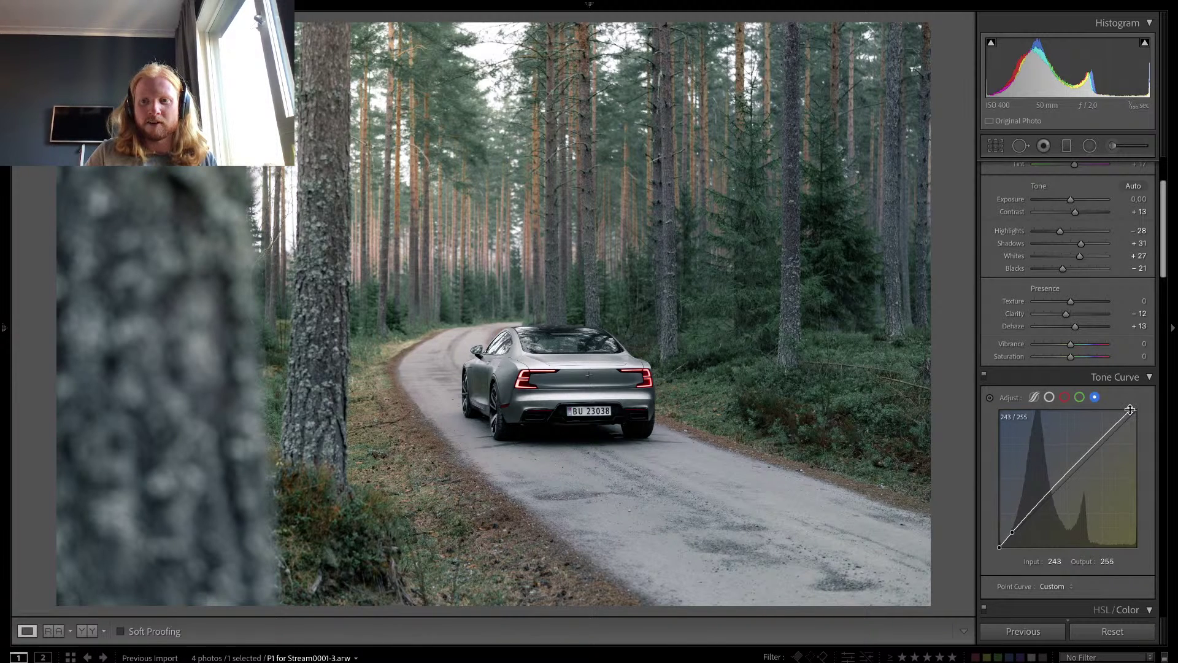
pyautogui.moveTo(1131, 409)
pyautogui.mouseDown()
pyautogui.moveTo(1108, 410)
pyautogui.moveTo(1137, 410)
pyautogui.mouseUp()
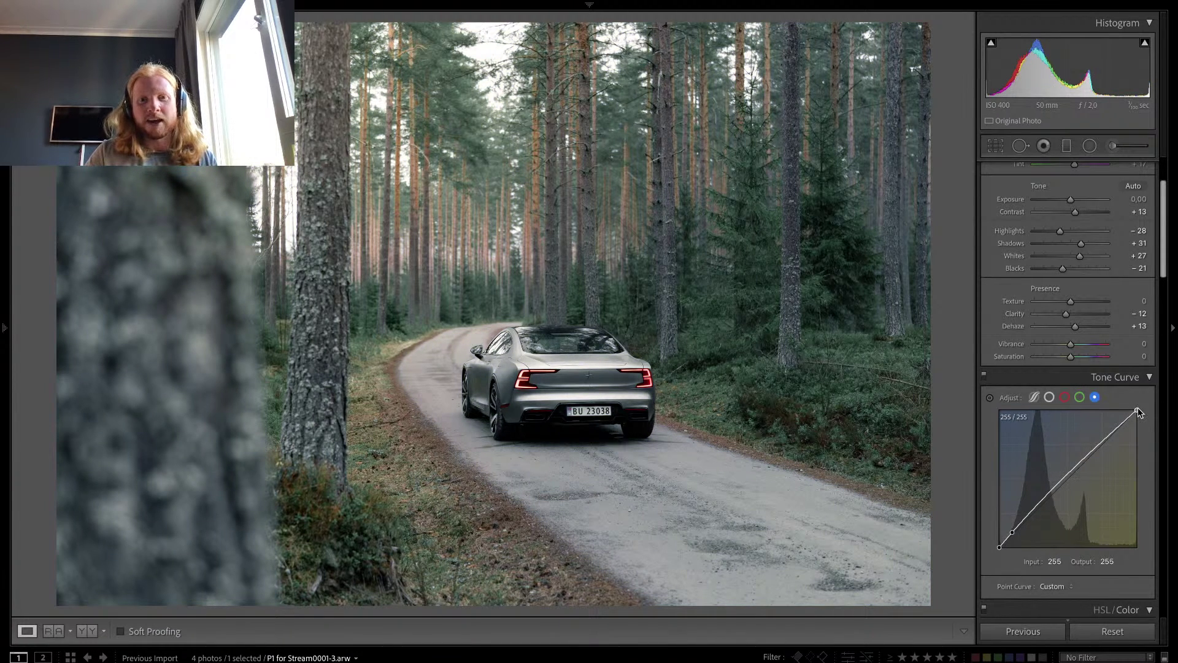
# Step: Add a post-crop vignette with Amount -21, Midpoint 43, Feather 70 and Highlights 100
pyautogui.scroll(-15, 1093, 403)
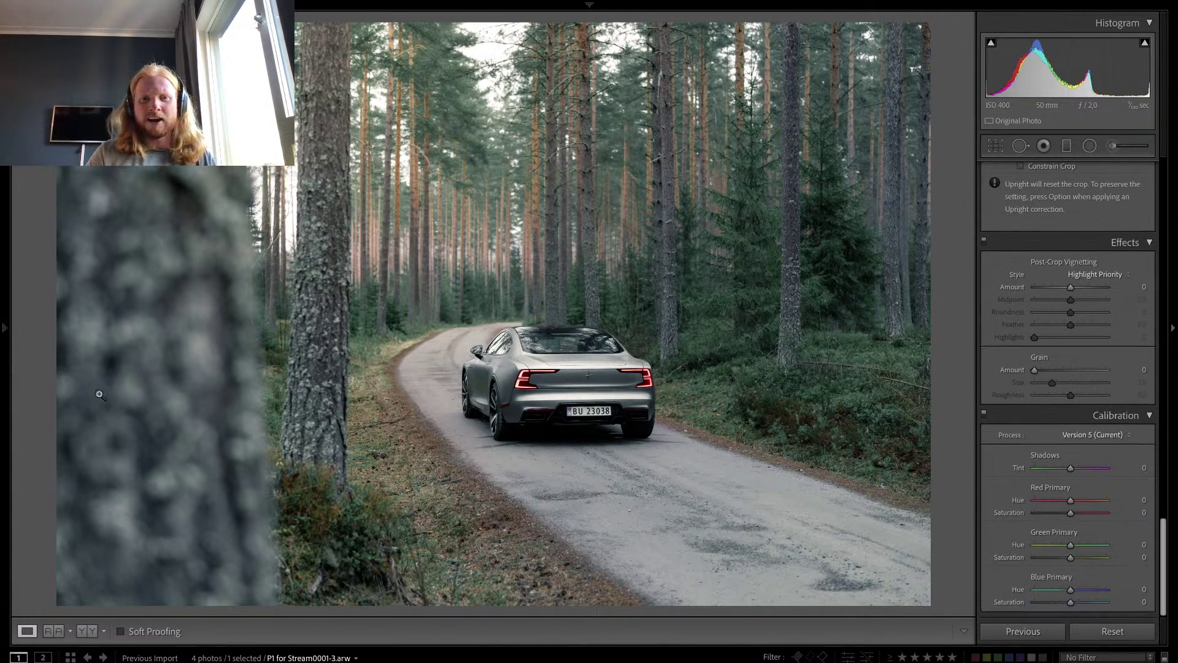
pyautogui.moveTo(1063, 289); pyautogui.dragTo(1056, 290)
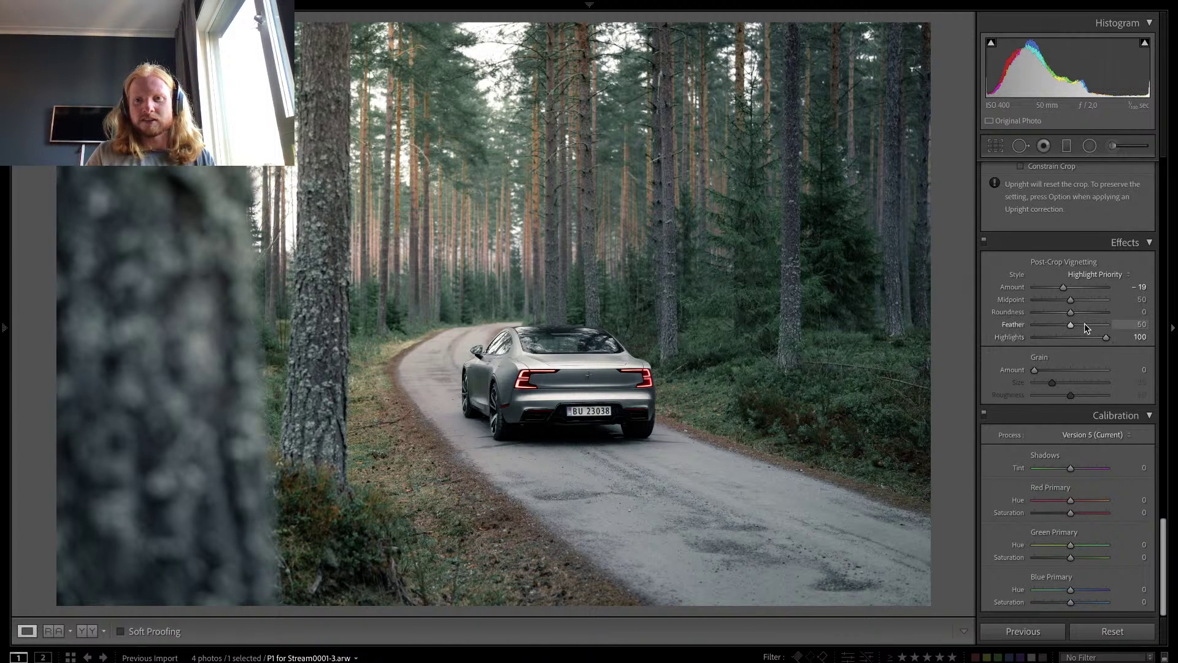
pyautogui.click(1064, 300)
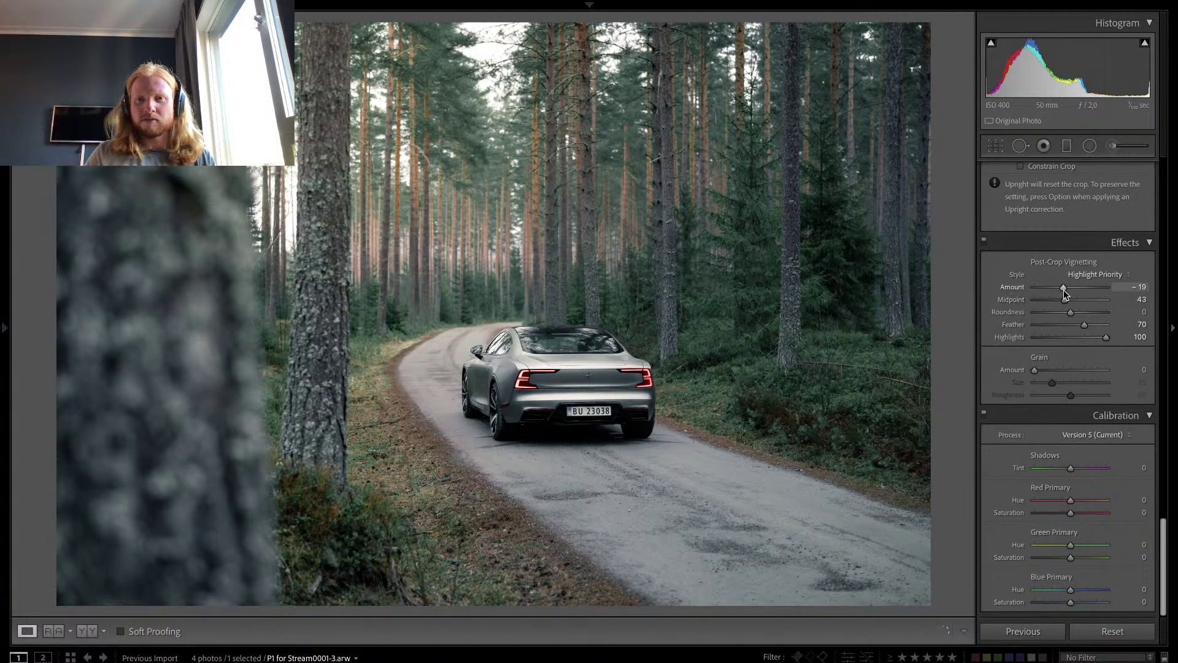
pyautogui.moveTo(1066, 291); pyautogui.dragTo(1067, 292)
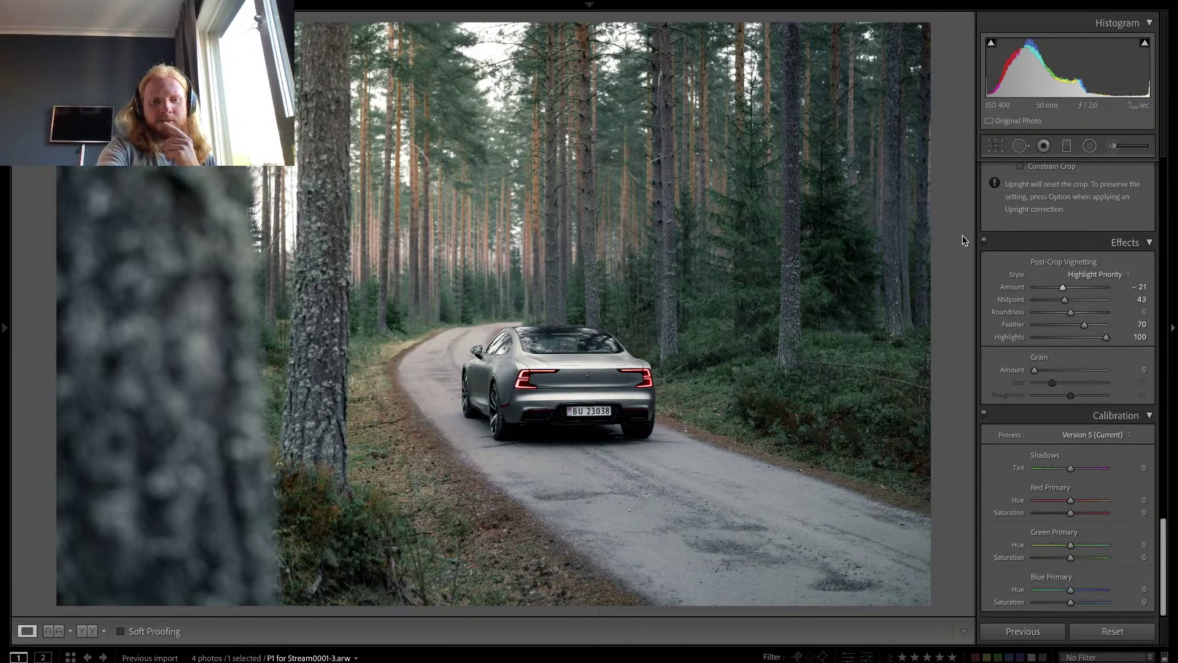
pyautogui.press('3')
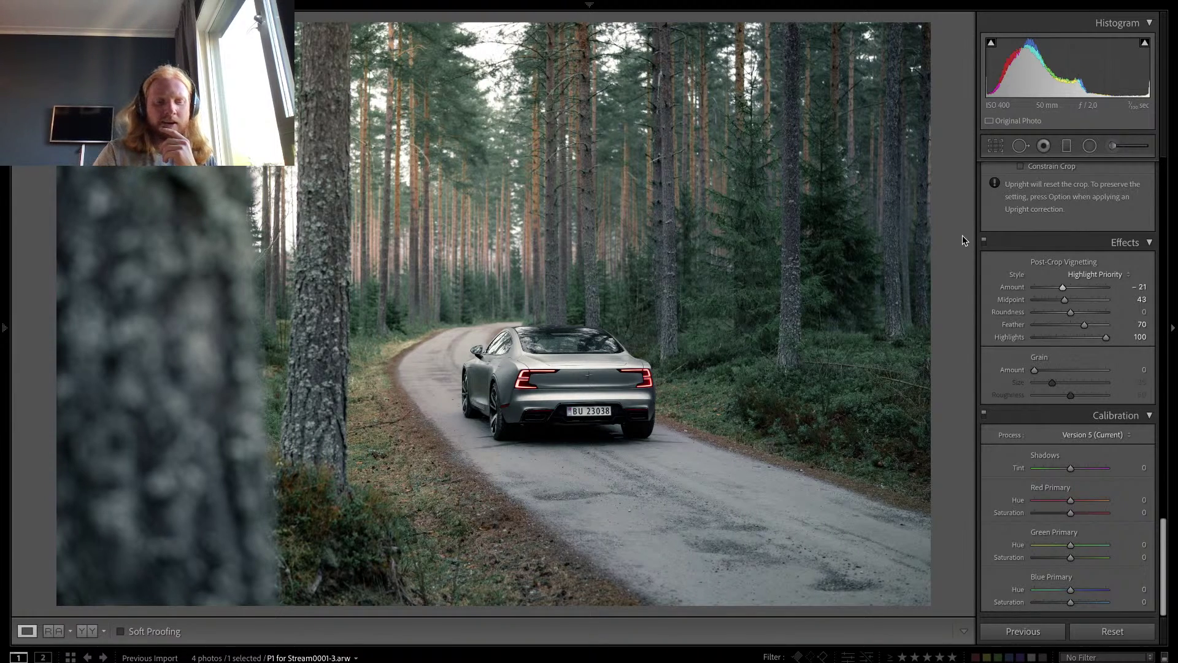
# Step: Read the live chat on the YouTube streaming dashboard, return to Lightroom, and review the Color Grading settings
pyautogui.press('super+Tab')
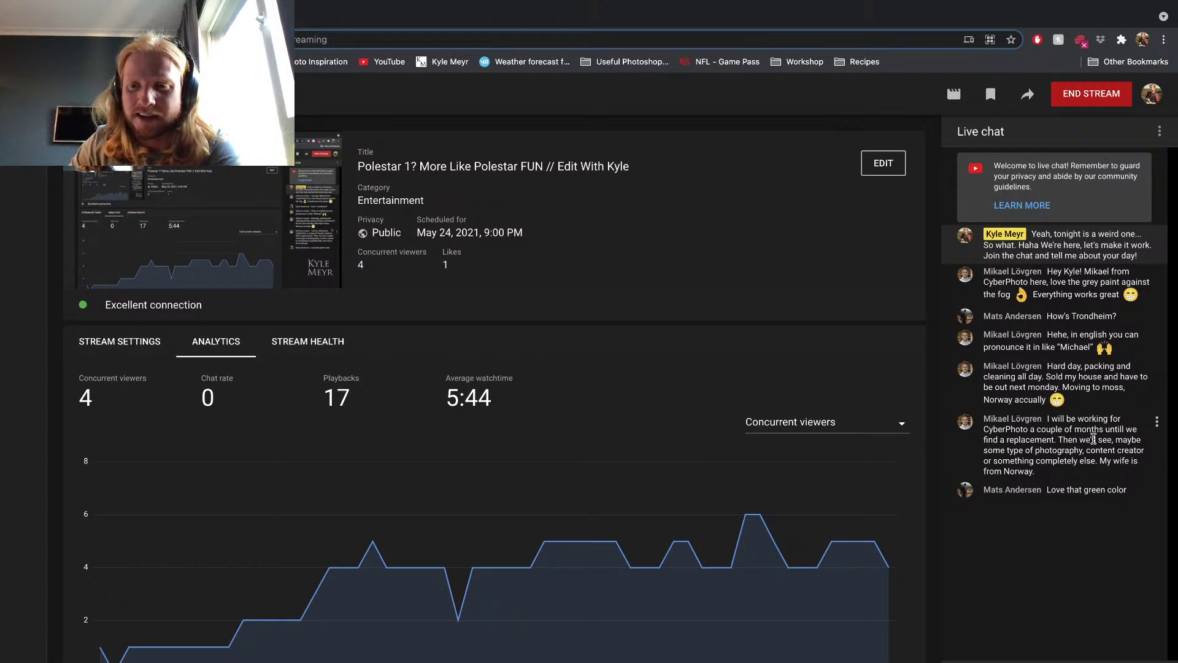
pyautogui.hotkey('ctrl', 'Right')
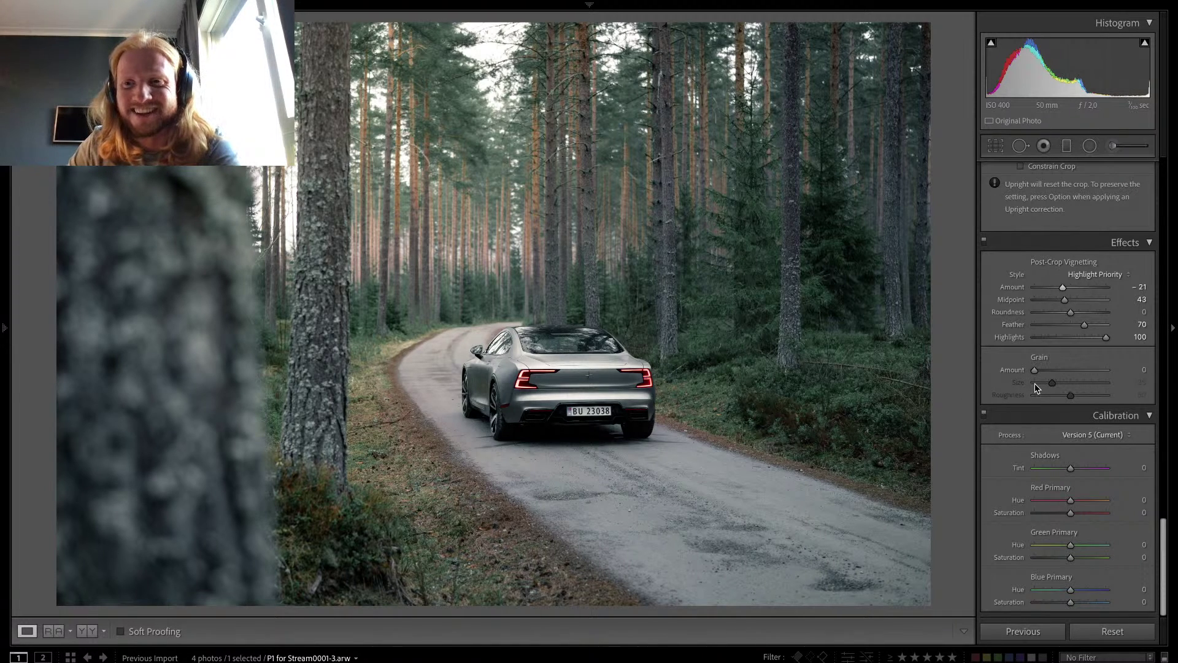
pyautogui.scroll(15, 1035, 384)
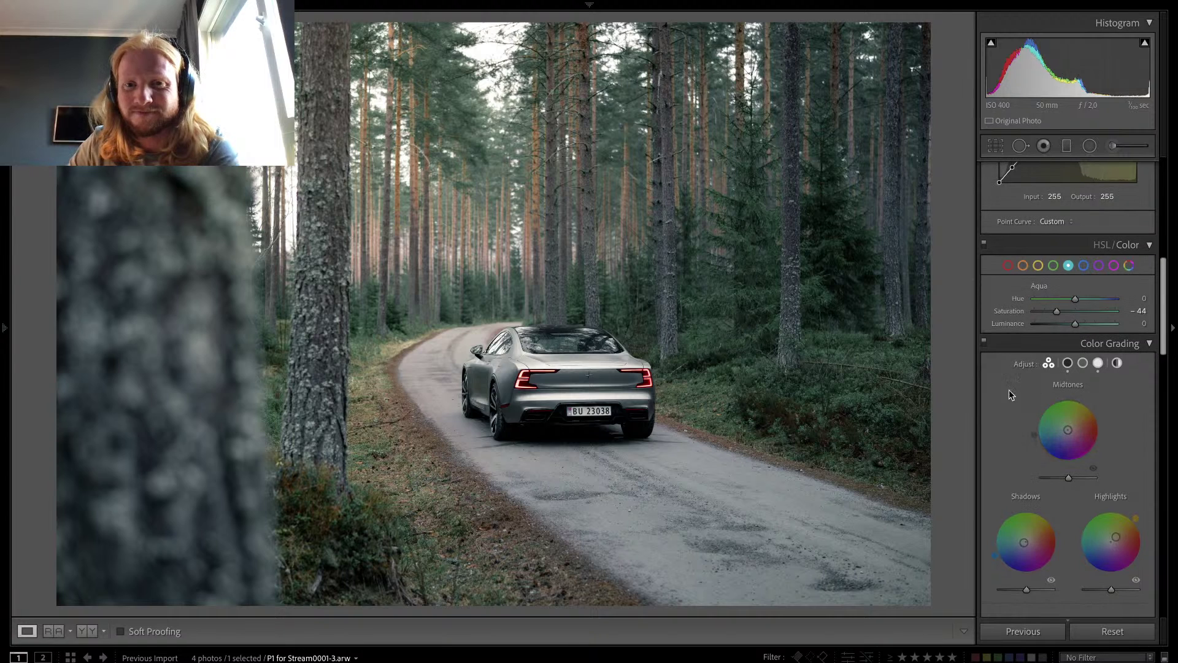
# Step: Compare the before and after versions of the two snowy Polestar photos, the angled view and the frontal view
pyautogui.press('Left')
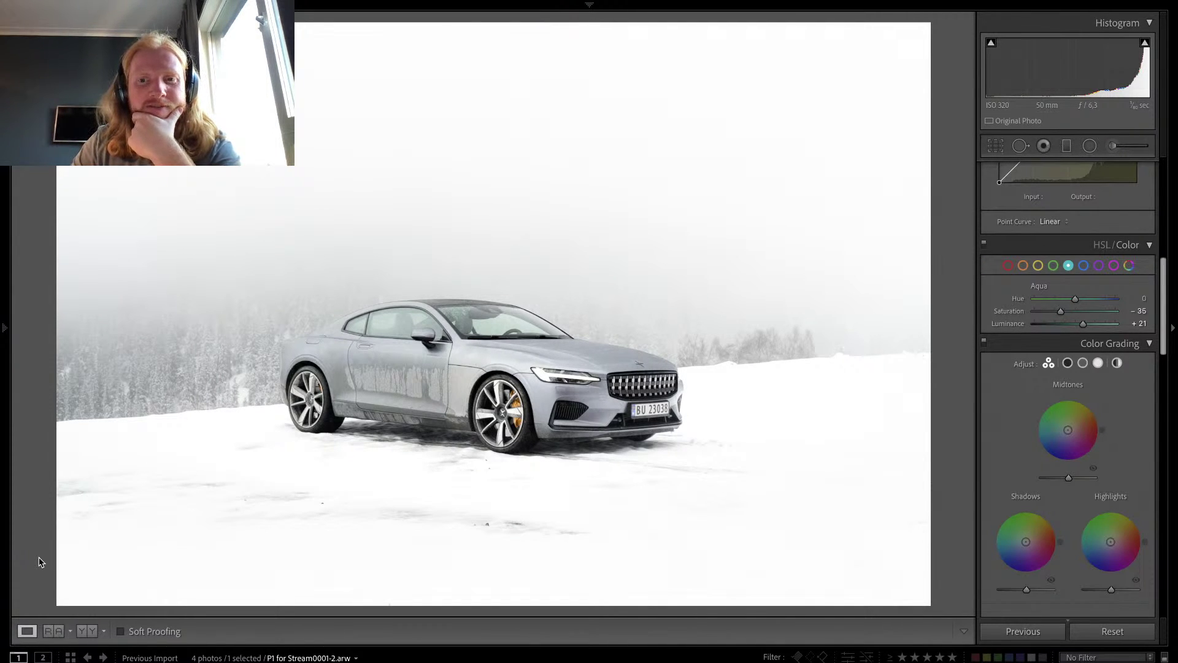
pyautogui.press('\\')
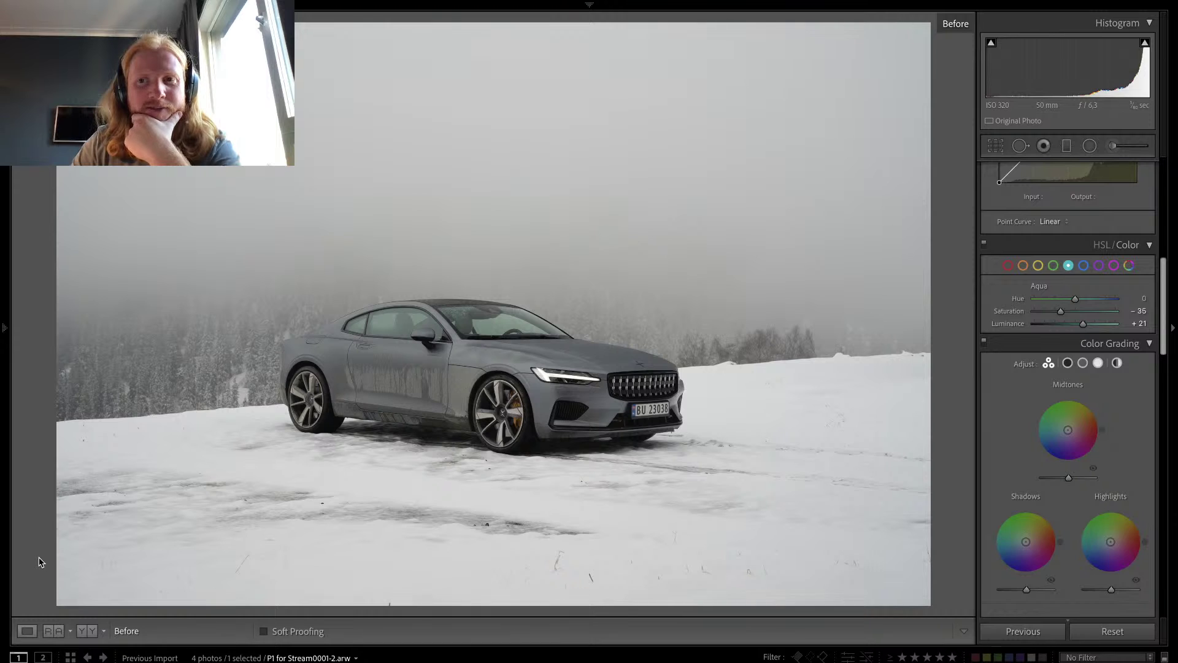
pyautogui.press('\\')
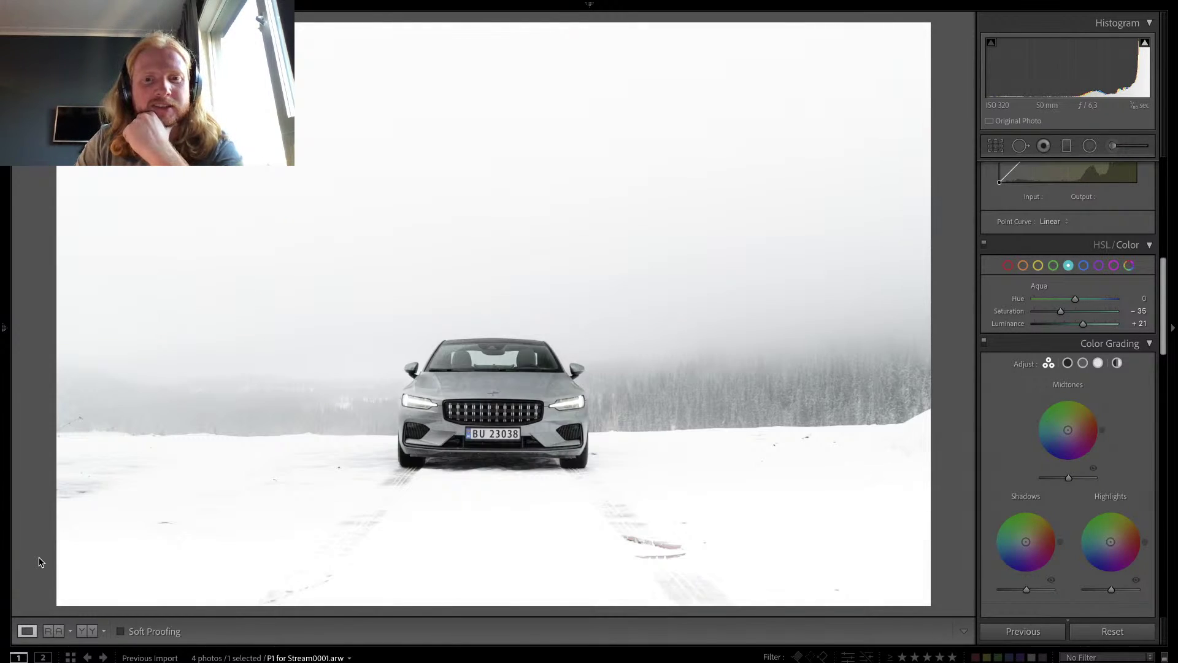
pyautogui.press('\\')
pyautogui.press('\\')
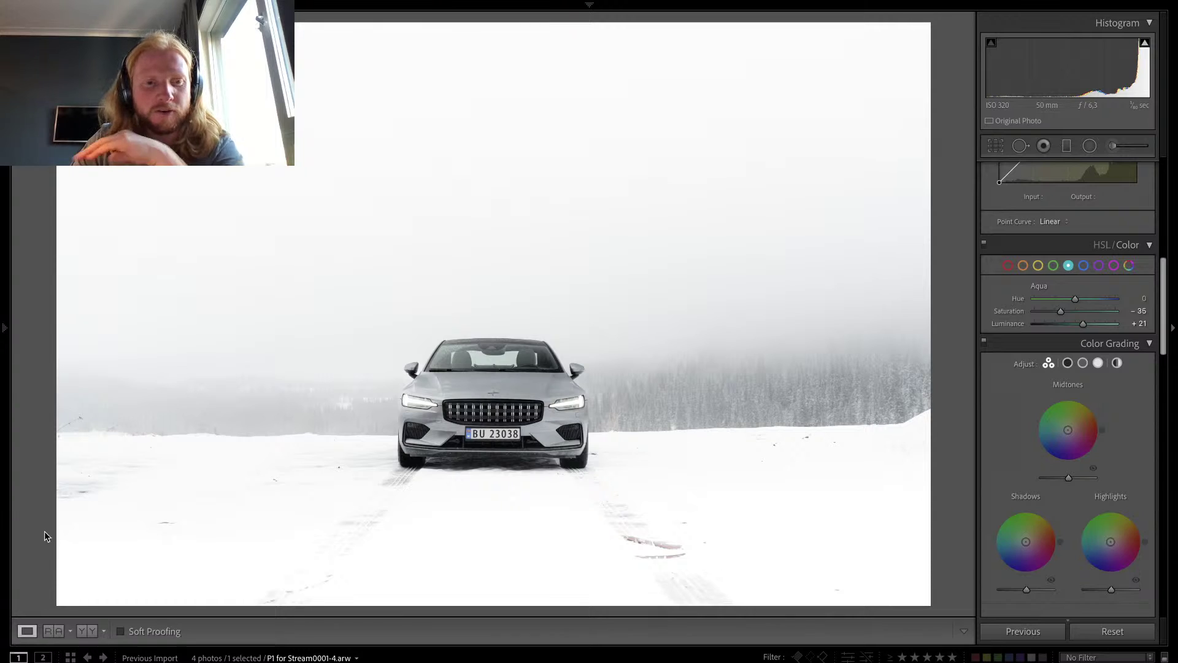
# Step: Compare the before and after versions of the graffiti wall photo and the forest road photo
pyautogui.press('Left')
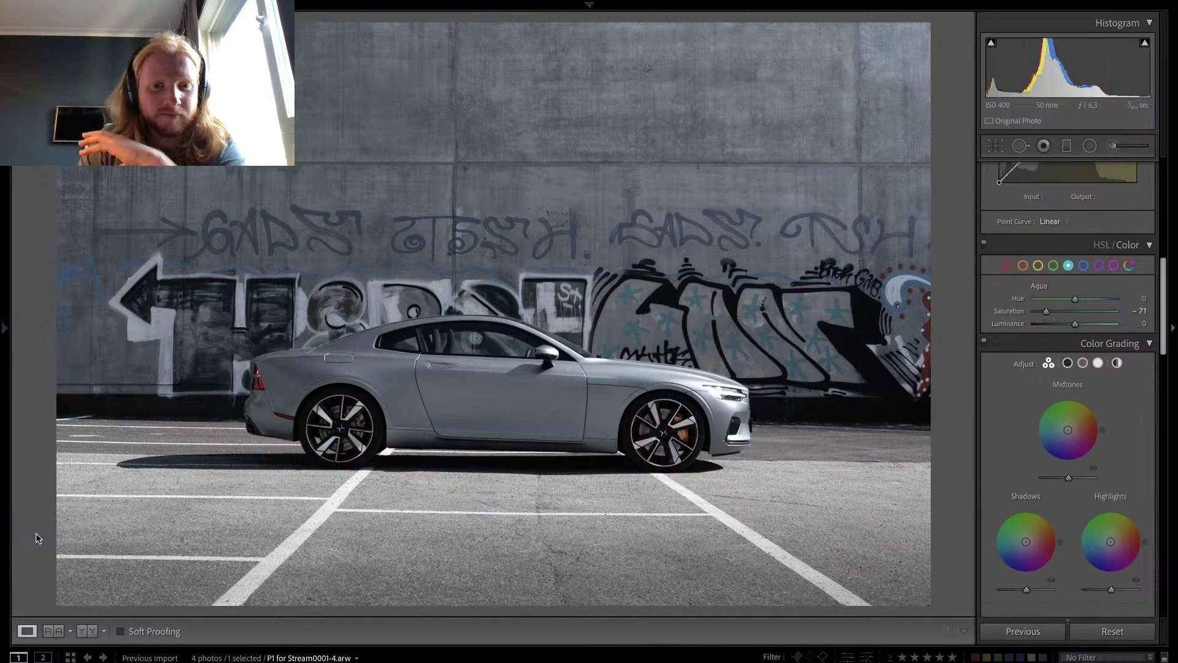
pyautogui.press('\\')
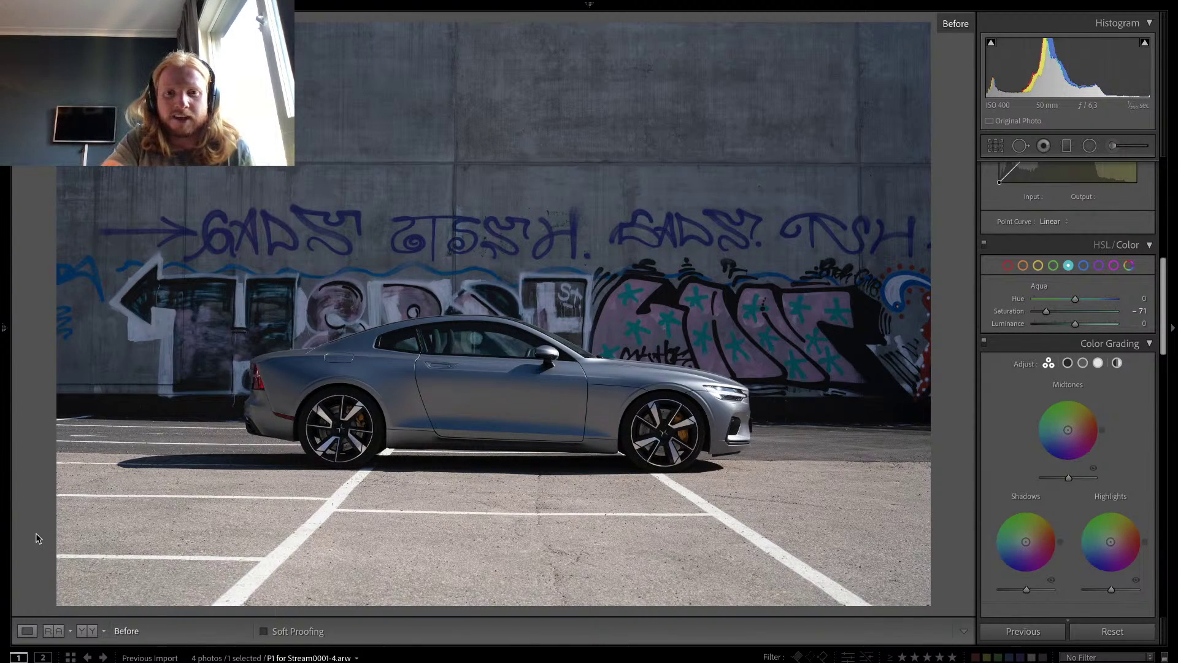
pyautogui.press('\\')
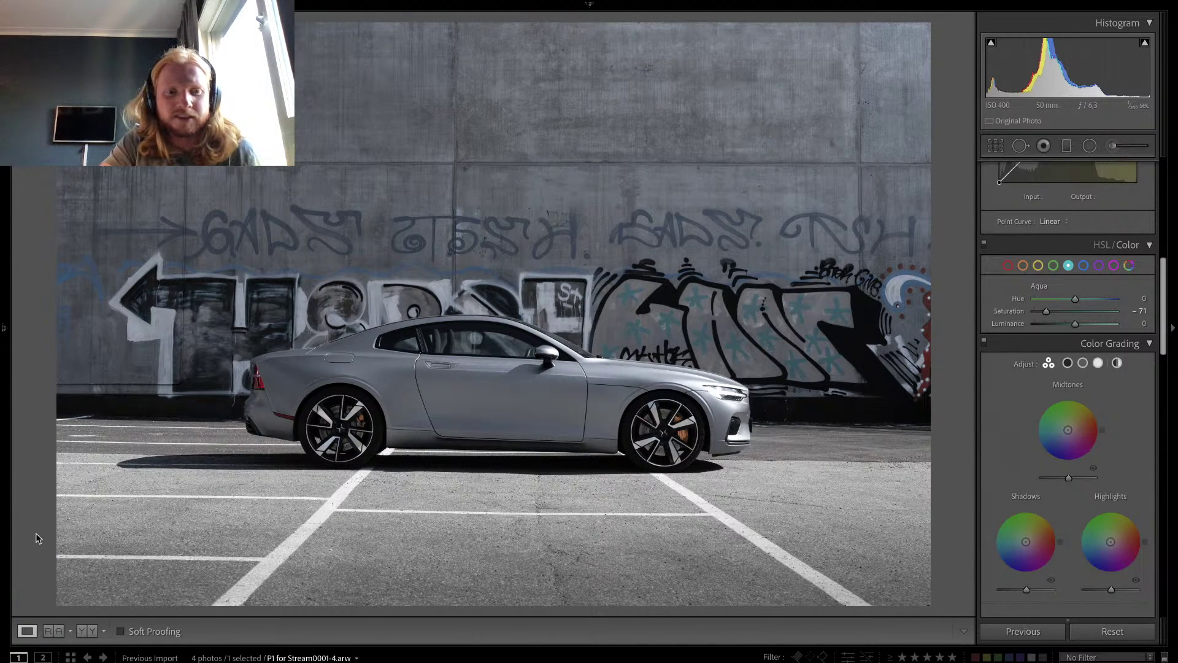
pyautogui.press('Left')
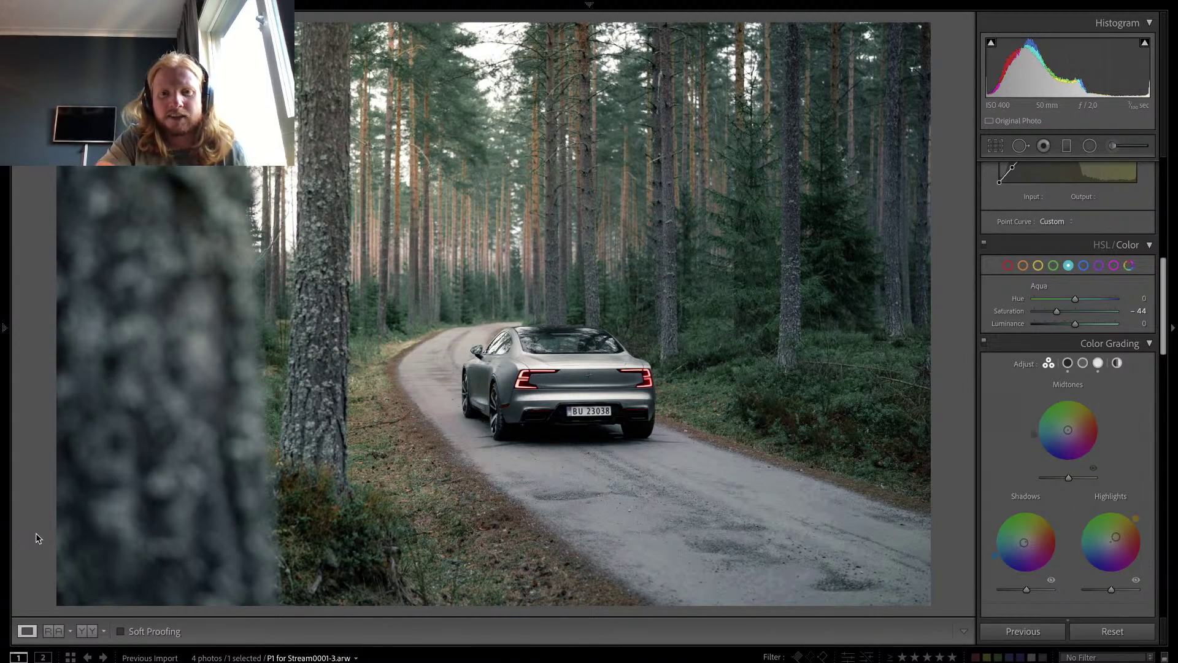
pyautogui.press('\\')
pyautogui.press('\\')
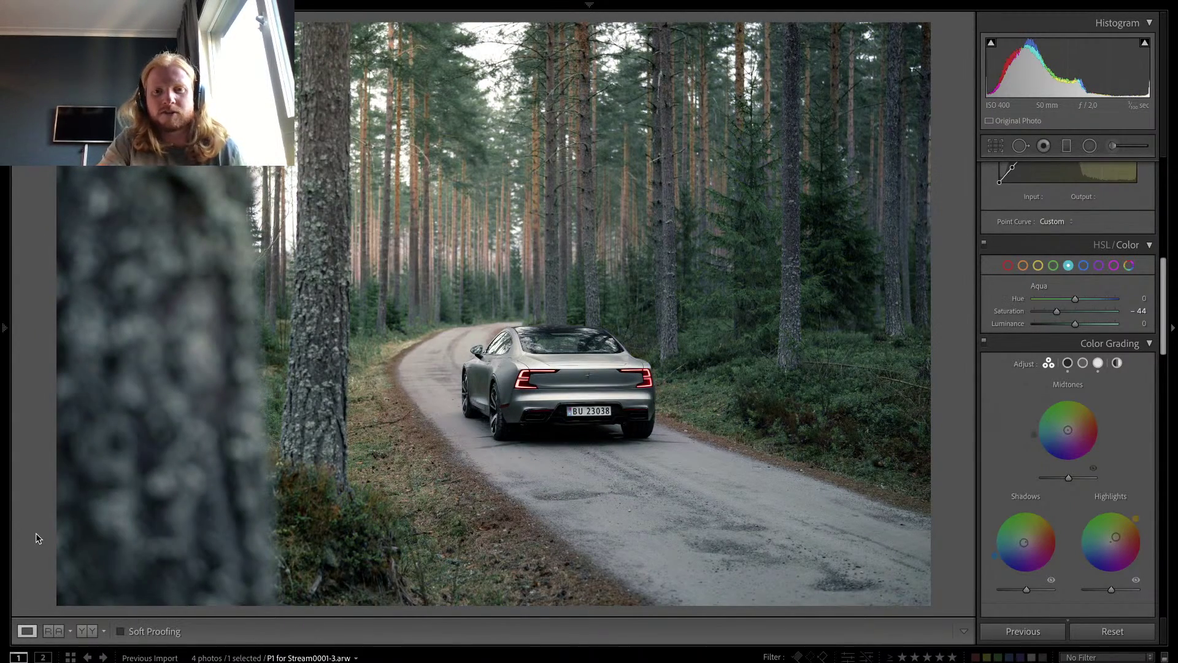